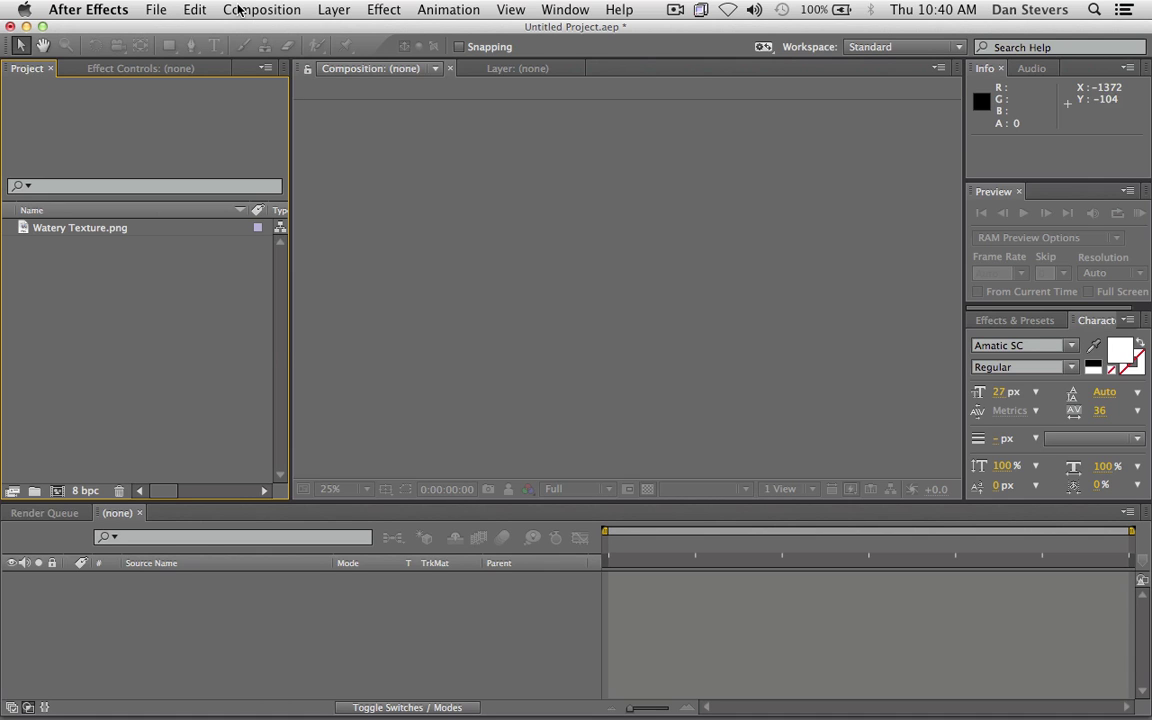
- Create a new 1920 x 1080 composition named Main Comp at 23.976 fps with a 30-second duration
{"action": "left_click", "coordinate": [240, 10]}
{"action": "left_click", "coordinate": [247, 32]}
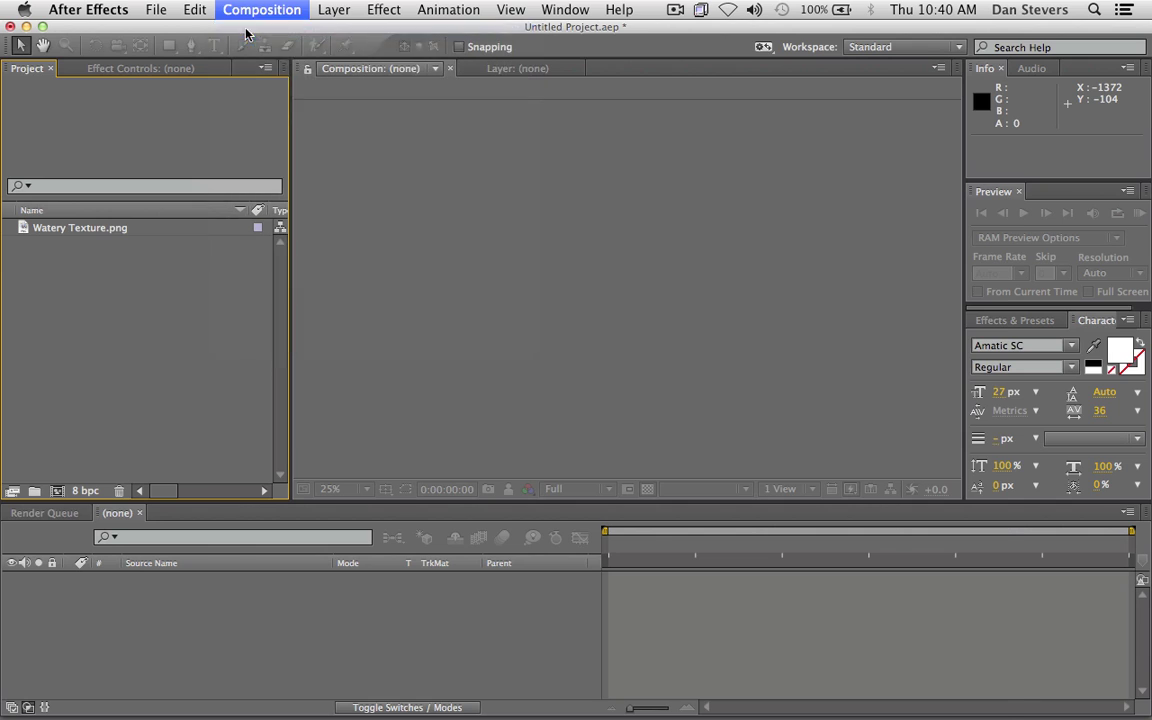
{"action": "left_click_drag", "start_coordinate": [660, 288], "coordinate": [503, 201]}
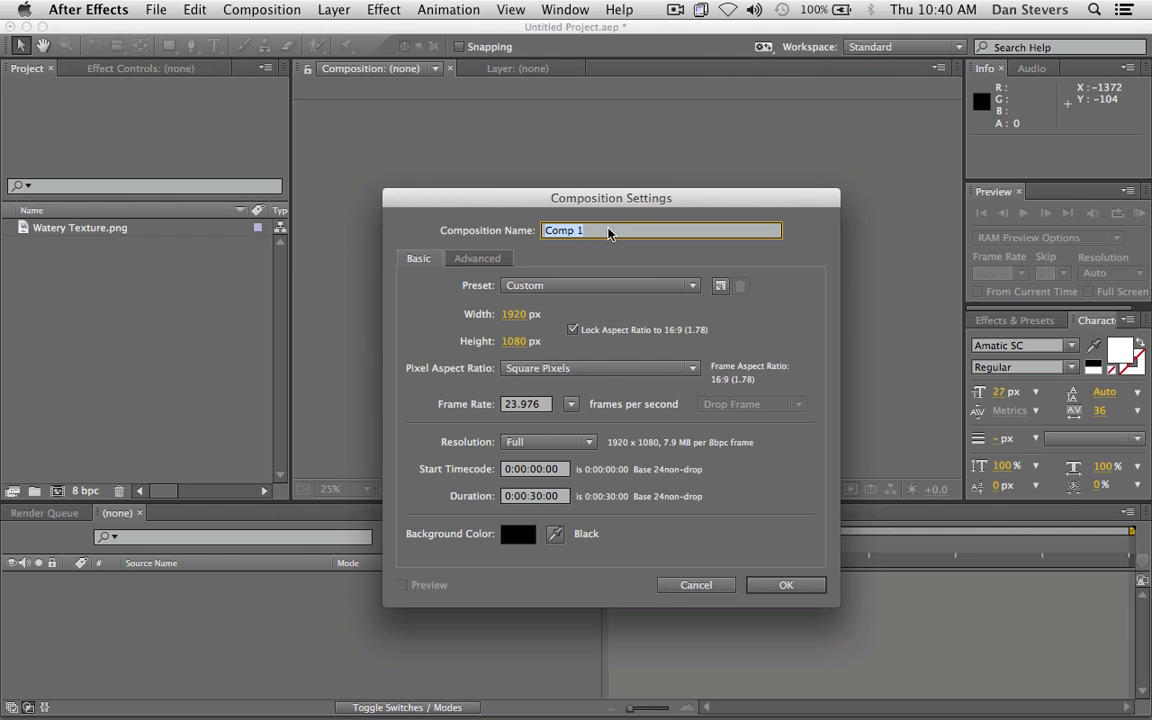
{"action": "type", "text": "Ma"}
{"action": "left_click", "coordinate": [786, 588]}
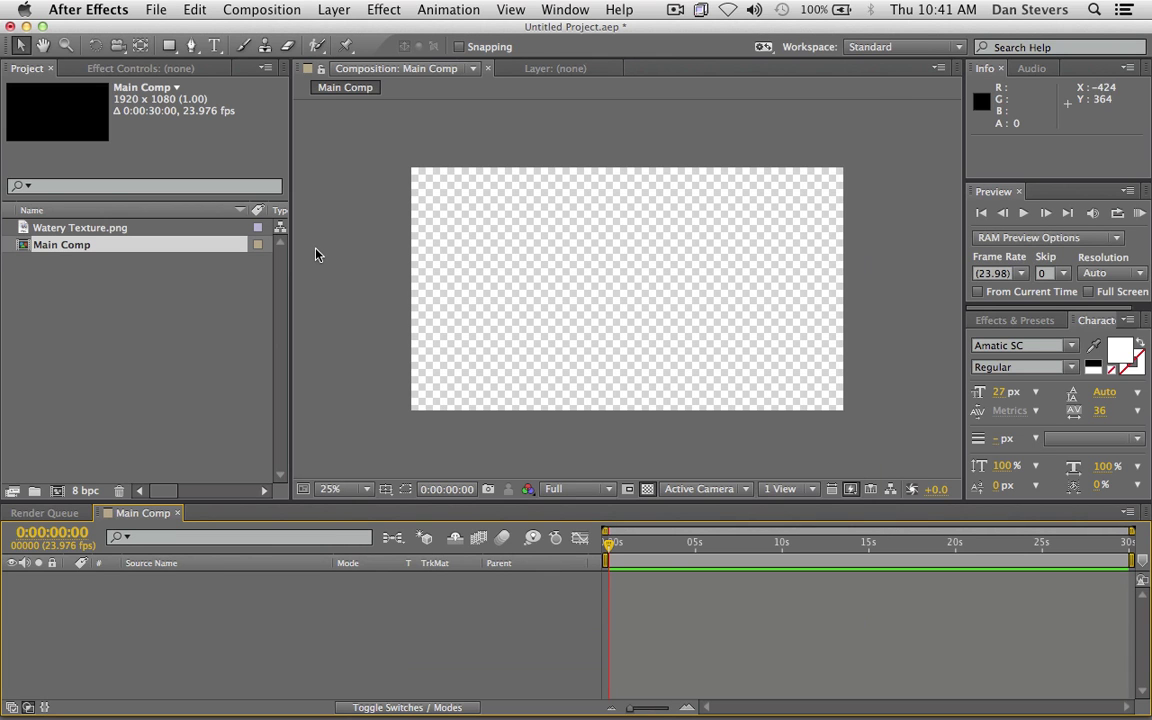
- Add a 1920 x 1080 solid layer in a dark gray-purple, about RGB 57, 47, 64, as the background
{"action": "left_click", "coordinate": [331, 8]}
{"action": "mouse_move", "coordinate": [358, 31]}
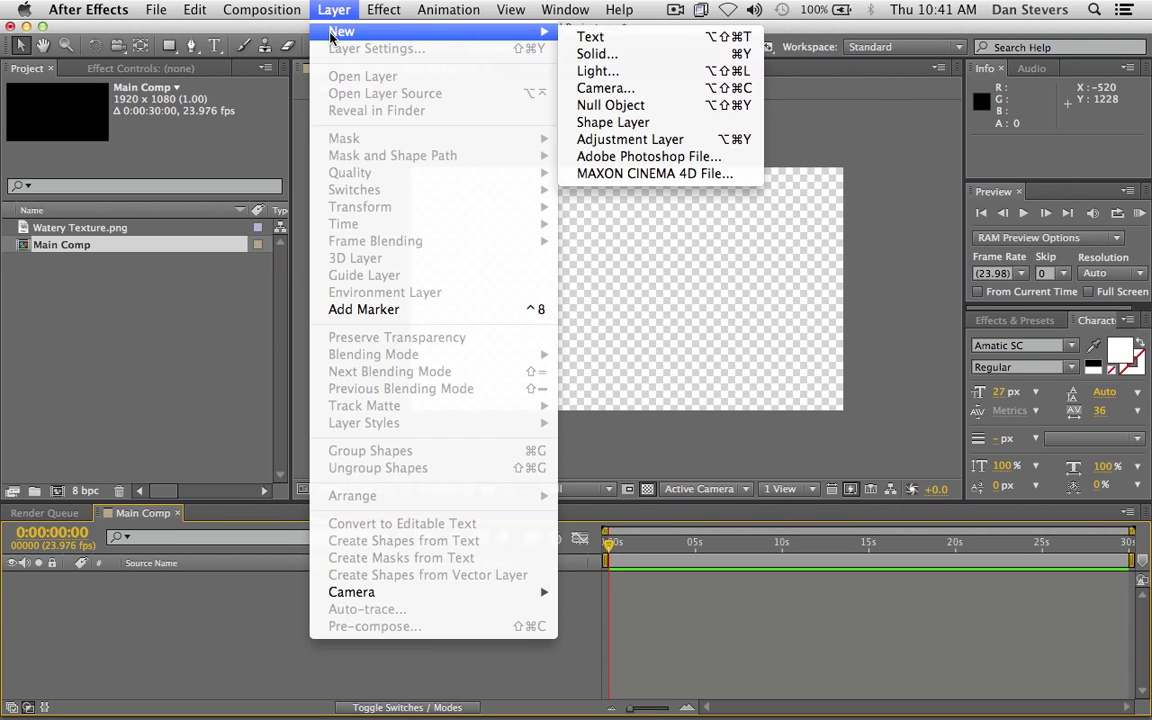
{"action": "left_click", "coordinate": [606, 54]}
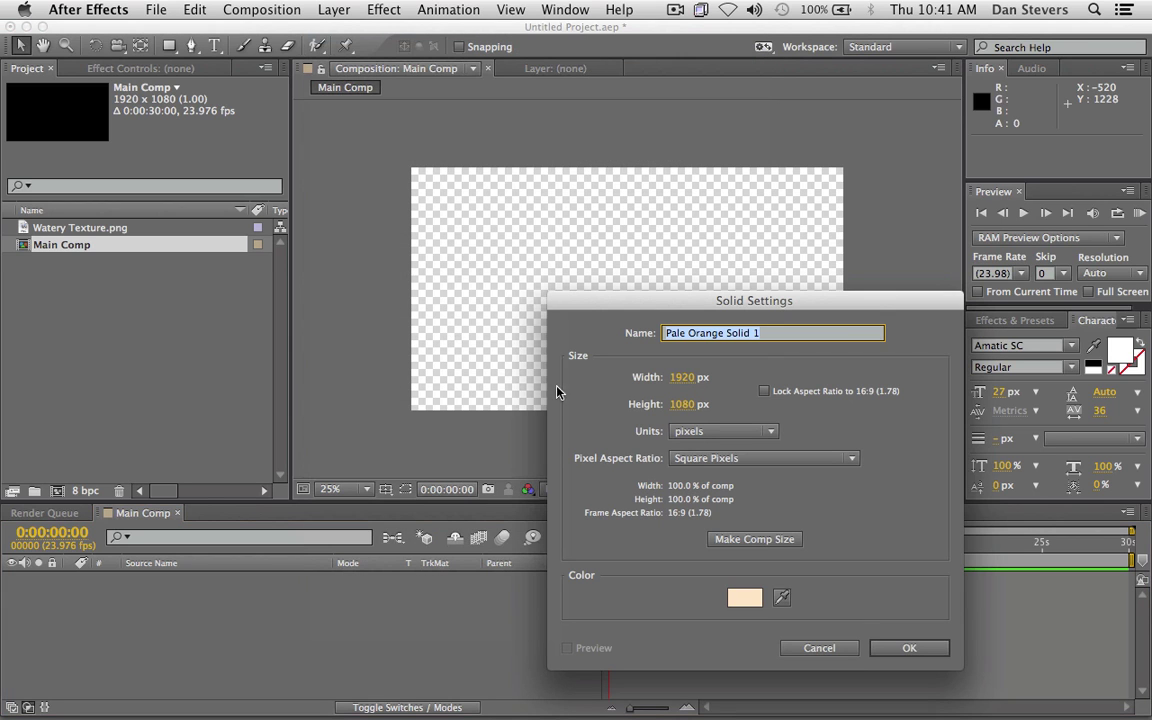
{"action": "left_click", "coordinate": [744, 598]}
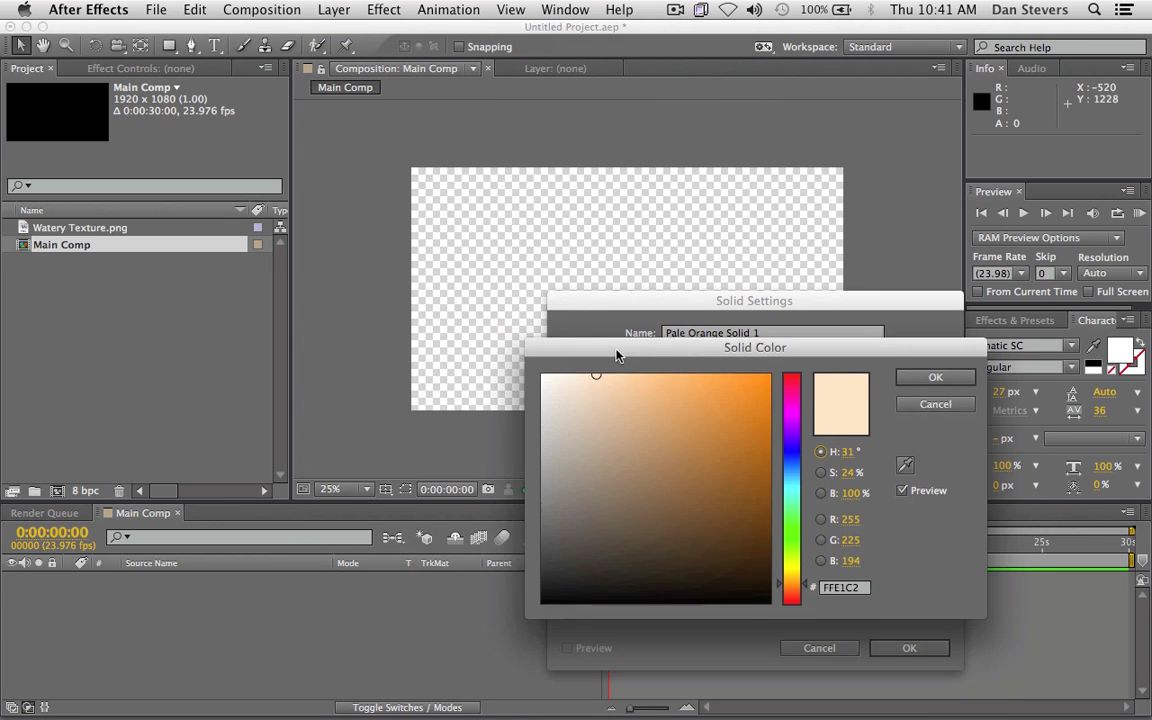
{"action": "left_click_drag", "start_coordinate": [618, 355], "coordinate": [491, 321]}
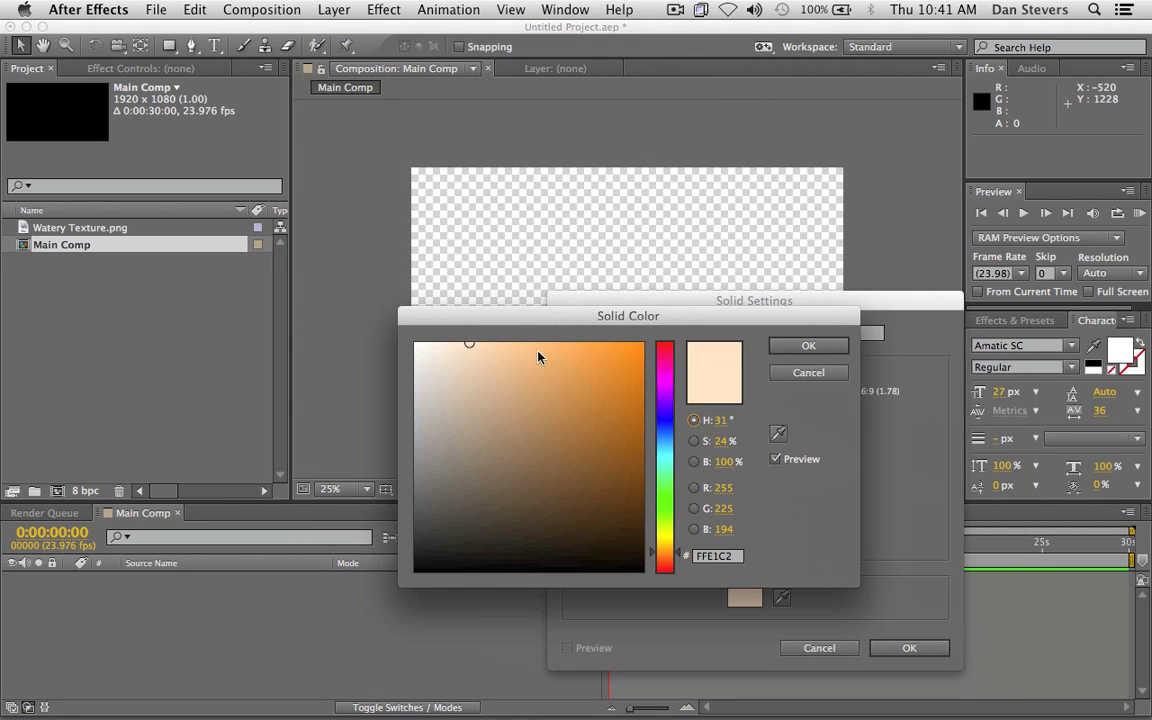
{"action": "left_click", "coordinate": [663, 398]}
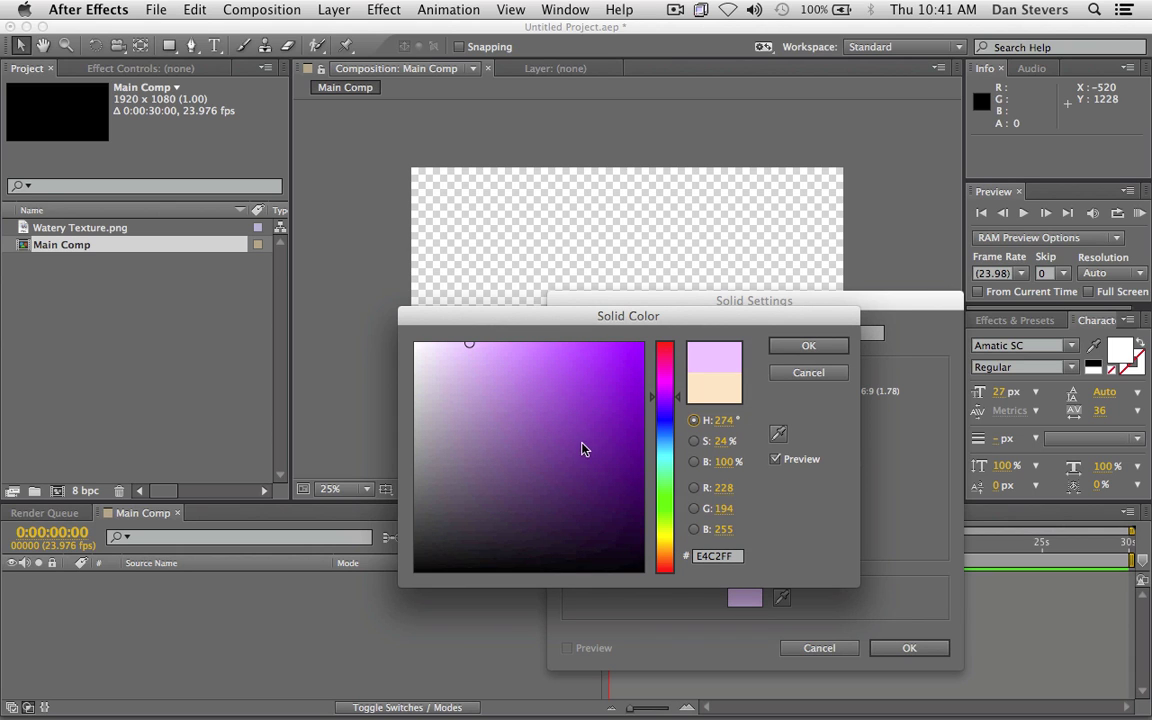
{"action": "left_click", "coordinate": [473, 523]}
{"action": "key", "text": "Return"}
{"action": "left_click", "coordinate": [869, 617]}
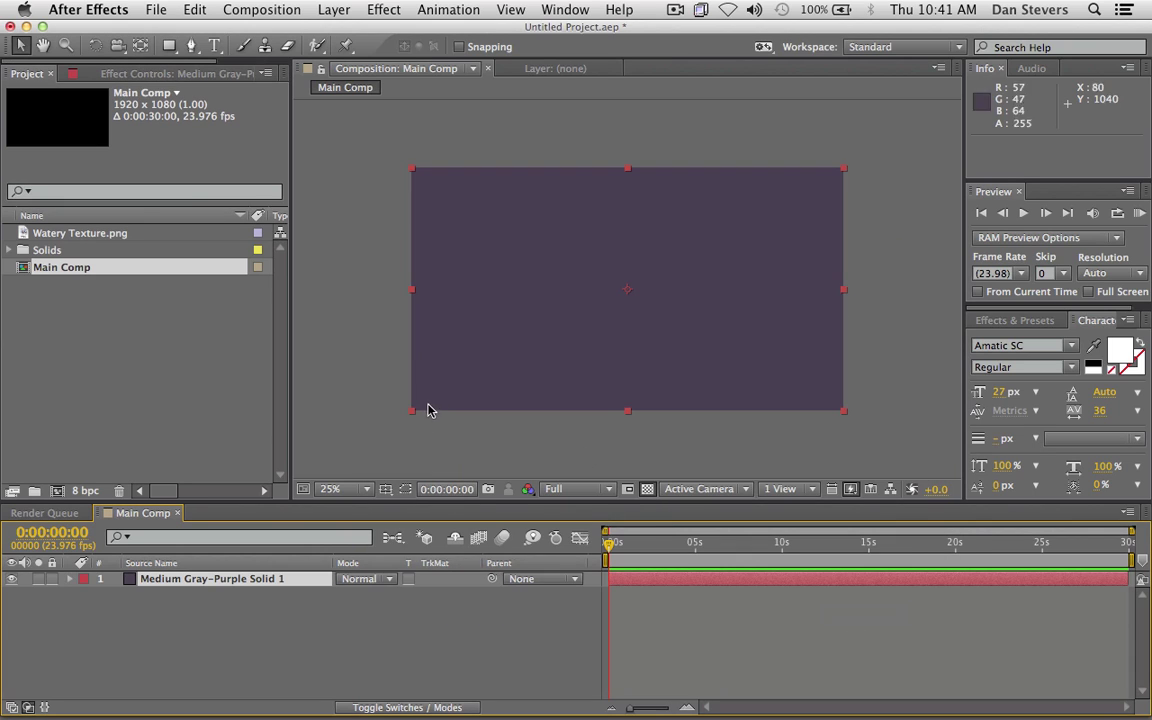
- Add a white text layer reading BEFORE CHRIST and place it near the frame's centre, at about 924, 688
{"action": "left_click", "coordinate": [240, 650]}
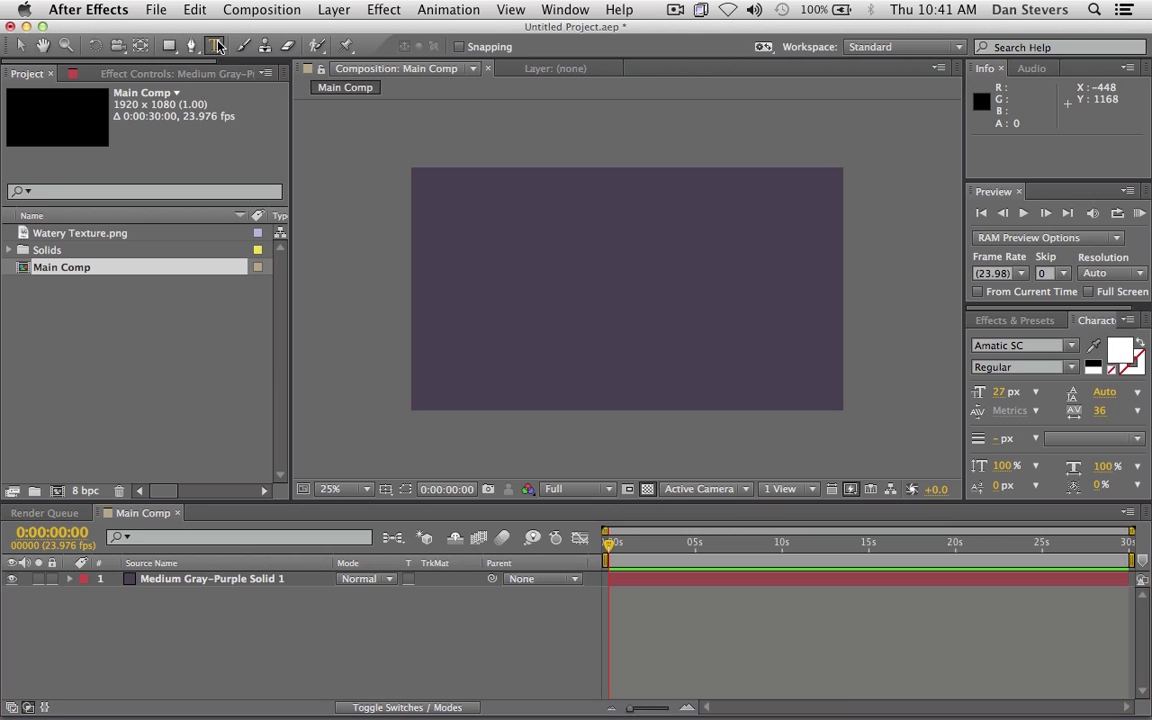
{"action": "key", "text": "super+t"}
{"action": "left_click", "coordinate": [530, 288]}
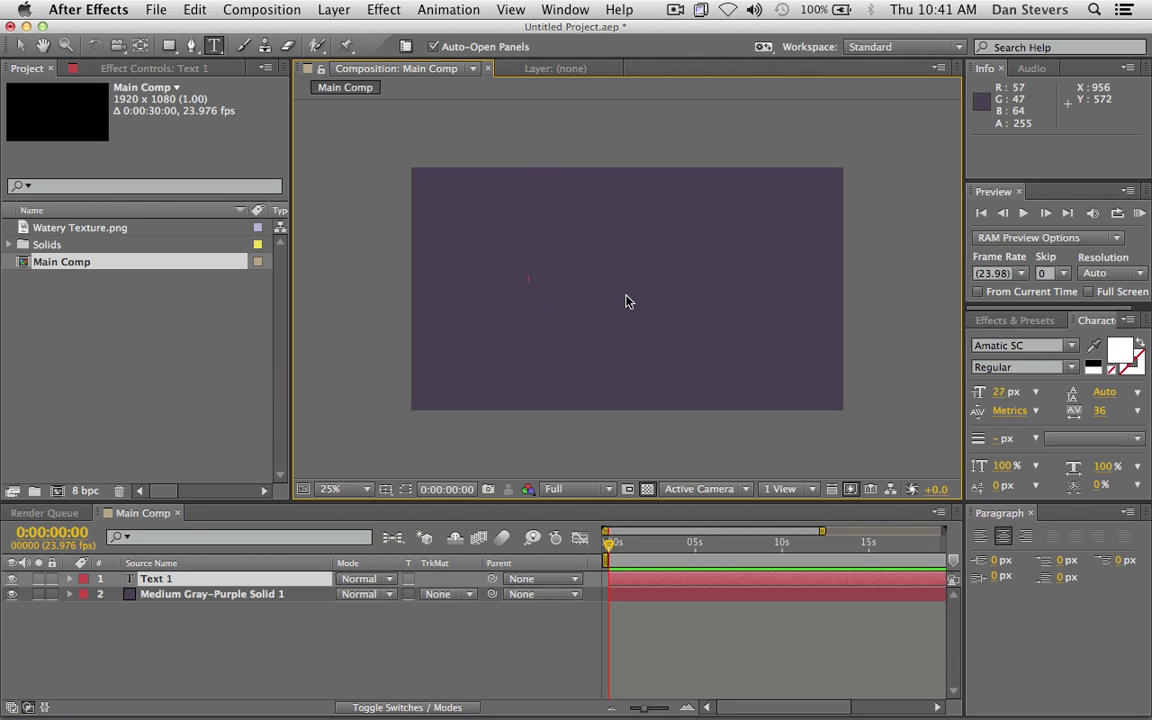
{"action": "type", "text": "aa"}
{"action": "left_click", "coordinate": [24, 46]}
{"action": "left_click_drag", "start_coordinate": [538, 281], "coordinate": [720, 290]}
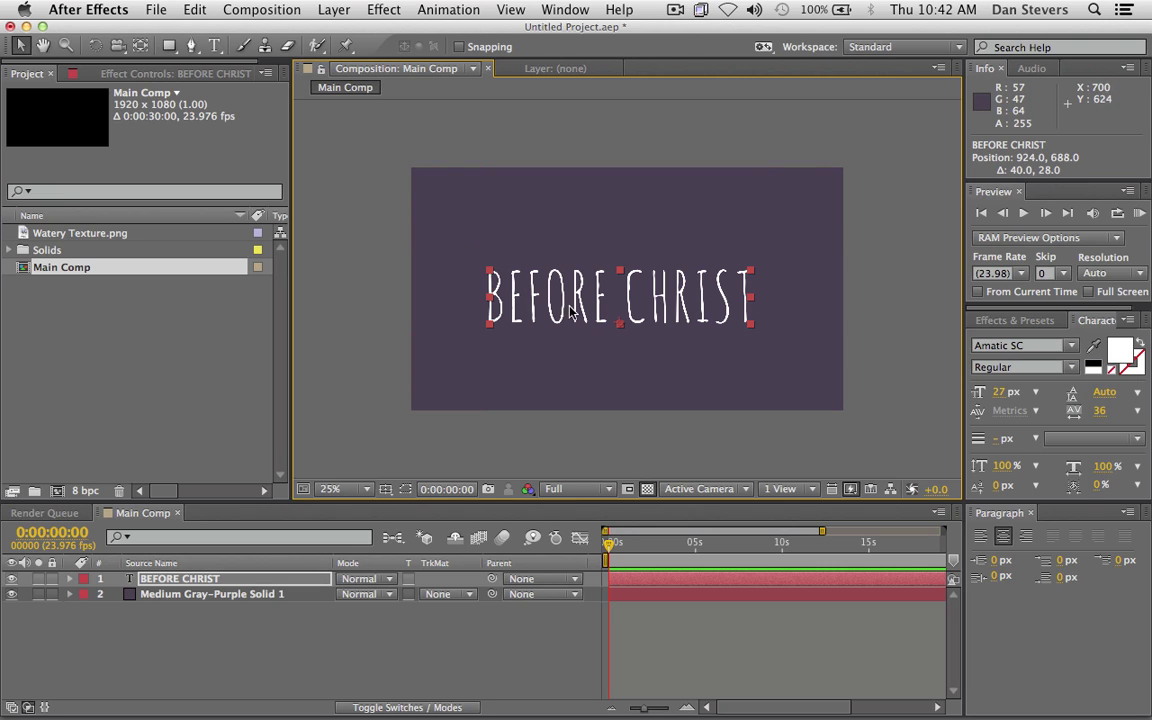
- Set the composition's preview resolution to Half, trying Third first
{"action": "key", "text": "period"}
{"action": "key", "text": "comma"}
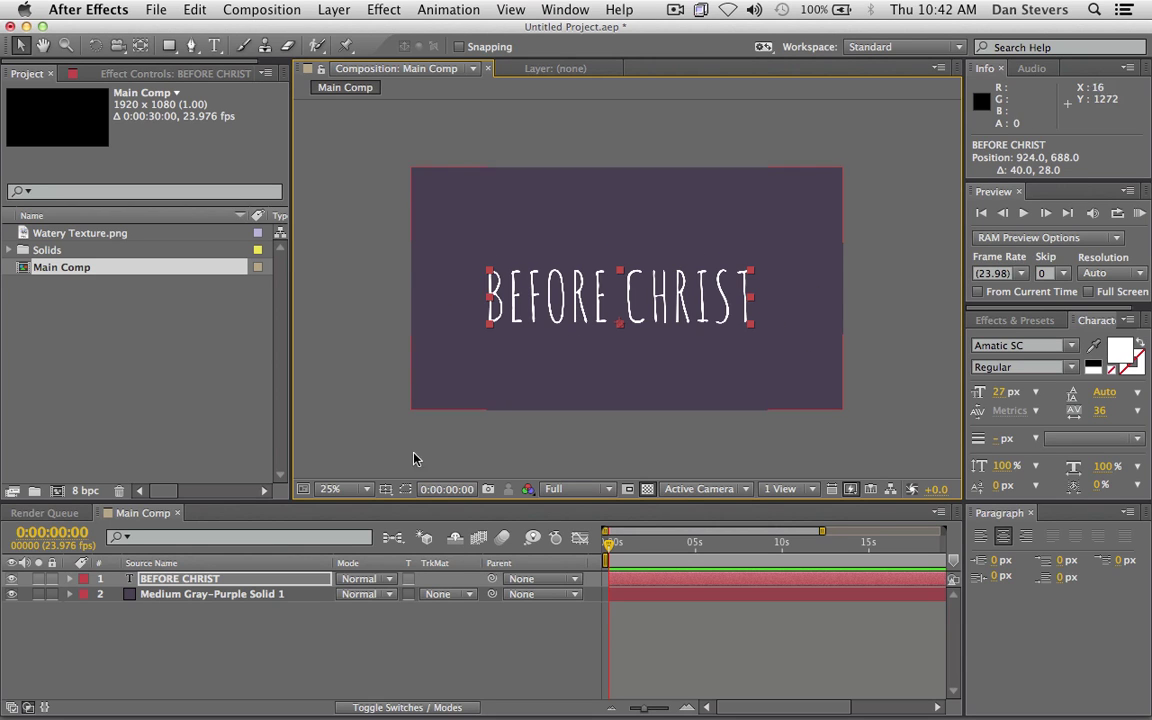
{"action": "key", "text": "period"}
{"action": "key", "text": "comma"}
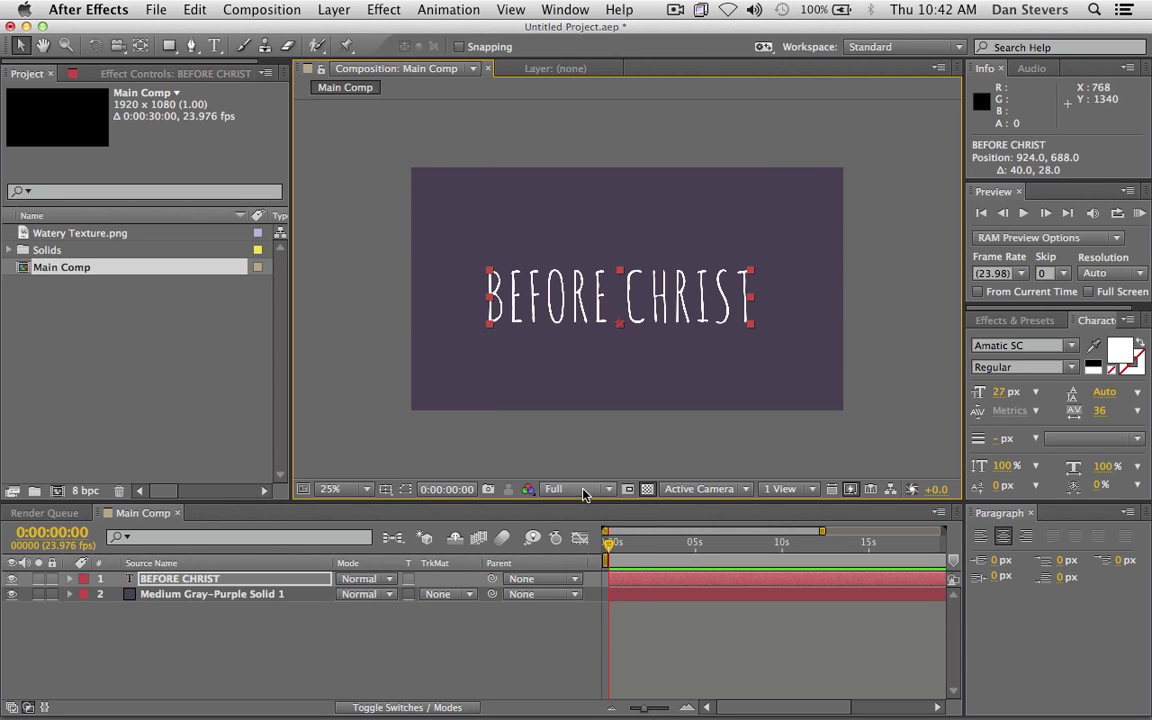
{"action": "left_click", "coordinate": [581, 492]}
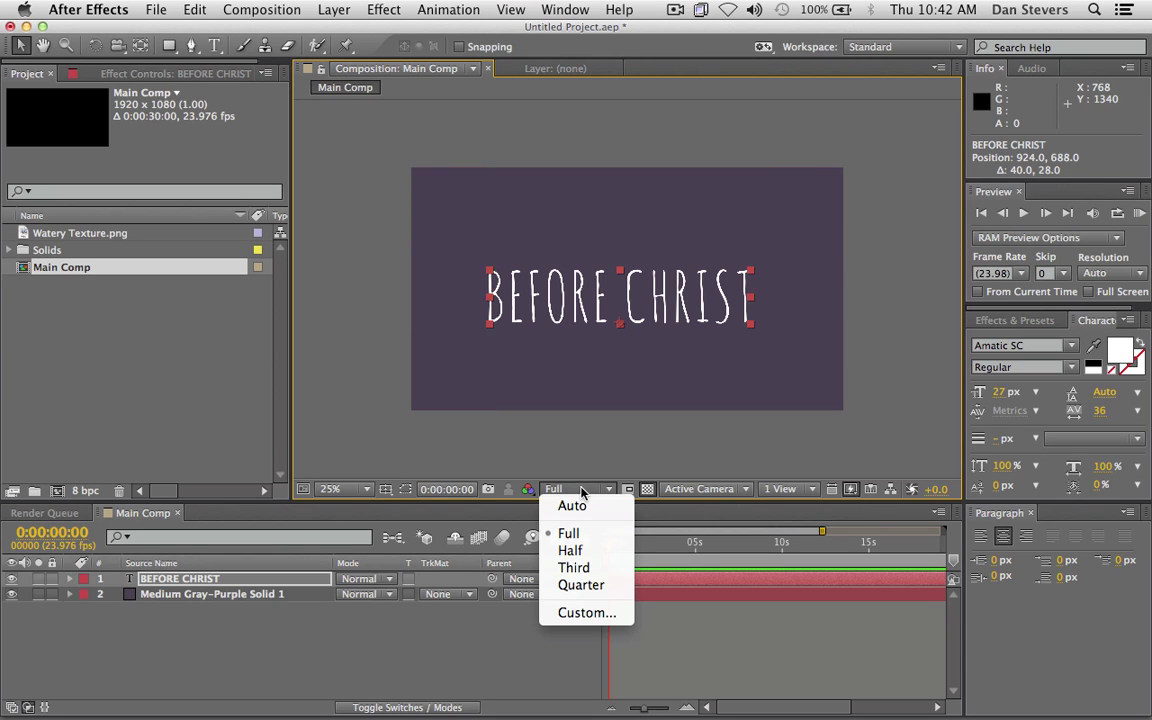
{"action": "left_click", "coordinate": [583, 569]}
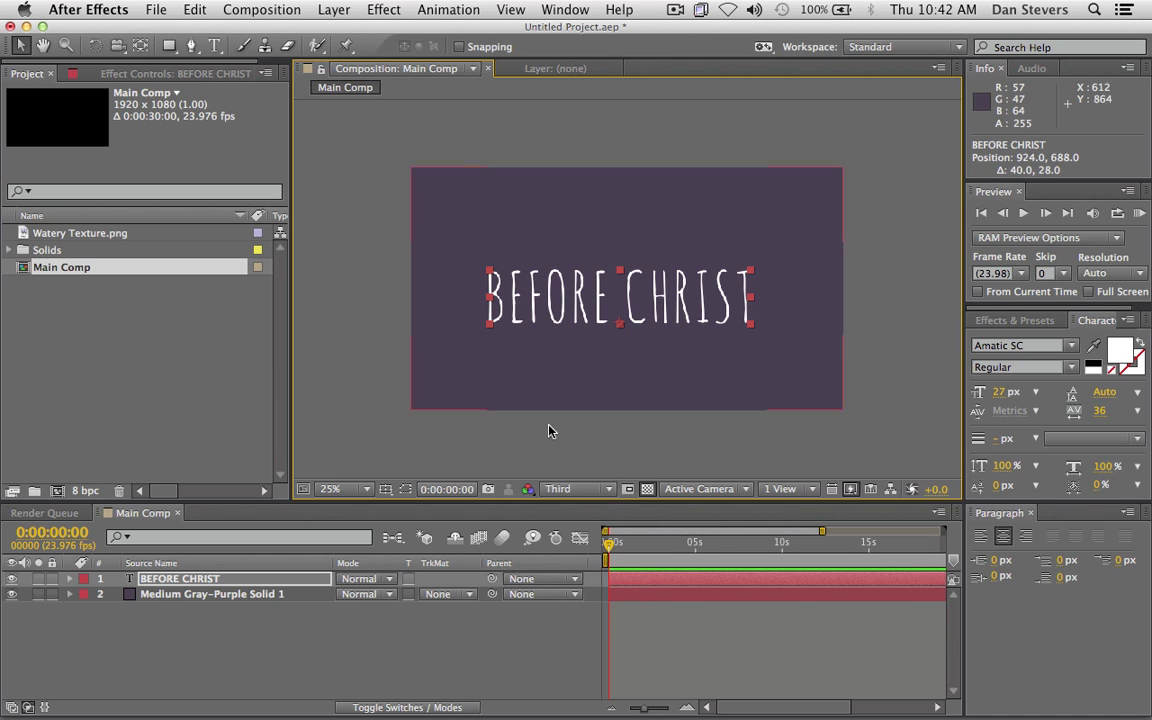
{"action": "left_click", "coordinate": [565, 489]}
{"action": "left_click", "coordinate": [570, 550]}
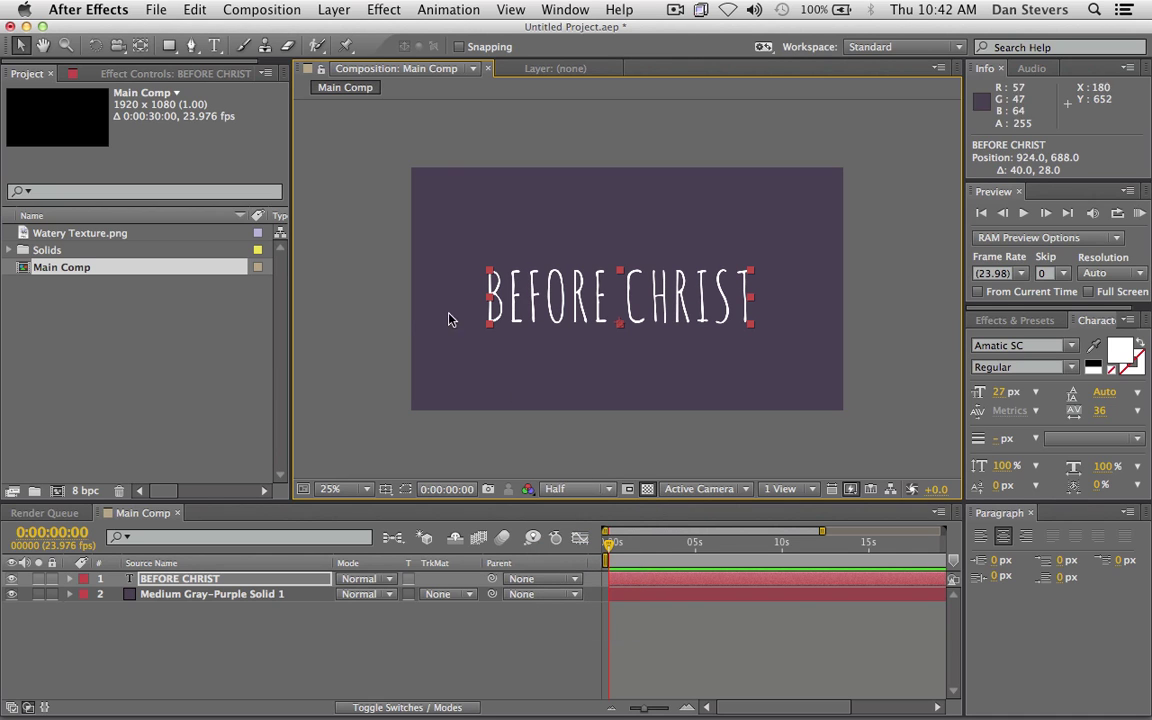
- Magnify the composition view to 50% and enlarge its viewing area by shrinking the project and timeline areas
{"action": "left_click", "coordinate": [363, 297]}
{"action": "key", "text": "period"}
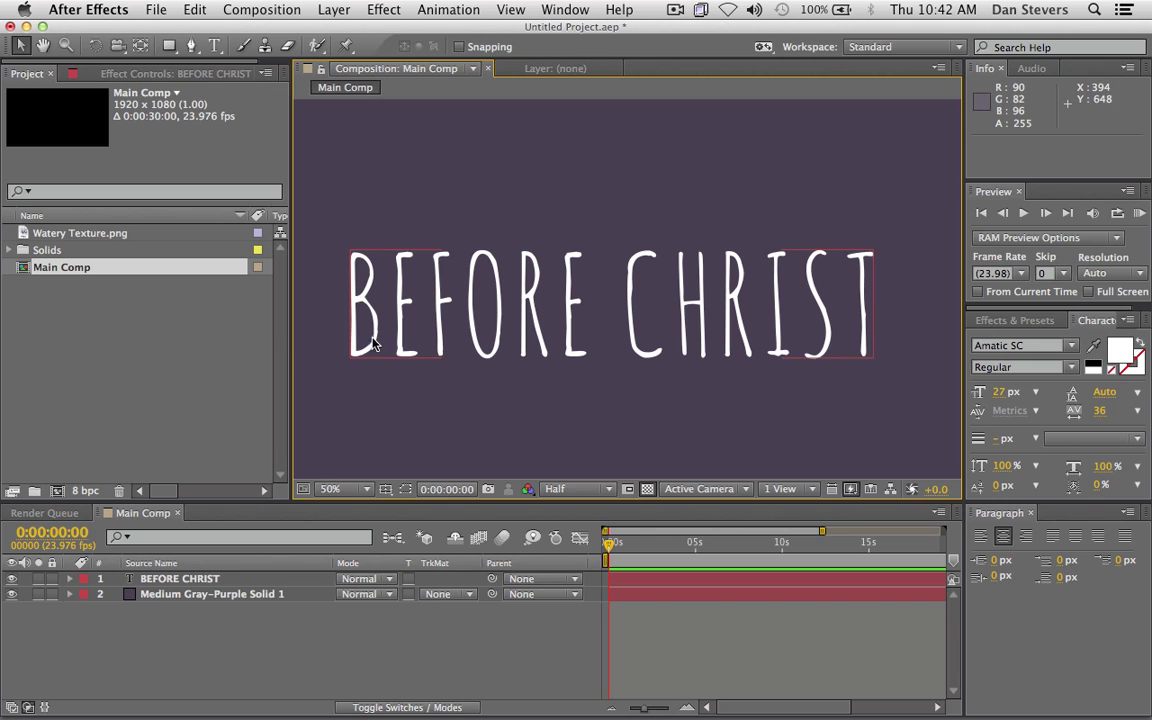
{"action": "left_click_drag", "start_coordinate": [289, 346], "coordinate": [193, 350]}
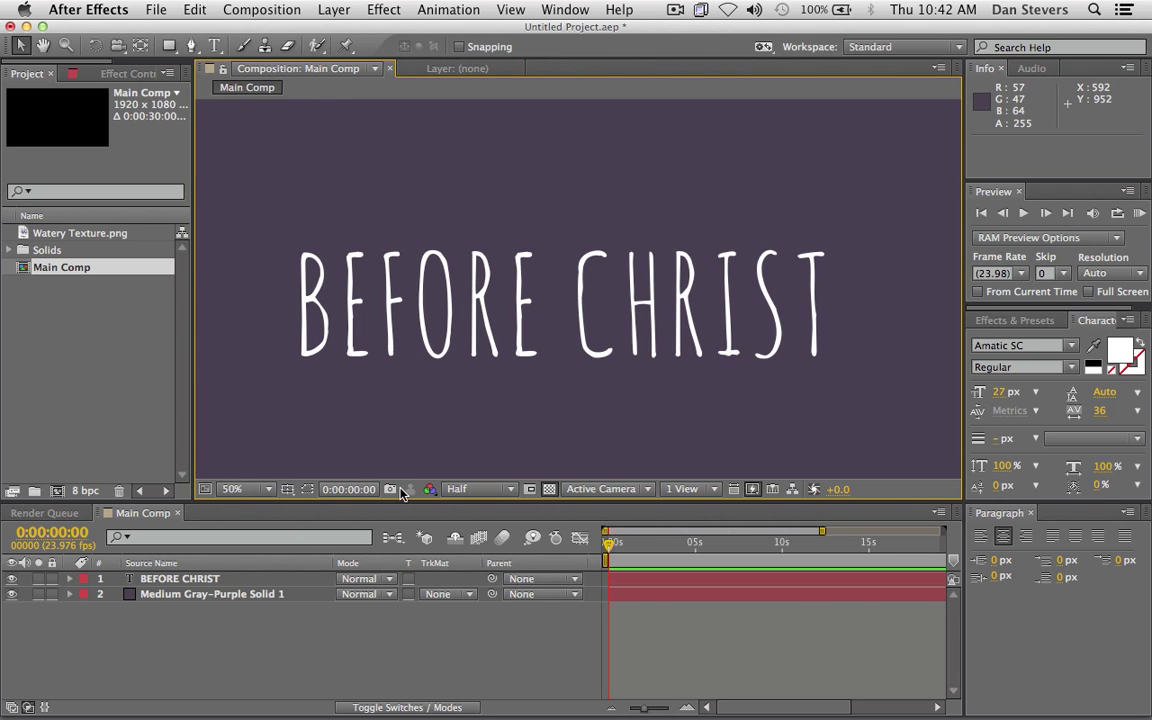
{"action": "left_click_drag", "start_coordinate": [386, 514], "coordinate": [390, 550]}
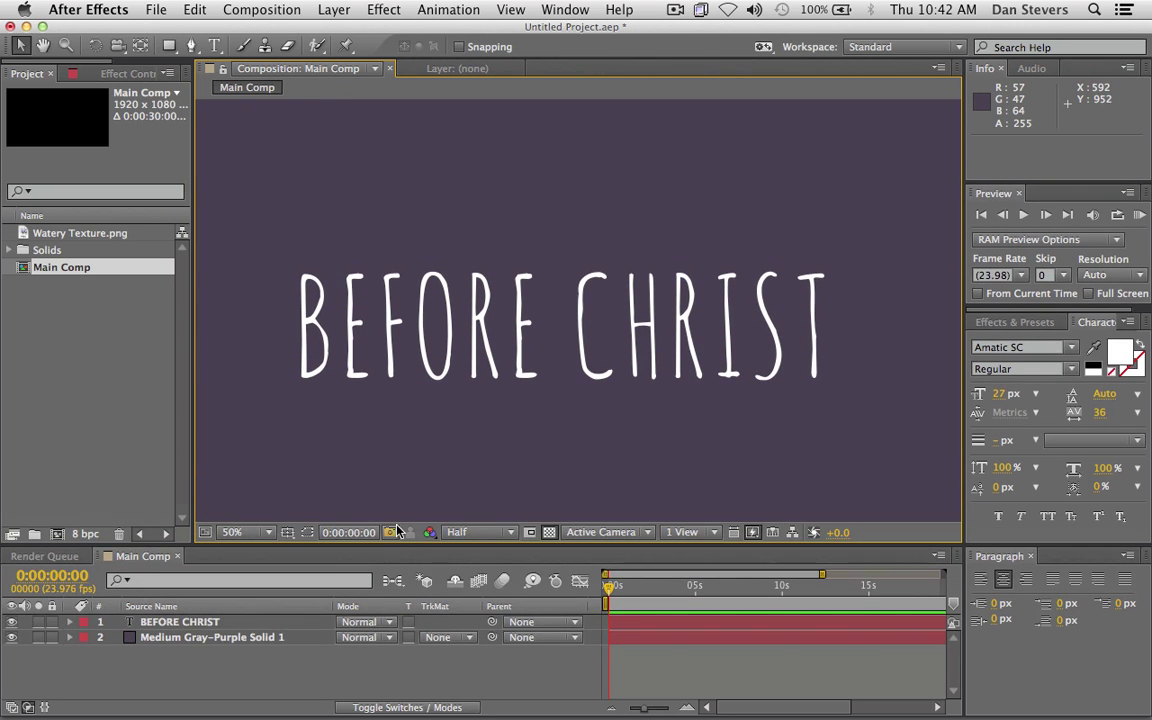
- Pre-compose the BEFORE CHRIST text layer as BEFORE CHRIST Comp 1, moving all attributes into the new composition
{"action": "left_click", "coordinate": [163, 625]}
{"action": "left_click", "coordinate": [163, 625]}
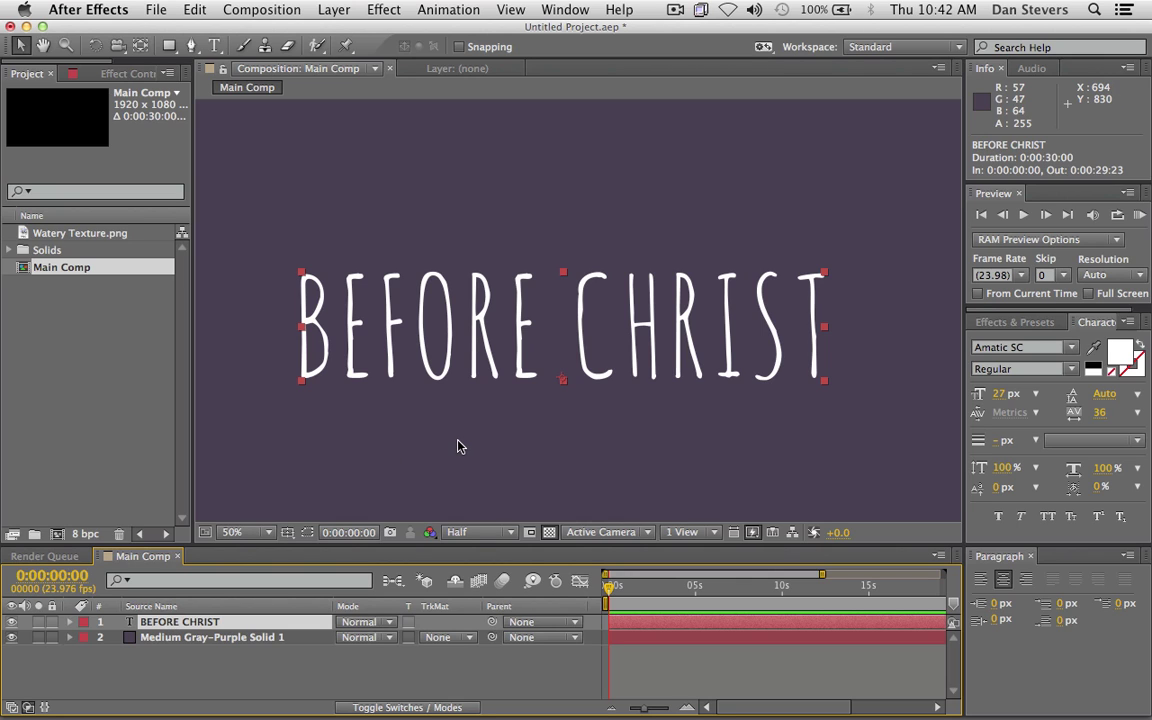
{"action": "key", "text": "super+shift+c"}
{"action": "left_click_drag", "start_coordinate": [753, 376], "coordinate": [692, 352]}
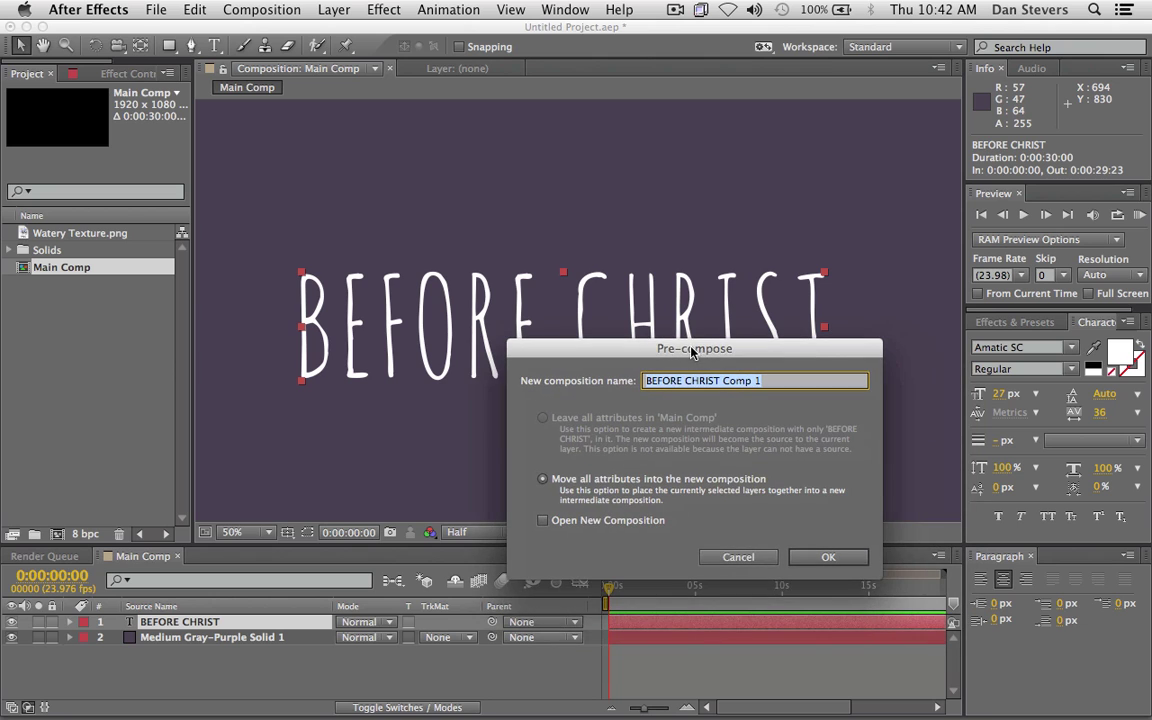
{"action": "left_click", "coordinate": [823, 557]}
{"action": "left_click", "coordinate": [248, 8]}
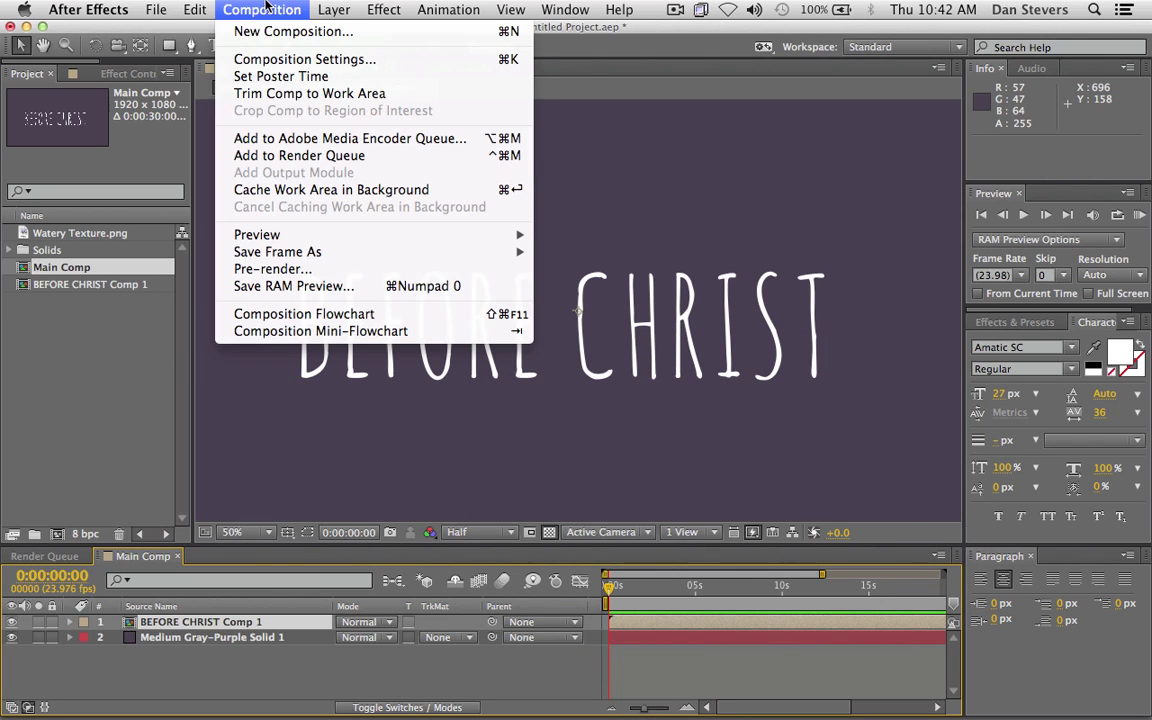
{"action": "mouse_move", "coordinate": [332, 9]}
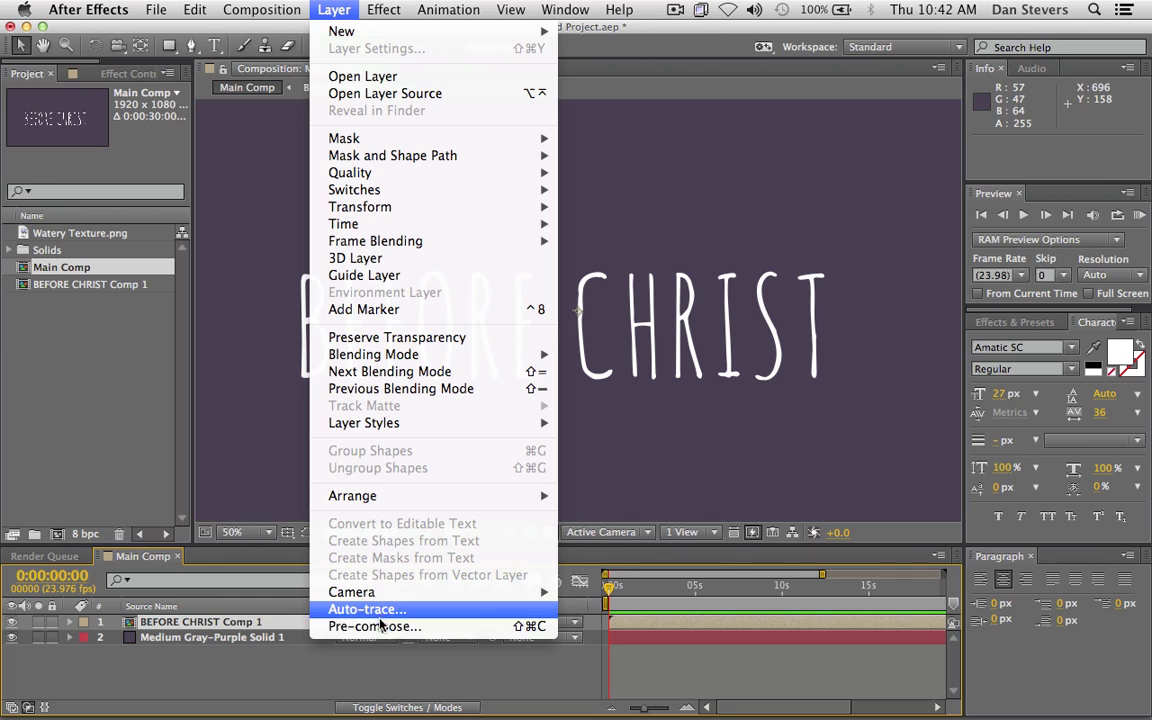
{"action": "left_click", "coordinate": [381, 8]}
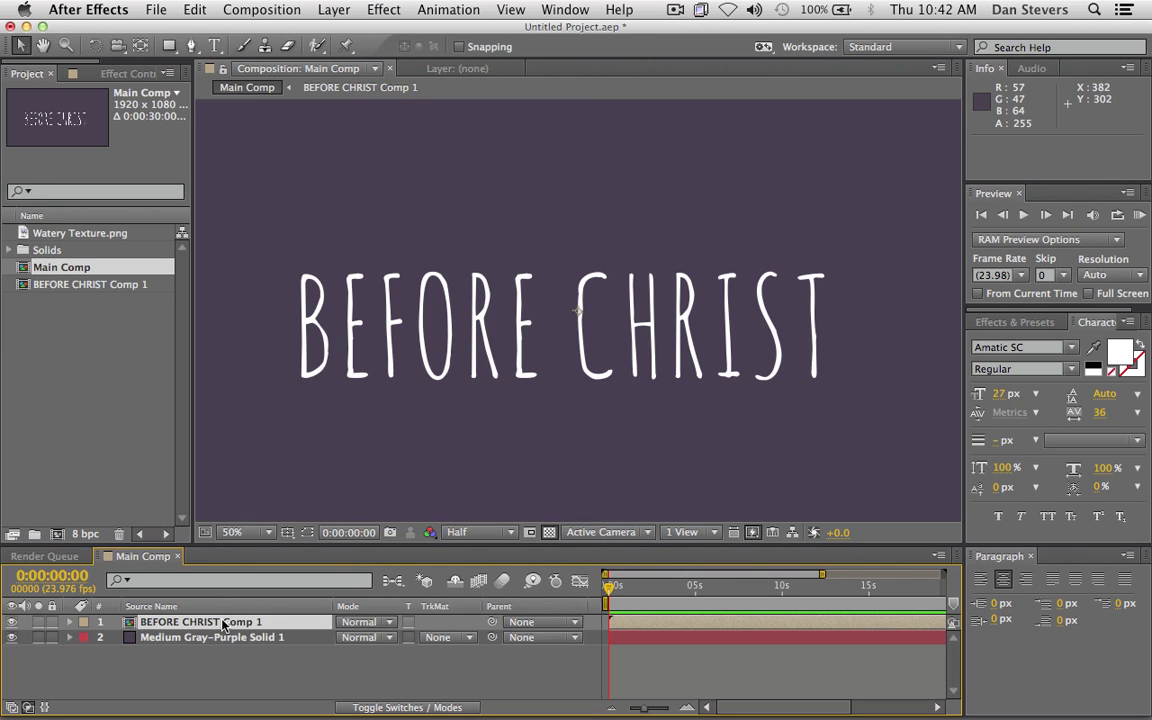
- Open the BEFORE CHRIST Comp 1 precomposition and turn off its transparency grid
{"action": "double_click", "coordinate": [224, 624]}
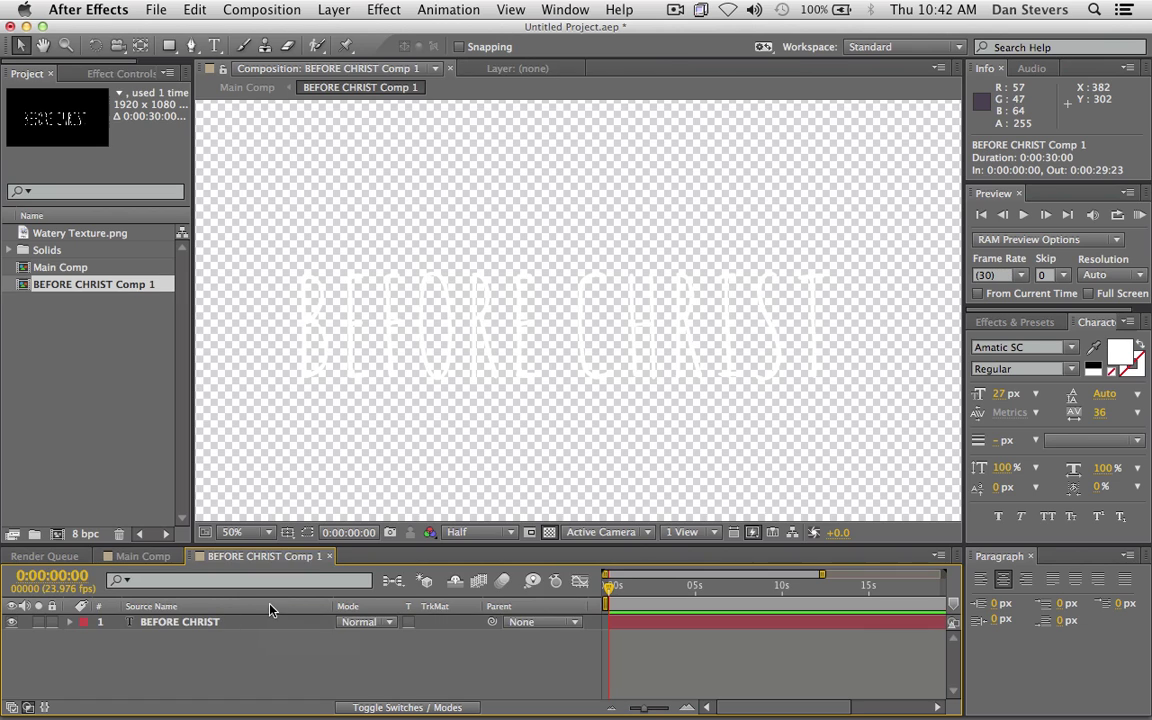
{"action": "left_click", "coordinate": [549, 532]}
- Apply the Fill effect to the BEFORE CHRIST text layer inside the precomposition
{"action": "left_click", "coordinate": [190, 624]}
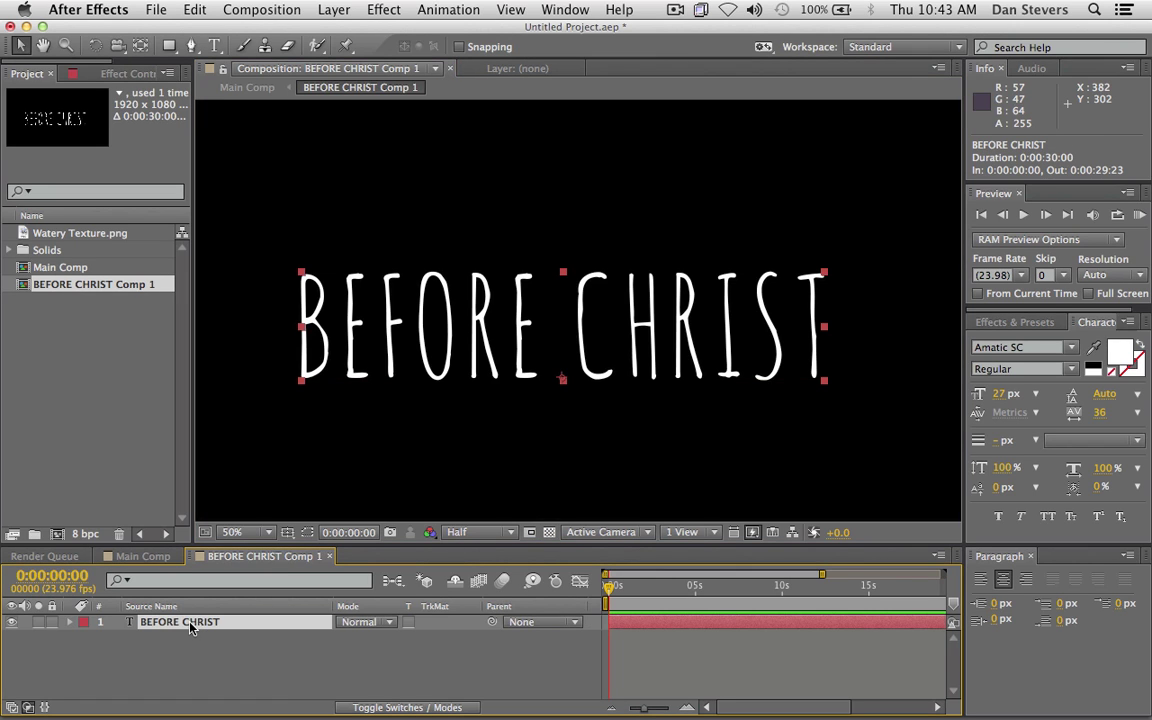
{"action": "left_click", "coordinate": [380, 9]}
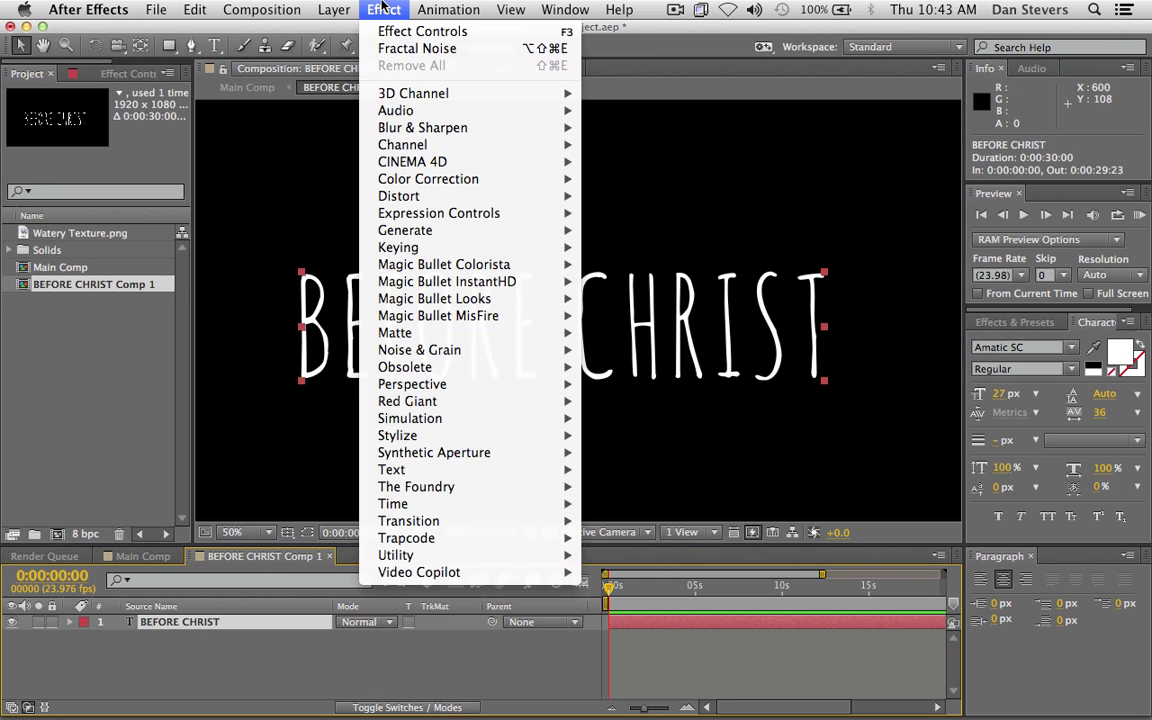
{"action": "mouse_move", "coordinate": [390, 178]}
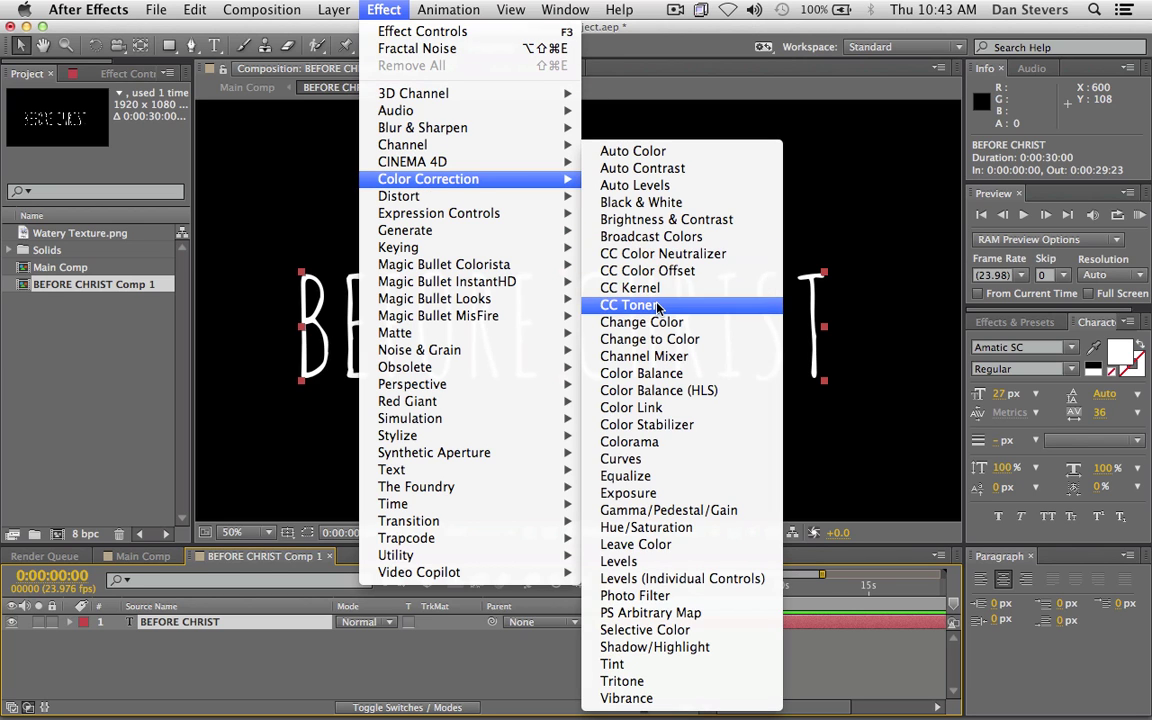
{"action": "mouse_move", "coordinate": [504, 231]}
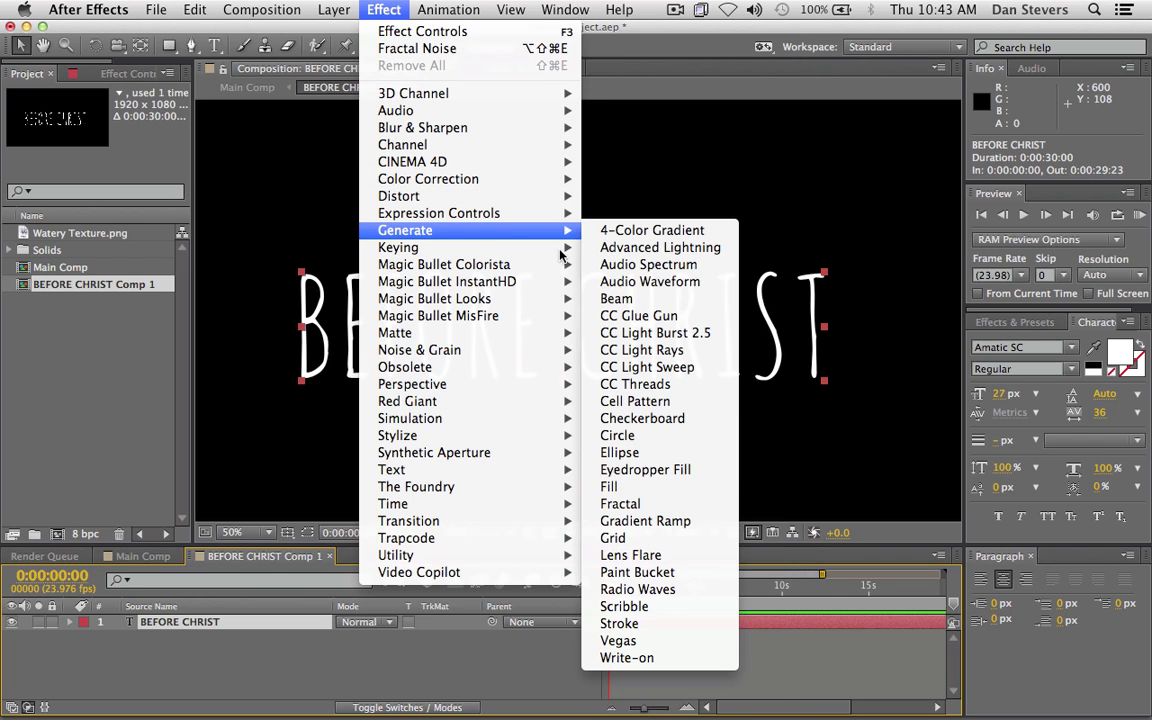
{"action": "left_click", "coordinate": [608, 487]}
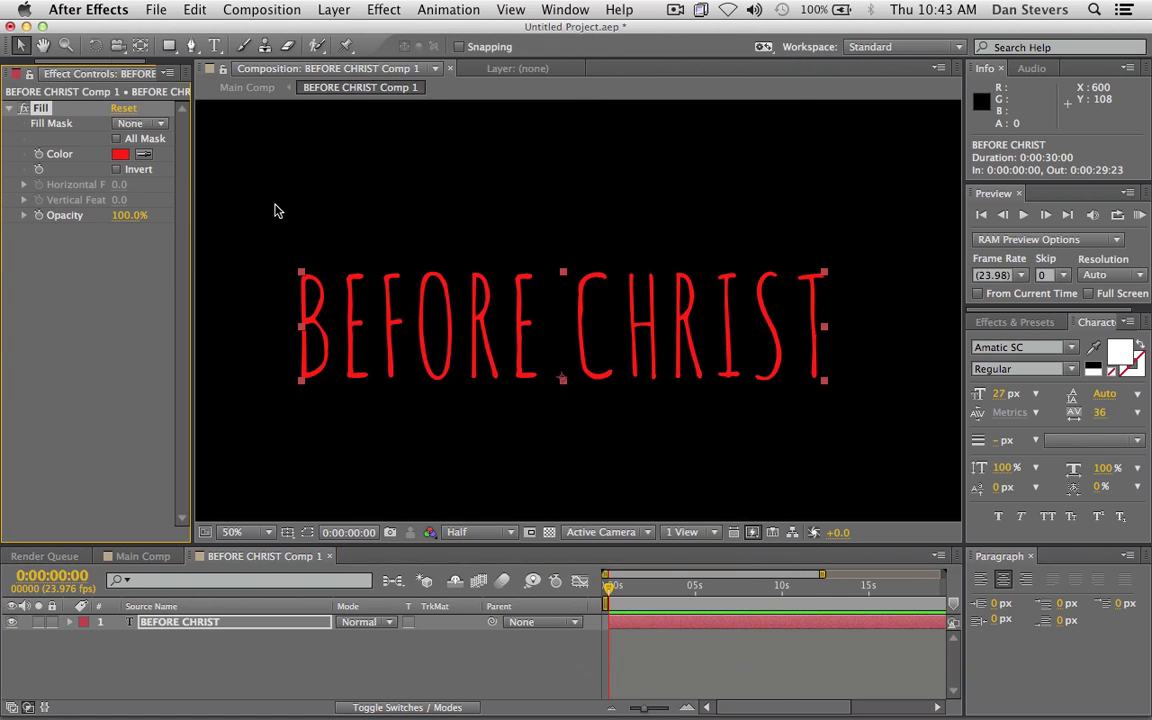
- Set the Fill effect's color on the text to a pale cream, FFEEC4
{"action": "left_click", "coordinate": [120, 155]}
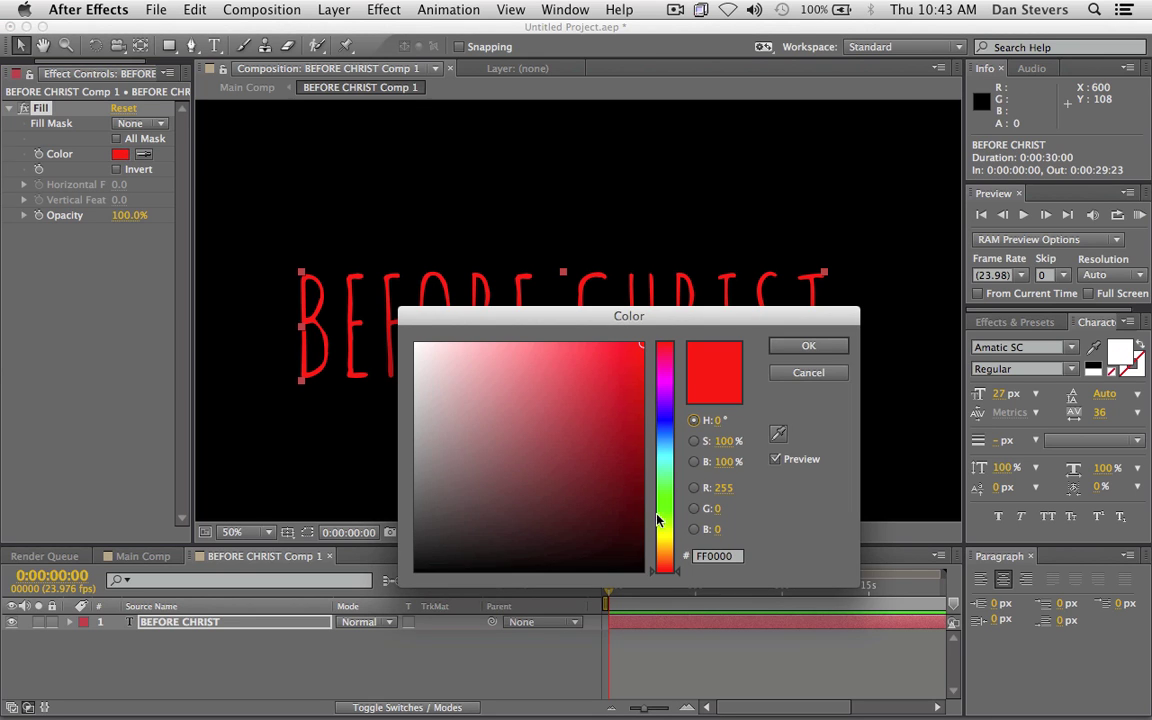
{"action": "mouse_move", "coordinate": [666, 528]}
{"action": "left_mouse_down"}
{"action": "mouse_move", "coordinate": [672, 396]}
{"action": "mouse_move", "coordinate": [664, 548]}
{"action": "left_mouse_up"}
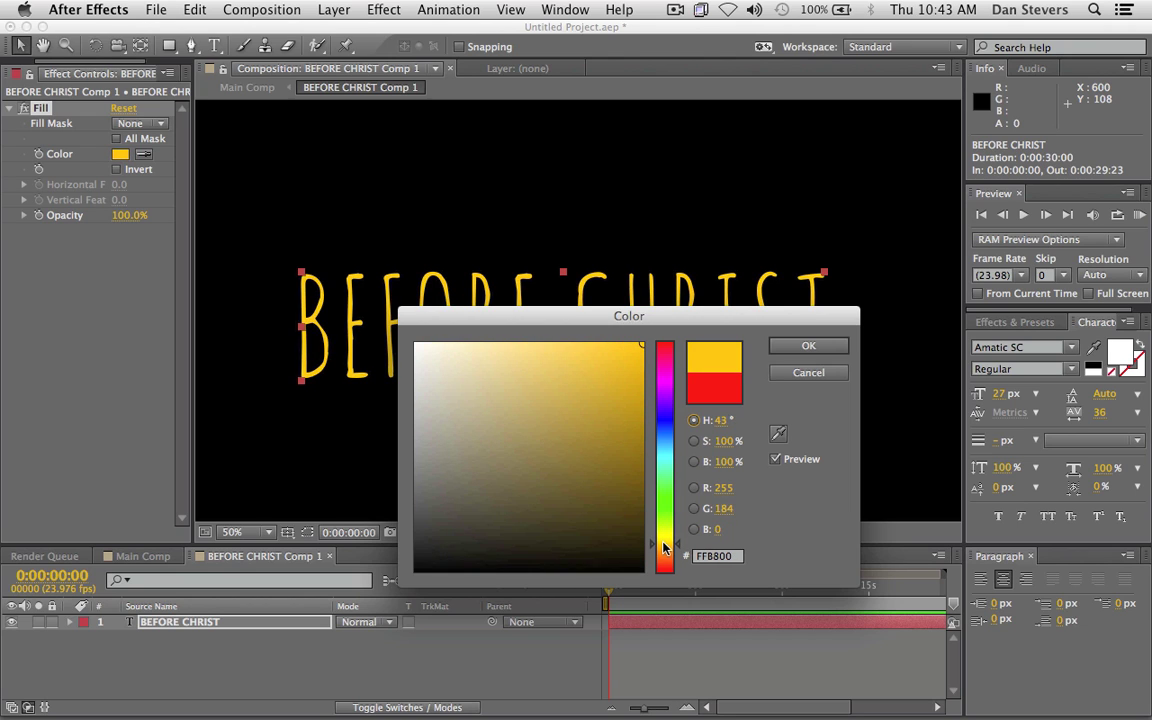
{"action": "left_click_drag", "start_coordinate": [453, 355], "coordinate": [467, 332]}
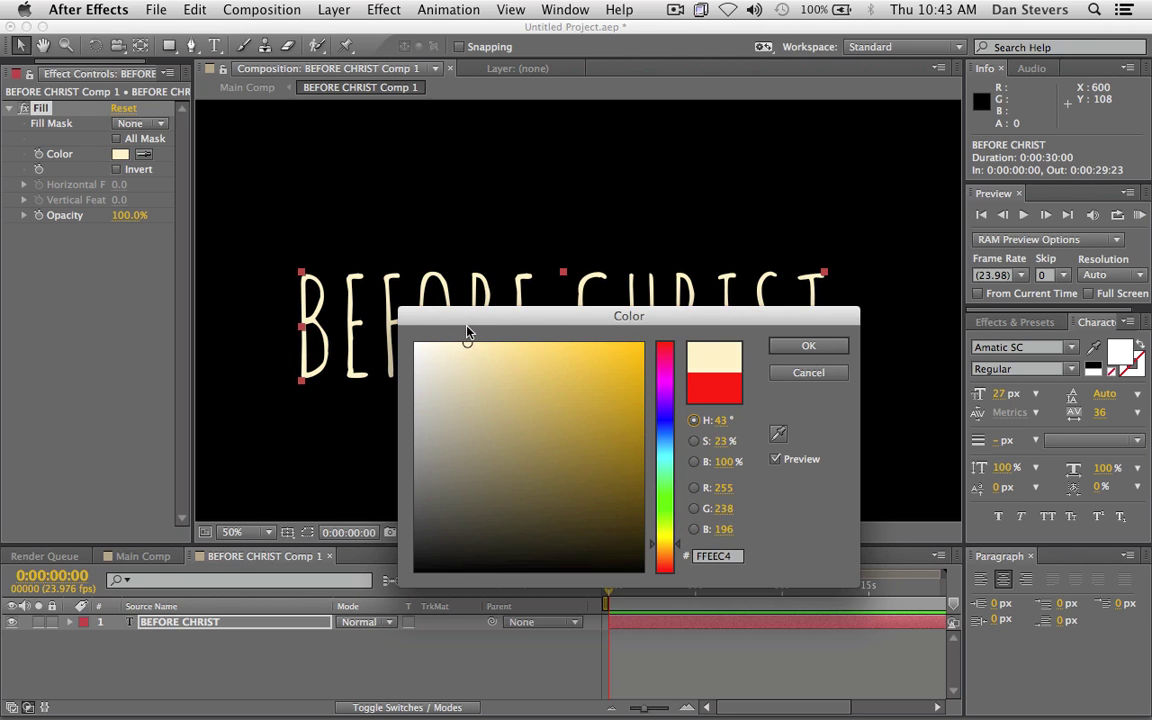
{"action": "left_click", "coordinate": [808, 345]}
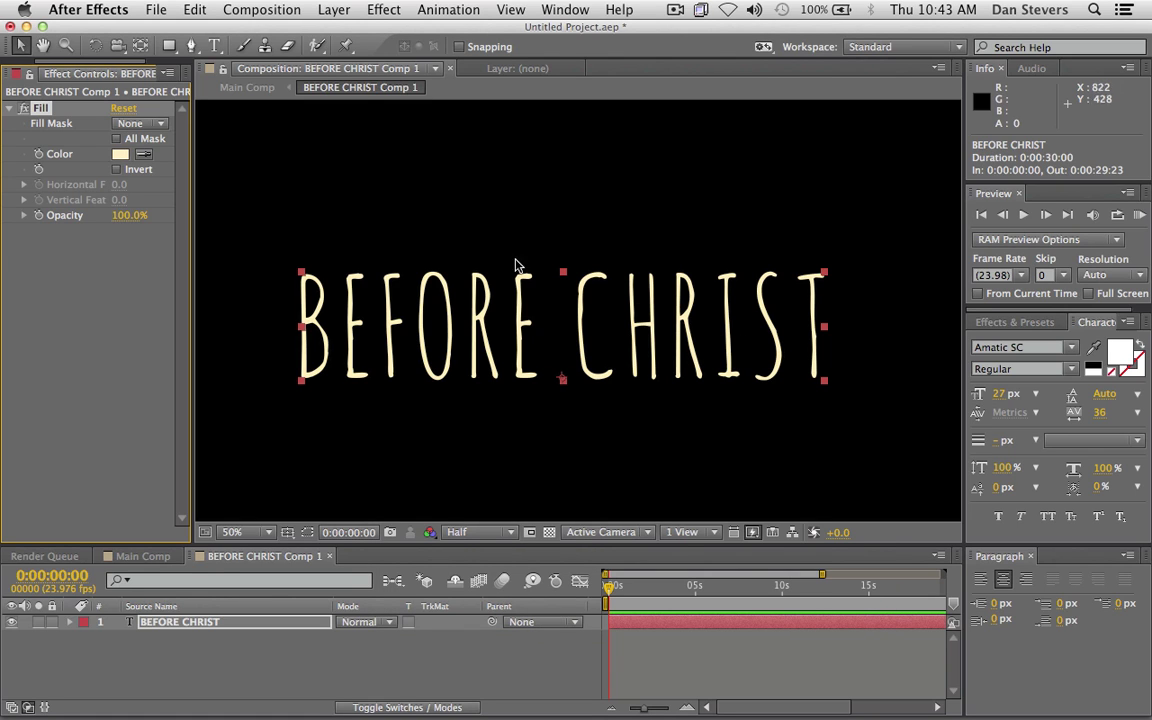
- Create a new composition from the Watery Texture.png footage in the project
{"action": "left_click_drag", "start_coordinate": [47, 61], "coordinate": [7, 62]}
{"action": "left_click", "coordinate": [20, 73]}
{"action": "left_click", "coordinate": [55, 305]}
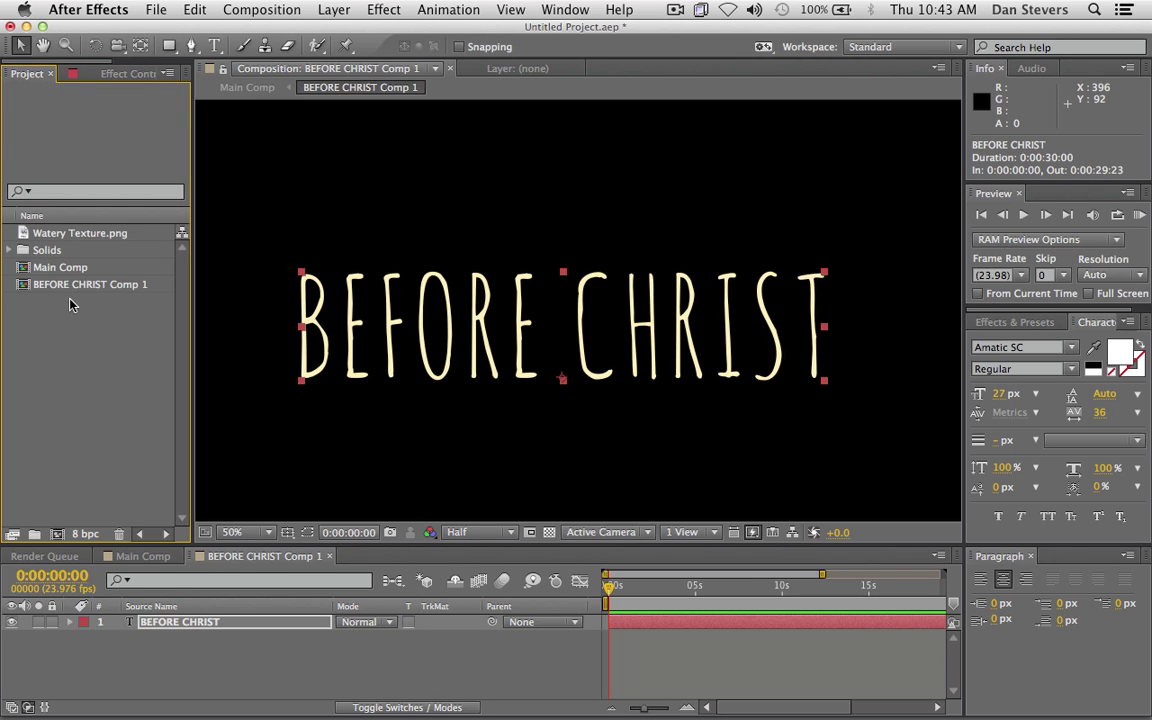
{"action": "left_click_drag", "start_coordinate": [70, 237], "coordinate": [57, 539]}
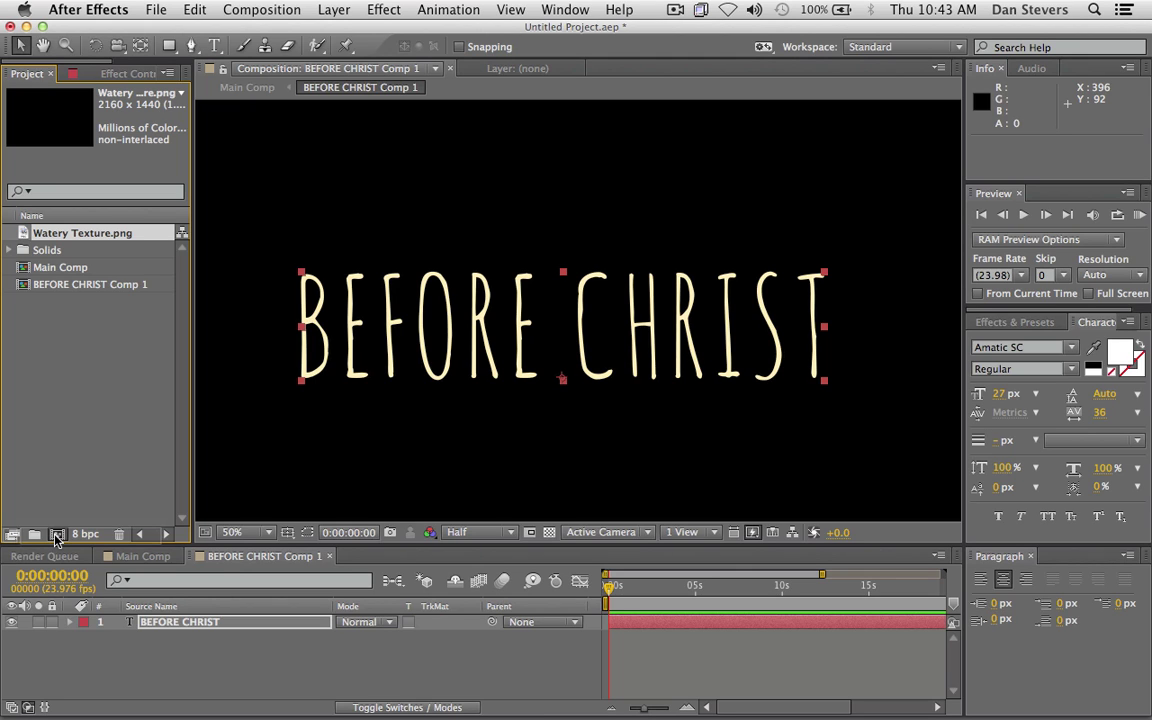
{"action": "mouse_move", "coordinate": [57, 538]}
{"action": "left_mouse_down"}
{"action": "mouse_move", "coordinate": [58, 468]}
{"action": "mouse_move", "coordinate": [58, 537]}
{"action": "left_mouse_up"}
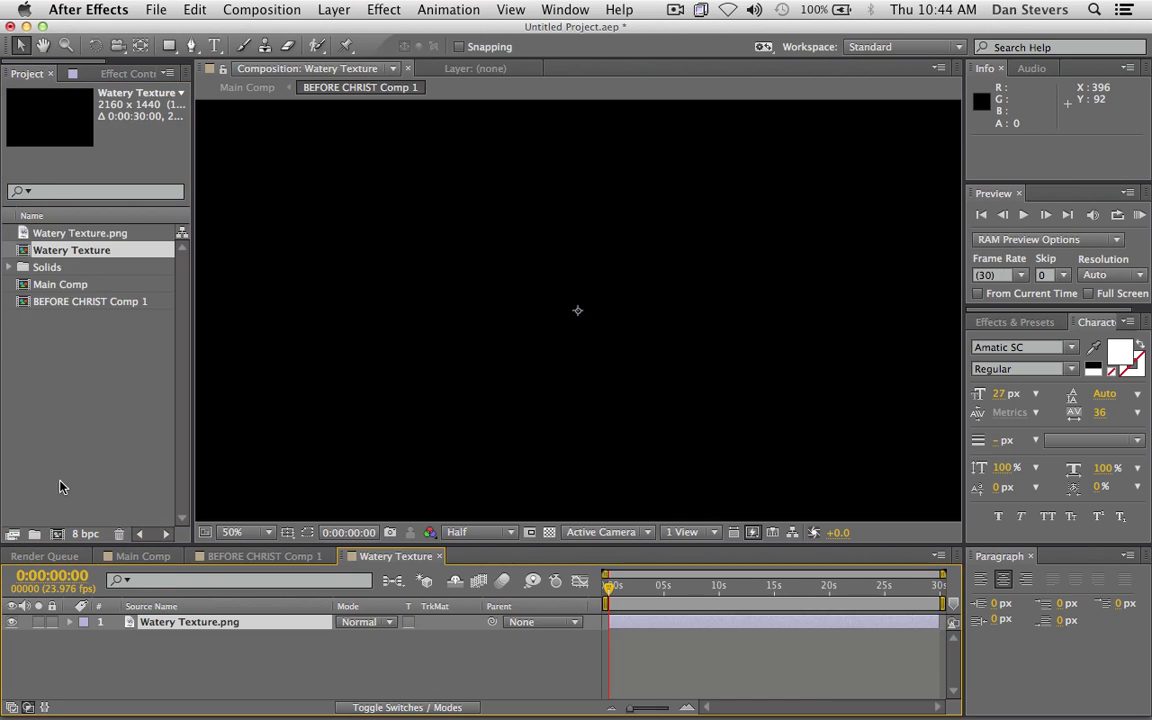
{"action": "left_click", "coordinate": [27, 252]}
{"action": "left_click", "coordinate": [32, 342]}
{"action": "left_click", "coordinate": [27, 249]}
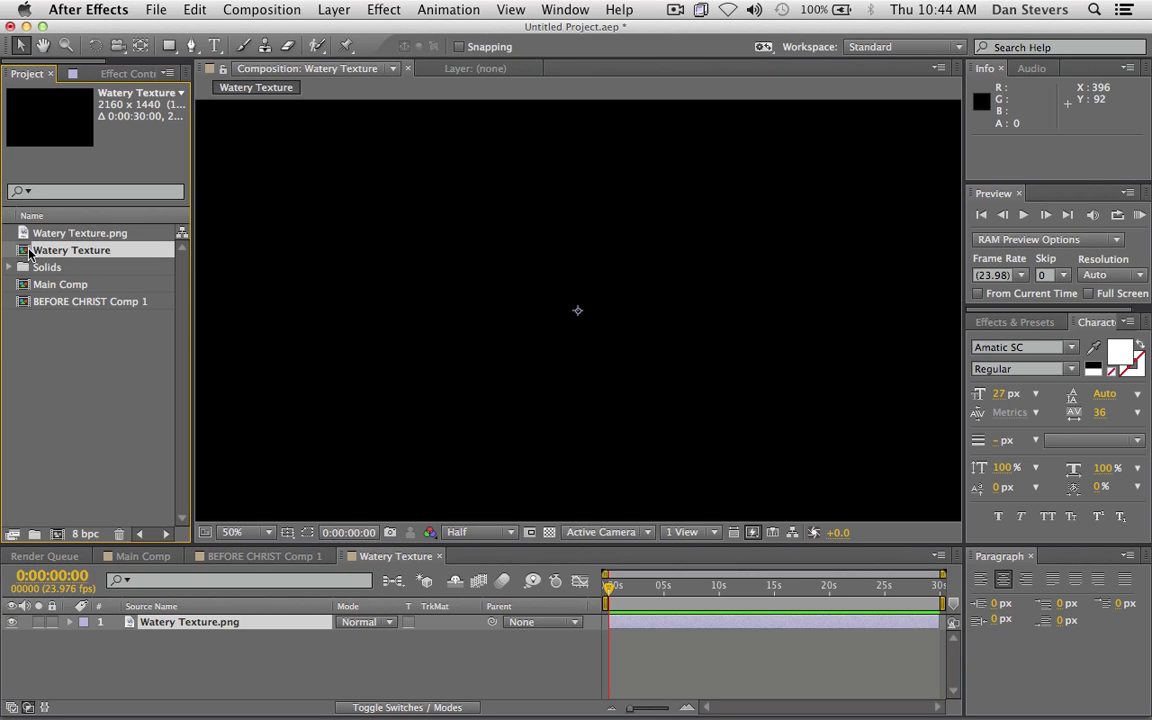
- Place the Watery Texture composition above the text layer in BEFORE CHRIST Comp 1 and check its transparency
{"action": "left_click", "coordinate": [264, 556]}
{"action": "left_click_drag", "start_coordinate": [51, 252], "coordinate": [185, 624]}
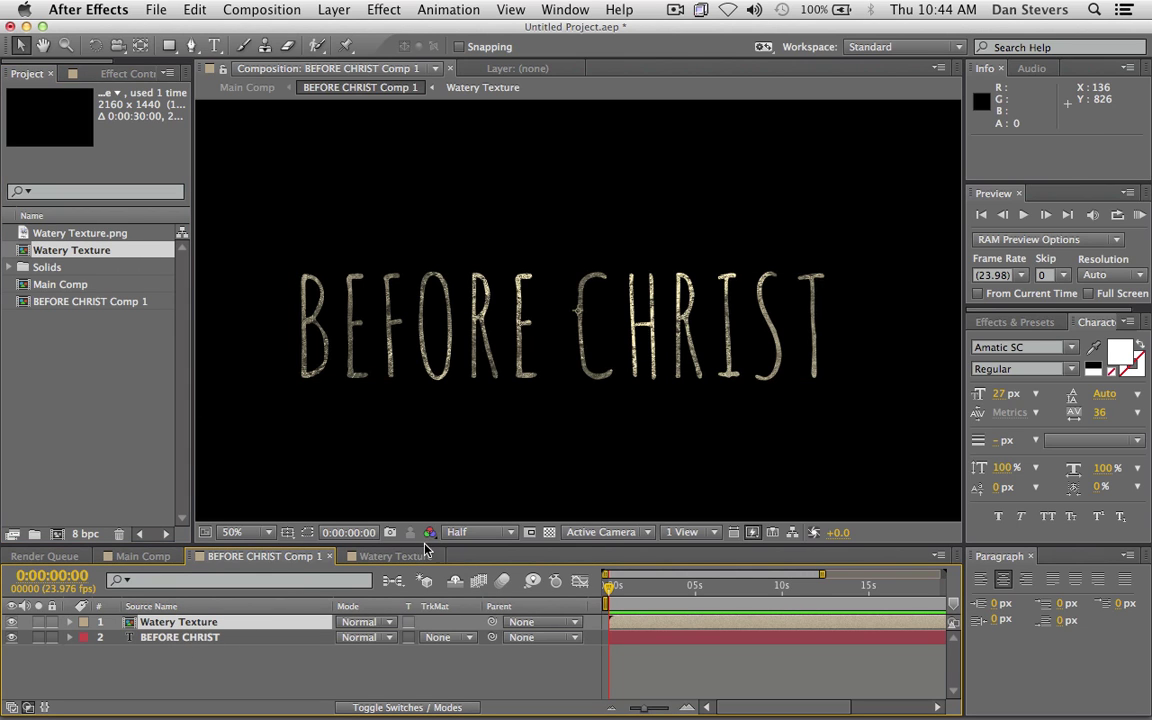
{"action": "left_click", "coordinate": [549, 532]}
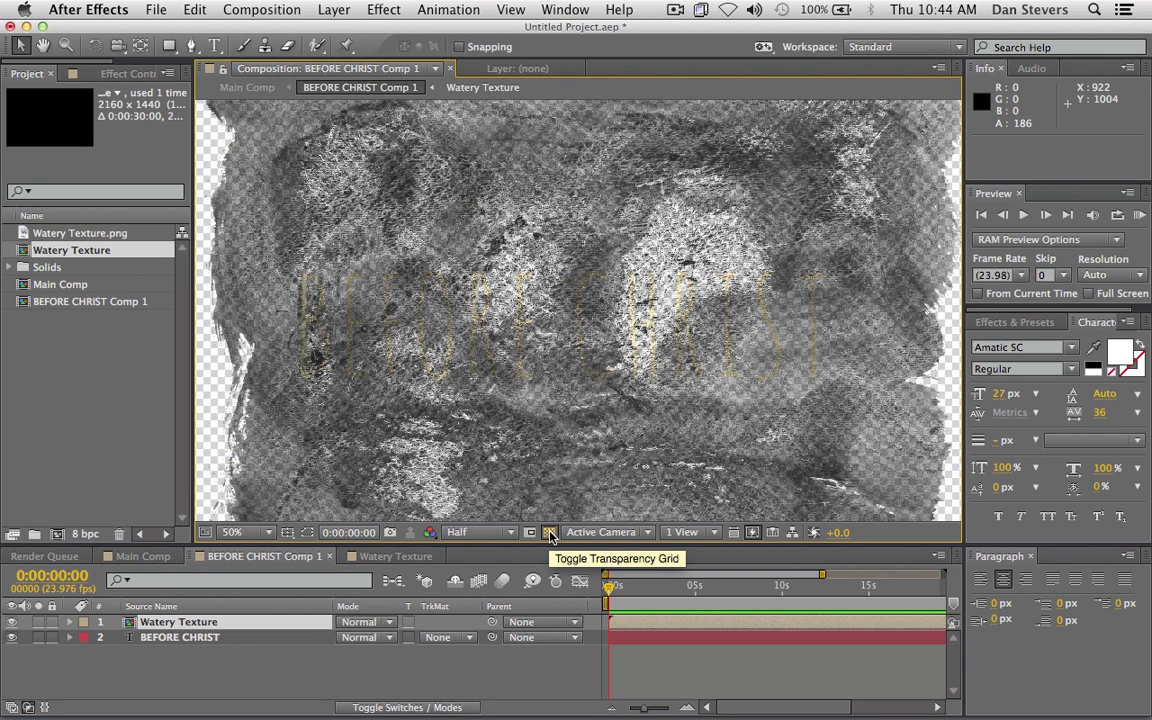
{"action": "left_click", "coordinate": [549, 533]}
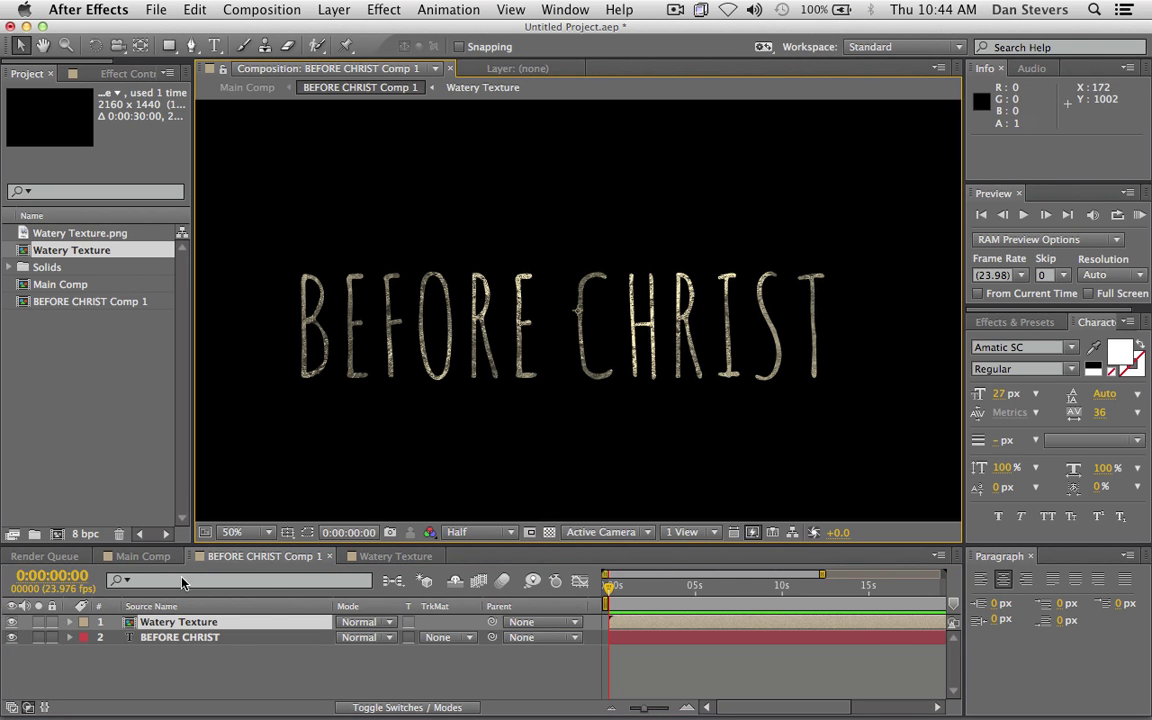
- Inside the Watery Texture composition, turn on the transparency grid and duplicate the Watery Texture.png layer
{"action": "double_click", "coordinate": [153, 623]}
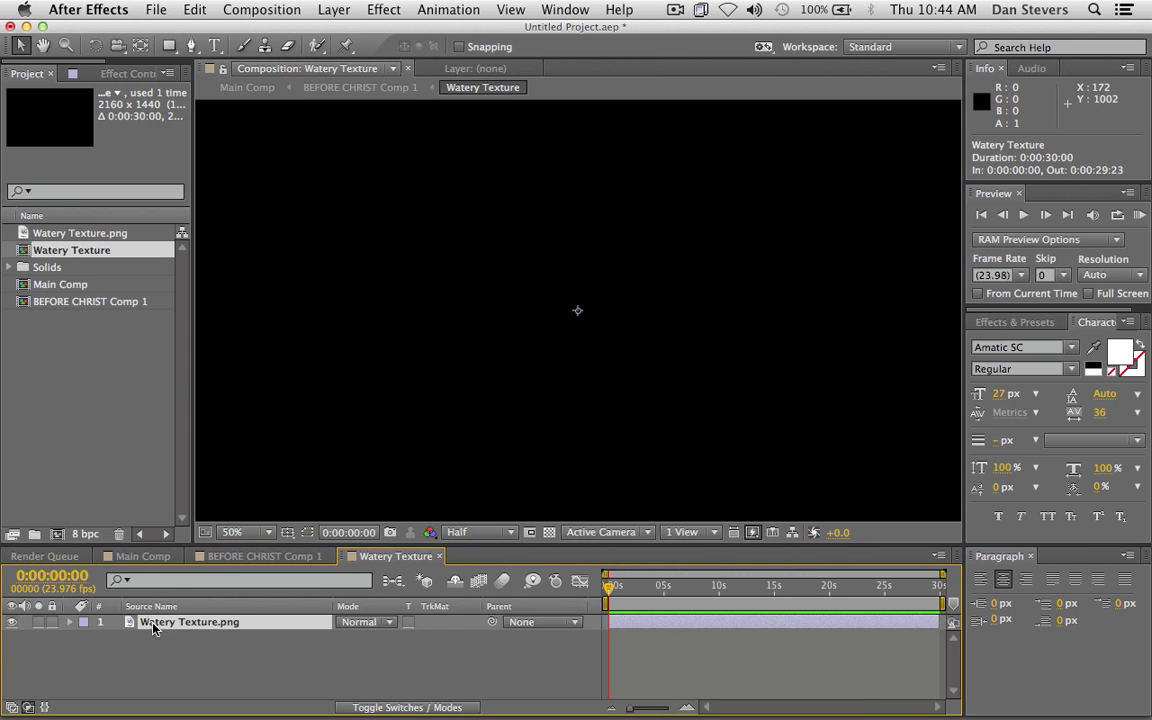
{"action": "left_click", "coordinate": [549, 533]}
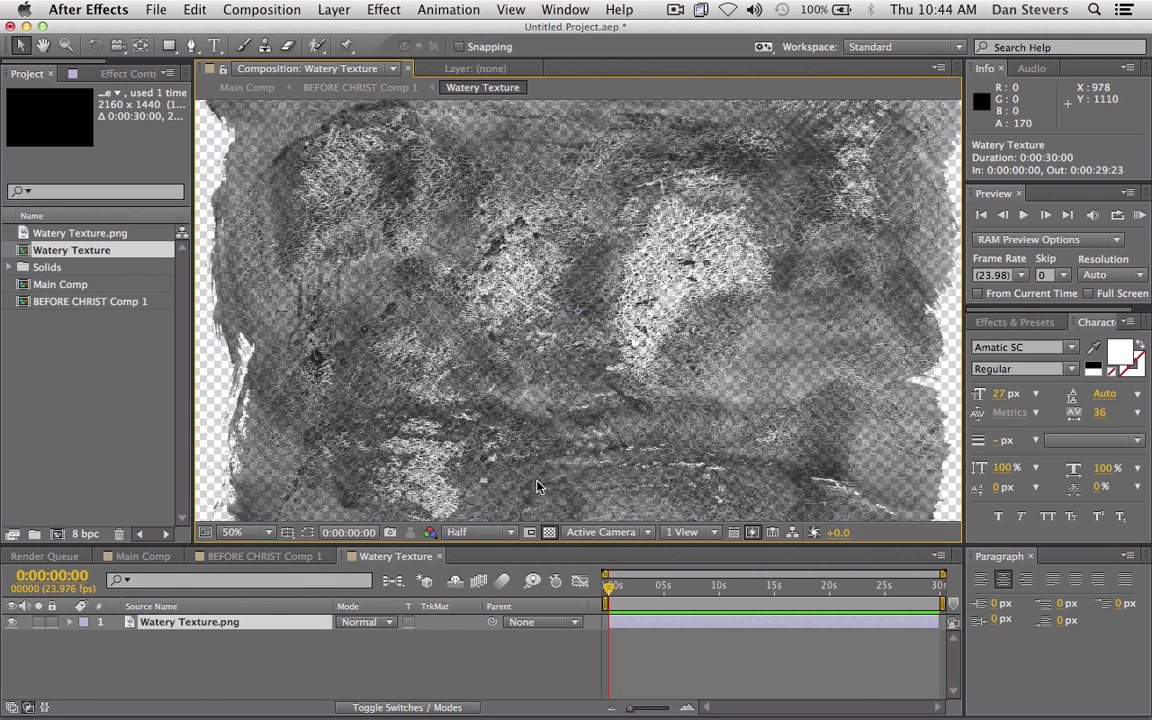
{"action": "left_click", "coordinate": [193, 626]}
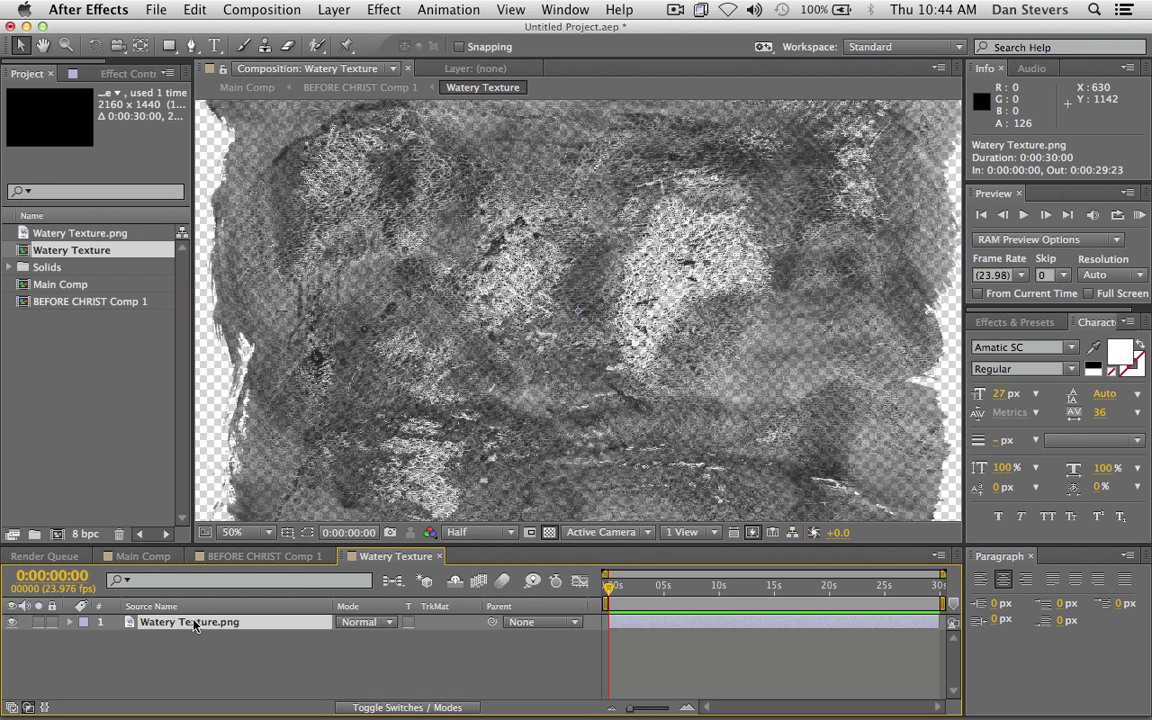
{"action": "key", "text": "super+d"}
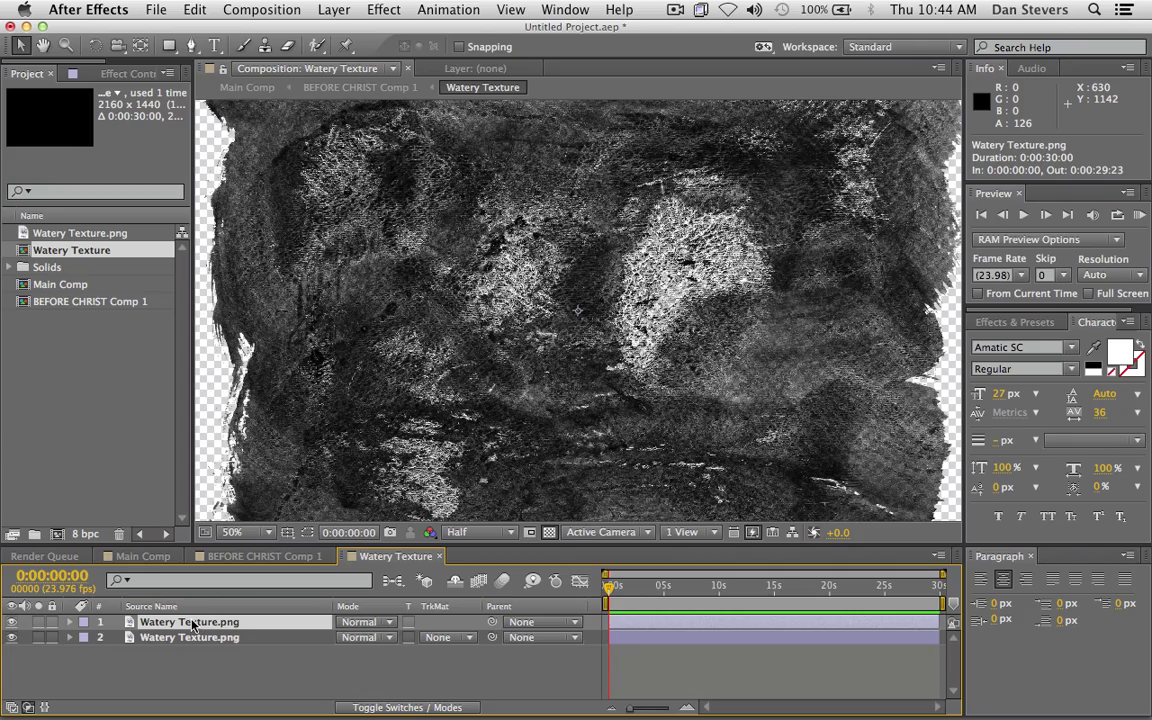
- Rotate the duplicated texture layer, scale it to 148%, and reposition it to about 1150, 778
{"action": "key", "text": "r"}
{"action": "left_click_drag", "start_coordinate": [362, 637], "coordinate": [488, 625]}
{"action": "key", "text": "s"}
{"action": "left_click_drag", "start_coordinate": [365, 636], "coordinate": [403, 625]}
{"action": "left_click_drag", "start_coordinate": [522, 386], "coordinate": [554, 412]}
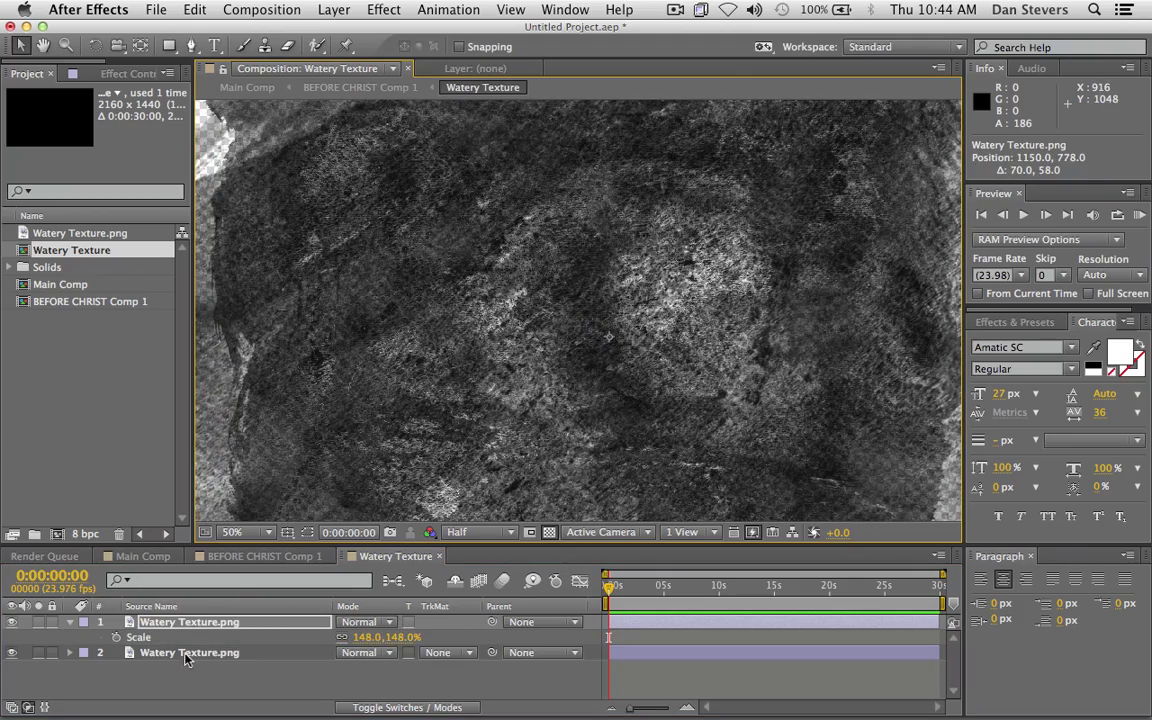
- Duplicate the unscaled texture layer, rotate the new copy to 206°, and shift it toward the lower left of the frame
{"action": "key", "text": "super+d"}
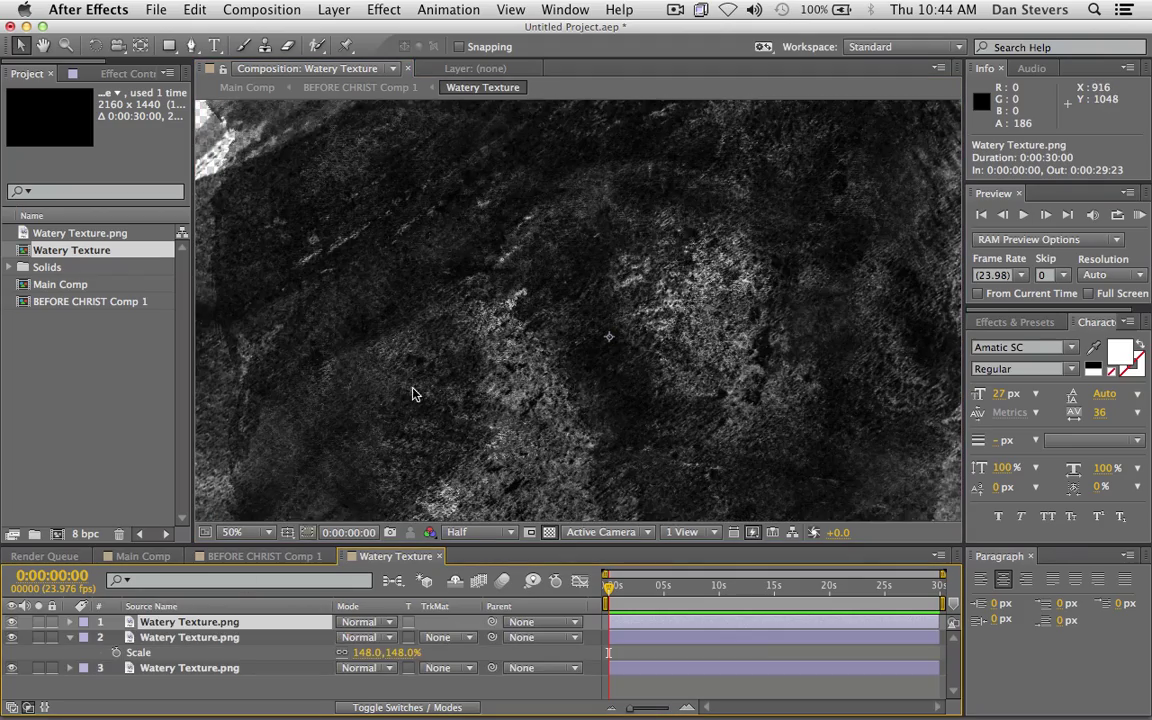
{"action": "key", "text": "r"}
{"action": "left_click_drag", "start_coordinate": [362, 637], "coordinate": [420, 637]}
{"action": "left_click_drag", "start_coordinate": [490, 325], "coordinate": [406, 391]}
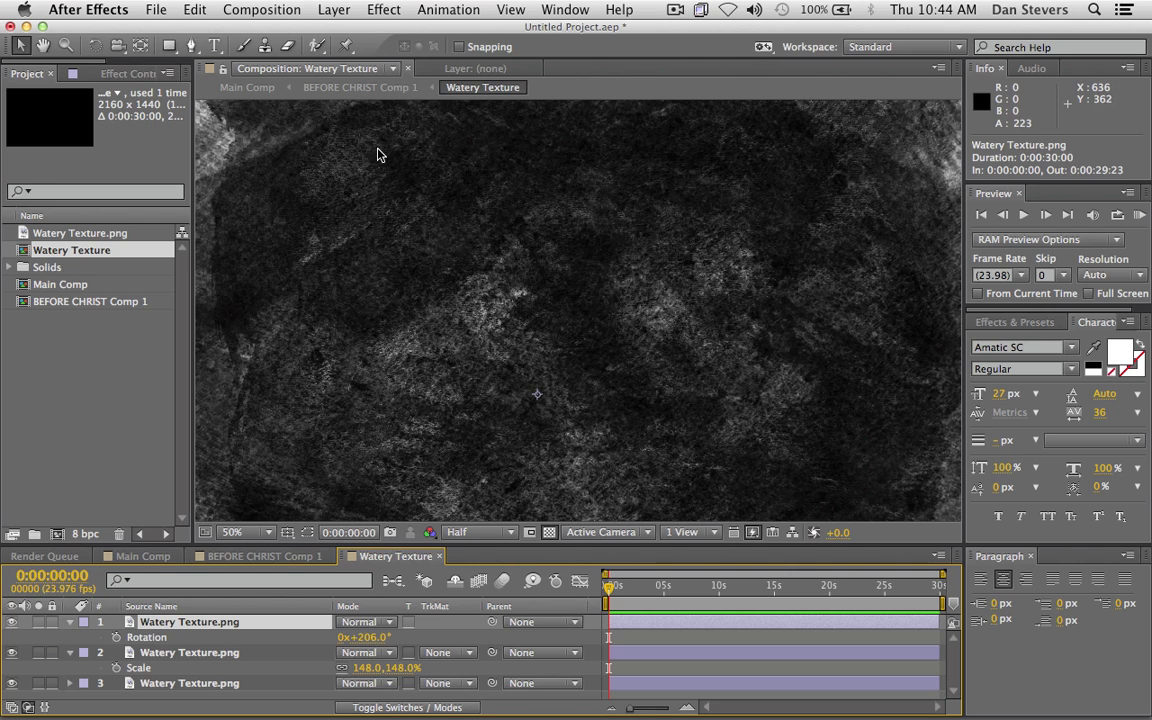
- Return to BEFORE CHRIST Comp 1 and examine how the denser texture covers the text with the transparency grid on and off
{"action": "left_click", "coordinate": [373, 90]}
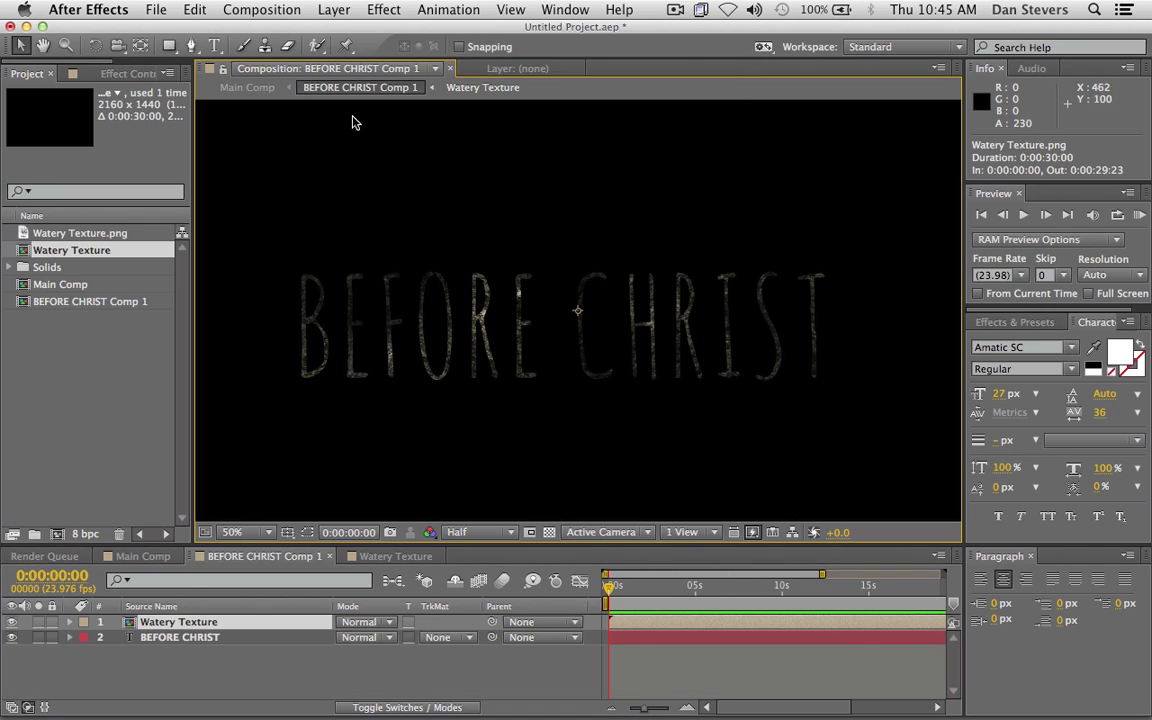
{"action": "left_click", "coordinate": [170, 638]}
{"action": "left_click", "coordinate": [154, 661]}
{"action": "left_click", "coordinate": [551, 535]}
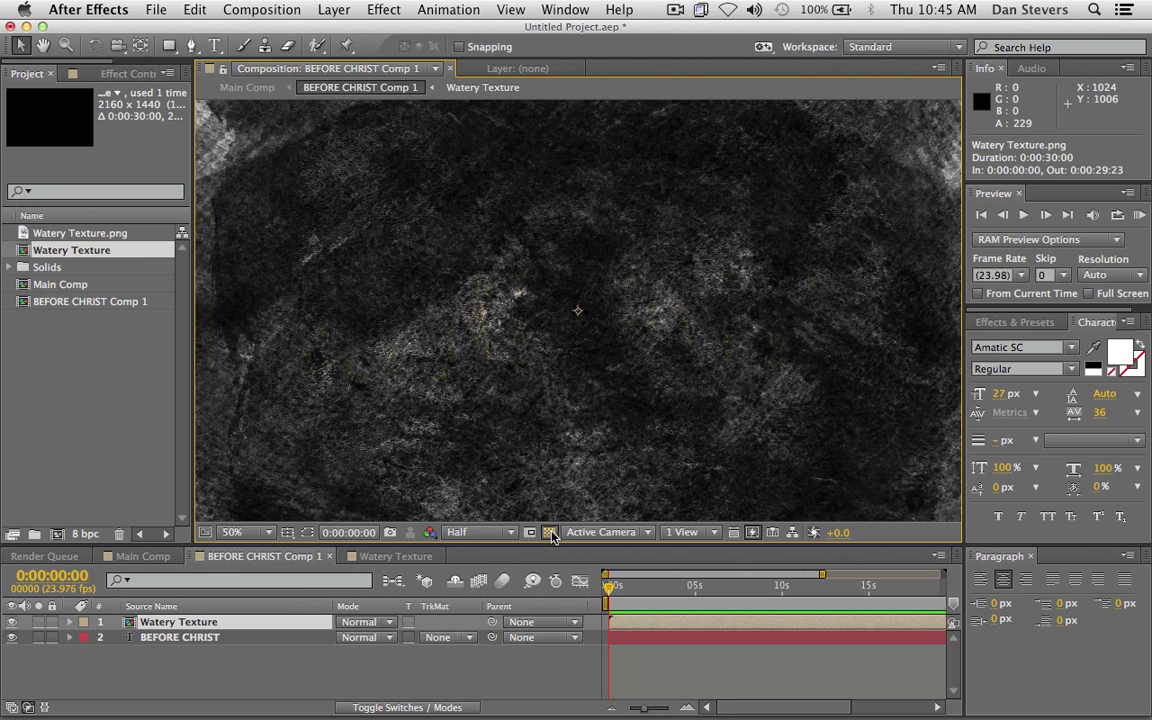
{"action": "left_click", "coordinate": [551, 535]}
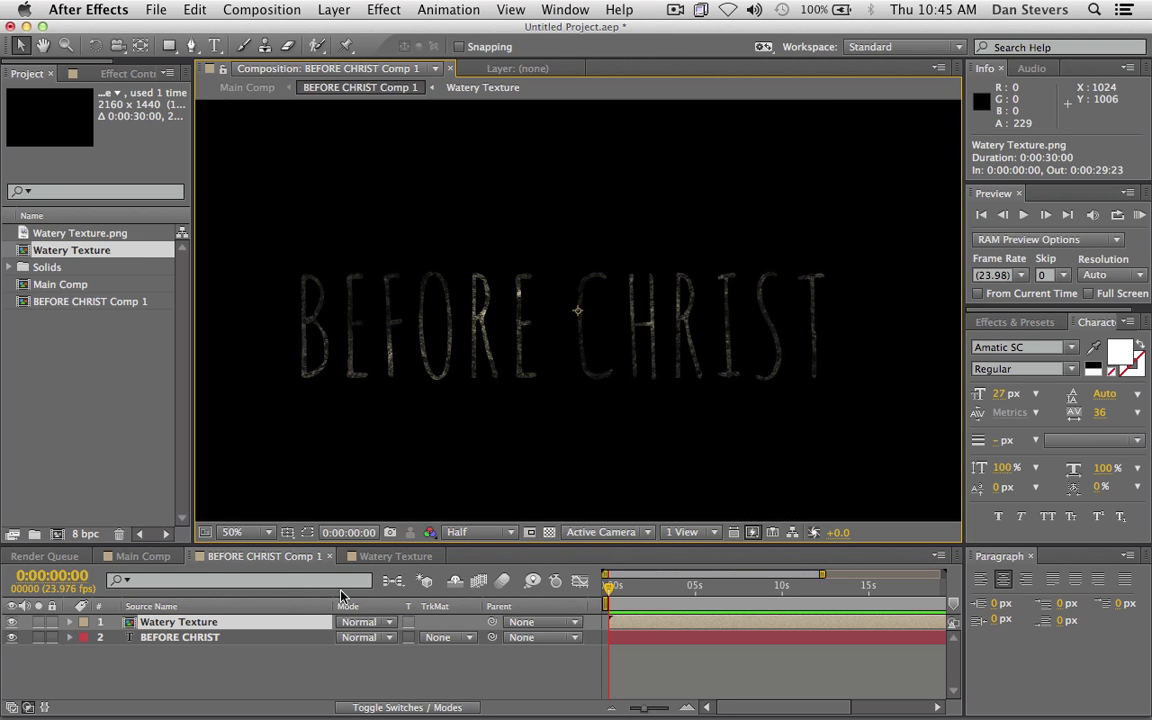
{"action": "left_click", "coordinate": [229, 641]}
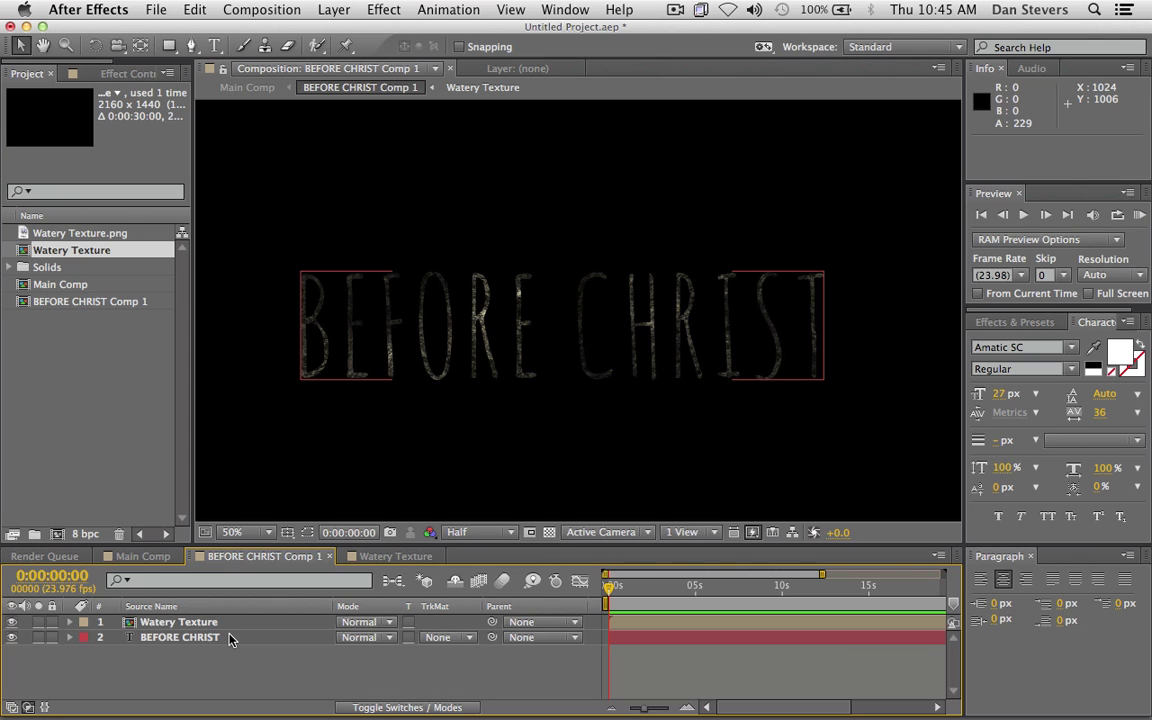
{"action": "left_click", "coordinate": [445, 638]}
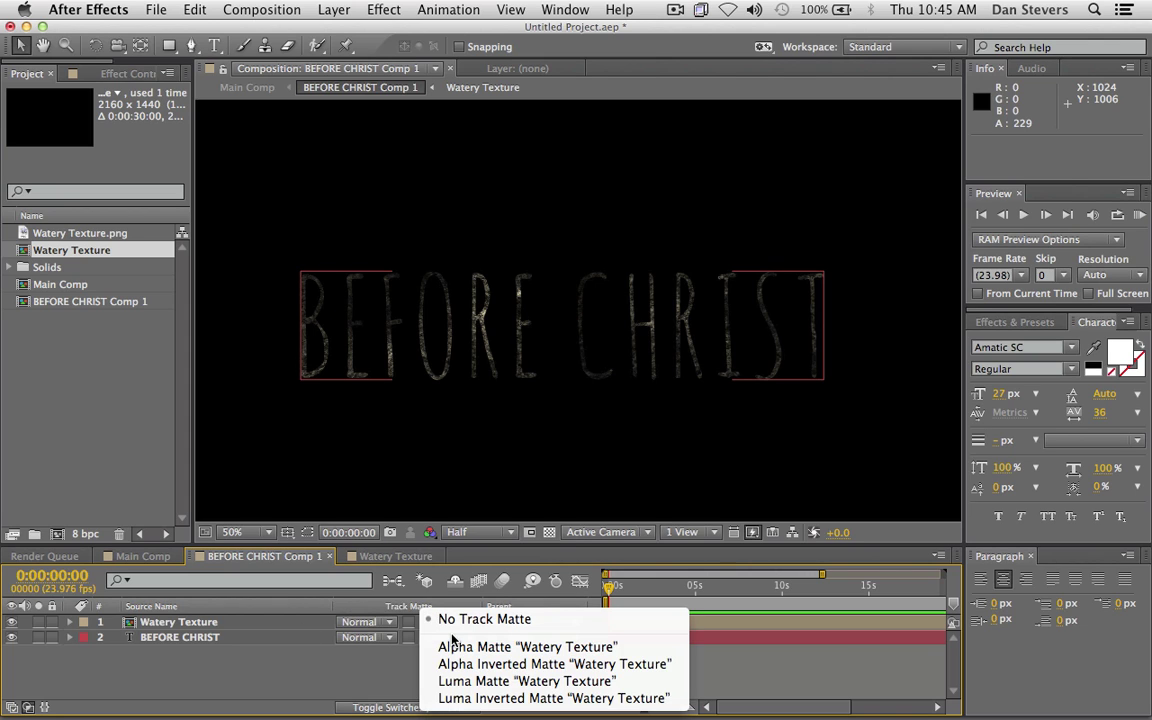
{"action": "left_click", "coordinate": [205, 640]}
{"action": "left_click", "coordinate": [170, 637]}
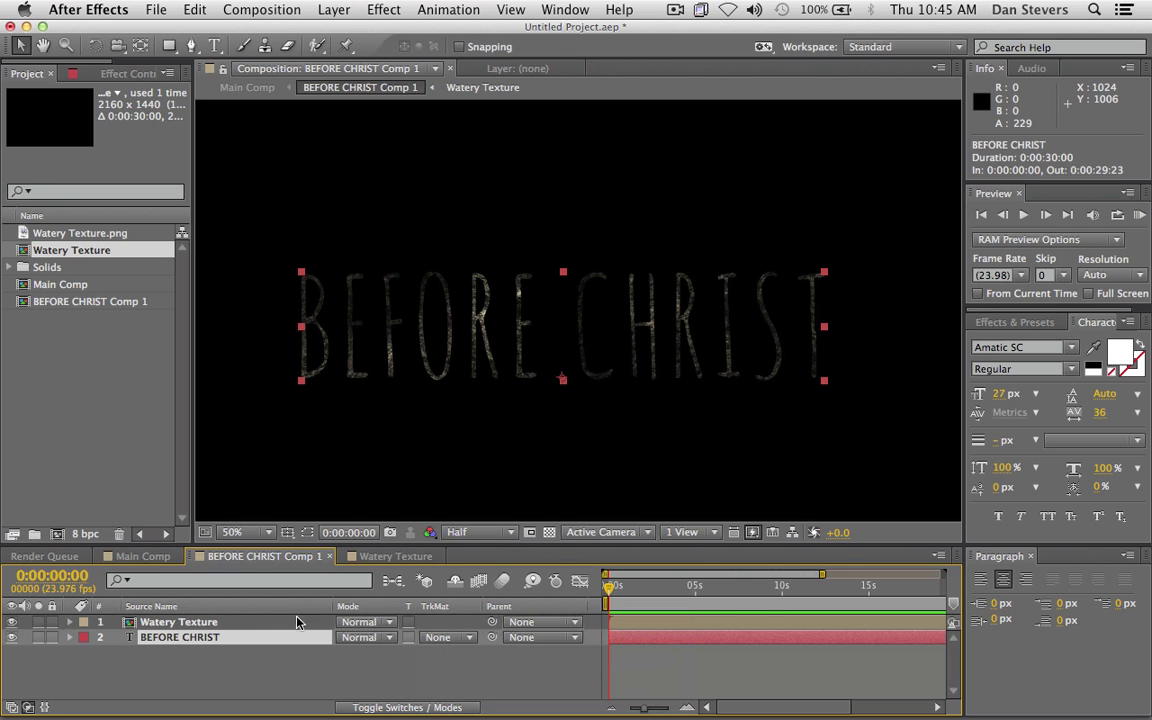
{"action": "left_click", "coordinate": [448, 638]}
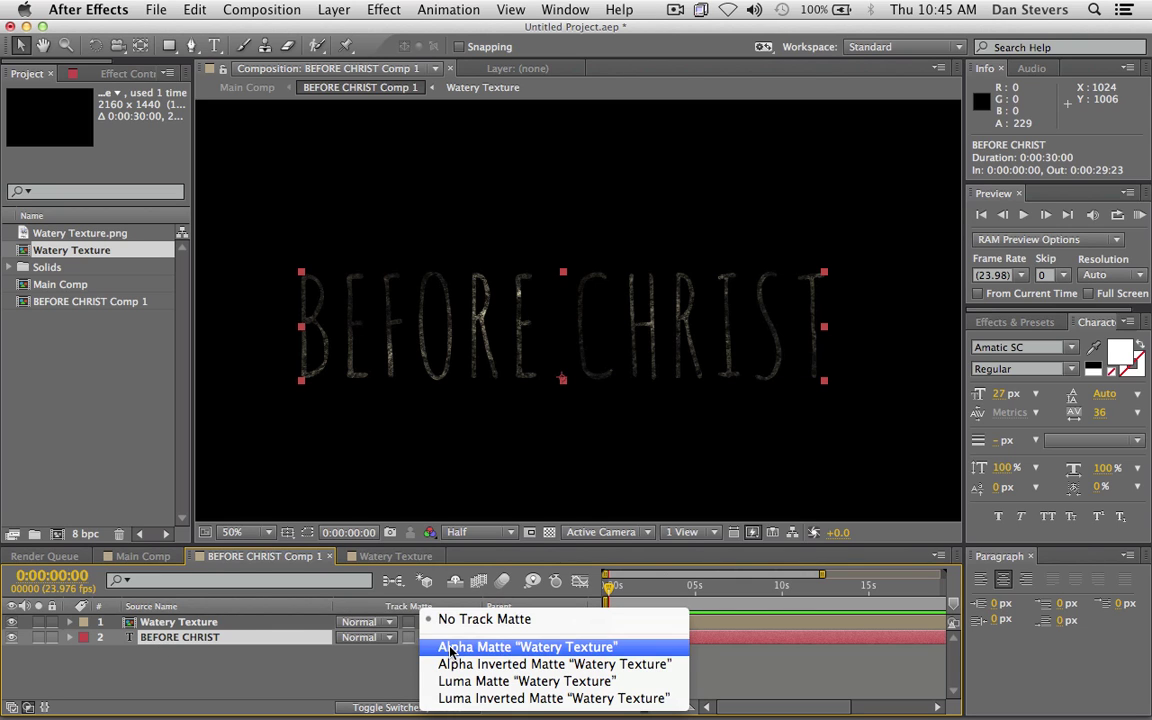
{"action": "left_click", "coordinate": [302, 666]}
- Move Watery Texture below the text, set its track matte to Alpha, and inspect the result over the transparency grid
{"action": "left_click_drag", "start_coordinate": [201, 622], "coordinate": [196, 634]}
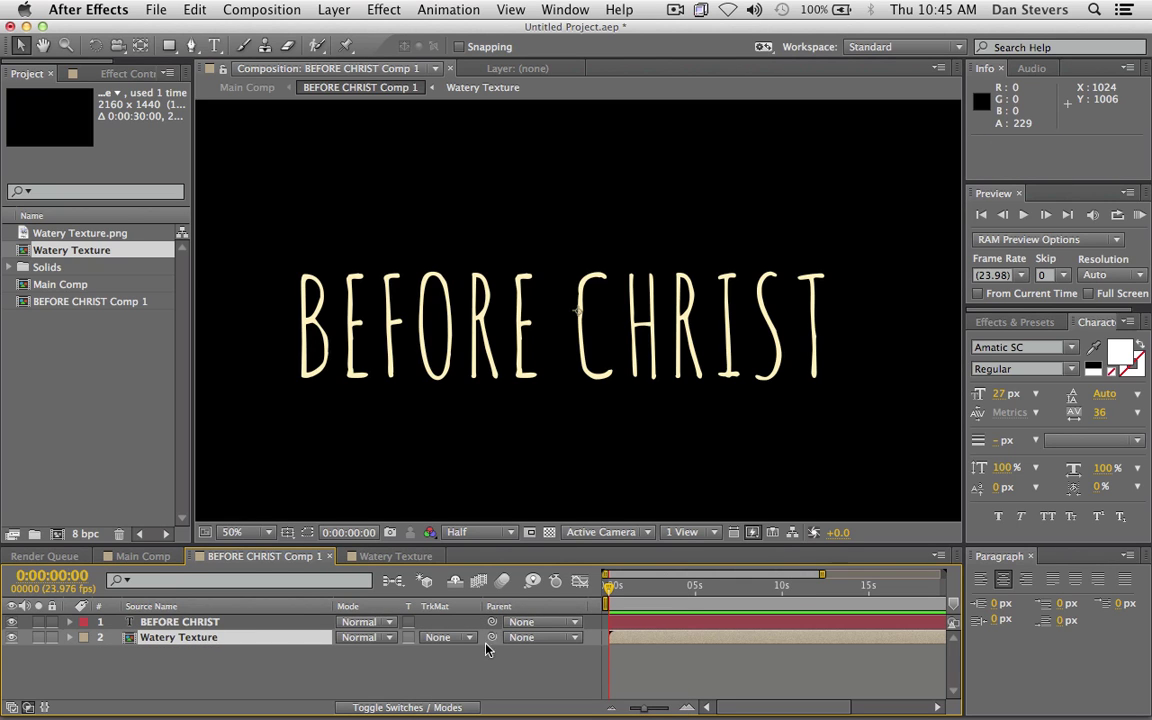
{"action": "left_click", "coordinate": [443, 637]}
{"action": "left_click", "coordinate": [448, 647]}
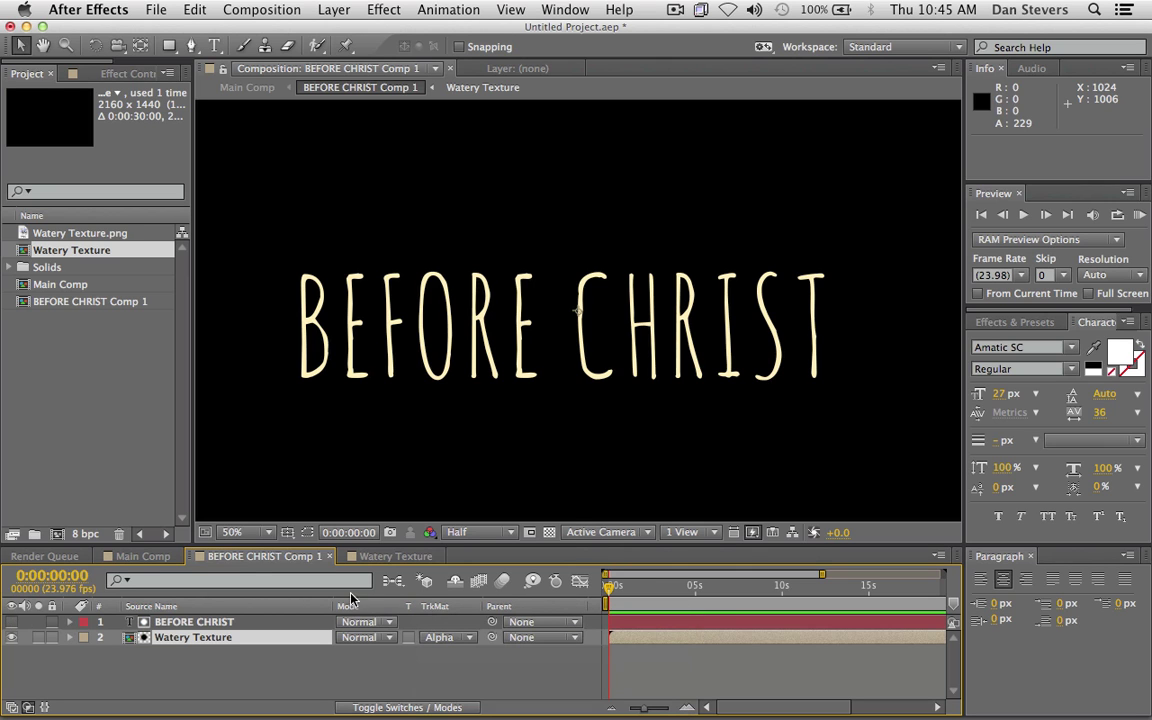
{"action": "left_click", "coordinate": [549, 532]}
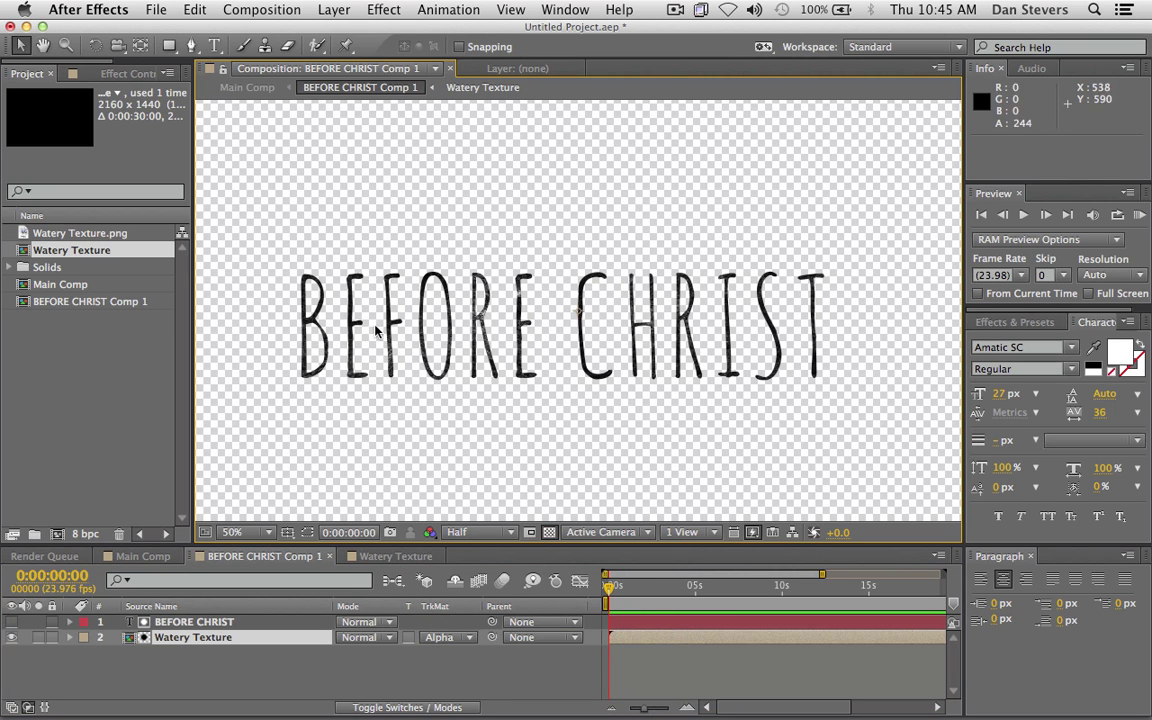
{"action": "key", "text": "period"}
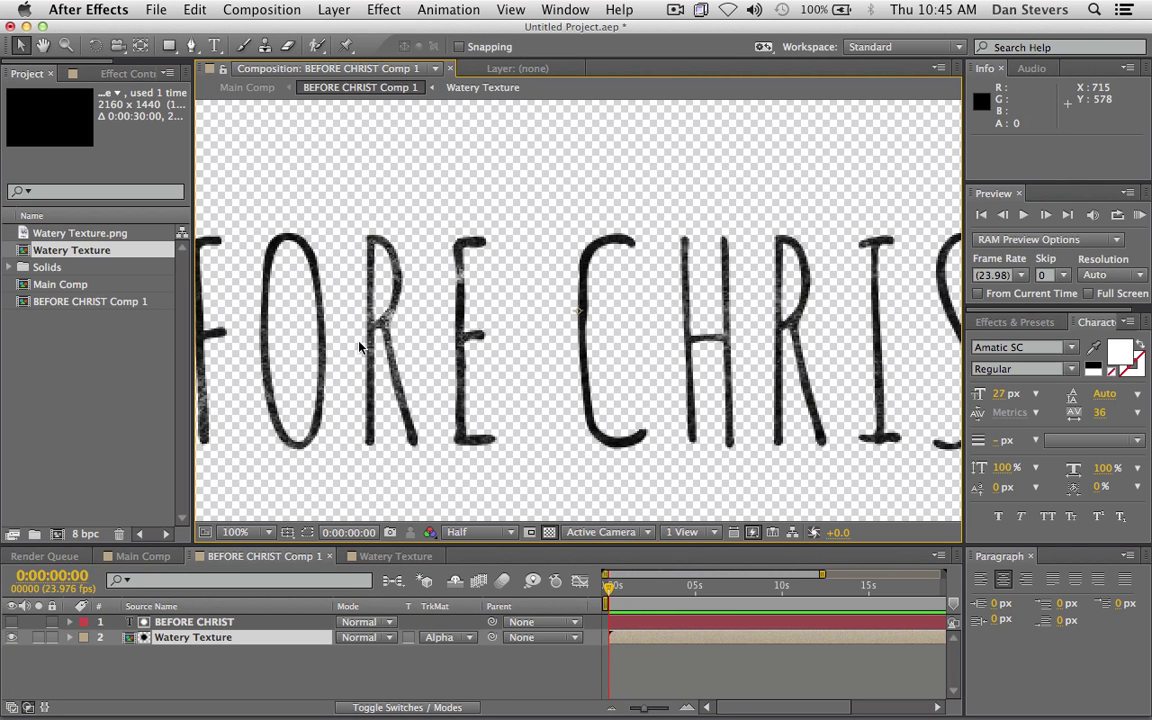
- Move the Watery Texture layer back above the text layer and turn the text layer's visibility on
{"action": "left_click", "coordinate": [195, 623]}
{"action": "left_click", "coordinate": [232, 472]}
{"action": "left_click_drag", "start_coordinate": [180, 640], "coordinate": [145, 570]}
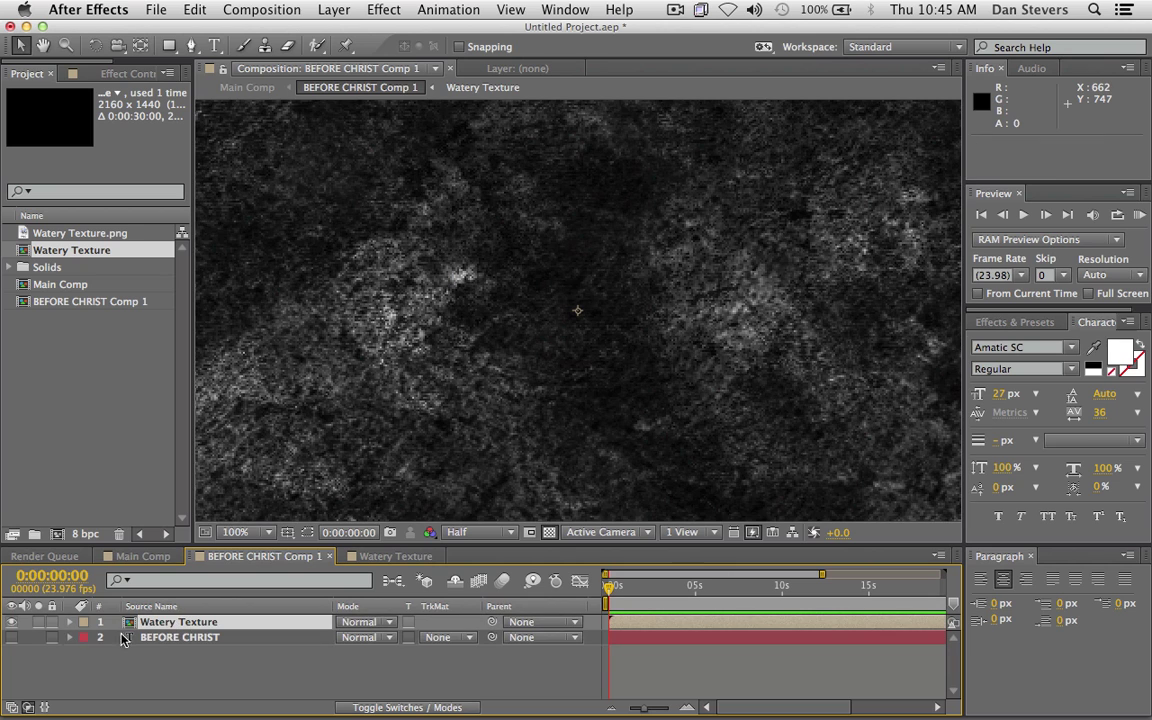
{"action": "left_click", "coordinate": [12, 637]}
- Duplicate the BEFORE CHRIST text layer twice beneath the Watery Texture layer
{"action": "left_click", "coordinate": [183, 638]}
{"action": "key", "text": "super+d"}
{"action": "left_click", "coordinate": [164, 655]}
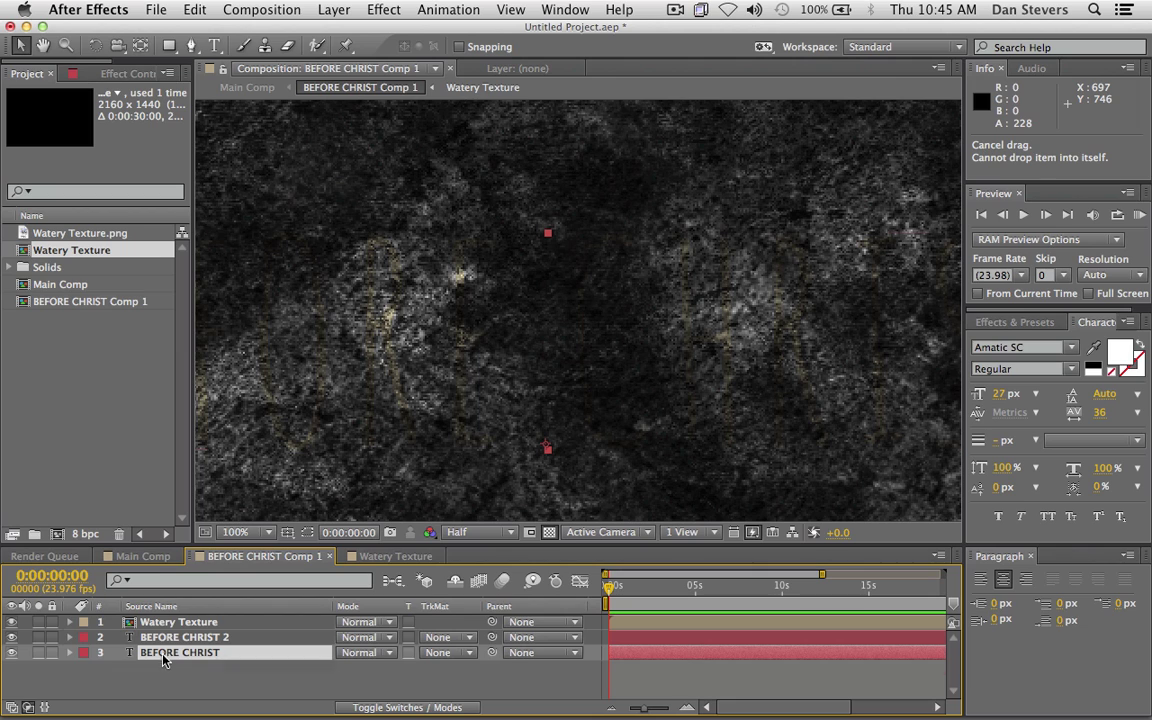
{"action": "key", "text": "super+d"}
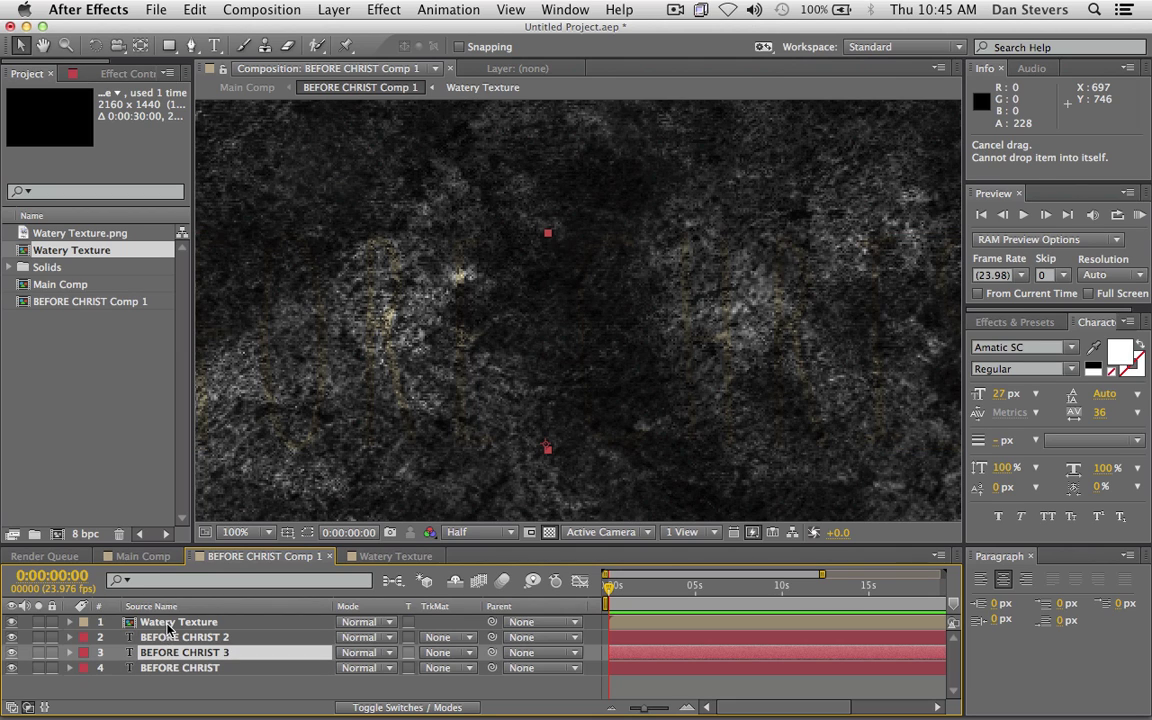
- Delete the BEFORE CHRIST 3 and BEFORE CHRIST text layers, leaving only BEFORE CHRIST 2 under the texture
{"action": "left_click", "coordinate": [168, 626]}
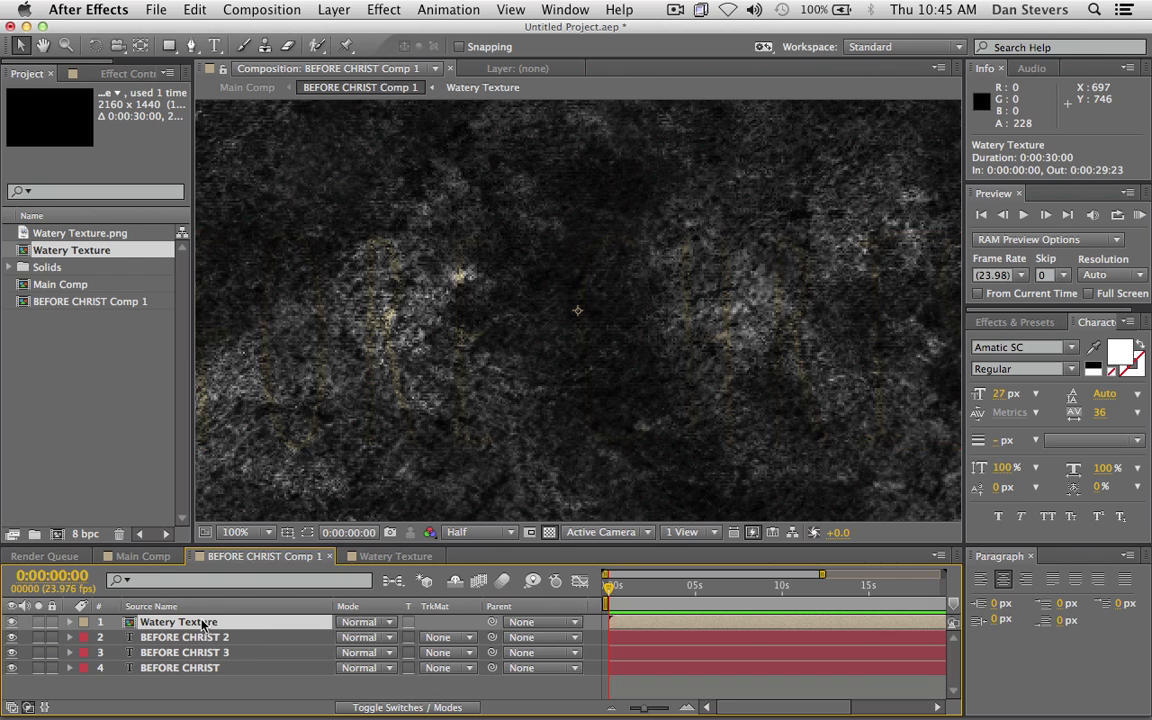
{"action": "left_click", "coordinate": [160, 653]}
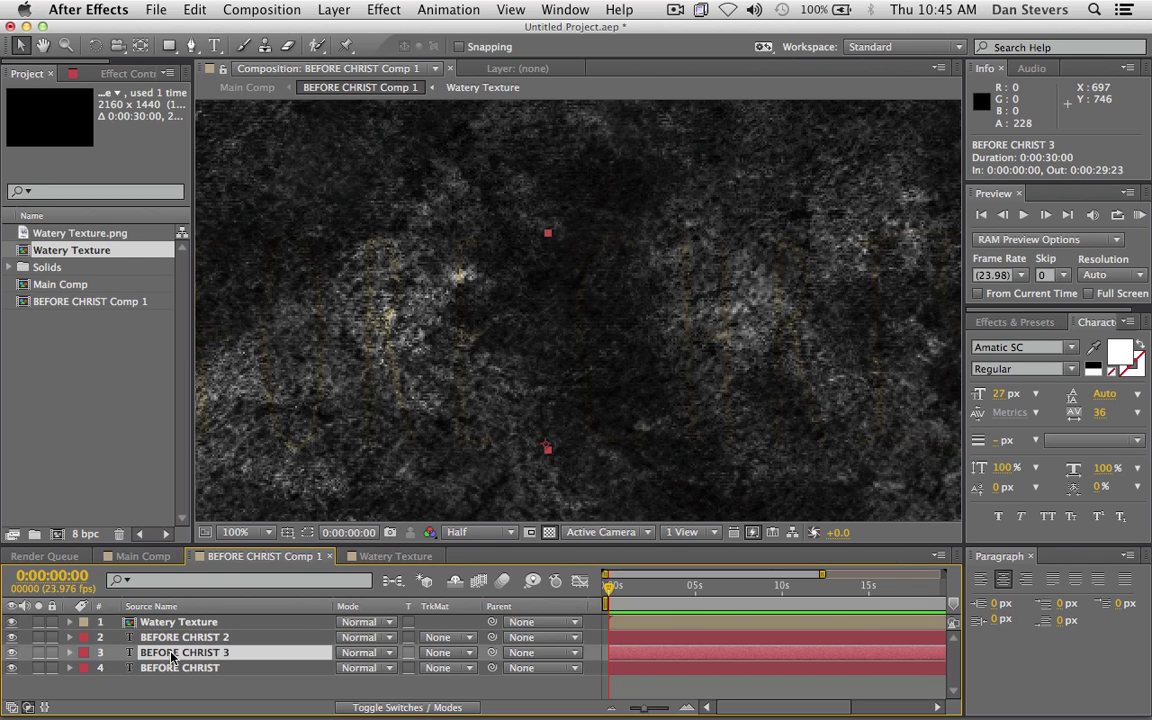
{"action": "left_click", "coordinate": [164, 668], "text": "shift"}
{"action": "key", "text": "Delete"}
- Set the Watery Texture layer's blending mode to Stencil Alpha and view the whole title at 50%
{"action": "left_click", "coordinate": [170, 622]}
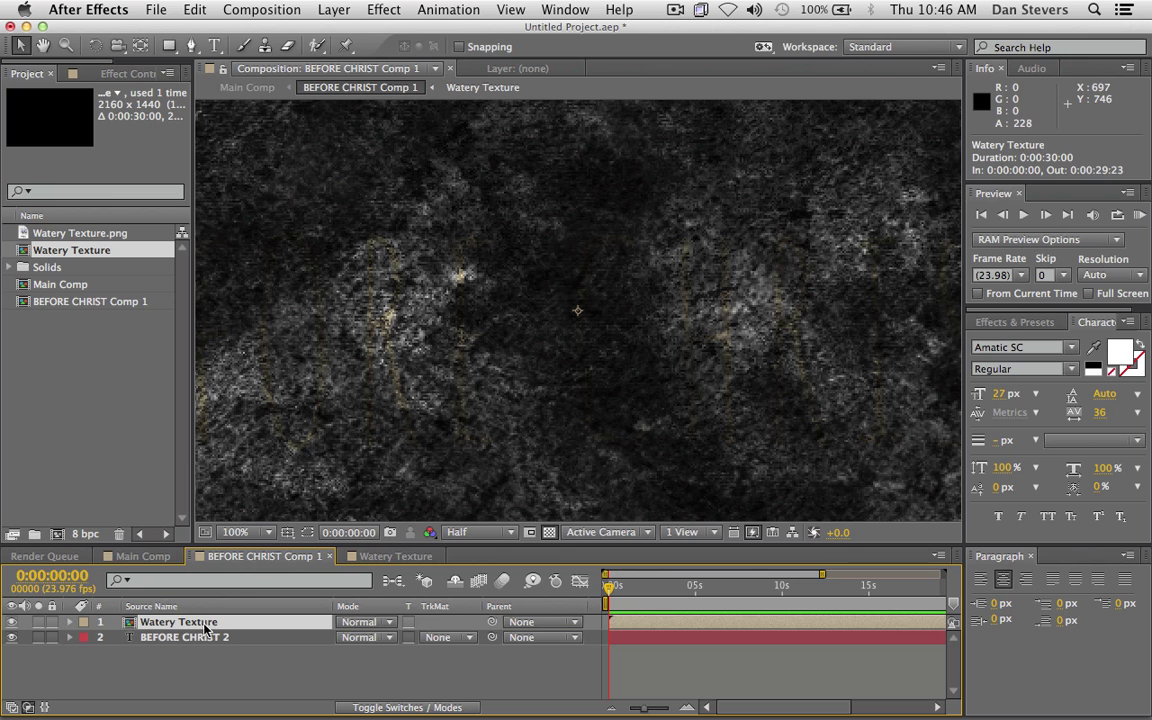
{"action": "left_click", "coordinate": [352, 624]}
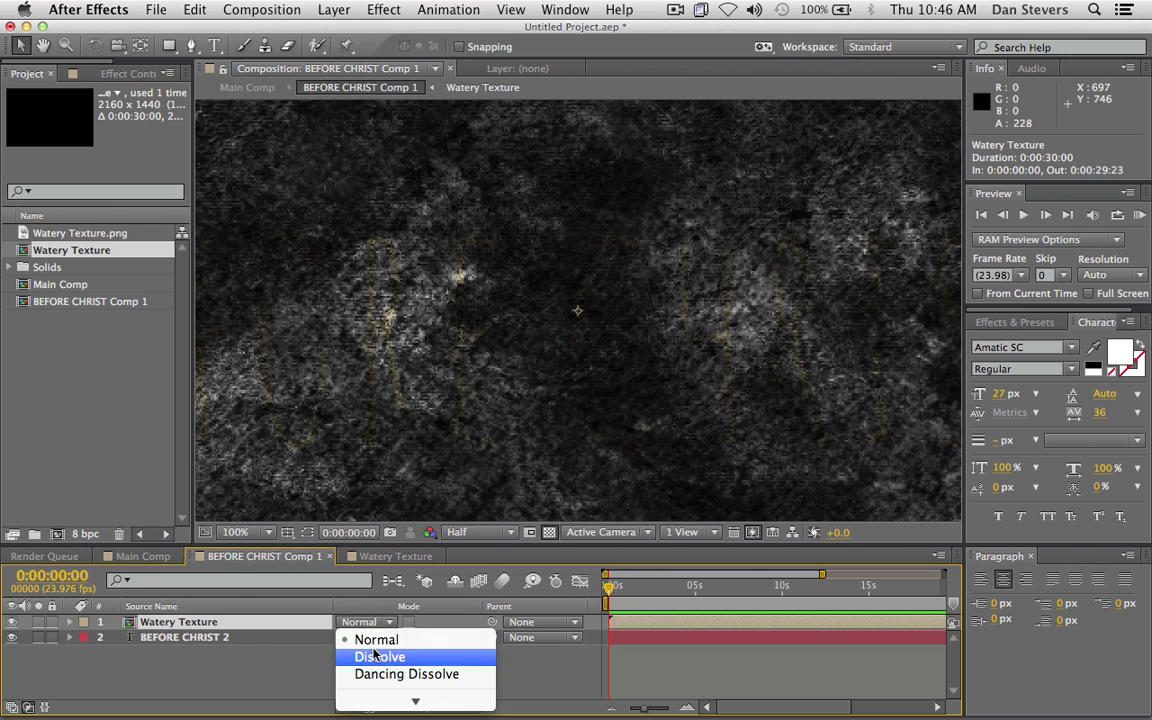
{"action": "scroll", "coordinate": [375, 655], "scroll_direction": "down", "scroll_amount": 10}
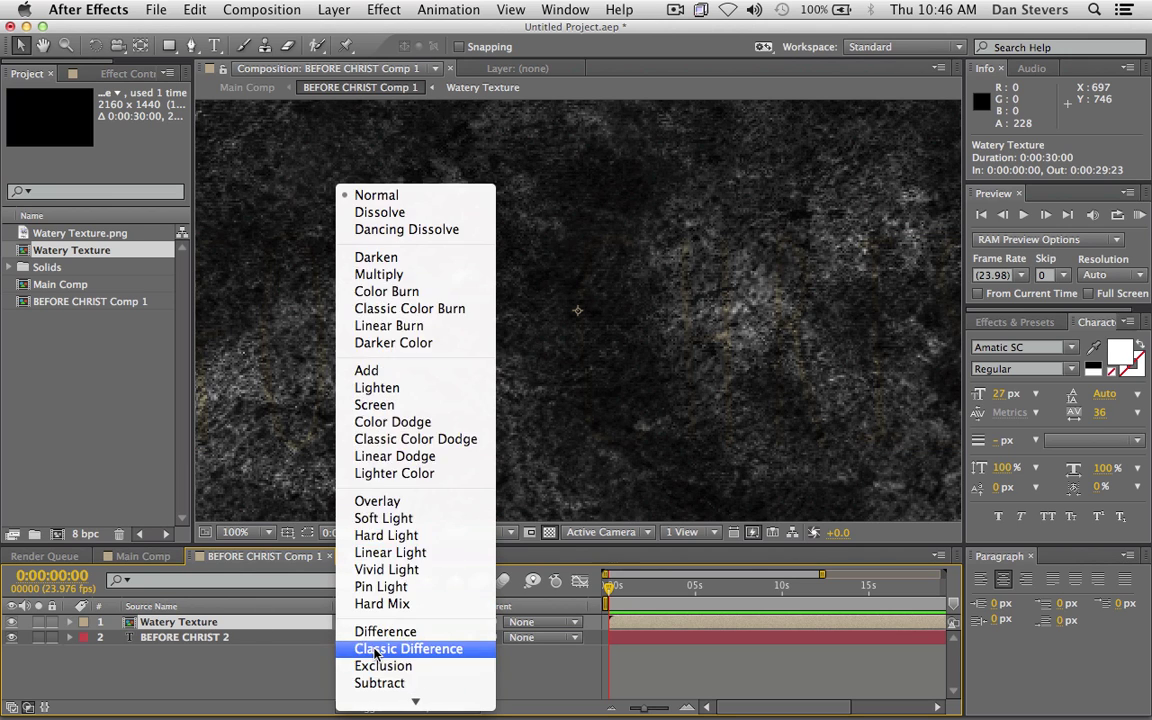
{"action": "scroll", "coordinate": [375, 652], "scroll_direction": "down", "scroll_amount": 2}
{"action": "left_click", "coordinate": [378, 620]}
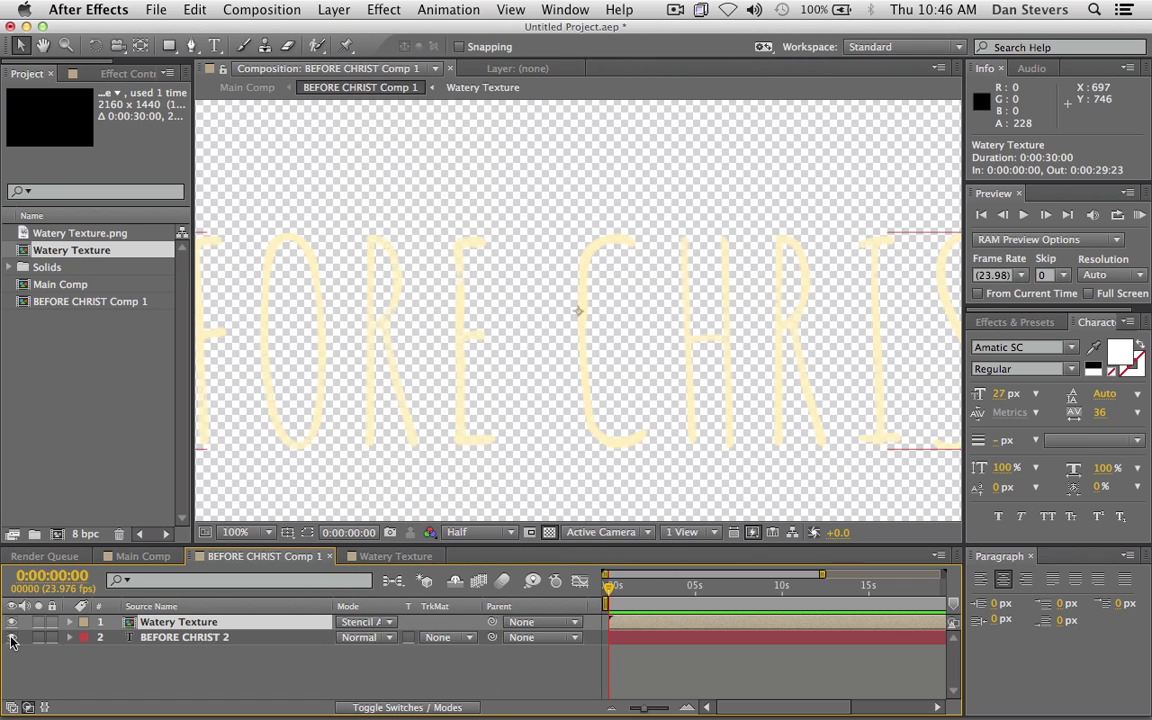
{"action": "key", "text": "comma"}
{"action": "key", "text": "comma"}
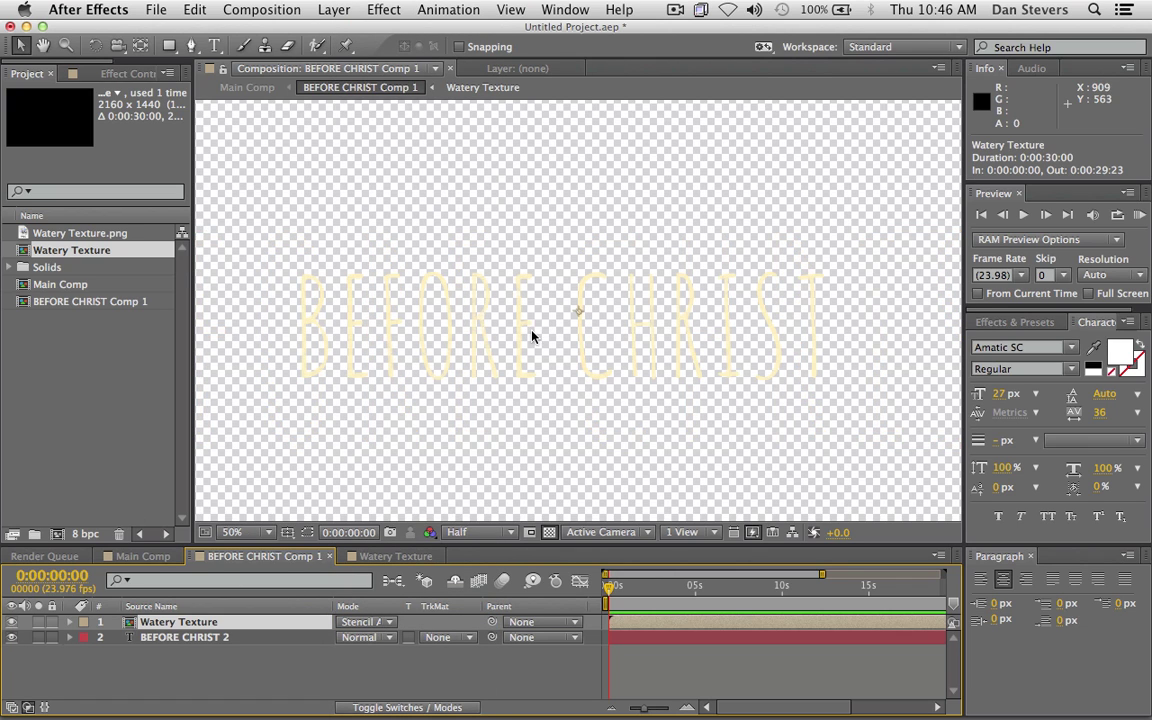
- Turn off the transparency grid and inspect the textured BEFORE CHRIST title at 100%
{"action": "left_click", "coordinate": [549, 532]}
{"action": "key", "text": "period"}
{"action": "key", "text": "period"}
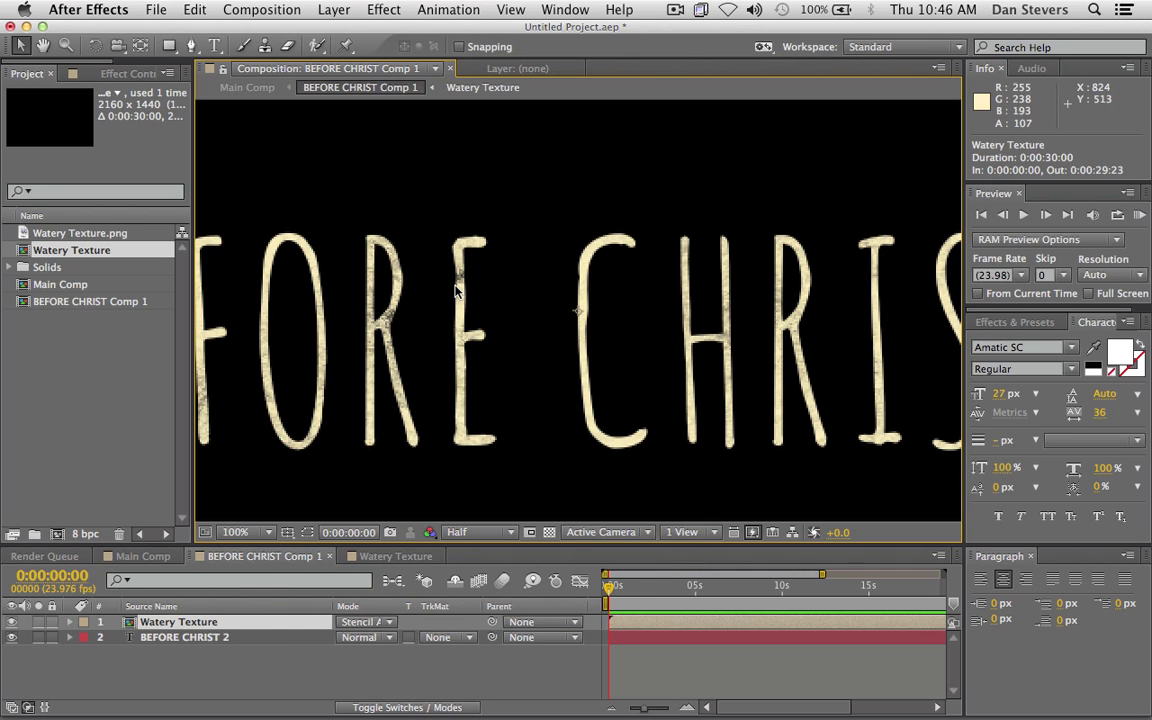
- Duplicate the BEFORE CHRIST 2 text layer and move BEFORE CHRIST 2 to about position 830, 492, above the other copy
{"action": "left_click", "coordinate": [229, 640]}
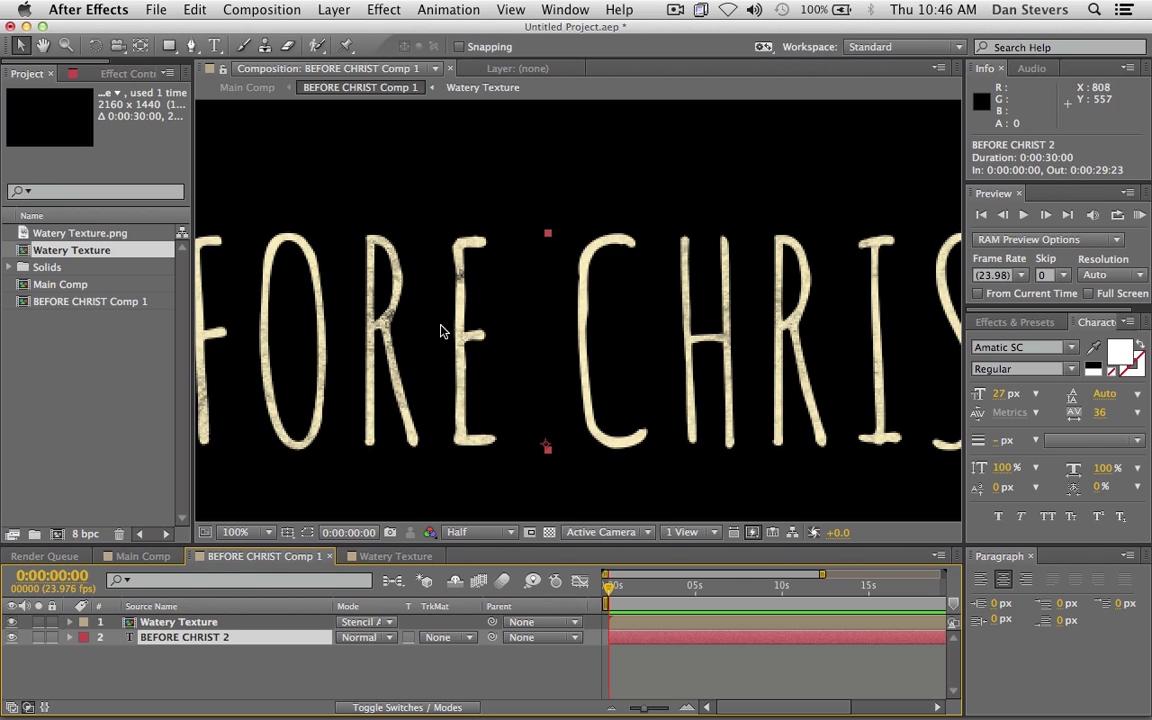
{"action": "key", "text": "comma"}
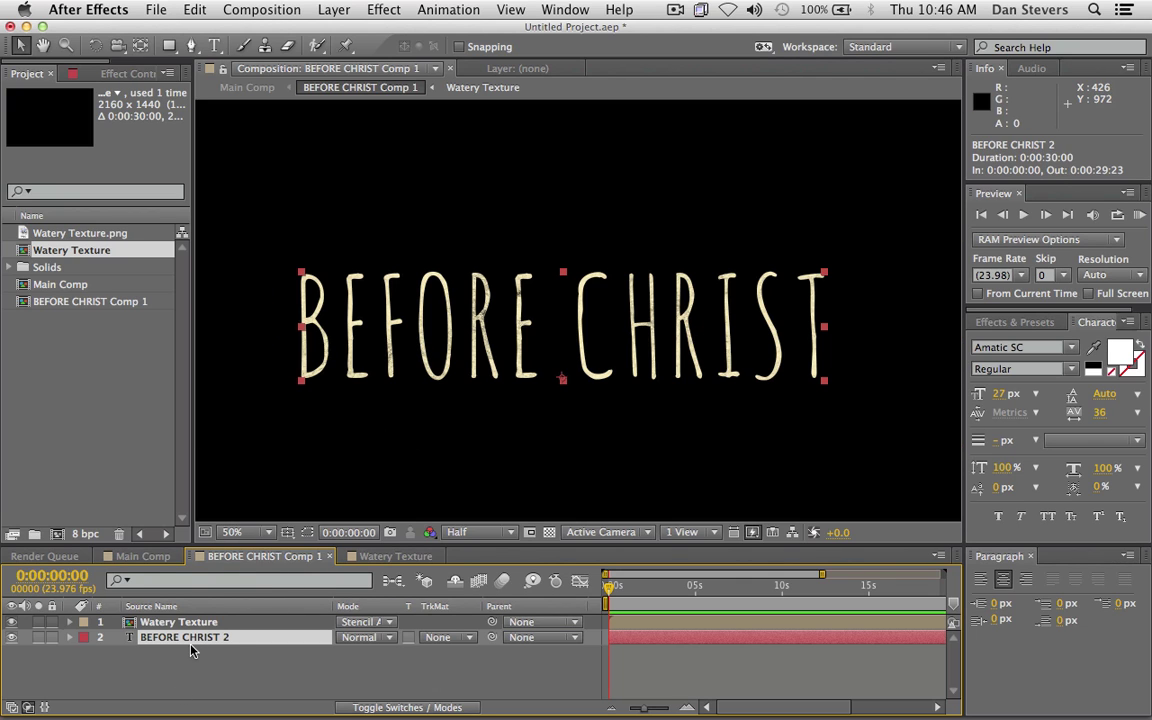
{"action": "key", "text": "super+d"}
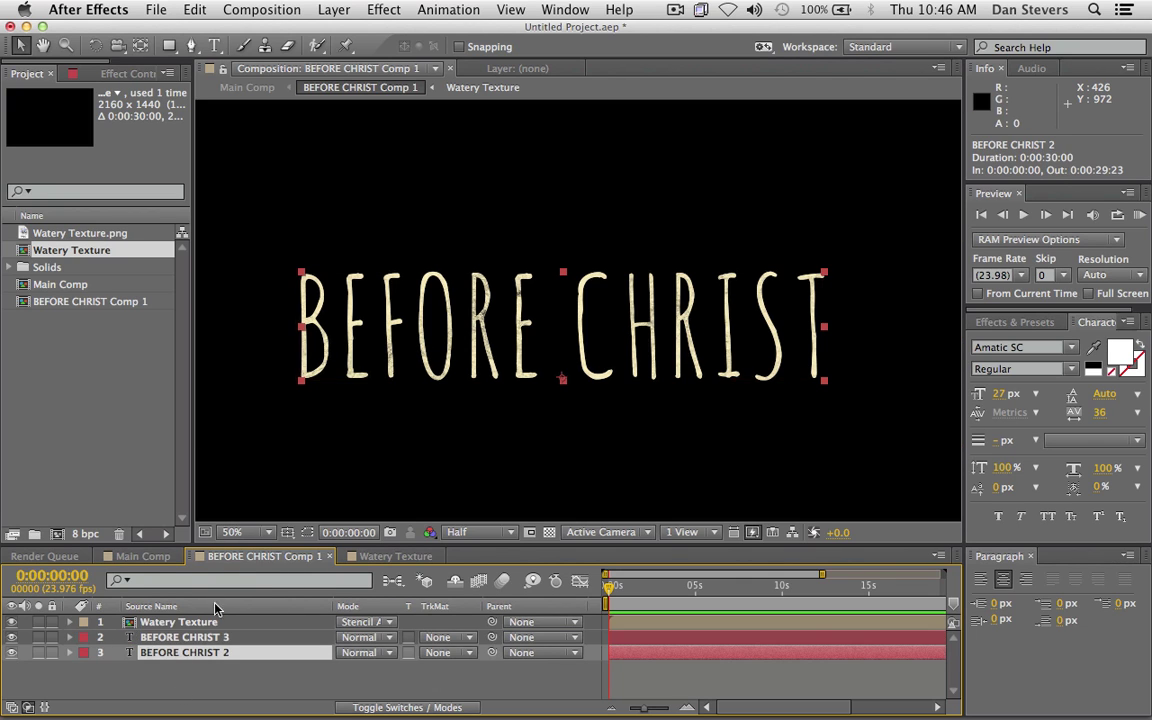
{"action": "left_click_drag", "start_coordinate": [504, 305], "coordinate": [551, 364]}
{"action": "key", "text": "period"}
{"action": "key", "text": "space"}
{"action": "key", "text": "comma"}
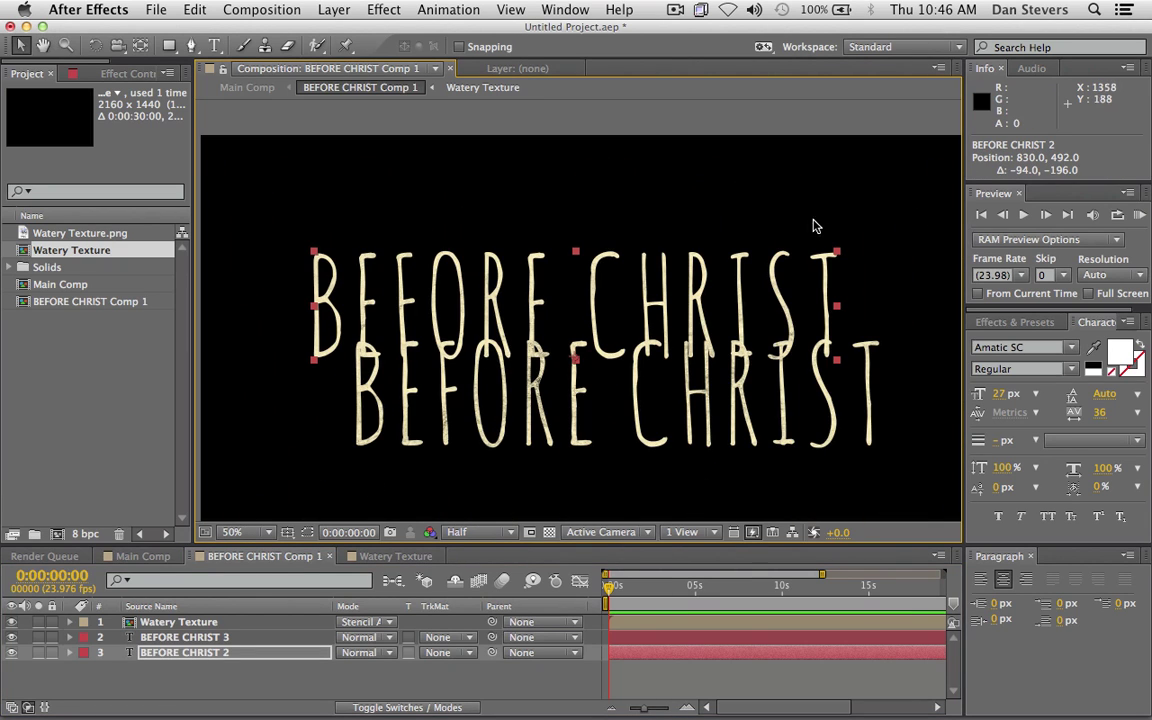
- Duplicate the BEFORE CHRIST 2 text layer again and move the new copy to about position 824, 1048, near the frame's lower edge
{"action": "left_click_drag", "start_coordinate": [835, 255], "coordinate": [925, 214]}
{"action": "key", "text": "super+d"}
{"action": "left_click_drag", "start_coordinate": [373, 321], "coordinate": [373, 512]}
{"action": "key", "text": "space"}
{"action": "left_click_drag", "start_coordinate": [331, 386], "coordinate": [398, 300]}
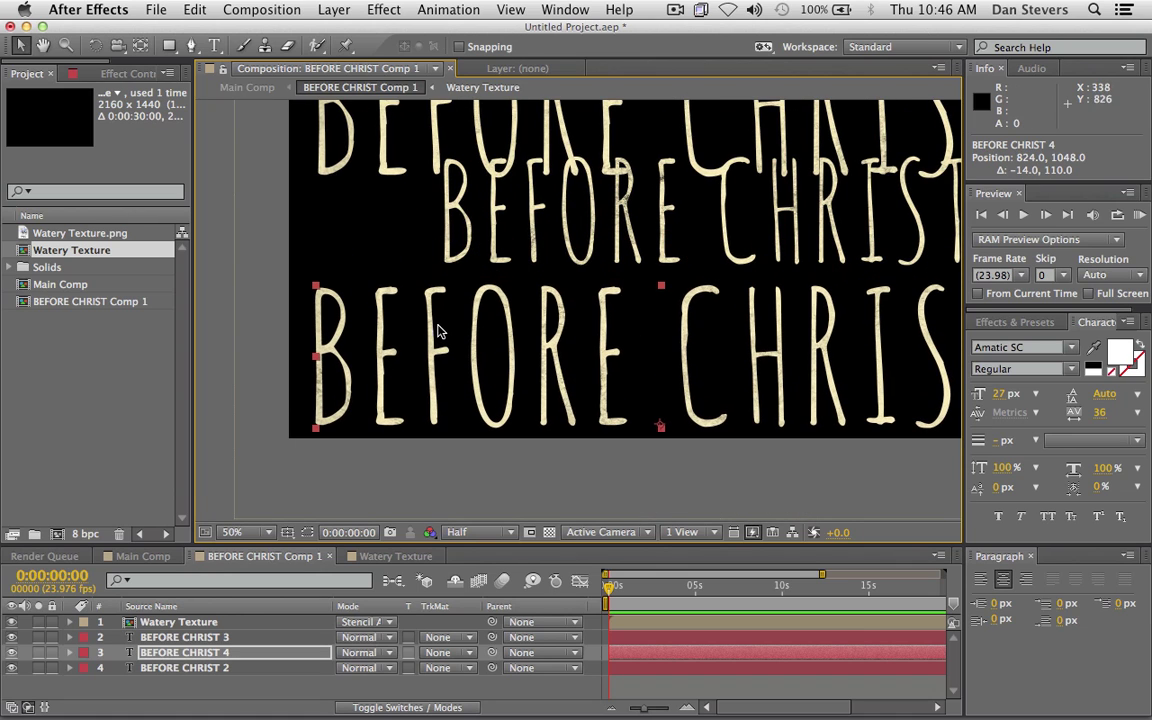
- Move the BEFORE CHRIST 4 text layer to about position 874, 890 so it overlaps the middle title, viewed at 100%
{"action": "key", "text": "period"}
{"action": "left_click_drag", "start_coordinate": [531, 293], "coordinate": [609, 134]}
{"action": "key", "text": "space"}
{"action": "left_click_drag", "start_coordinate": [583, 181], "coordinate": [531, 361]}
{"action": "left_click_drag", "start_coordinate": [531, 414], "coordinate": [503, 415]}
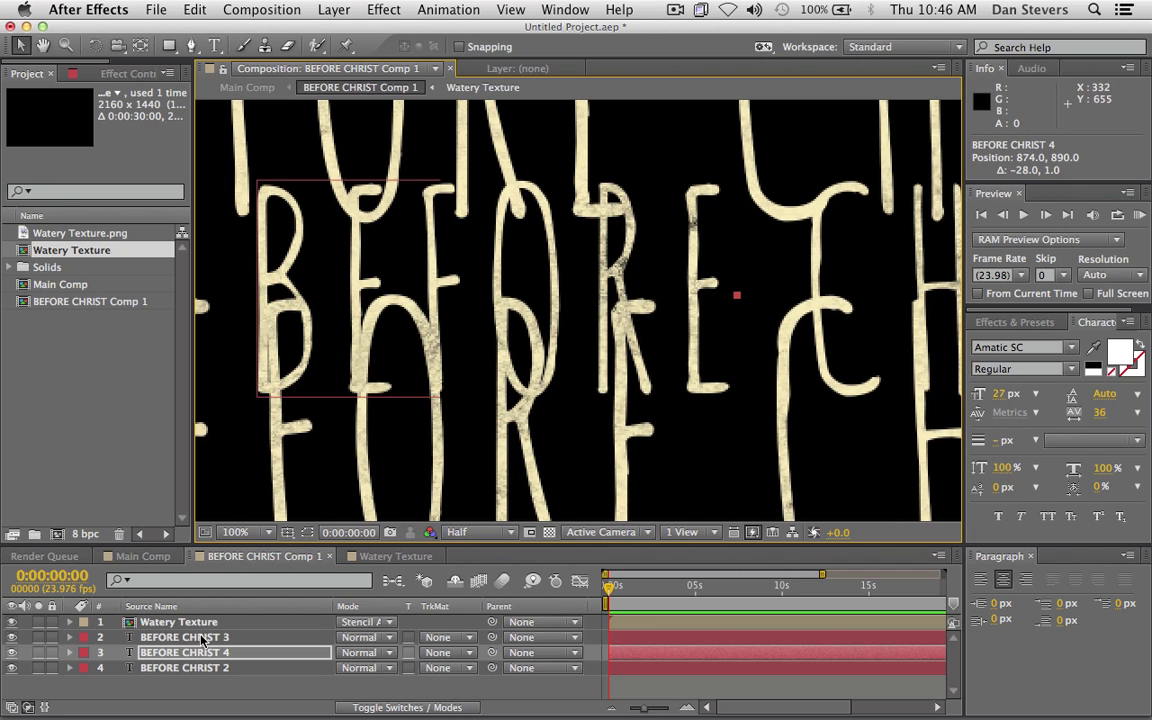
- Delete the BEFORE CHRIST 4 and BEFORE CHRIST 2 text layers, leaving only BEFORE CHRIST 3 under the Watery Texture layer
{"action": "left_click", "coordinate": [184, 668], "text": "shift"}
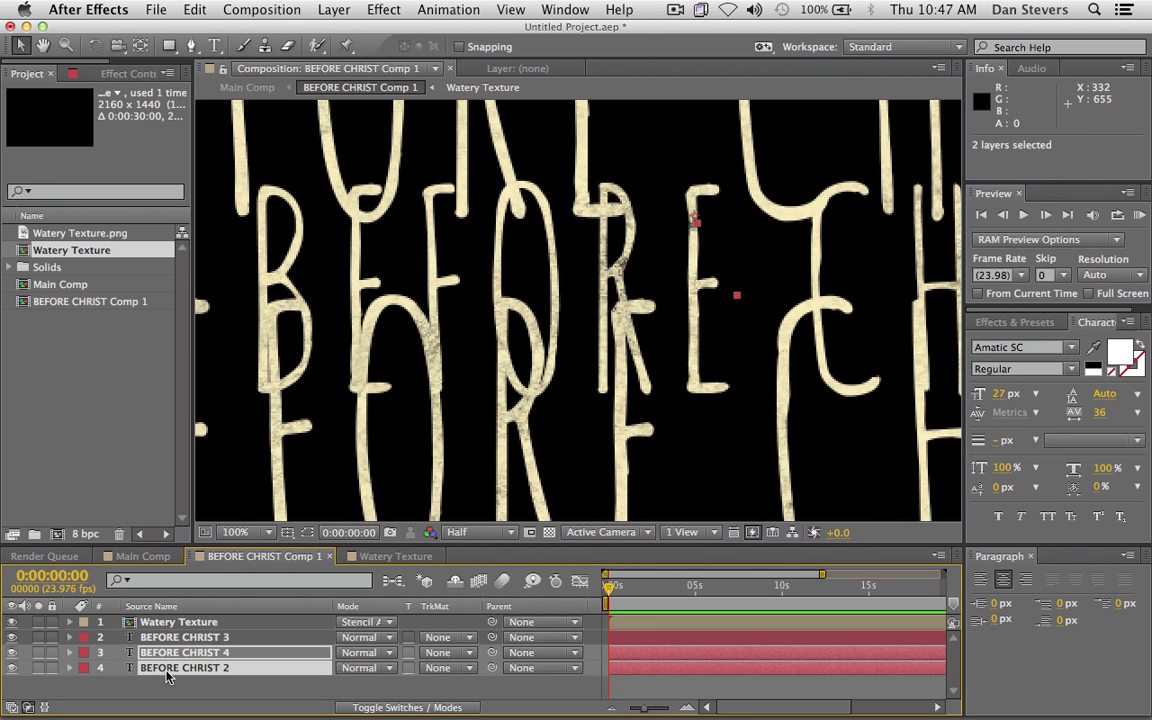
{"action": "left_click", "coordinate": [167, 669]}
{"action": "left_click", "coordinate": [169, 651], "text": "shift"}
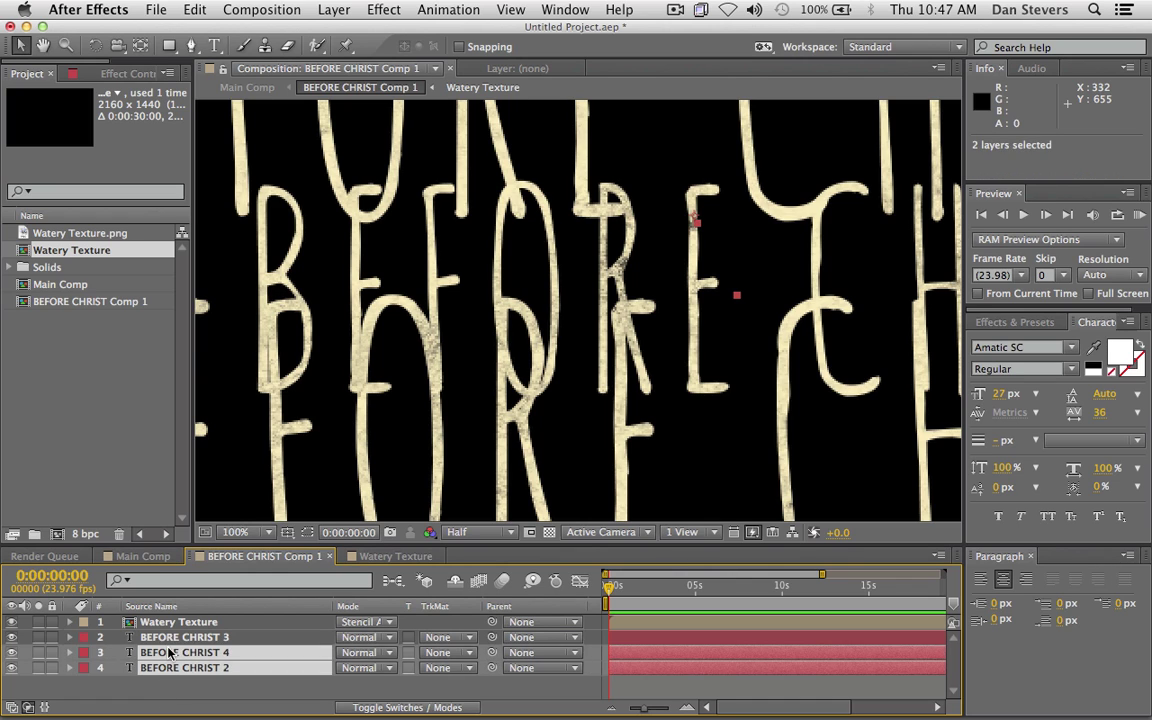
{"action": "key", "text": "Delete"}
{"action": "scroll", "coordinate": [405, 260], "scroll_direction": "down", "scroll_amount": 2}
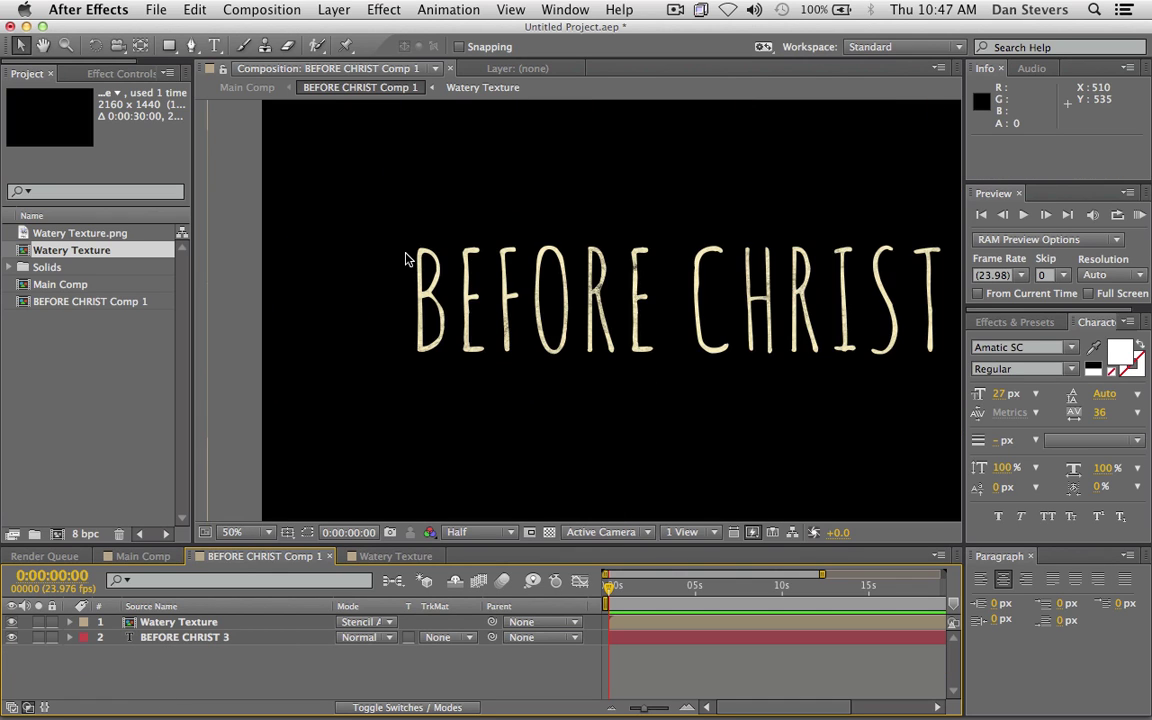
- Return to Main Comp and examine the textured title against the purple background at 100% and 50%
{"action": "left_click", "coordinate": [247, 87]}
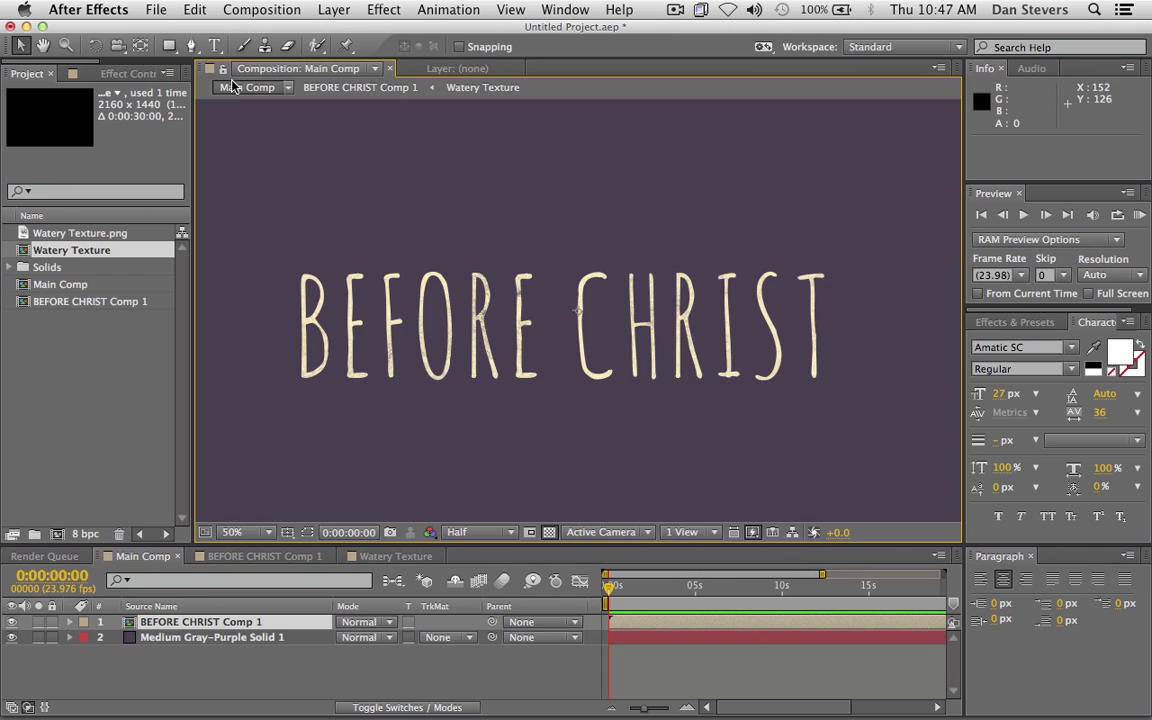
{"action": "scroll", "coordinate": [407, 324], "scroll_direction": "up", "scroll_amount": 2}
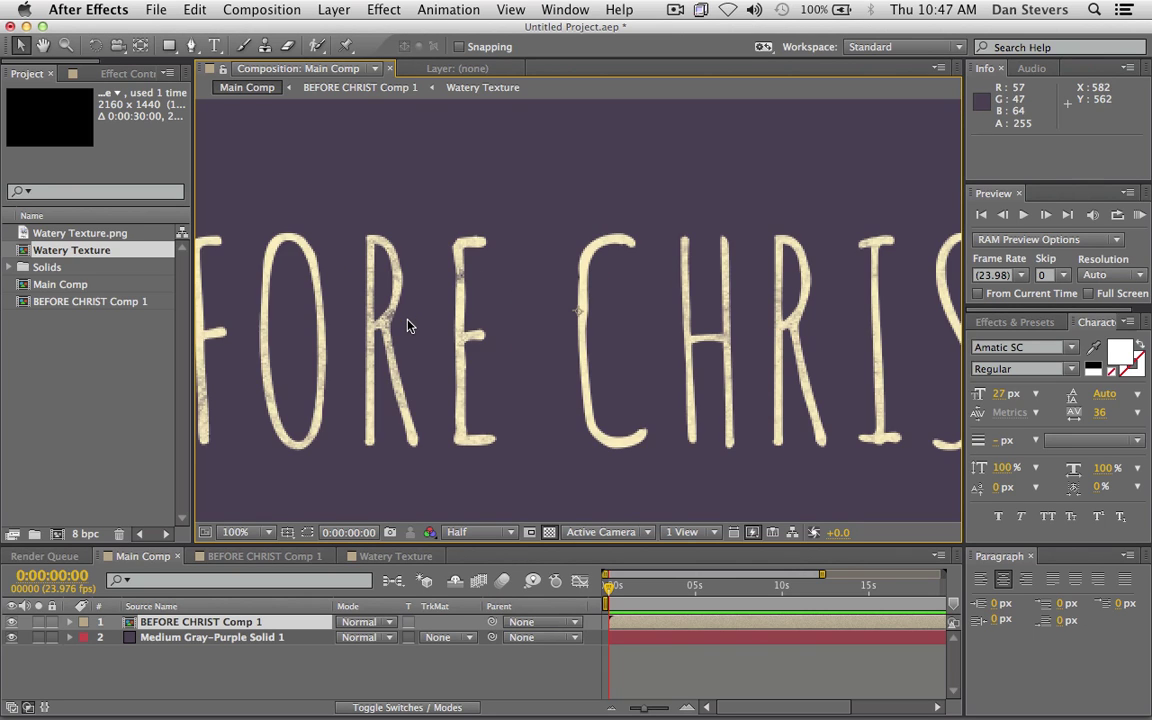
{"action": "scroll", "coordinate": [407, 324], "scroll_direction": "down", "scroll_amount": 2}
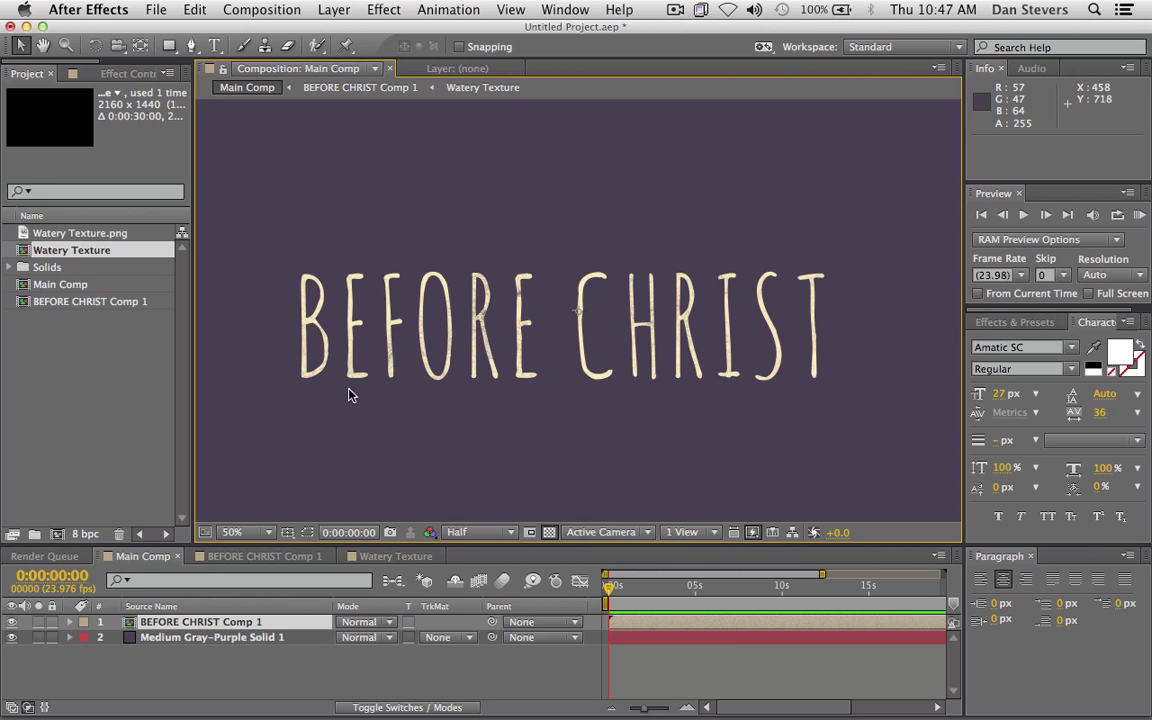
{"action": "key", "text": "period"}
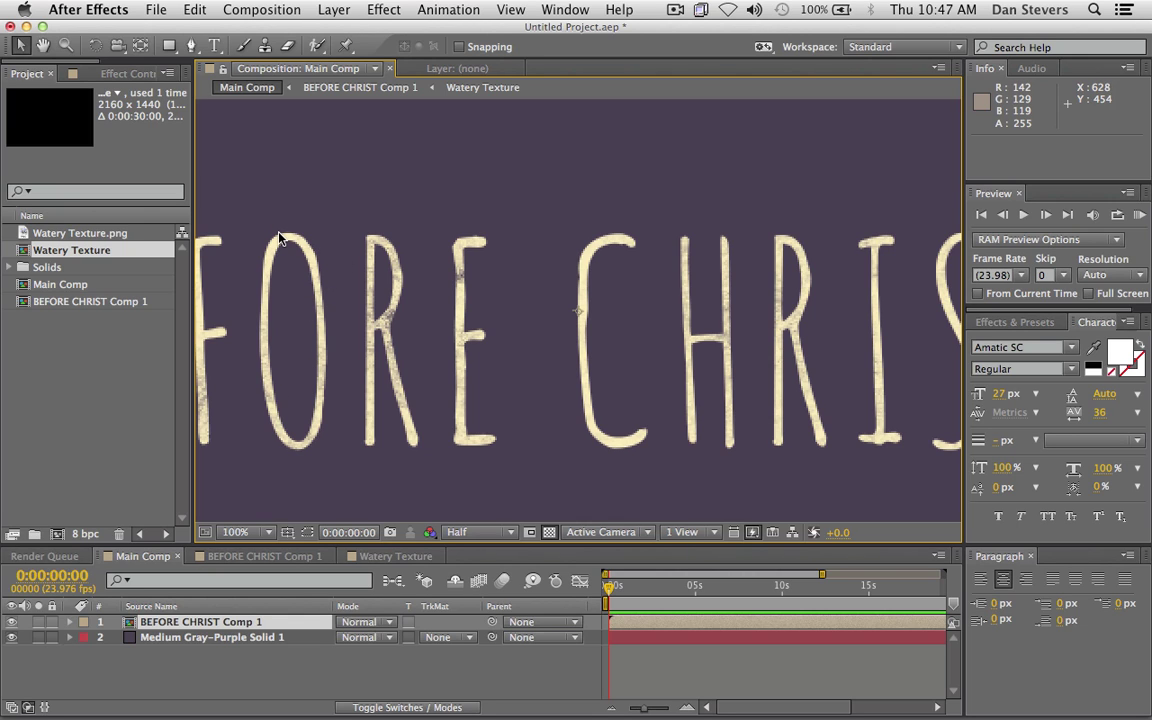
{"action": "key", "text": "comma"}
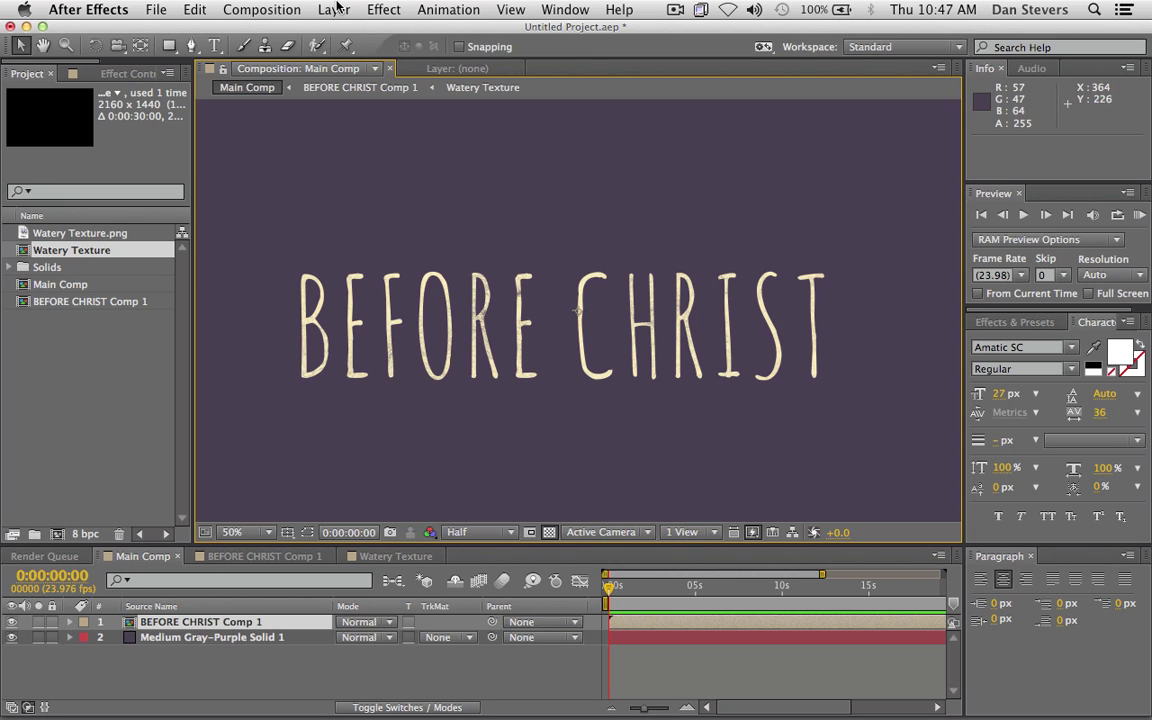
- Add an adjustment layer above BEFORE CHRIST Comp 1, apply the Displacement Map effect to it, and widen the effect settings area
{"action": "left_click", "coordinate": [334, 9]}
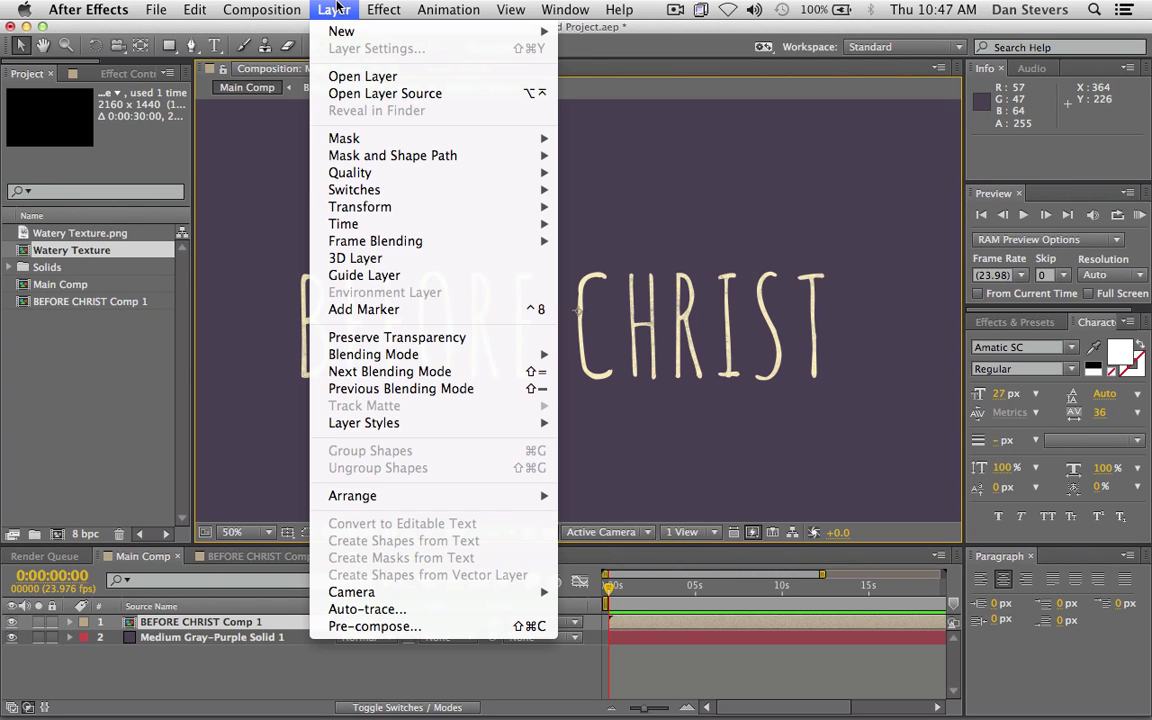
{"action": "mouse_move", "coordinate": [339, 34]}
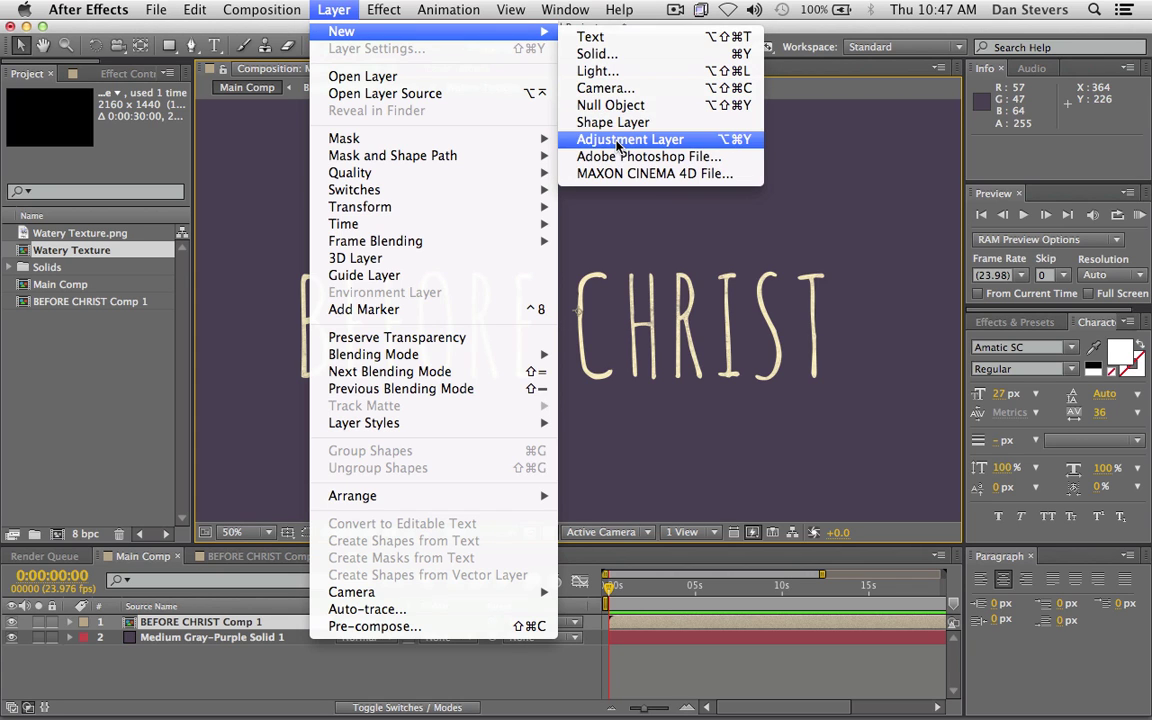
{"action": "left_click", "coordinate": [618, 142]}
{"action": "left_click", "coordinate": [382, 9]}
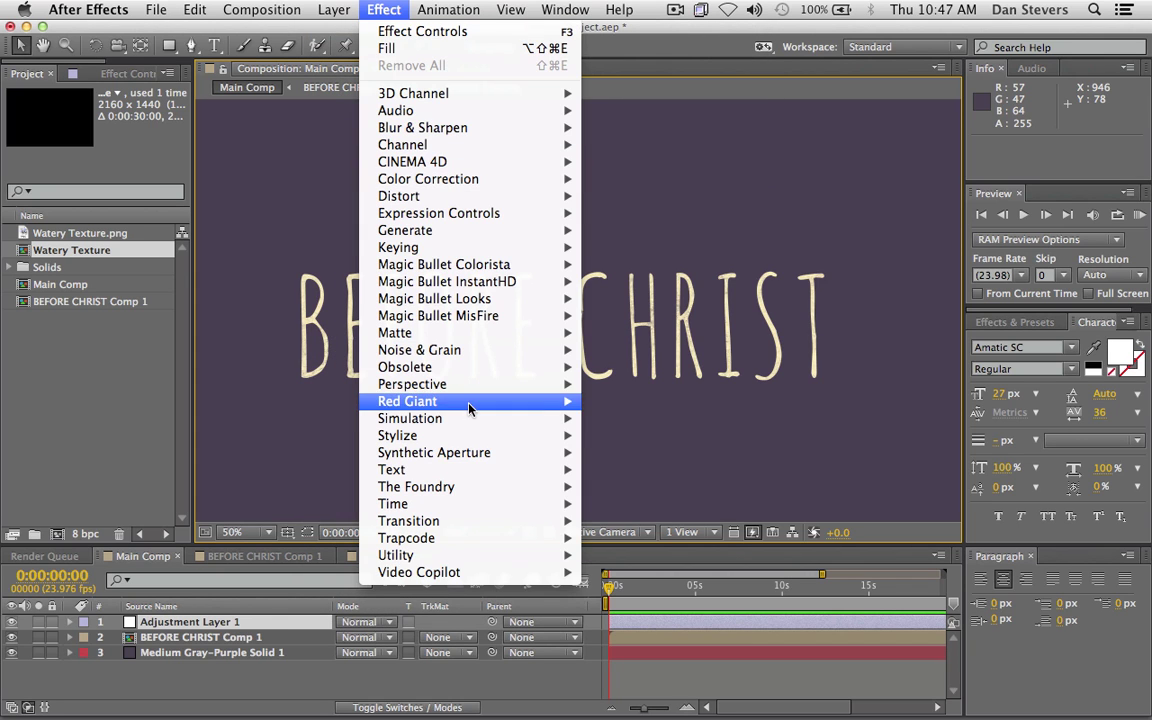
{"action": "mouse_move", "coordinate": [467, 391]}
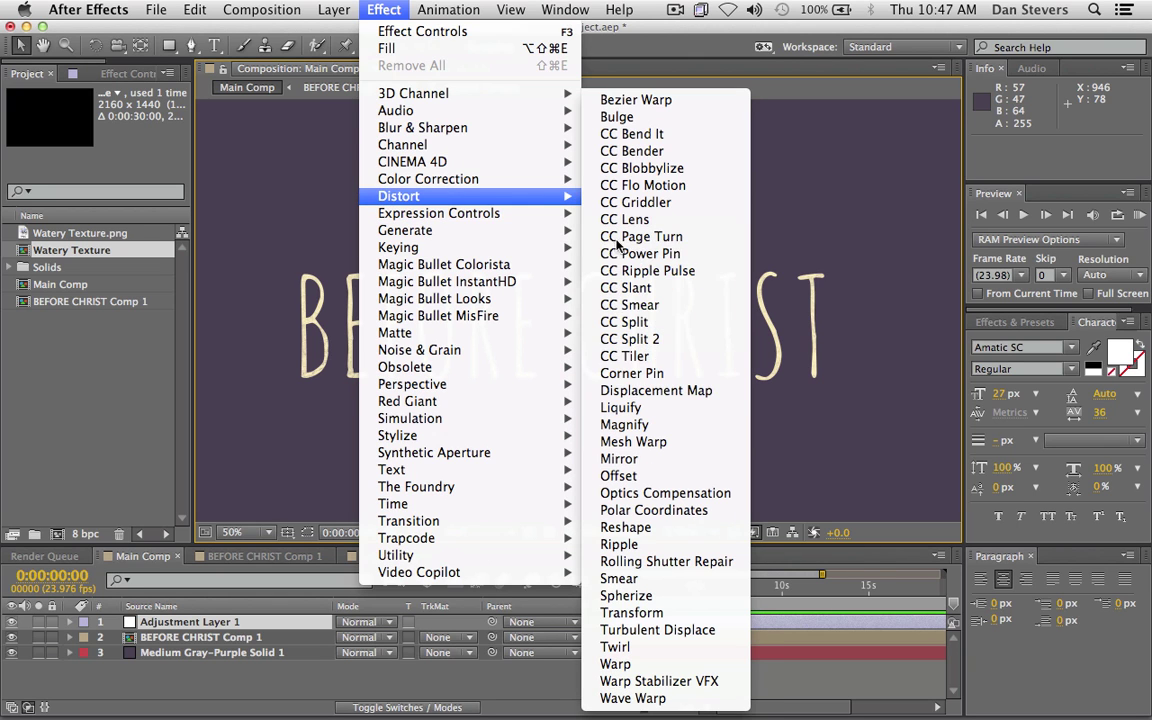
{"action": "left_click", "coordinate": [656, 390]}
{"action": "left_click_drag", "start_coordinate": [195, 216], "coordinate": [326, 206]}
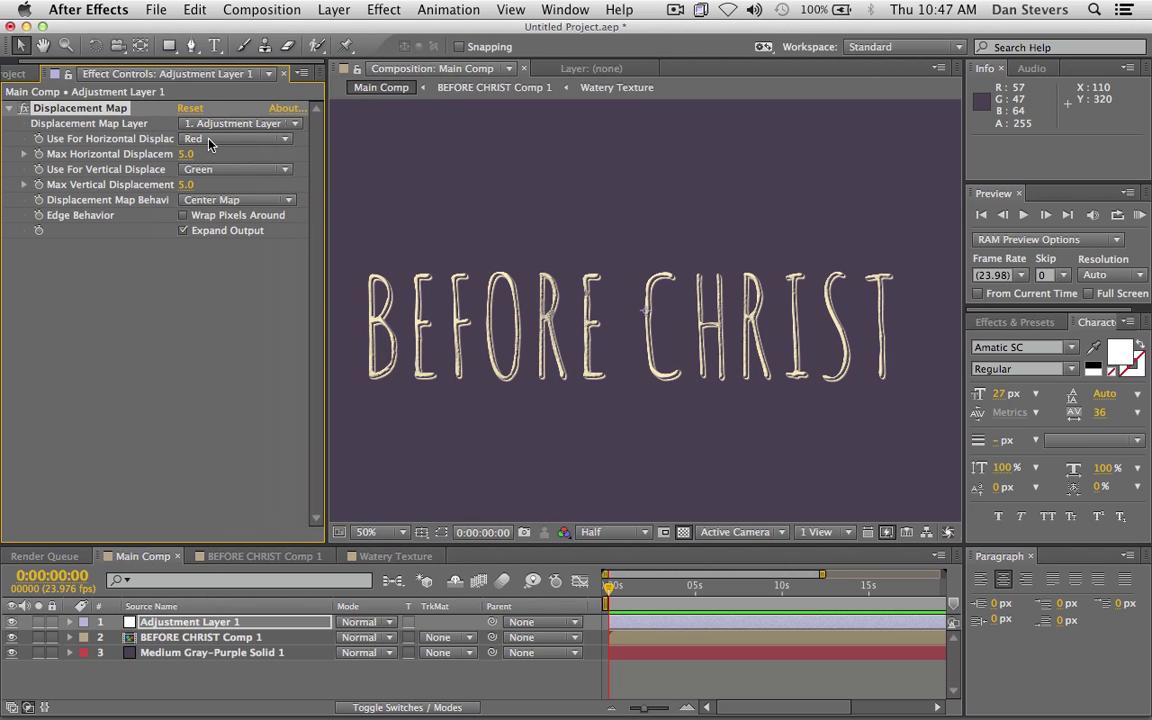
- Set the Displacement Map to use Luminance for horizontal and vertical displacement, each with a maximum of 2.0
{"action": "left_click", "coordinate": [208, 144]}
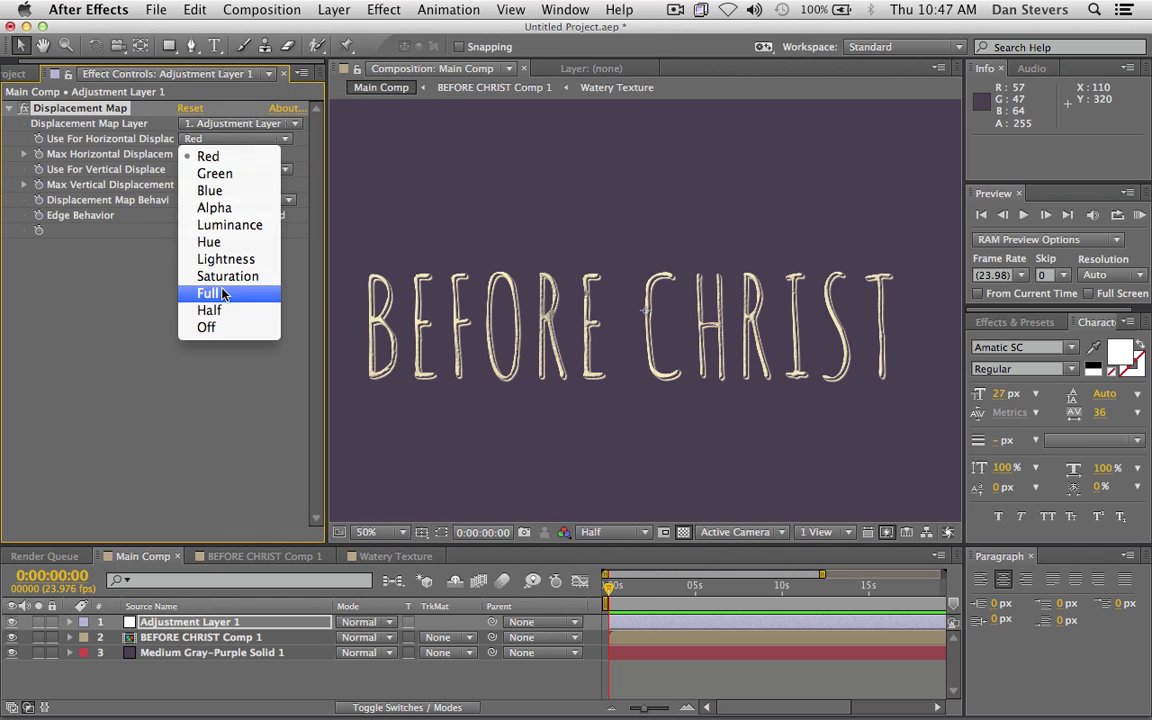
{"action": "left_click", "coordinate": [212, 162]}
{"action": "left_click_drag", "start_coordinate": [186, 154], "coordinate": [172, 148]}
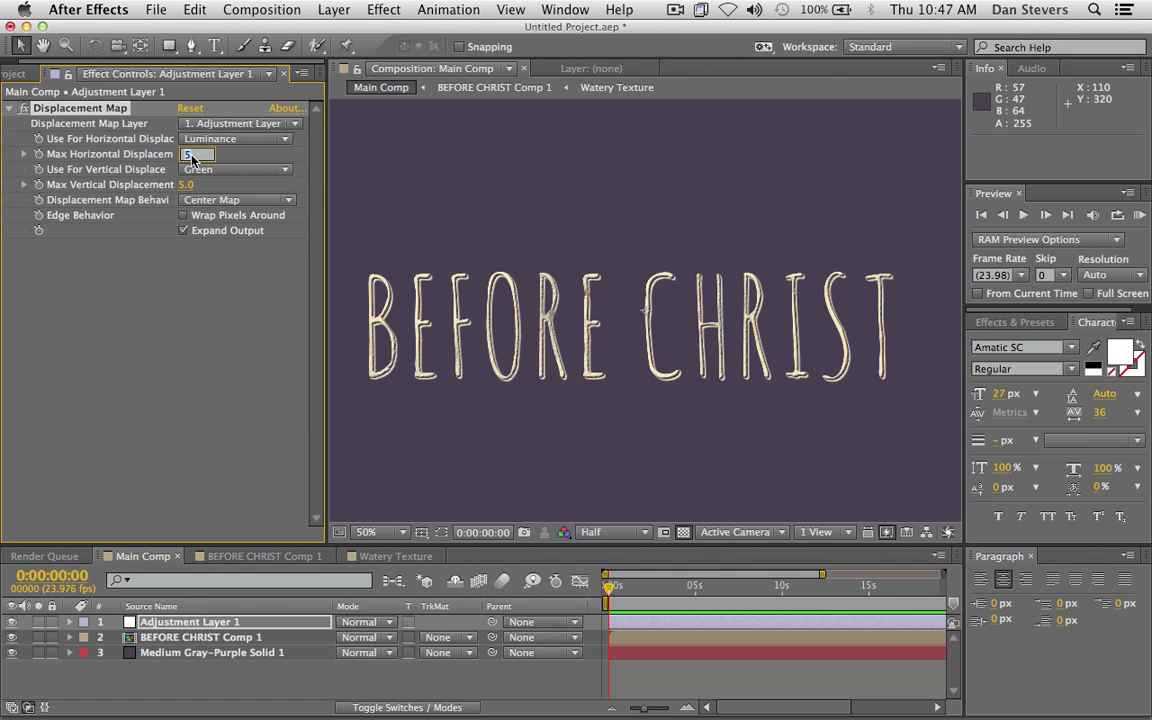
{"action": "left_click", "coordinate": [201, 170]}
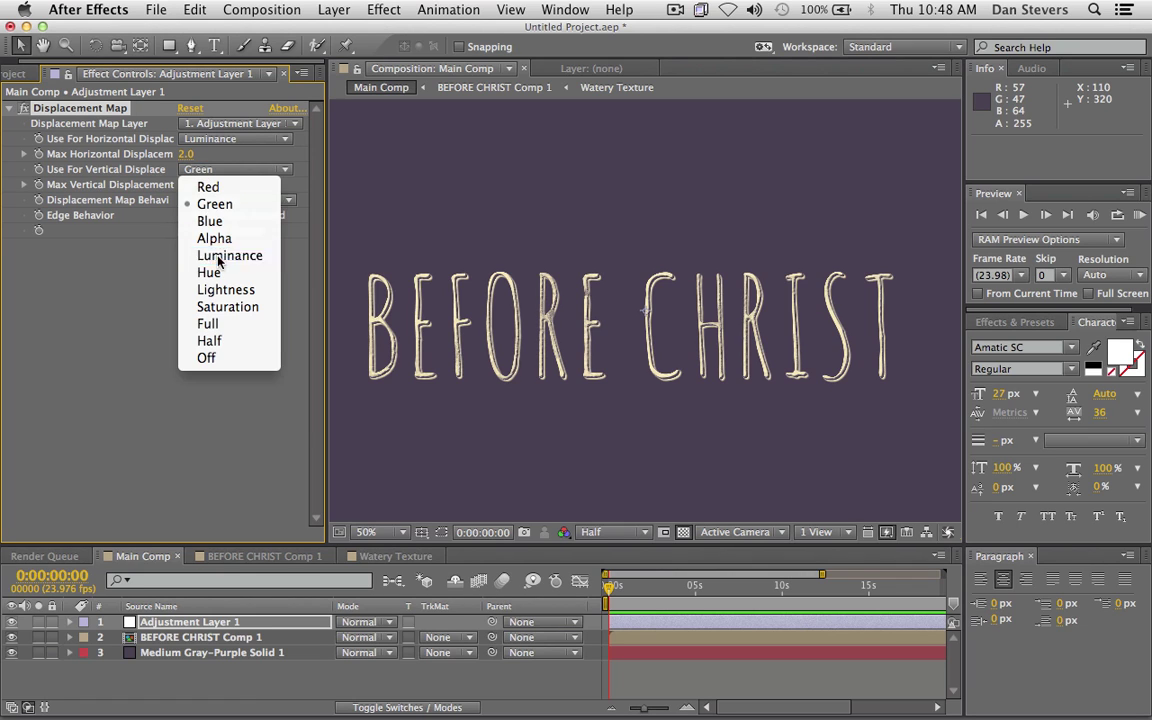
{"action": "left_click", "coordinate": [230, 255]}
{"action": "left_click", "coordinate": [190, 185]}
{"action": "type", "text": "2"}
{"action": "key", "text": "Return"}
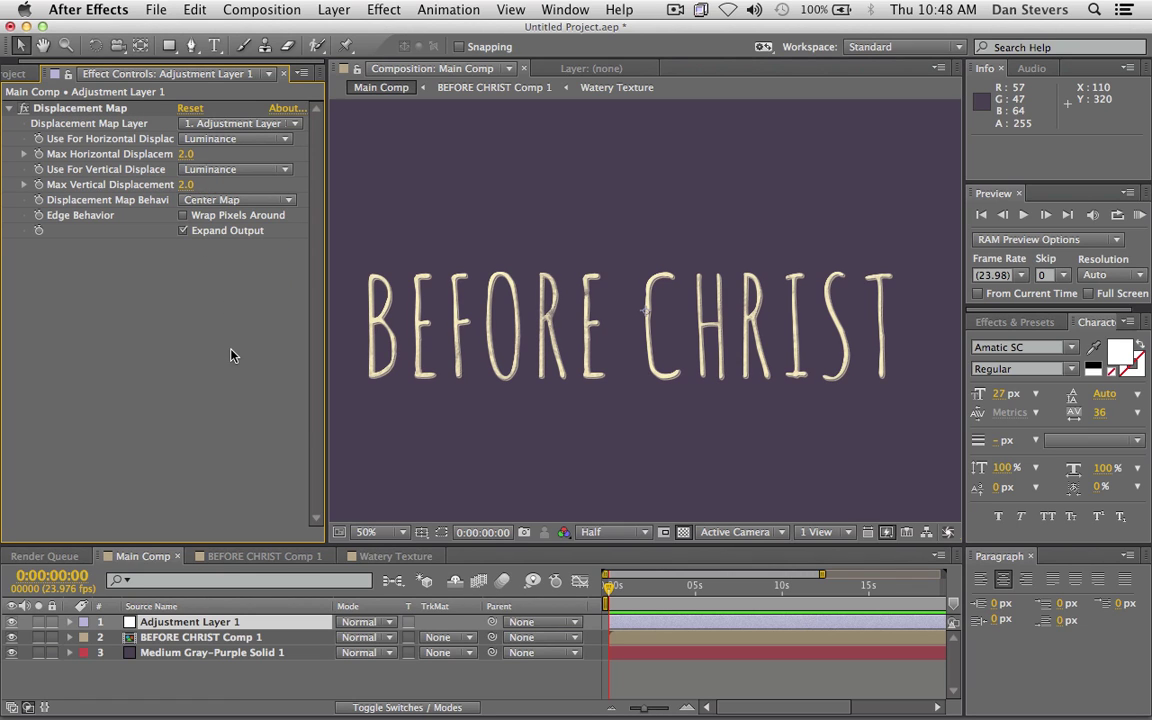
- Add a 1920 × 1080 px gray-purple solid above the adjustment layer in Main Comp
{"action": "left_click", "coordinate": [57, 110]}
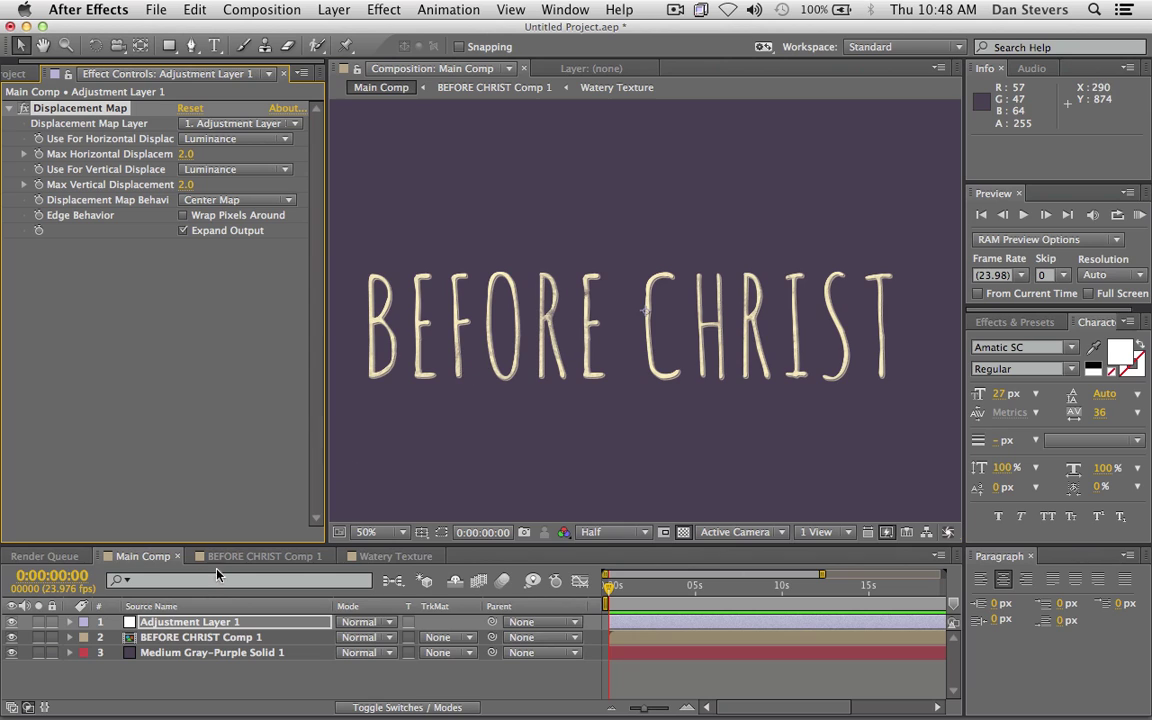
{"action": "left_click", "coordinate": [172, 622]}
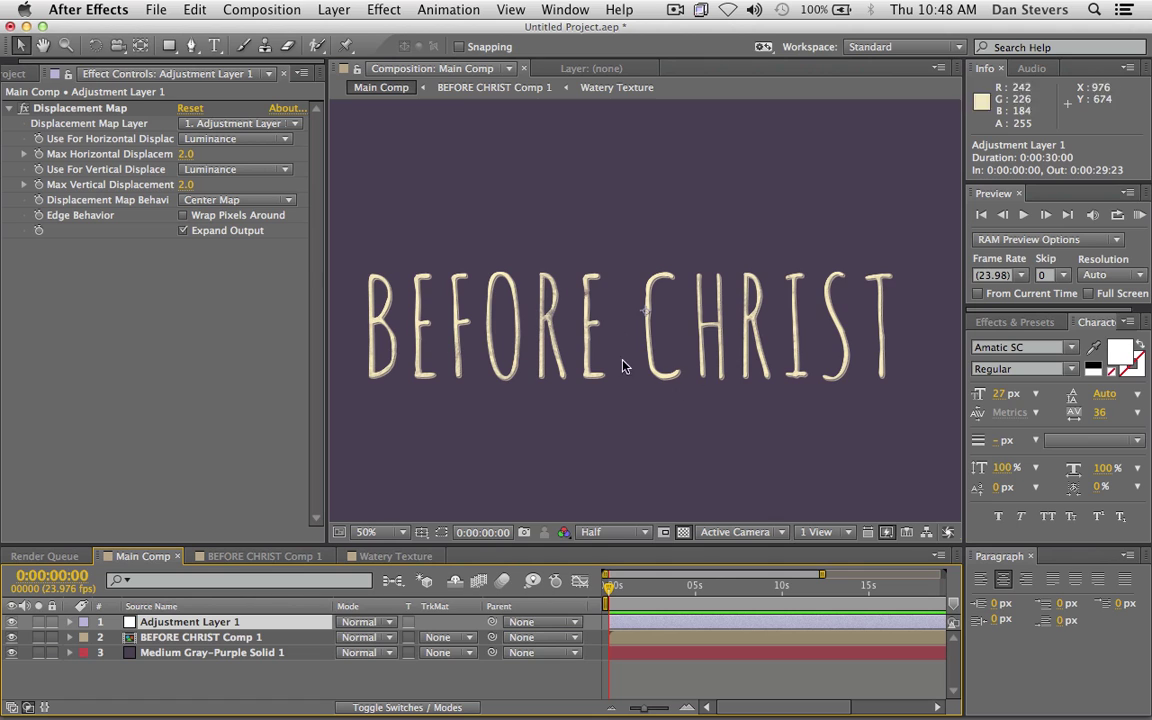
{"action": "left_click", "coordinate": [334, 10]}
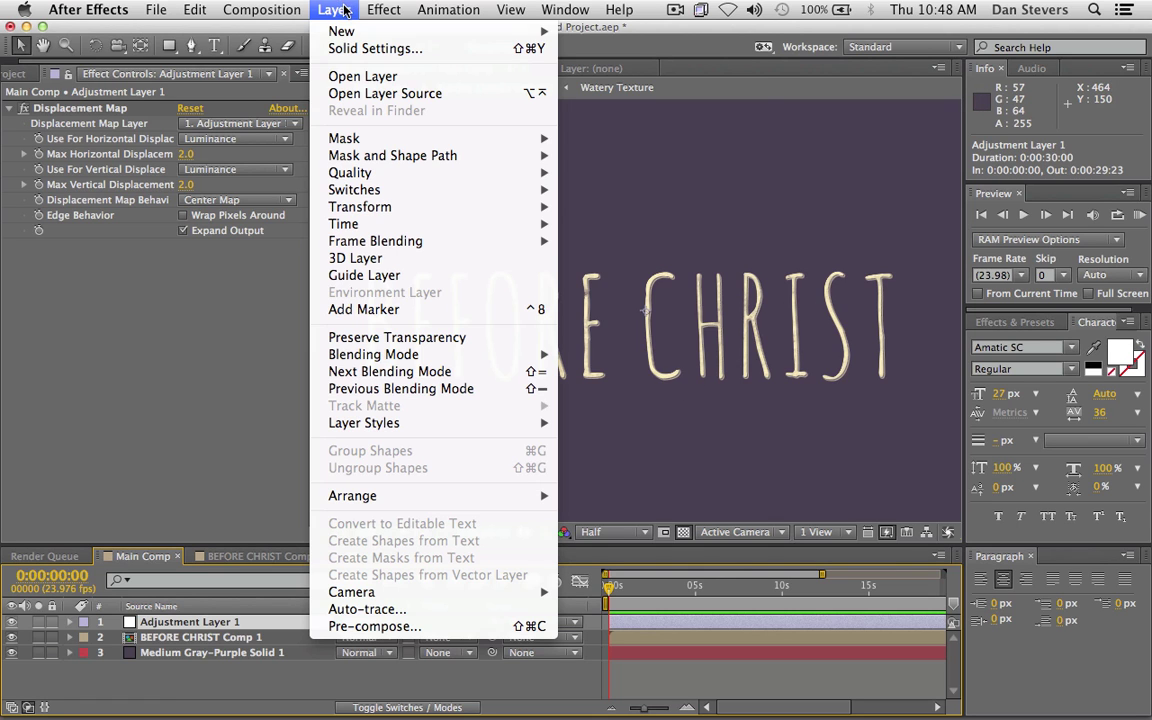
{"action": "mouse_move", "coordinate": [343, 31]}
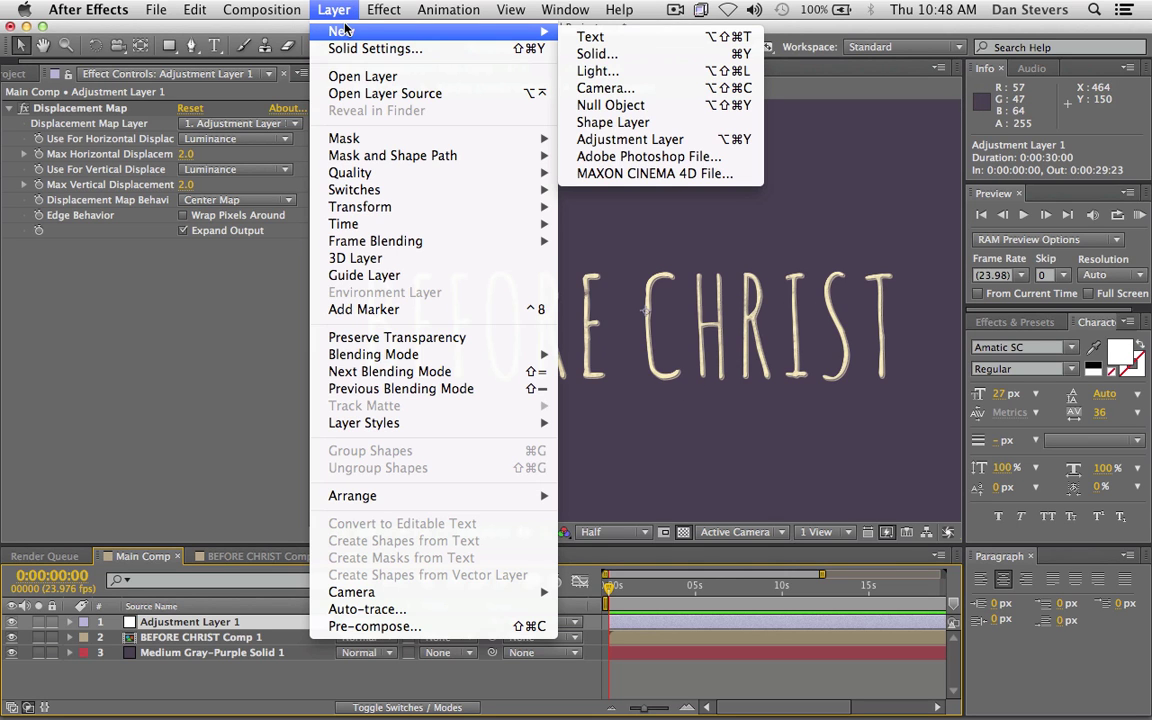
{"action": "left_click", "coordinate": [500, 240]}
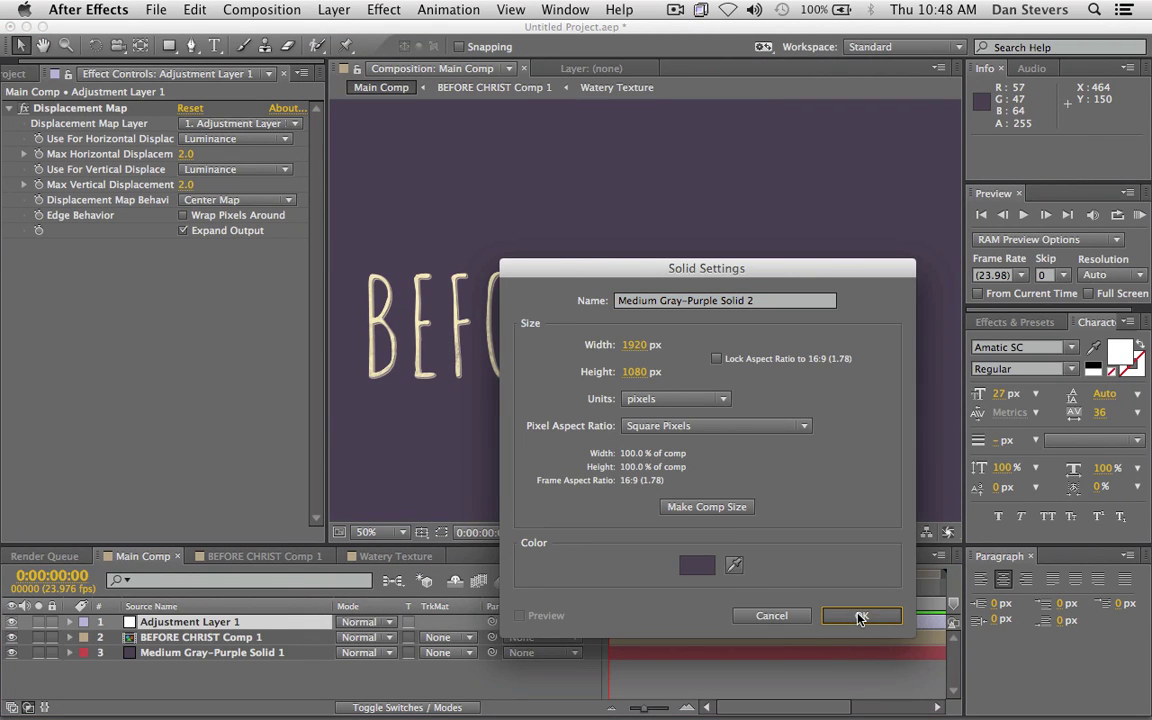
{"action": "left_click", "coordinate": [861, 616]}
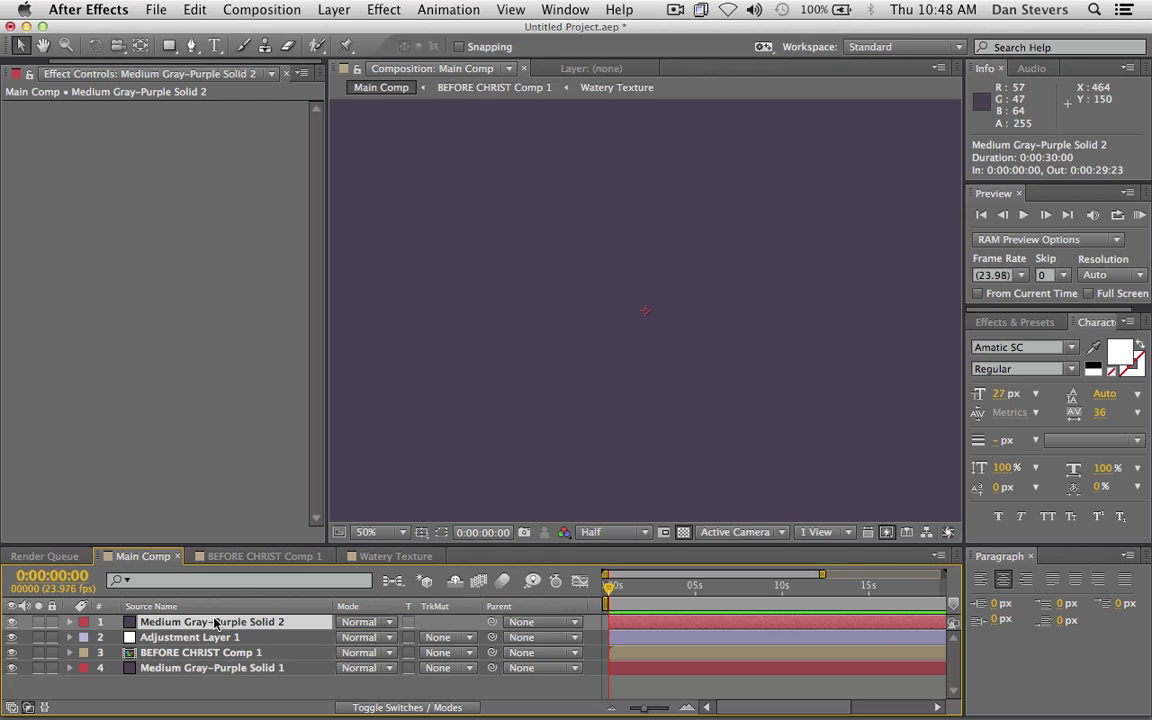
- Pre-compose the new solid as "displacement layer", moving all attributes into the new composition
{"action": "key", "text": "super+shift+c"}
{"action": "type", "text": "id"}
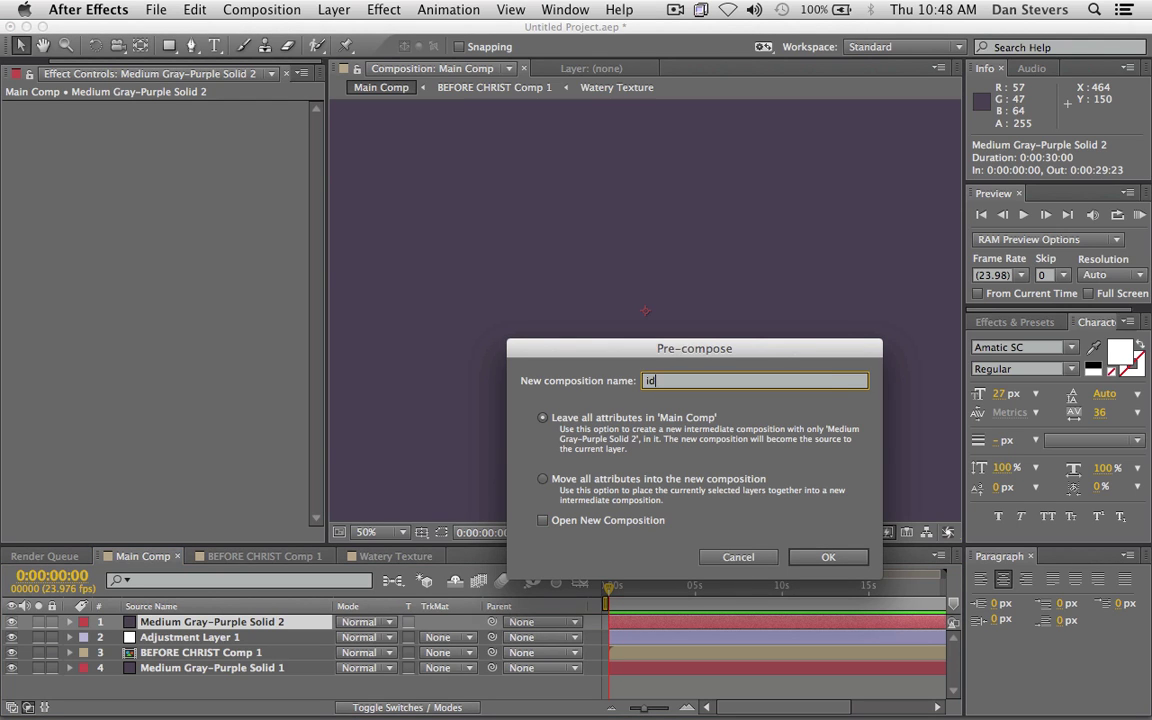
{"action": "type", "text": "splacement layer"}
{"action": "left_click", "coordinate": [543, 479]}
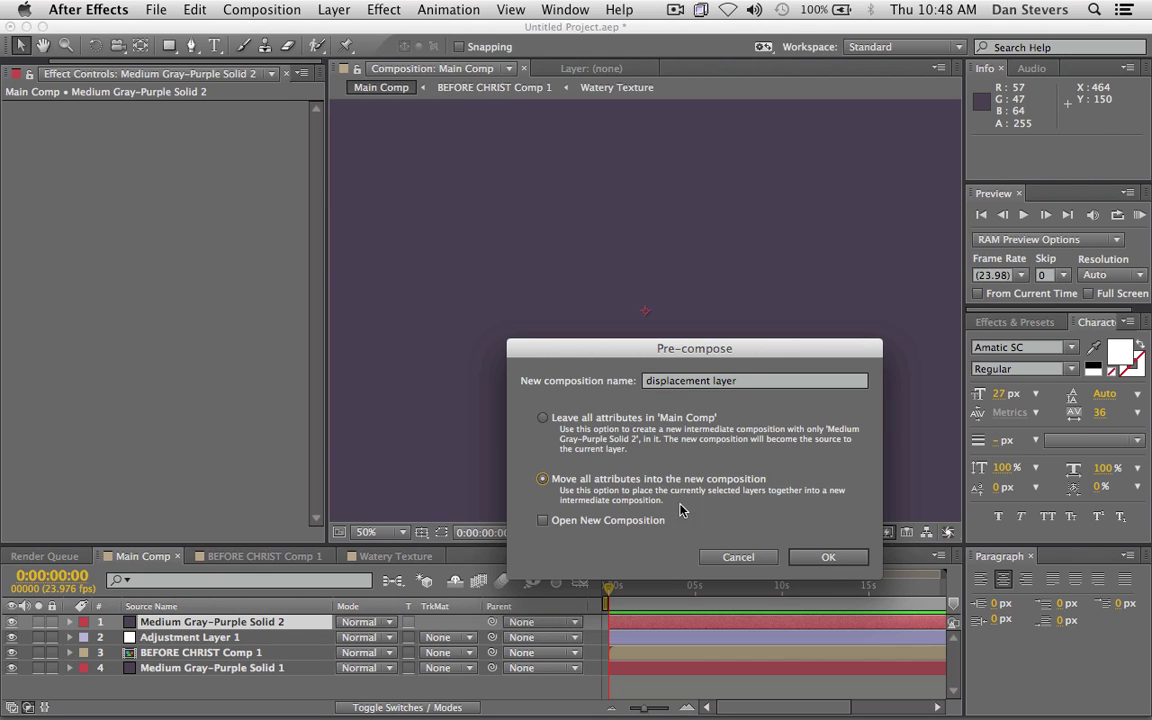
{"action": "left_click", "coordinate": [828, 557]}
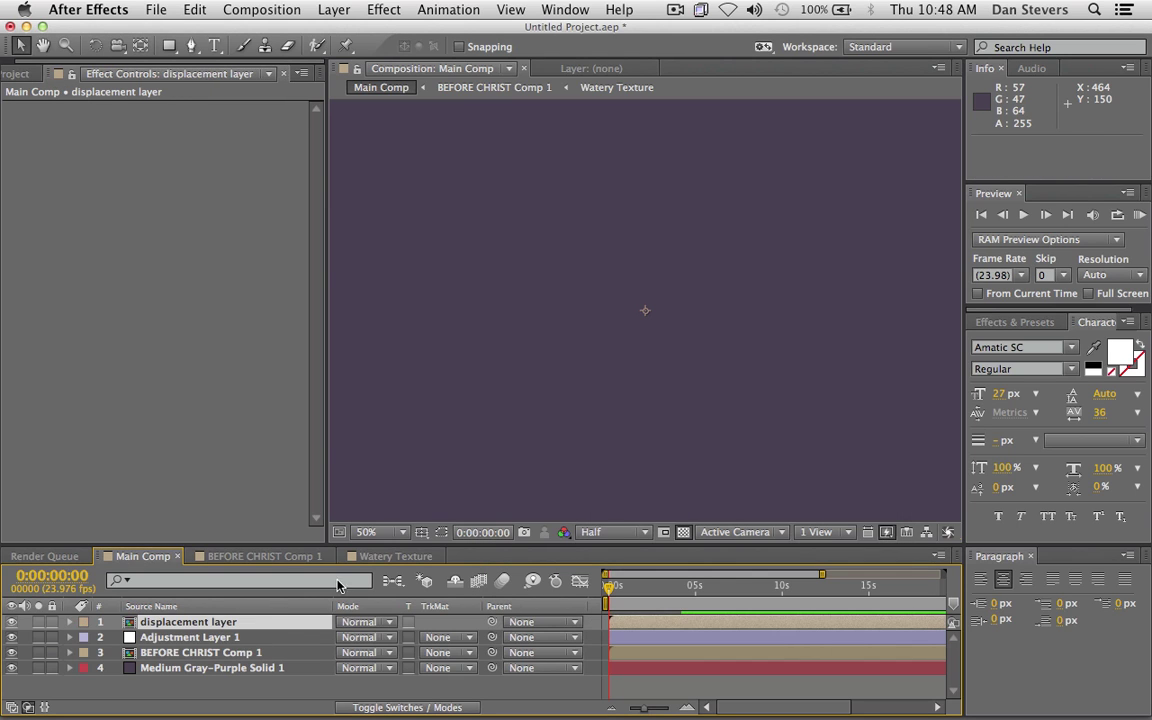
- Open the displacement layer composition and apply the Fractal Noise effect to its gray-purple solid
{"action": "double_click", "coordinate": [199, 624]}
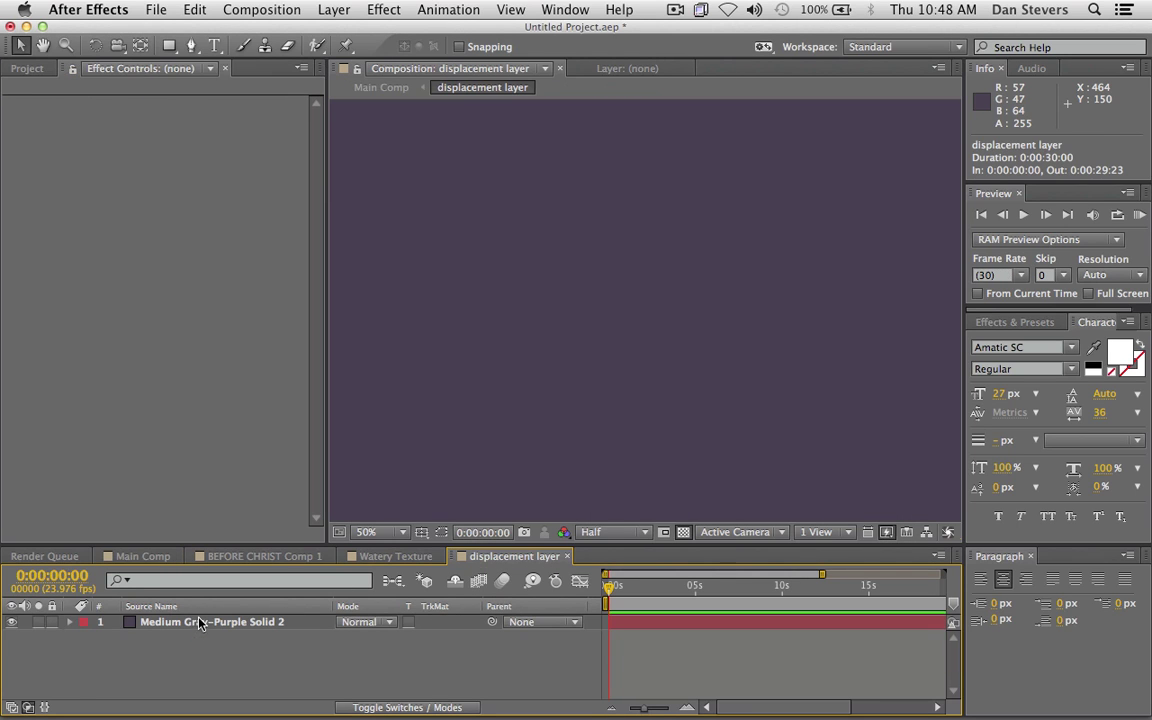
{"action": "left_click", "coordinate": [147, 626]}
{"action": "left_click", "coordinate": [383, 9]}
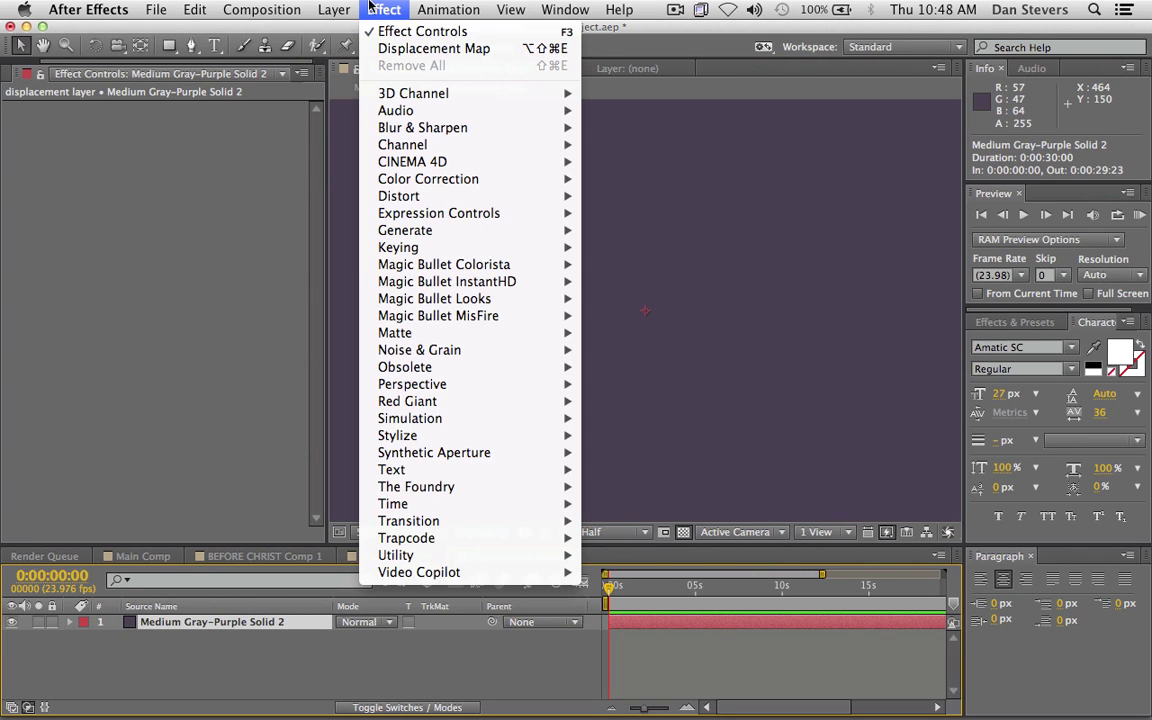
{"action": "left_click", "coordinate": [370, 9]}
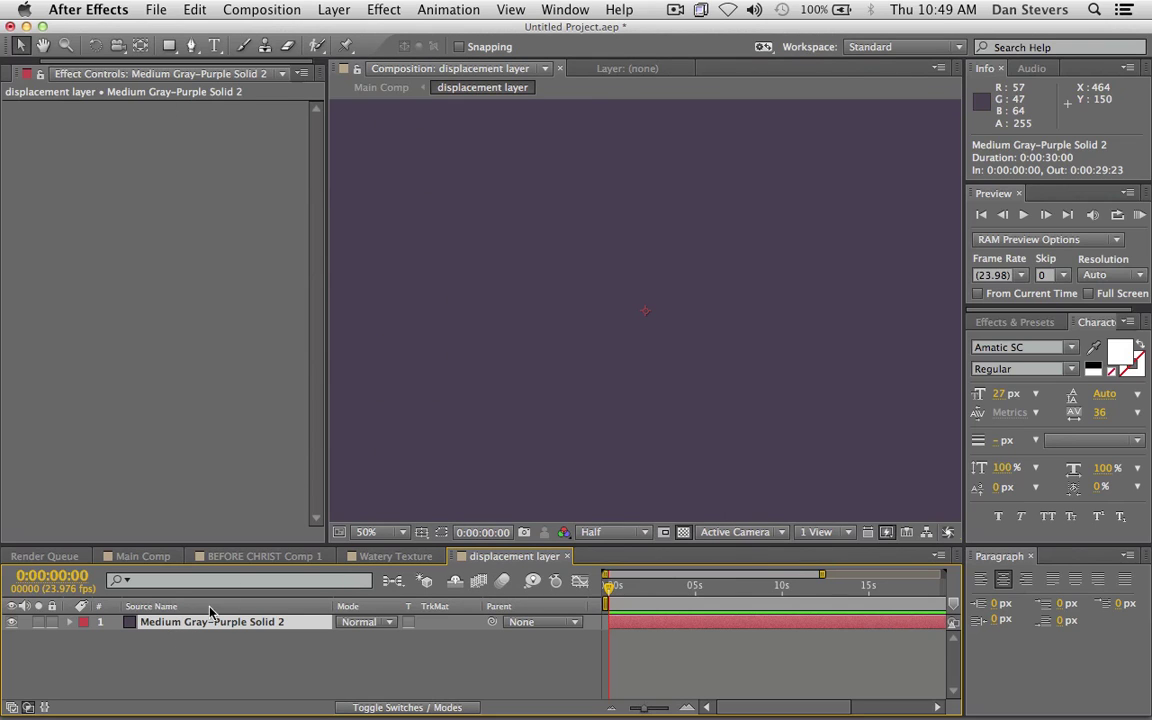
{"action": "left_click", "coordinate": [370, 8]}
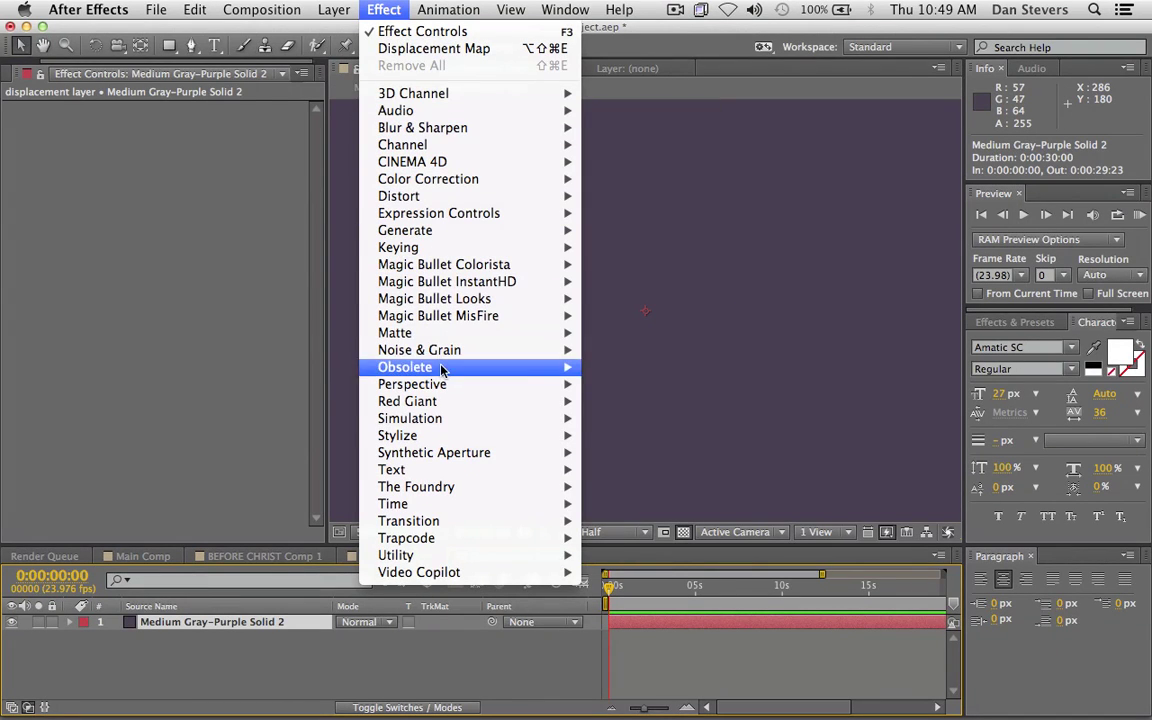
{"action": "mouse_move", "coordinate": [444, 359]}
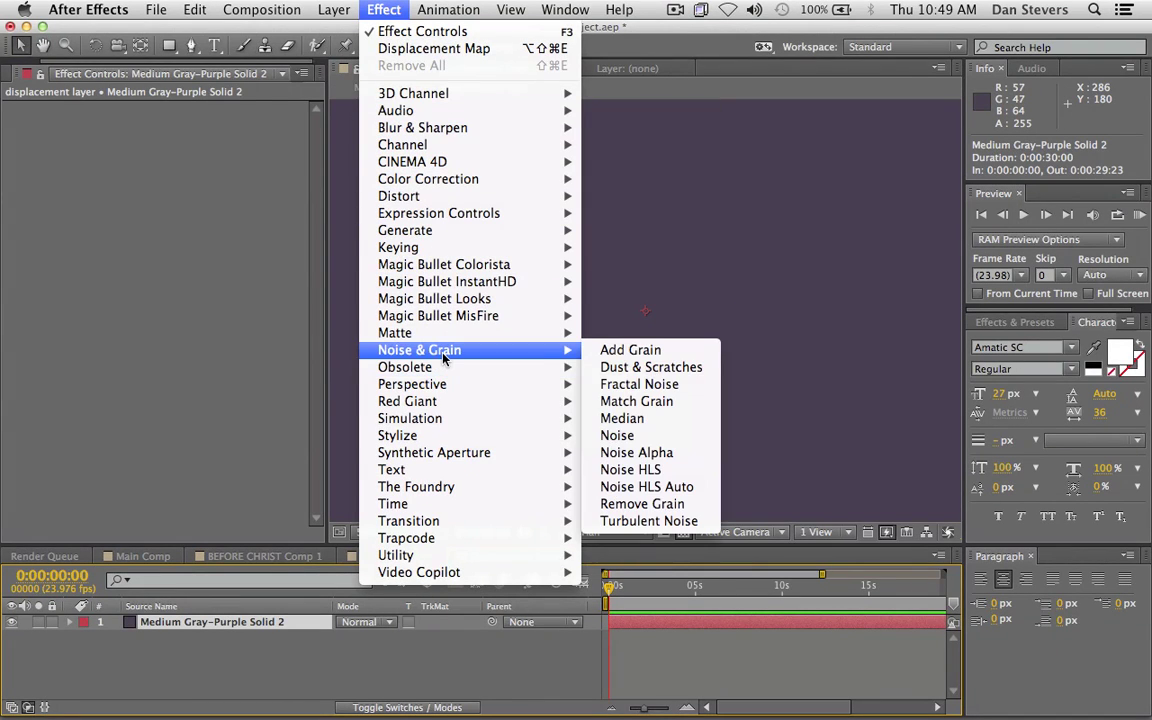
{"action": "left_click", "coordinate": [657, 385]}
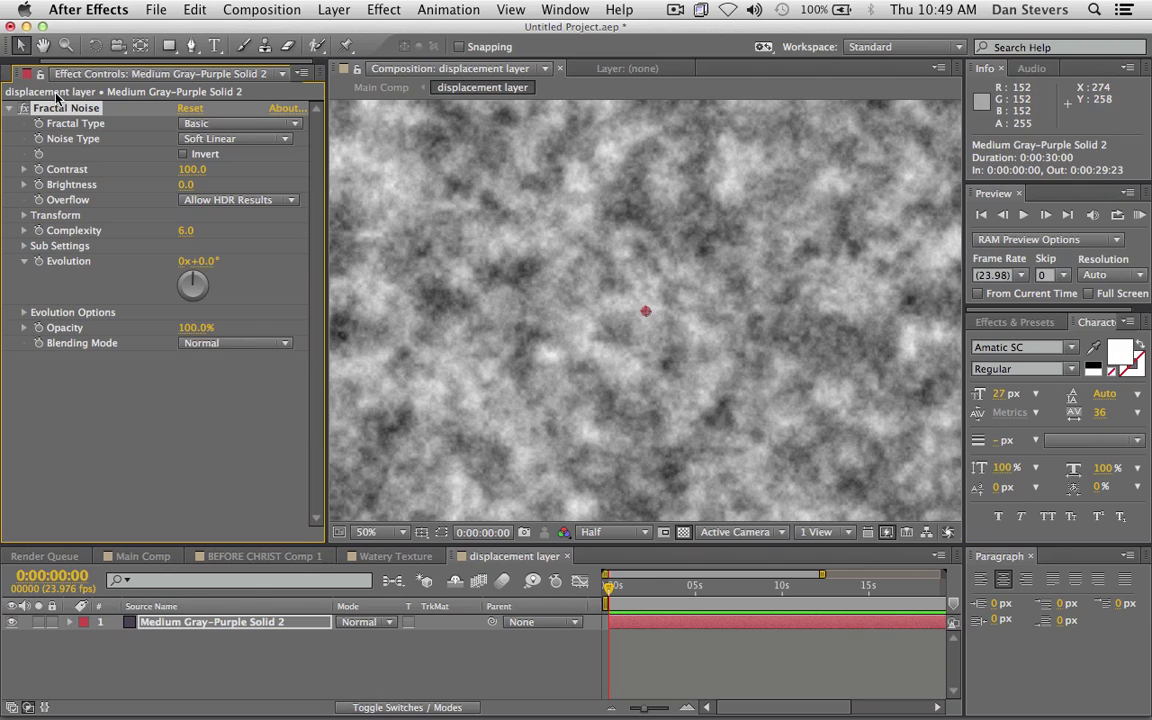
- Set the Fractal Noise to the Dynamic fractal type and the Spline noise type
{"action": "left_click", "coordinate": [208, 124]}
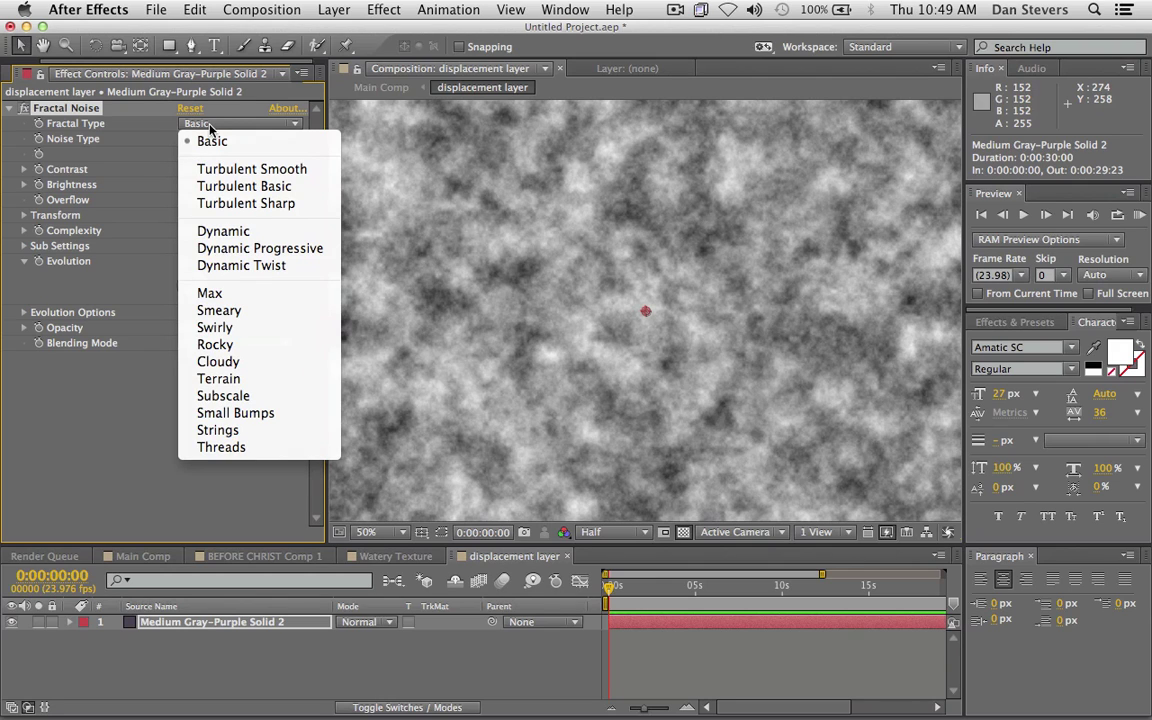
{"action": "left_click", "coordinate": [247, 236]}
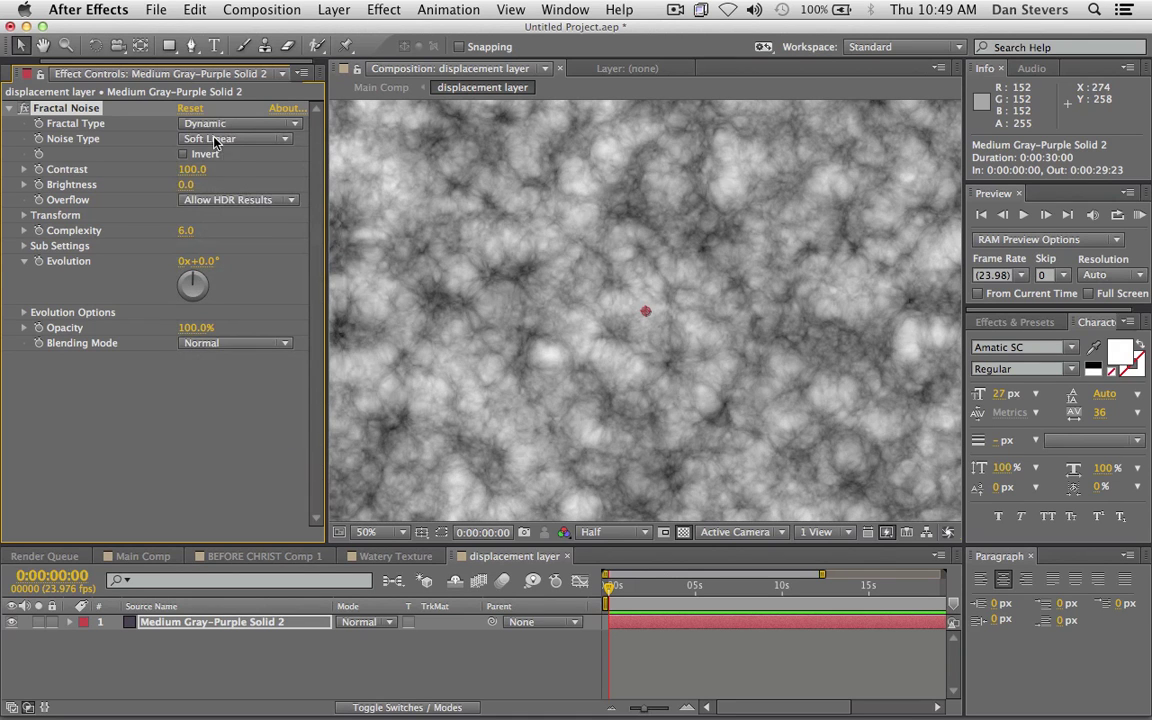
{"action": "left_click", "coordinate": [215, 139]}
{"action": "left_click", "coordinate": [216, 208]}
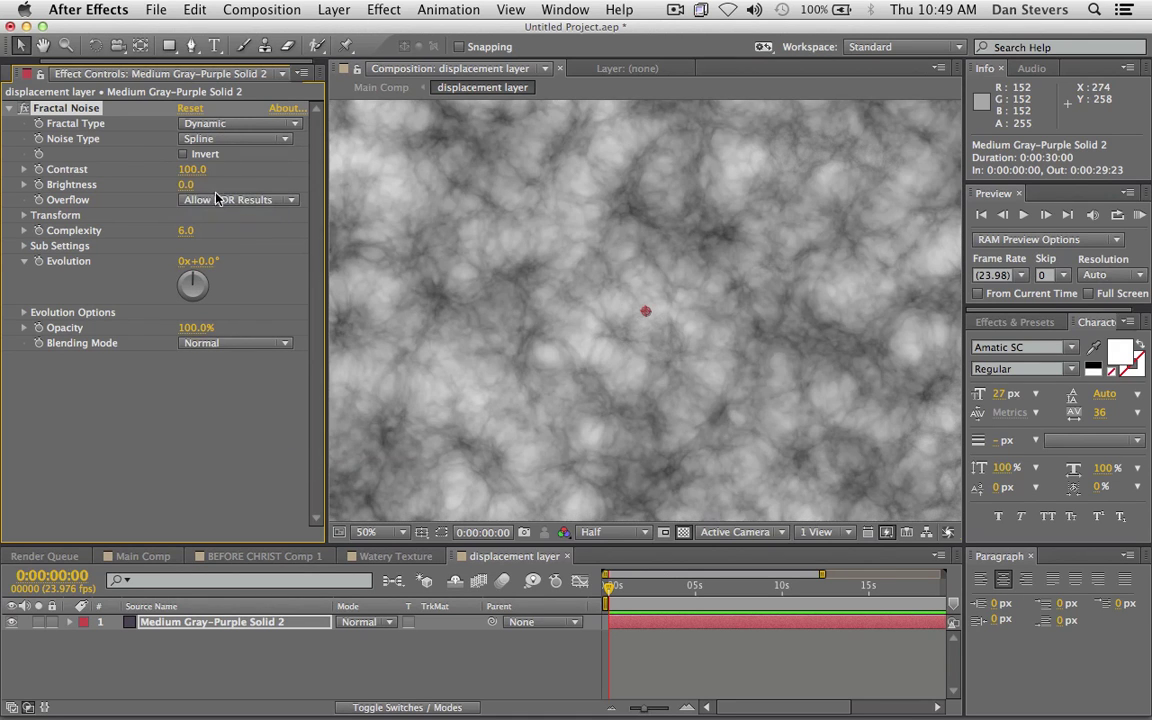
- Set the Fractal Noise contrast to 132 and brightness to 11
{"action": "left_click", "coordinate": [190, 169]}
{"action": "type", "text": "132"}
{"action": "key", "text": "Return"}
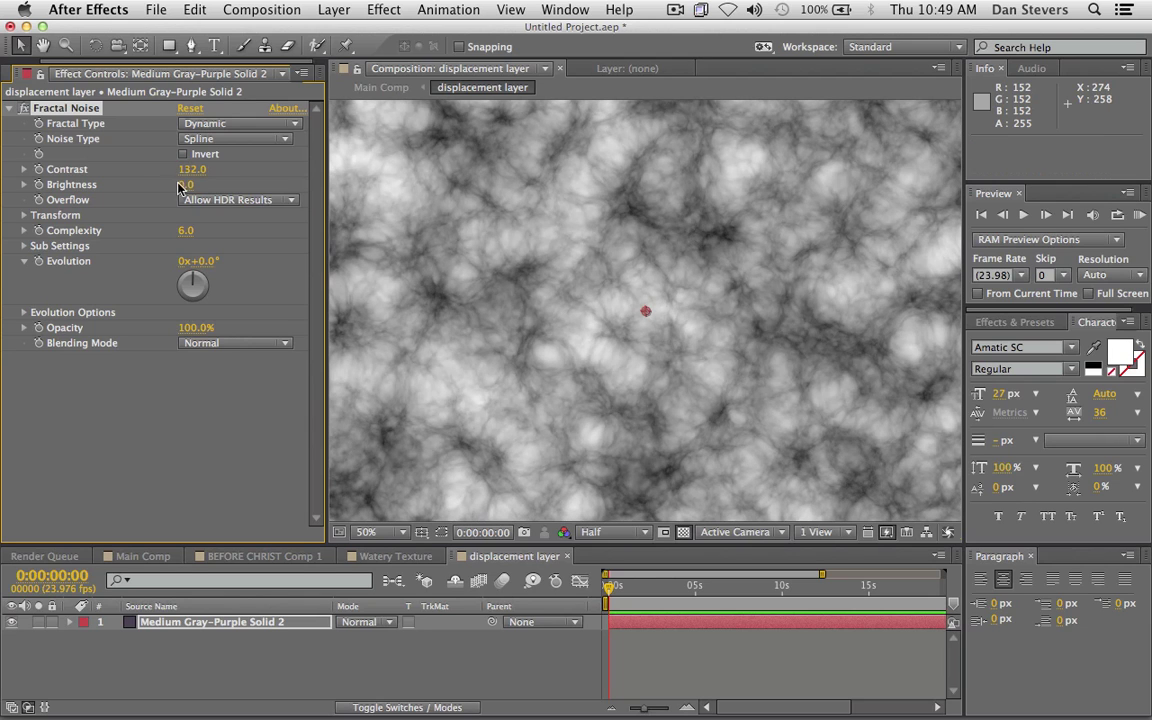
{"action": "left_click", "coordinate": [205, 185]}
{"action": "type", "text": "11"}
{"action": "key", "text": "Return"}
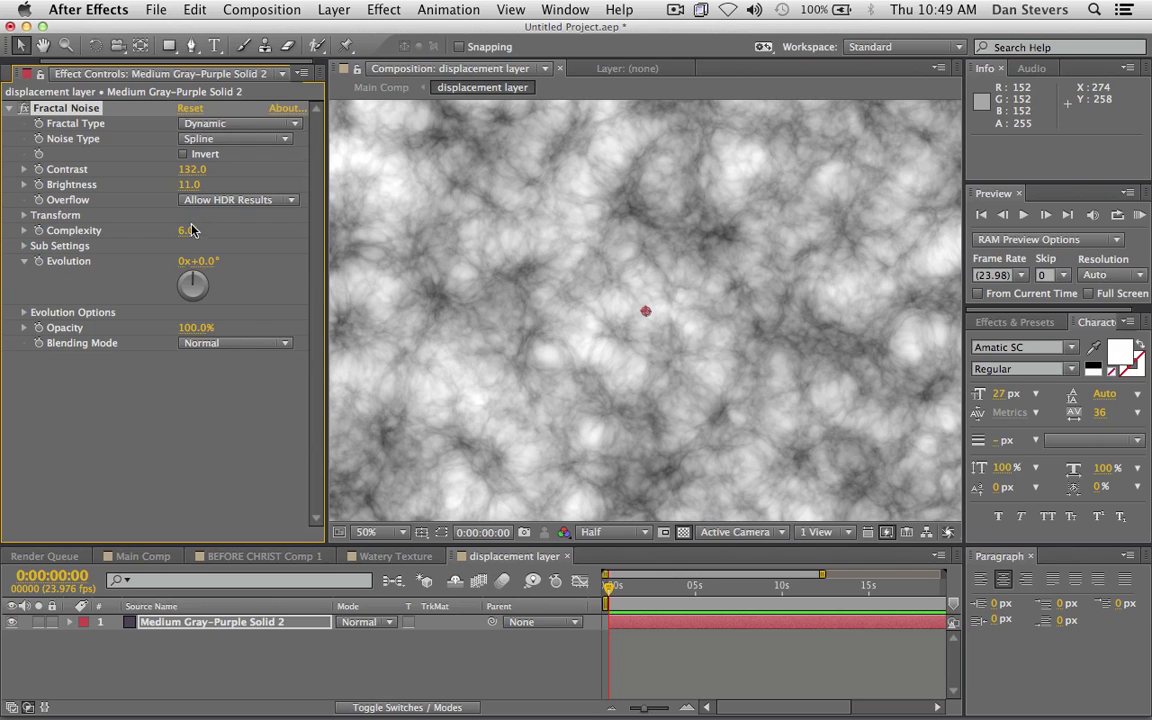
- Set the Fractal Noise transform scale to 50 and turn its Evolution to 252°
{"action": "left_click", "coordinate": [24, 216]}
{"action": "left_click", "coordinate": [191, 261]}
{"action": "type", "text": "50"}
{"action": "key", "text": "Return"}
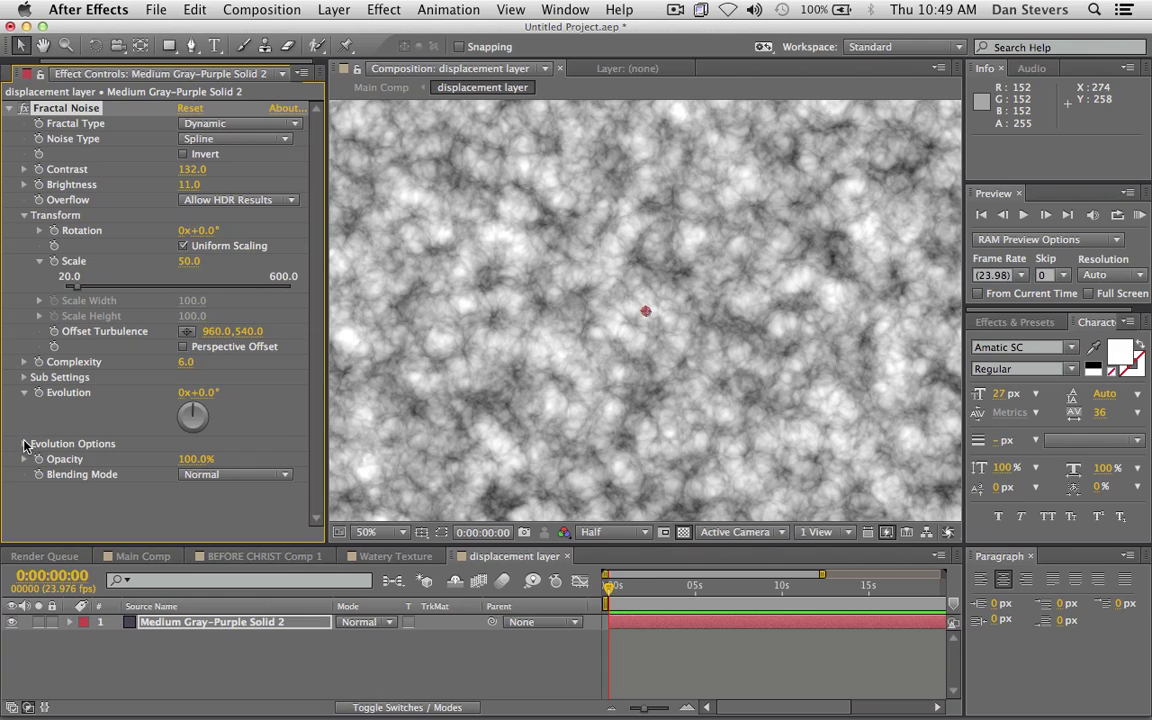
{"action": "left_click", "coordinate": [194, 410]}
{"action": "left_click_drag", "start_coordinate": [194, 410], "coordinate": [154, 380]}
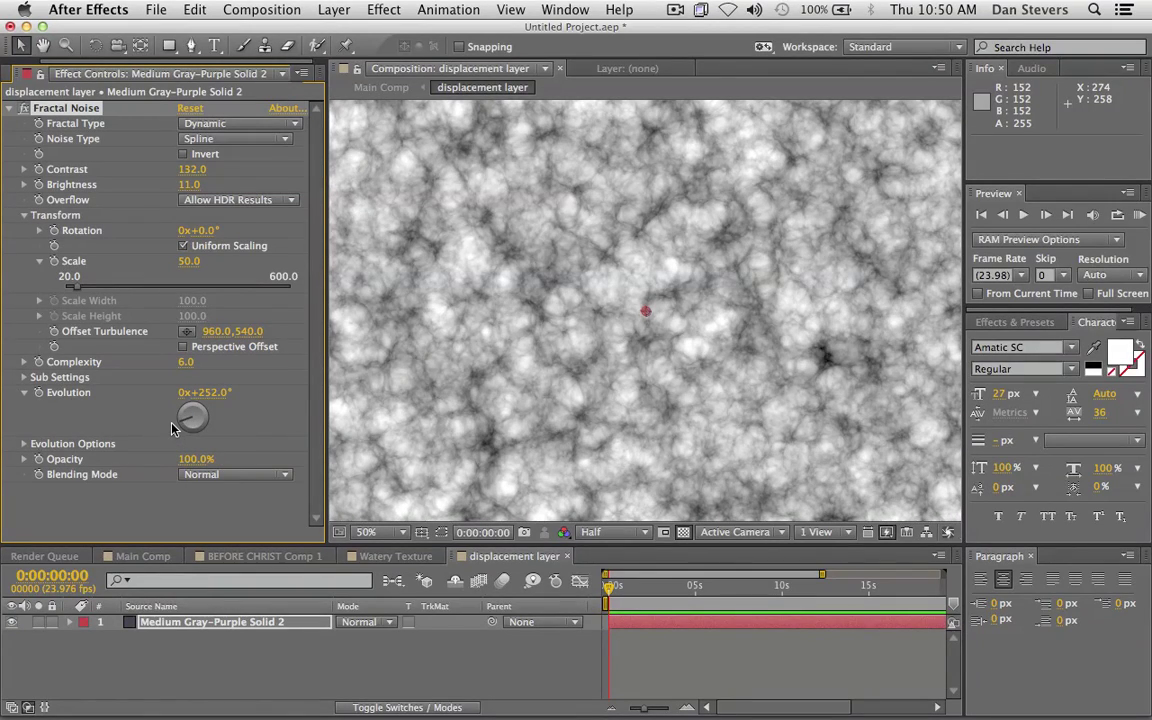
- Add the expression time*24 to the Random Seed in the Fractal Noise evolution options
{"action": "left_click", "coordinate": [23, 444]}
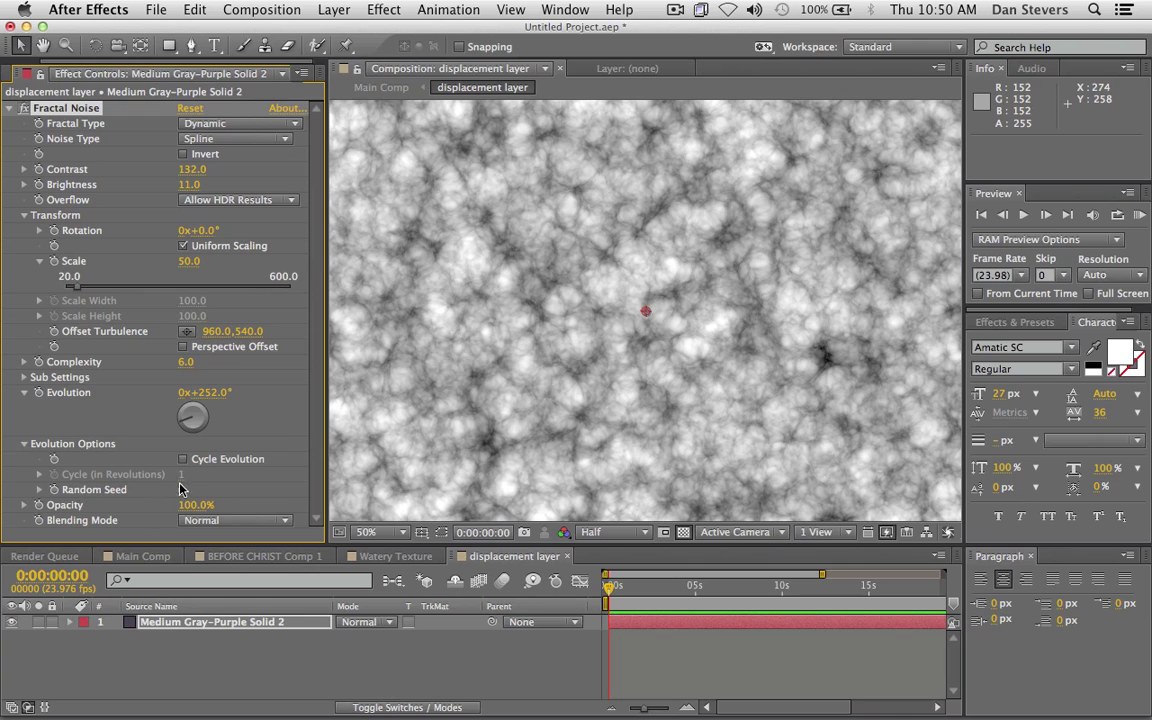
{"action": "left_click", "coordinate": [54, 490], "text": "alt"}
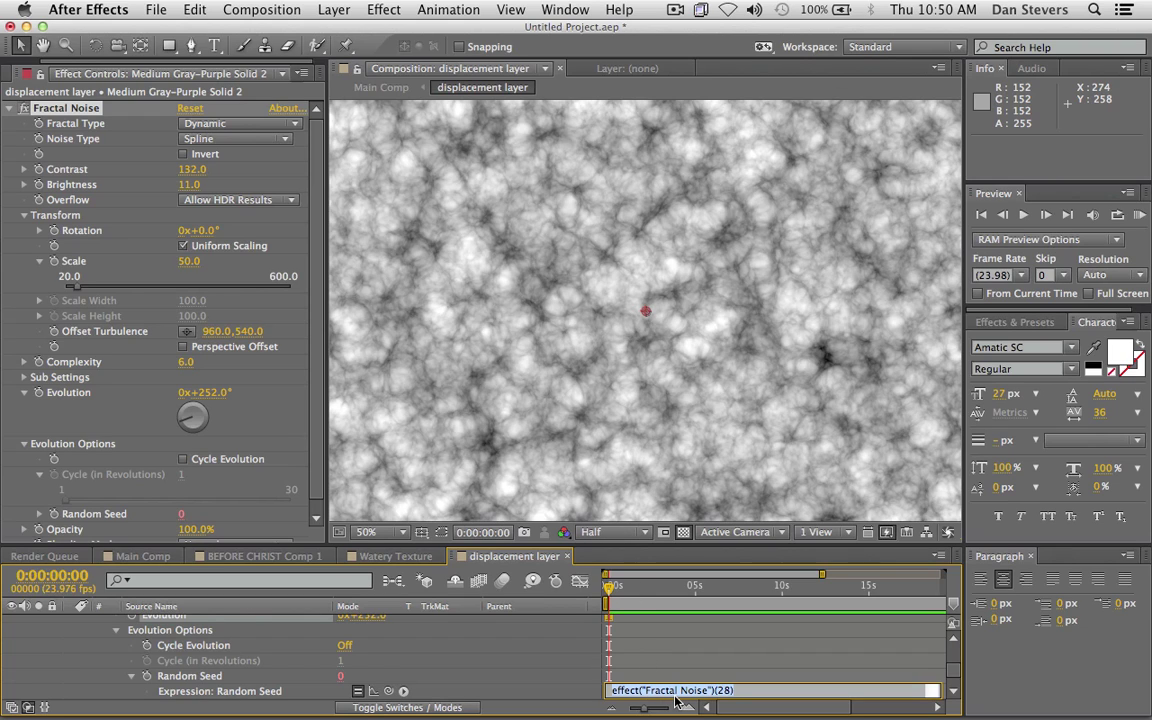
{"action": "type", "text": "time*24"}
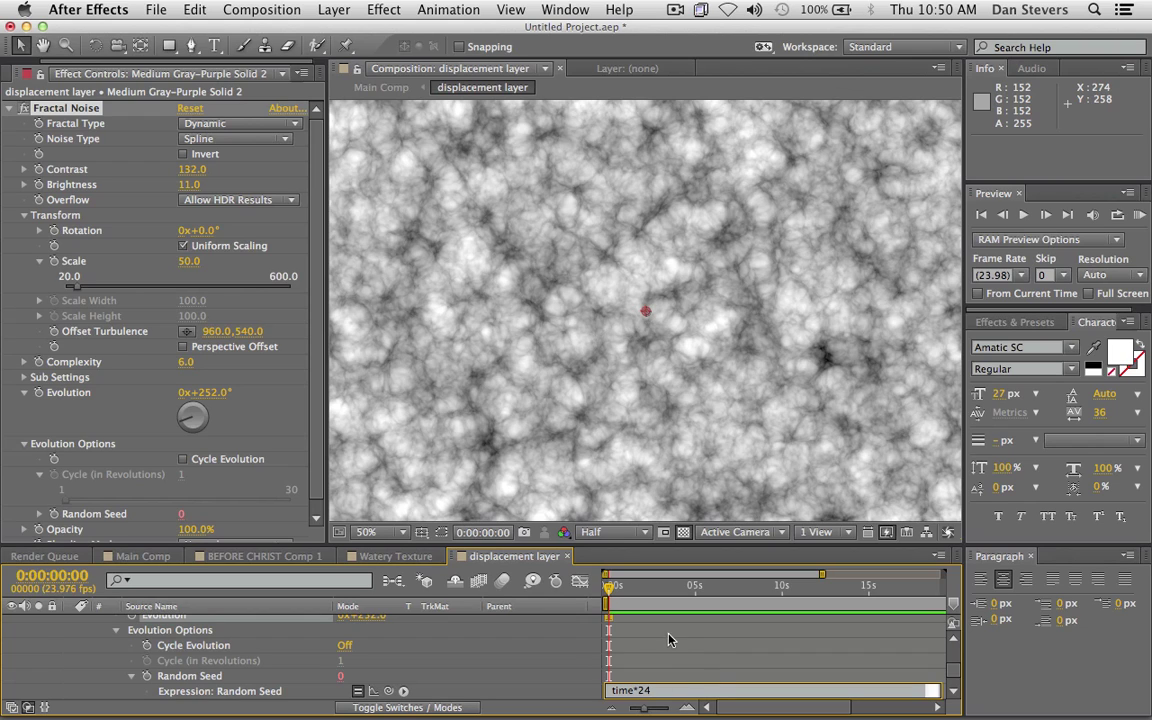
{"action": "left_click", "coordinate": [625, 606]}
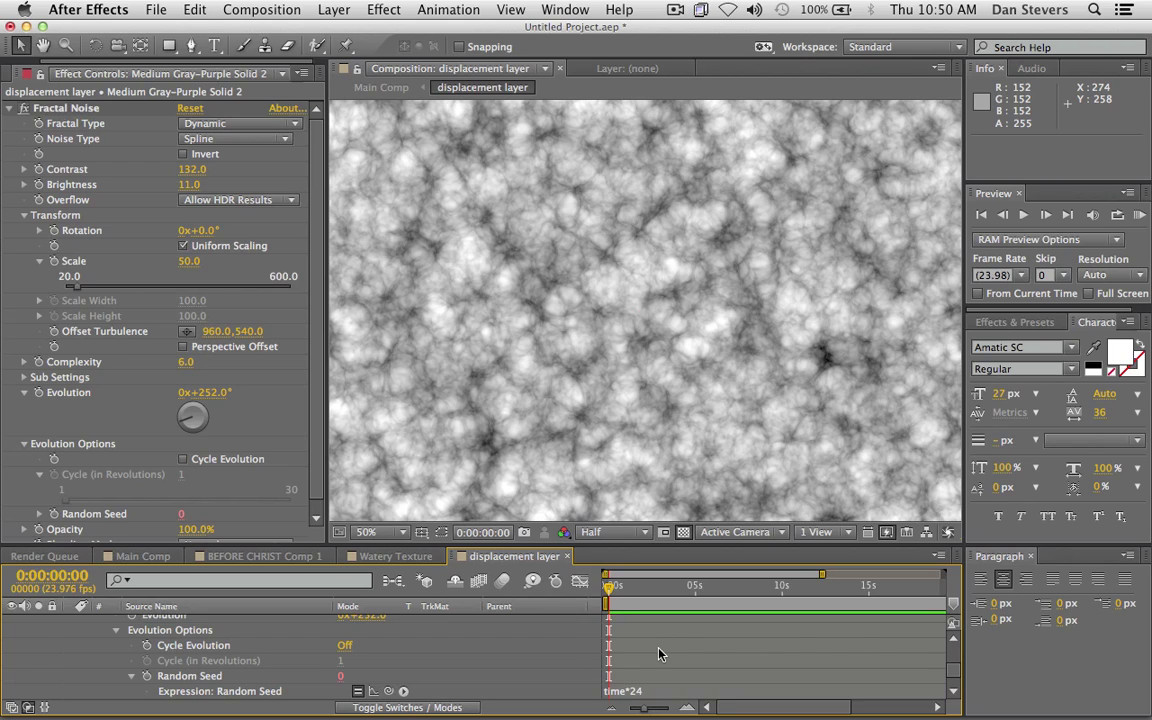
- Scrub and play the displacement layer timeline up to about 0:00:02:22 to check the animated noise
{"action": "left_click", "coordinate": [614, 597]}
{"action": "left_click_drag", "start_coordinate": [614, 597], "coordinate": [748, 591]}
{"action": "key", "text": "equal"}
{"action": "key", "text": "equal"}
{"action": "key", "text": "space"}
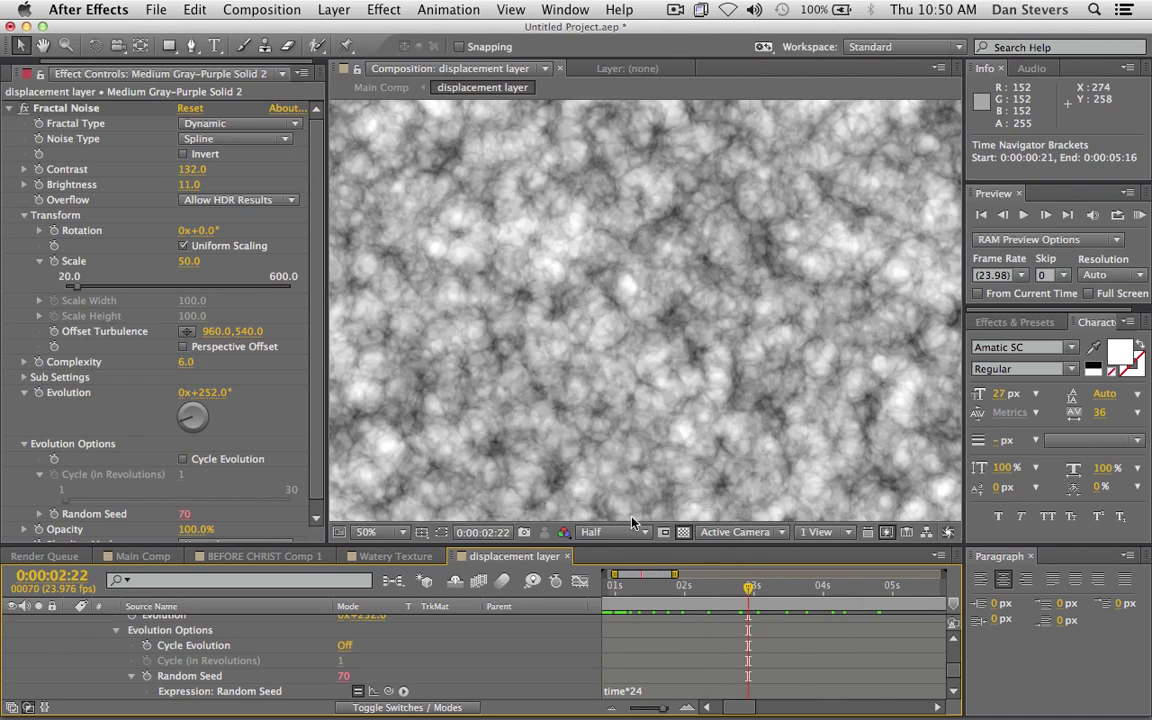
- Return to Main Comp and hide the displacement layer
{"action": "left_click", "coordinate": [380, 87]}
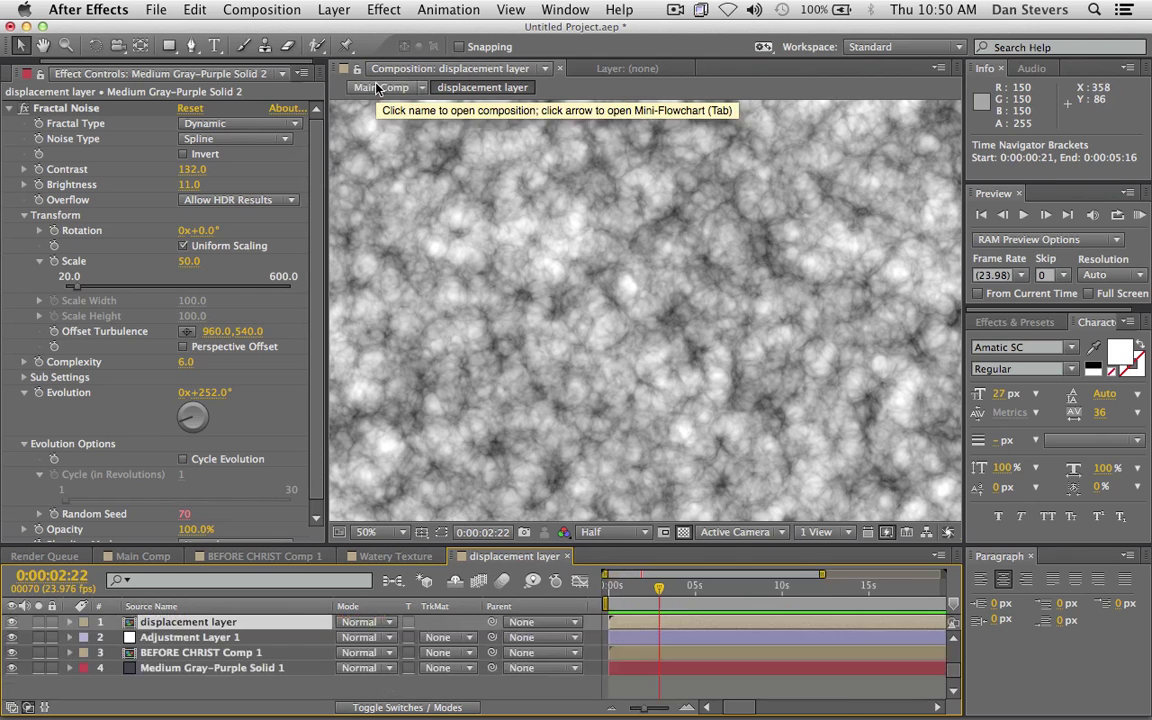
{"action": "left_click", "coordinate": [150, 652]}
{"action": "left_click", "coordinate": [156, 640]}
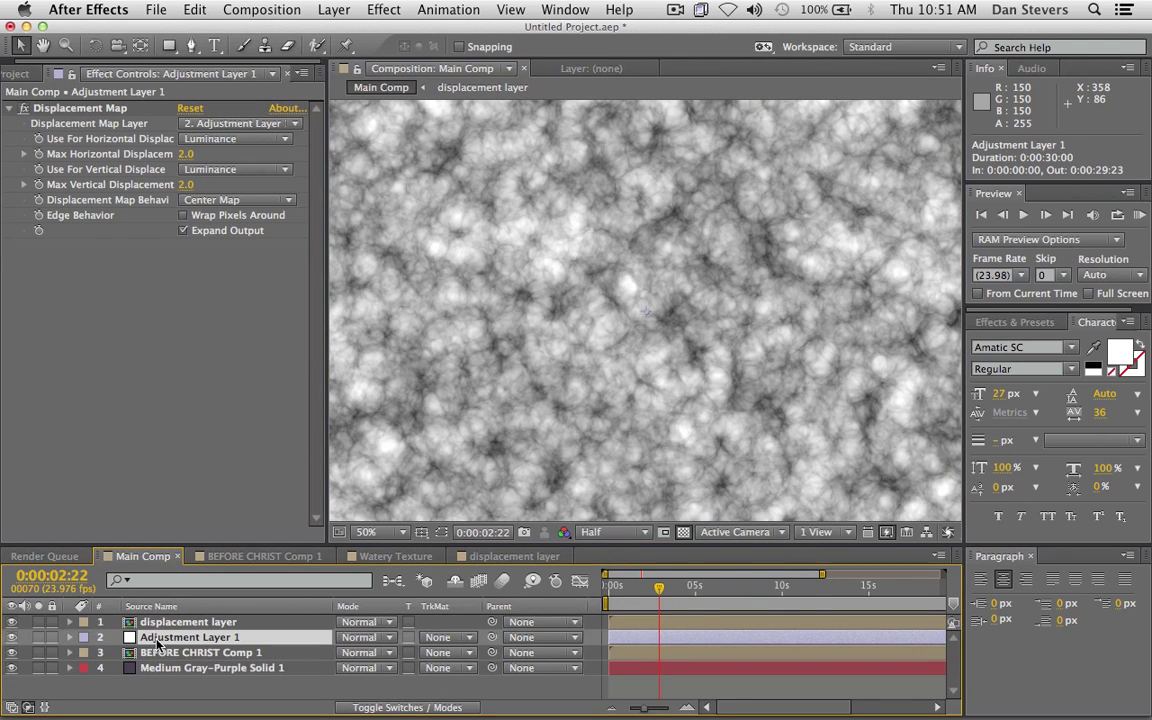
{"action": "left_click", "coordinate": [12, 622]}
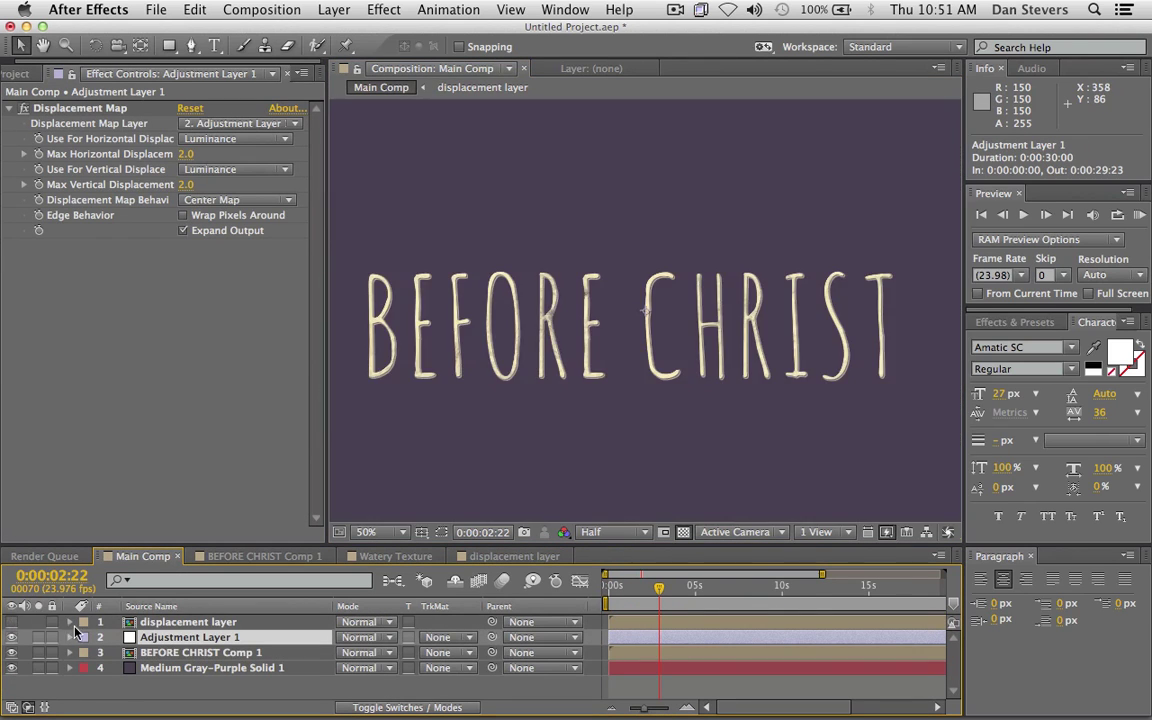
- Rename Adjustment Layer 1 in Main Comp as "displacement"
{"action": "double_click", "coordinate": [187, 638]}
{"action": "left_click", "coordinate": [396, 72]}
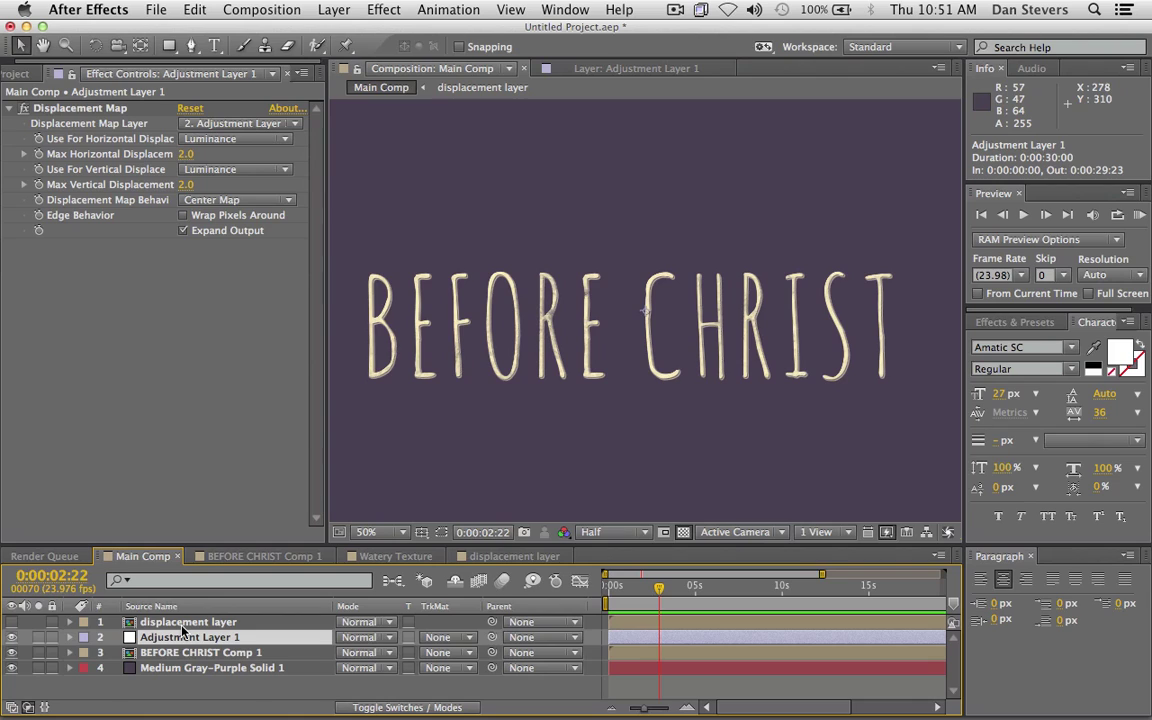
{"action": "key", "text": "Return"}
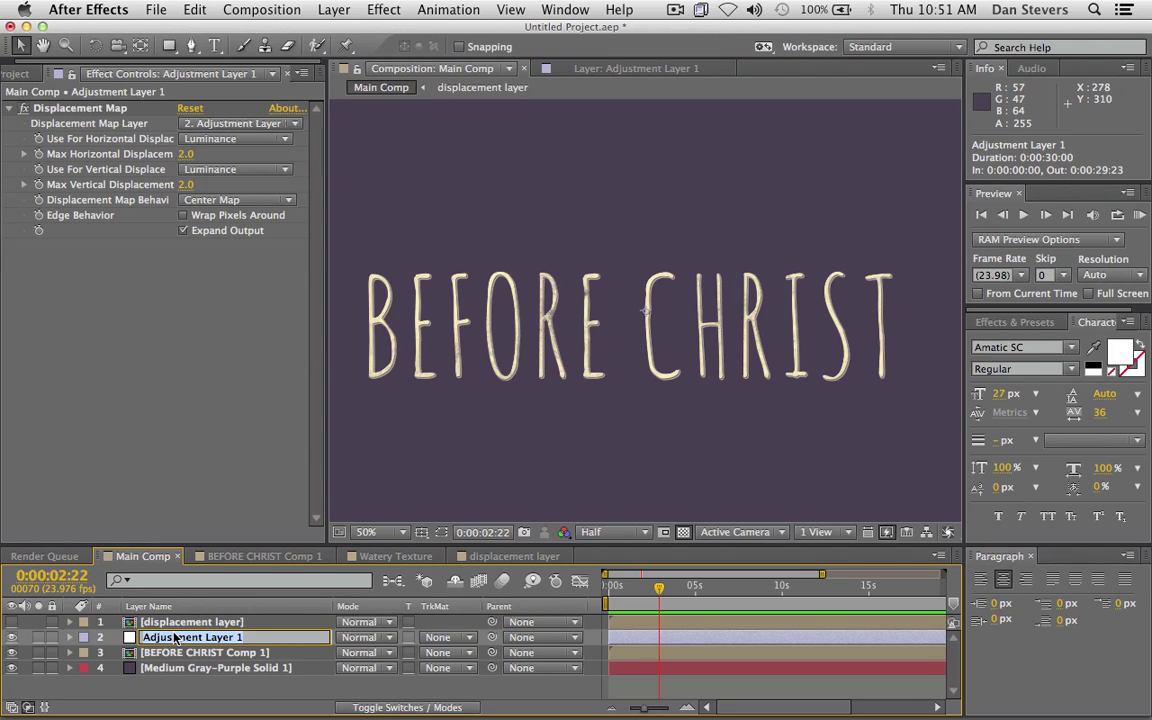
{"action": "type", "text": "displacement"}
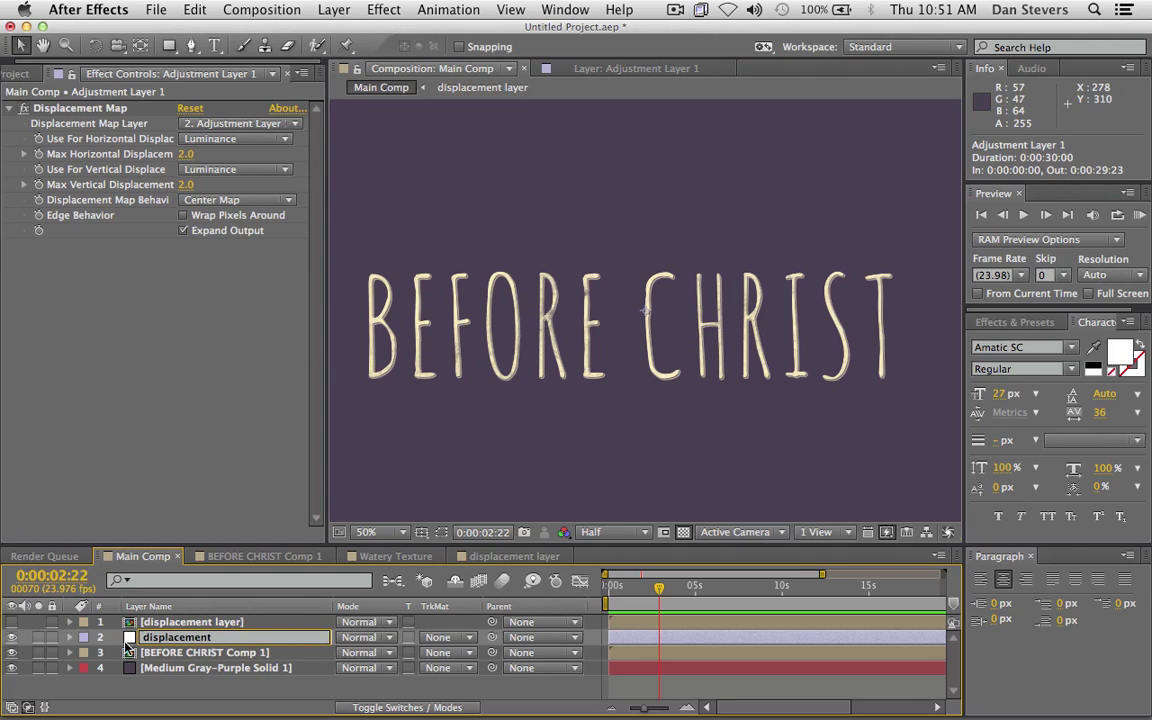
{"action": "left_click", "coordinate": [170, 653]}
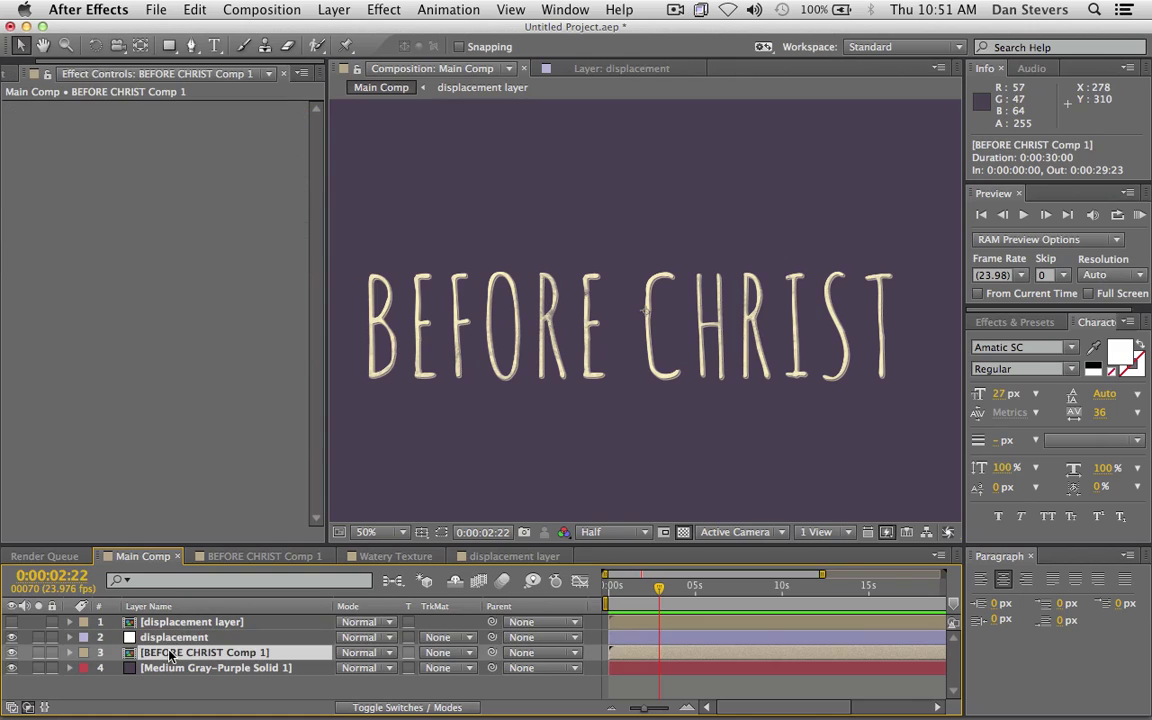
- Set the Displacement Map on the displacement adjustment layer to use "1. displacement layer" as its map layer
{"action": "left_click", "coordinate": [172, 642]}
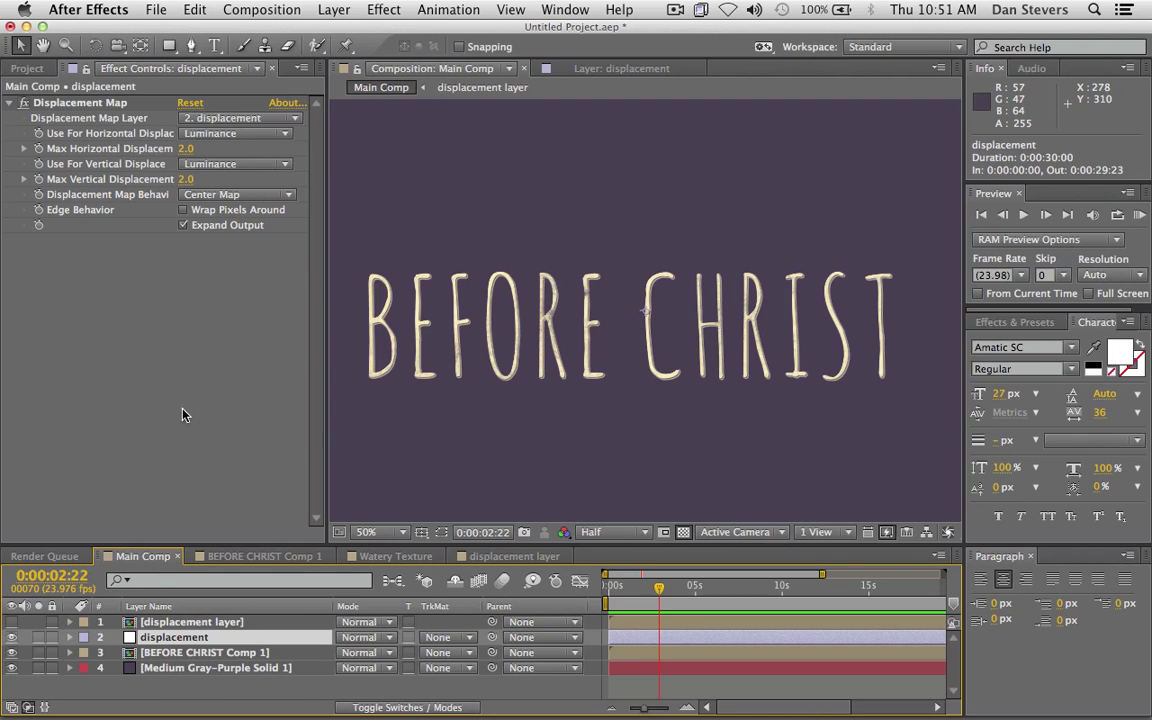
{"action": "left_click", "coordinate": [224, 121]}
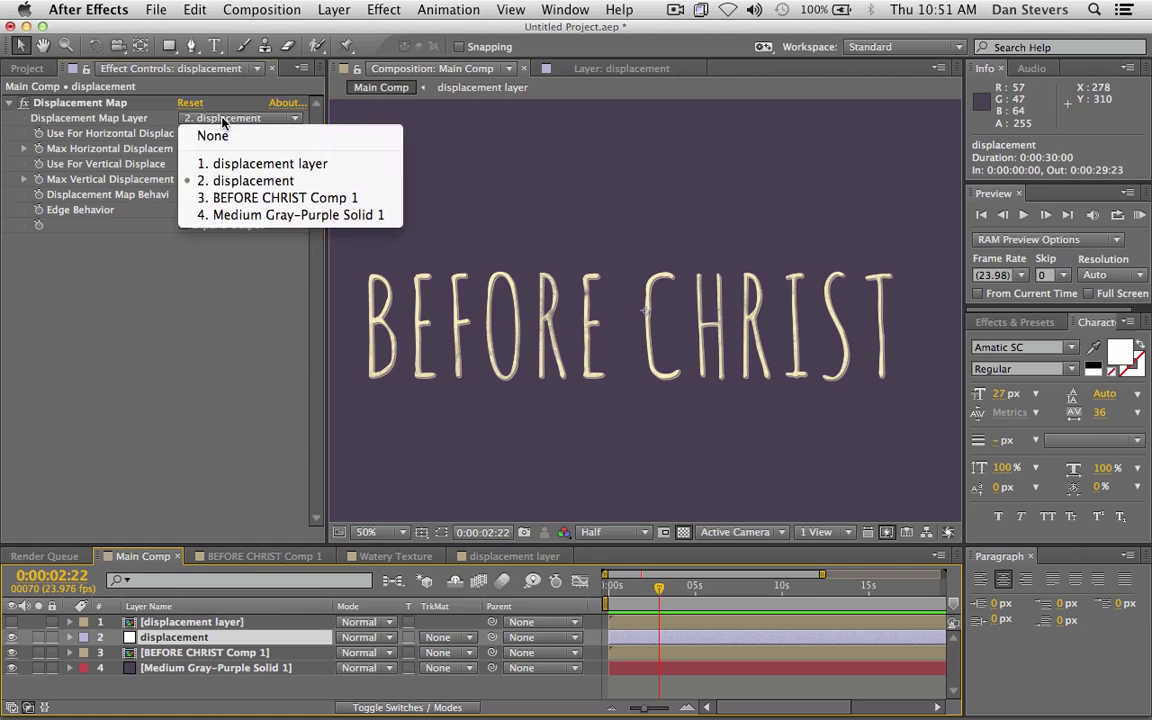
{"action": "left_click", "coordinate": [240, 168]}
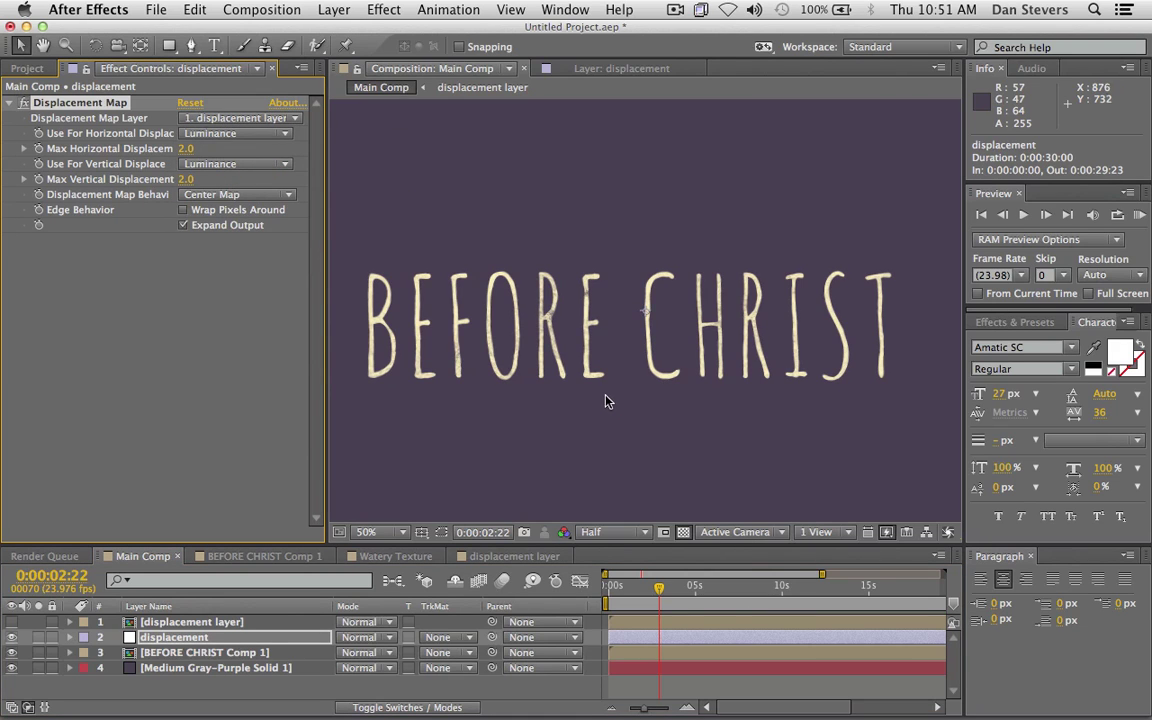
- Run a RAM preview of the distorted title at 100% zoom and Full resolution
{"action": "key", "text": "period"}
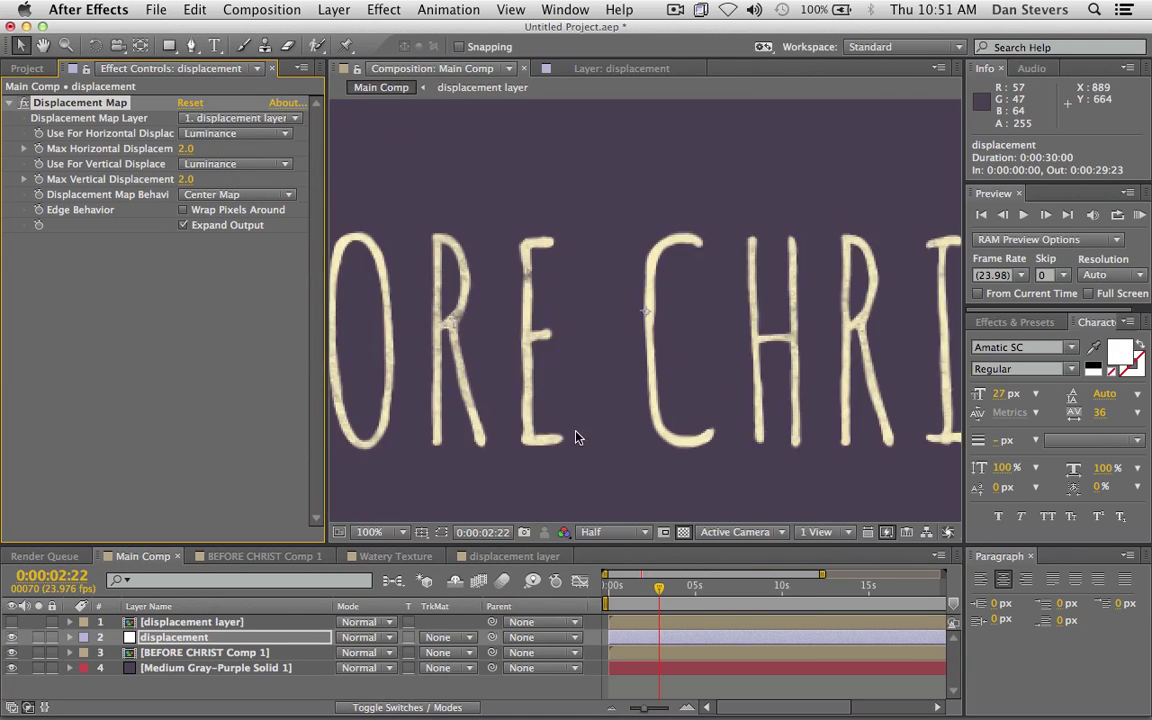
{"action": "left_click", "coordinate": [612, 532]}
{"action": "left_click", "coordinate": [608, 576]}
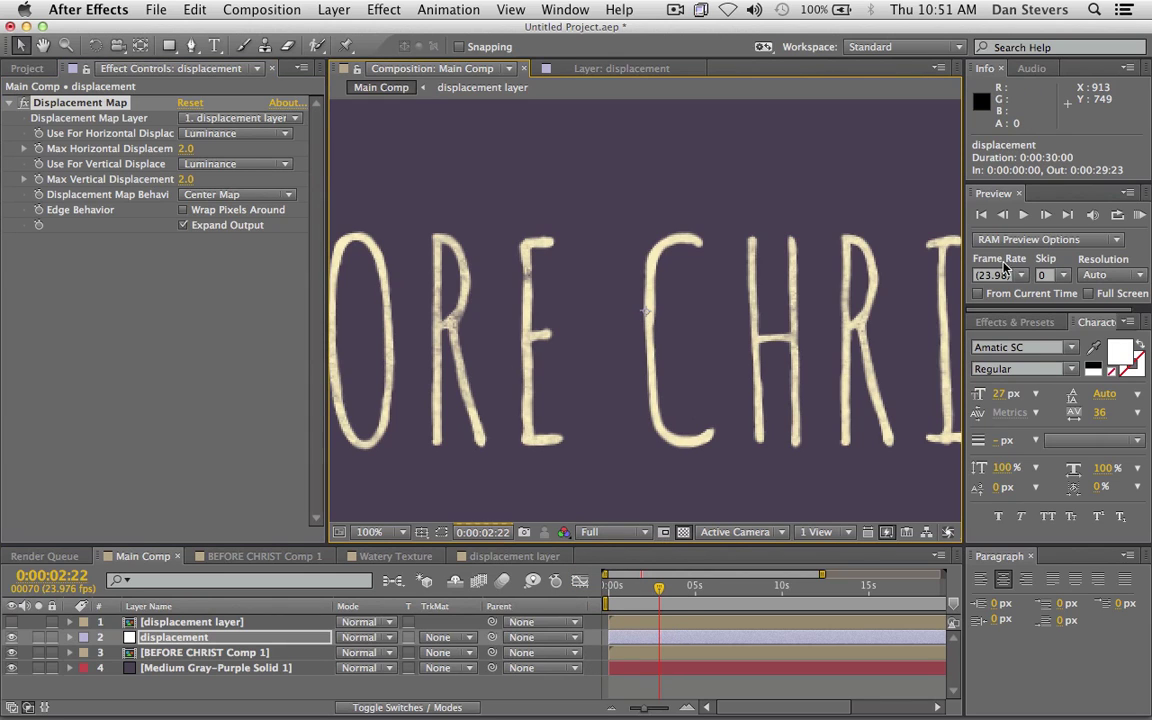
{"action": "left_click", "coordinate": [1139, 215]}
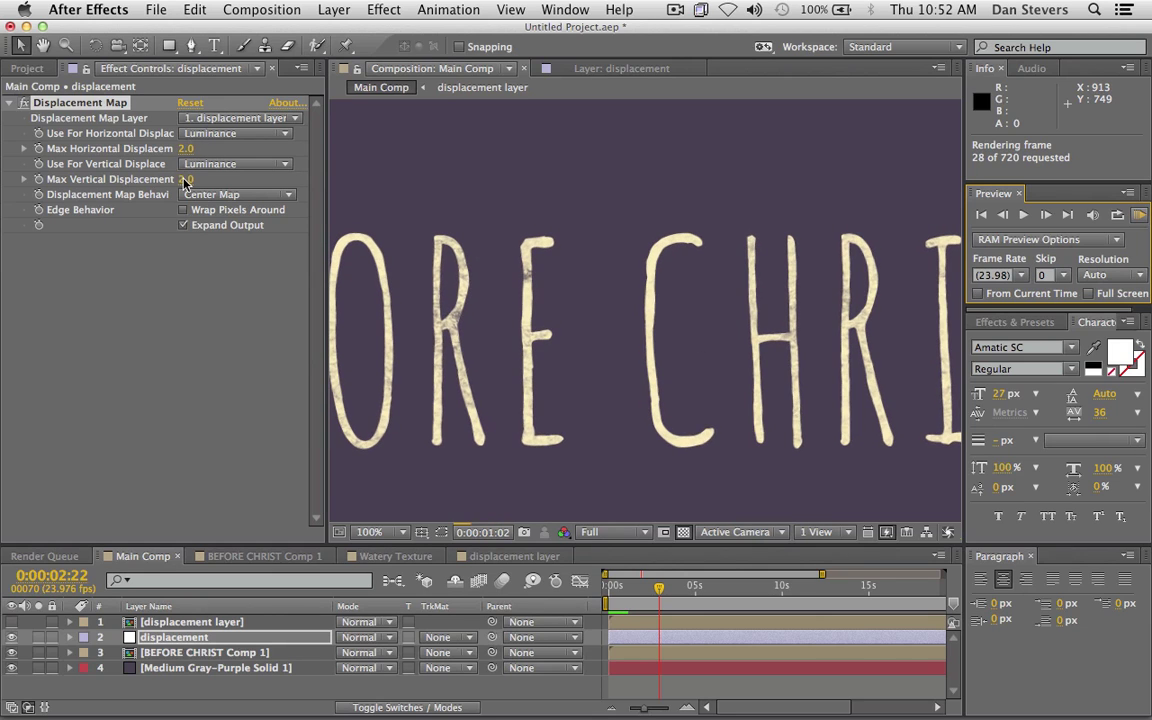
{"action": "key", "text": "space"}
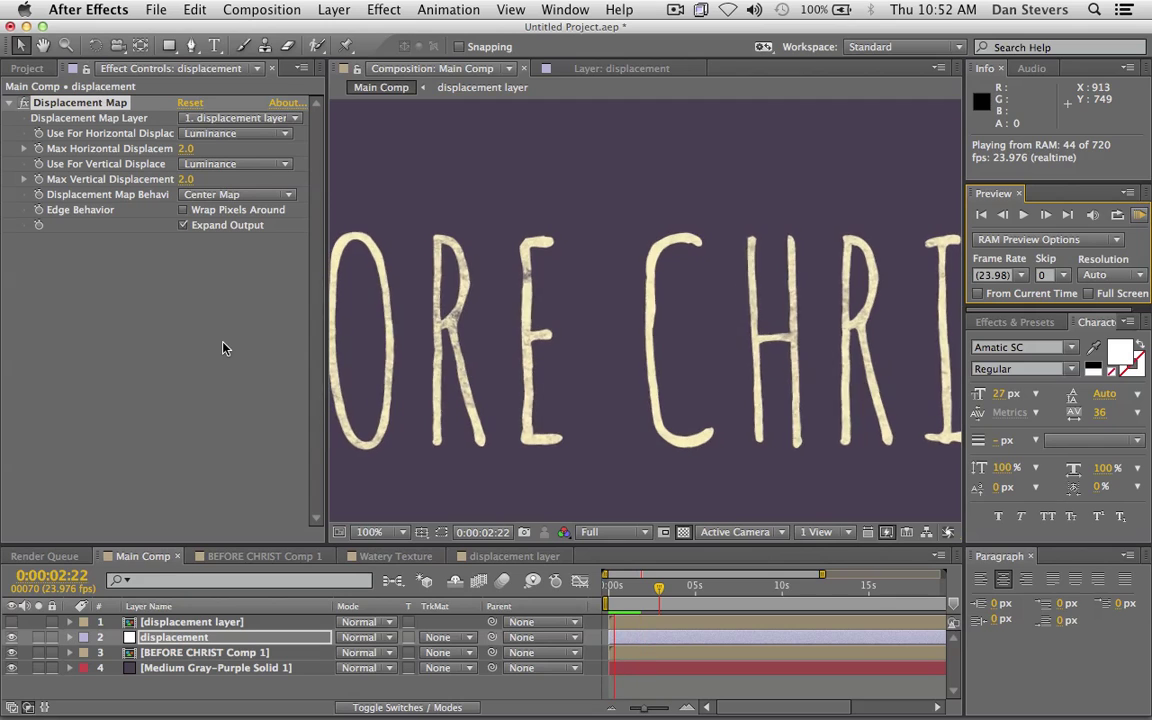
{"action": "key", "text": "space"}
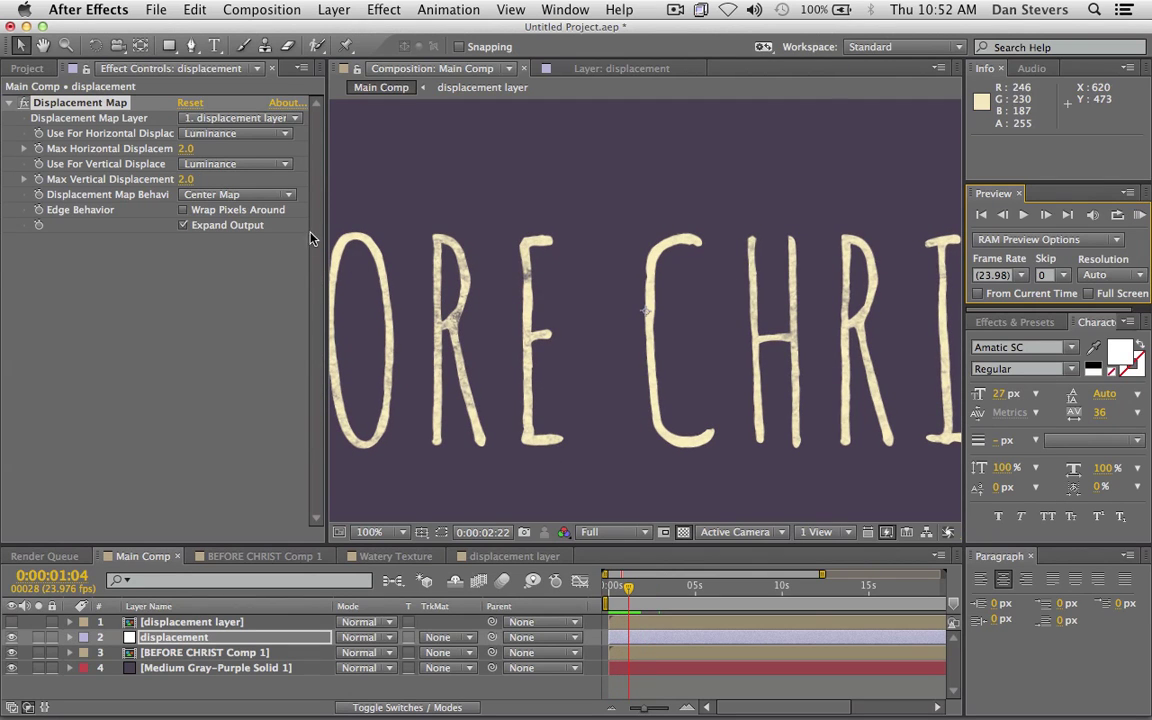
- Raise the maximum displacement to 22 horizontally and 57 vertically, and preview the exaggerated distortion
{"action": "left_click_drag", "start_coordinate": [186, 148], "coordinate": [208, 156]}
{"action": "left_click", "coordinate": [1138, 214]}
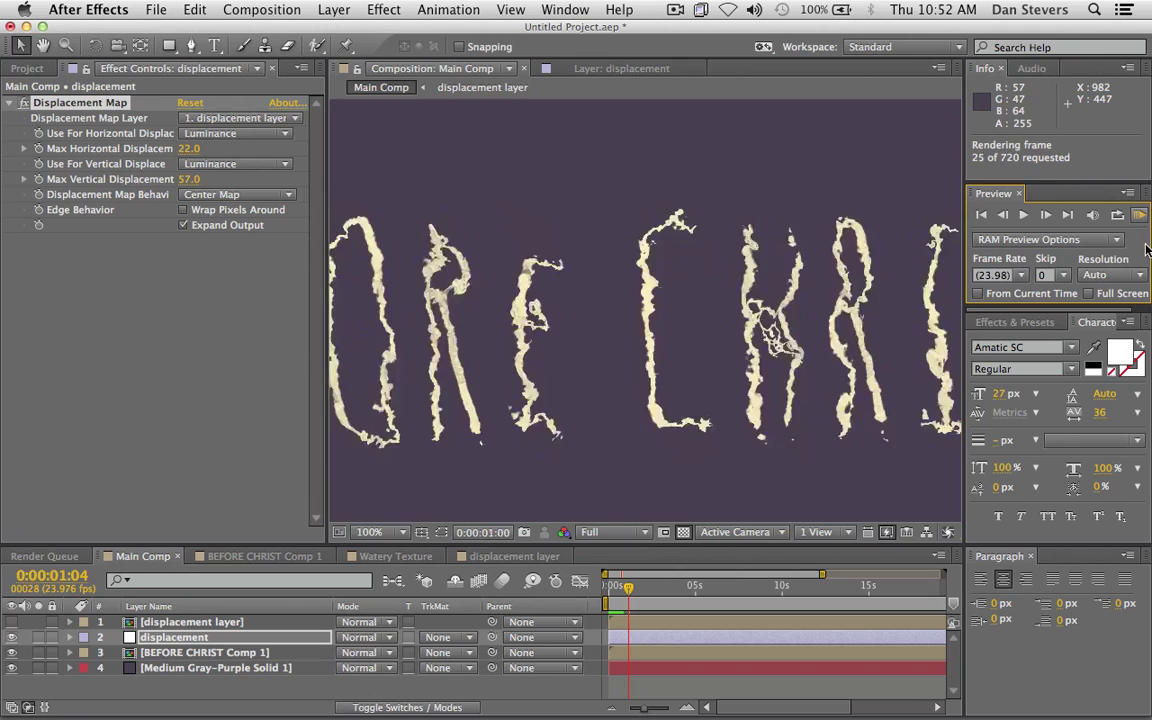
{"action": "key", "text": "space"}
{"action": "key", "text": "space"}
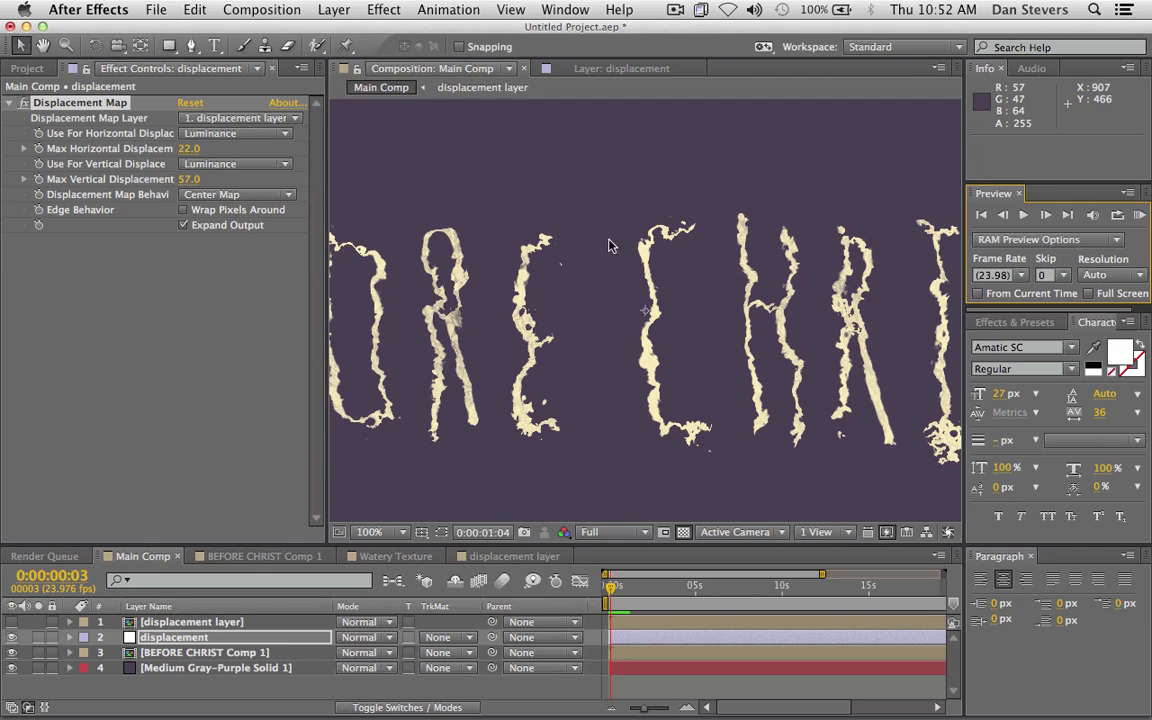
- Create a 1920 × 1080 px light purple solid (#DCAEFF) in Main Comp
{"action": "left_click", "coordinate": [166, 643]}
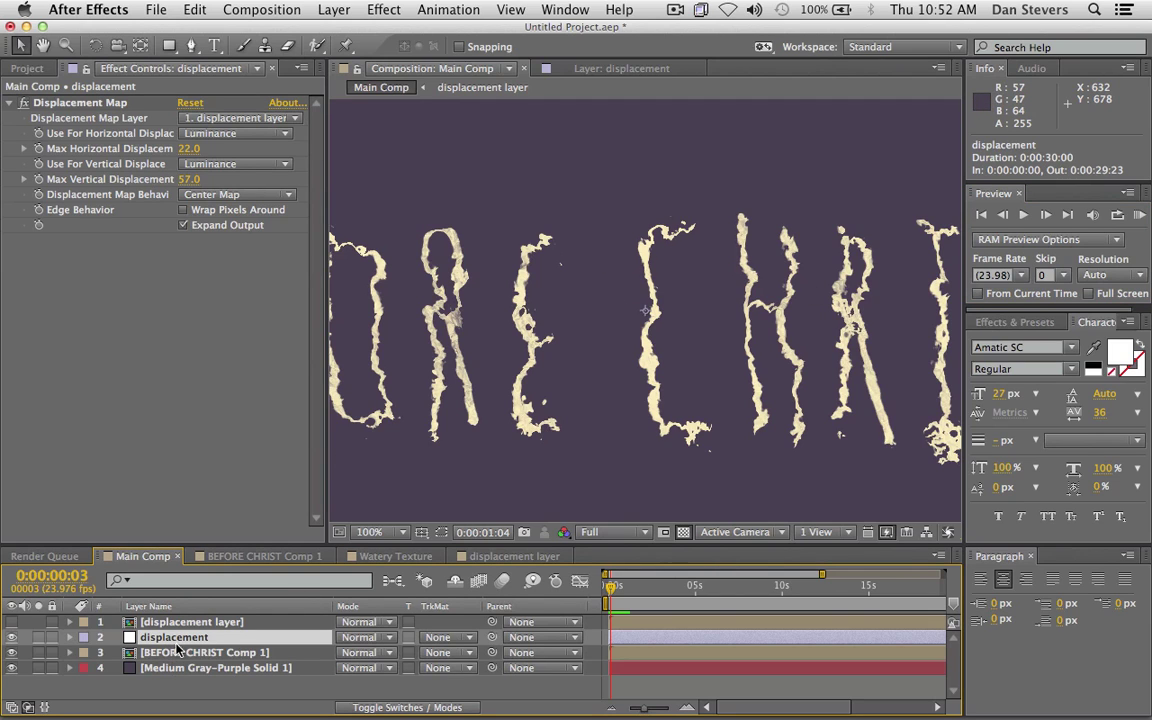
{"action": "left_click", "coordinate": [333, 9]}
{"action": "mouse_move", "coordinate": [340, 31]}
{"action": "left_click", "coordinate": [650, 60]}
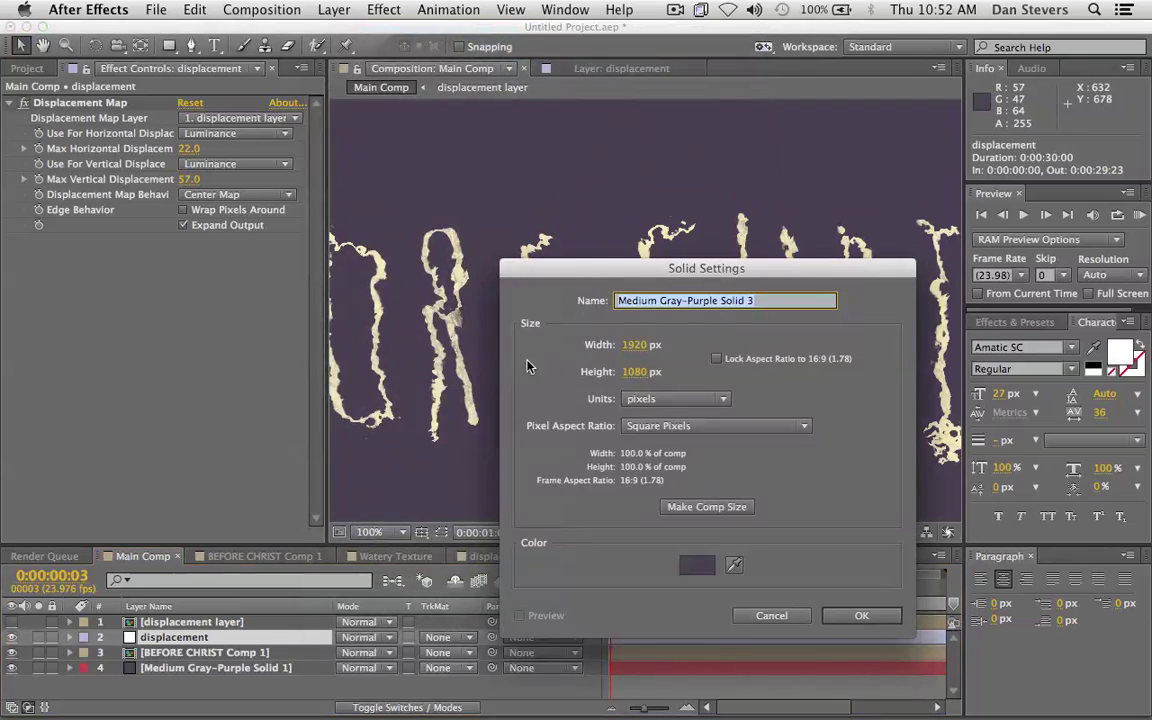
{"action": "left_click", "coordinate": [697, 565]}
{"action": "left_click_drag", "start_coordinate": [545, 360], "coordinate": [492, 281]}
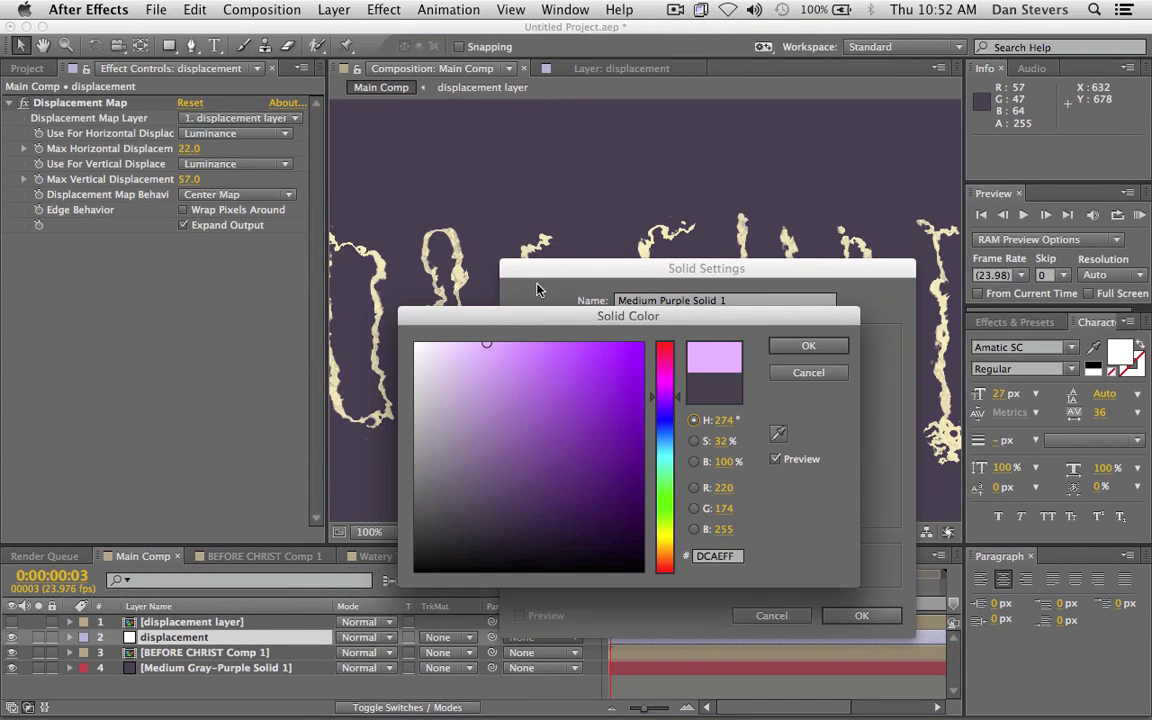
{"action": "key", "text": "Return"}
{"action": "left_click", "coordinate": [861, 615]}
- Place the light purple solid directly beneath the displacement adjustment layer and move it down so its upper edge sits below the title
{"action": "left_click_drag", "start_coordinate": [152, 619], "coordinate": [152, 660]}
{"action": "left_click_drag", "start_coordinate": [519, 217], "coordinate": [552, 373]}
{"action": "left_click_drag", "start_coordinate": [507, 274], "coordinate": [527, 475]}
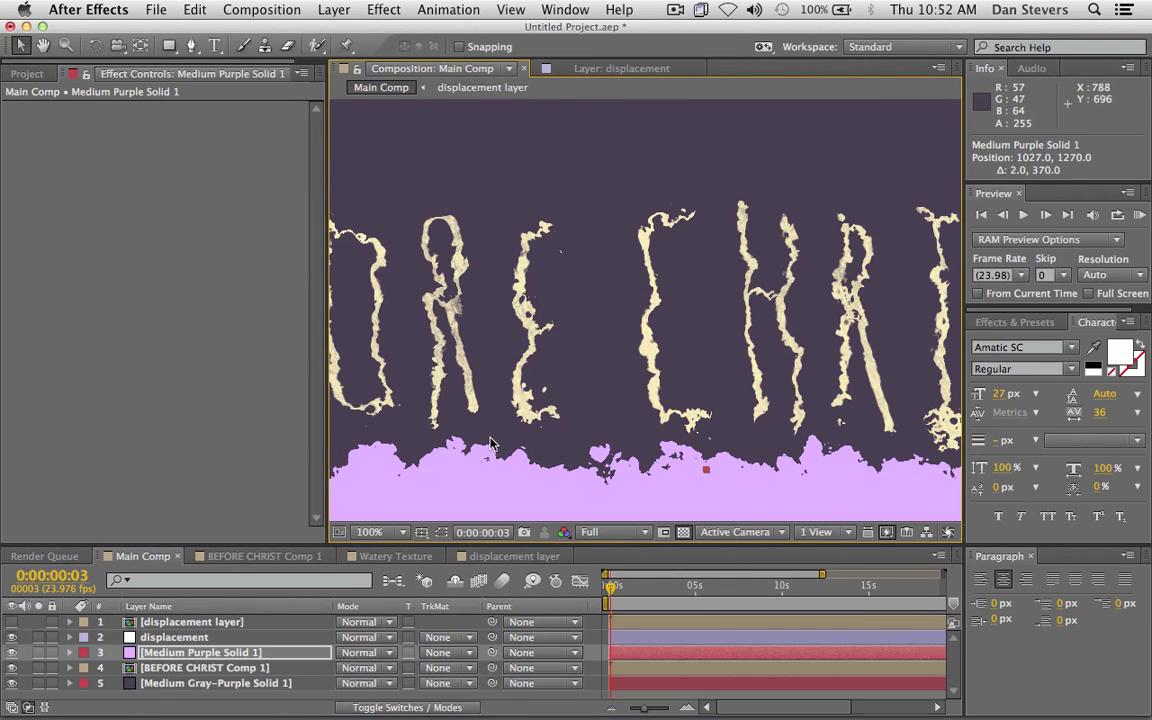
- Hide the light purple solid and delete it from Main Comp
{"action": "left_click", "coordinate": [115, 652]}
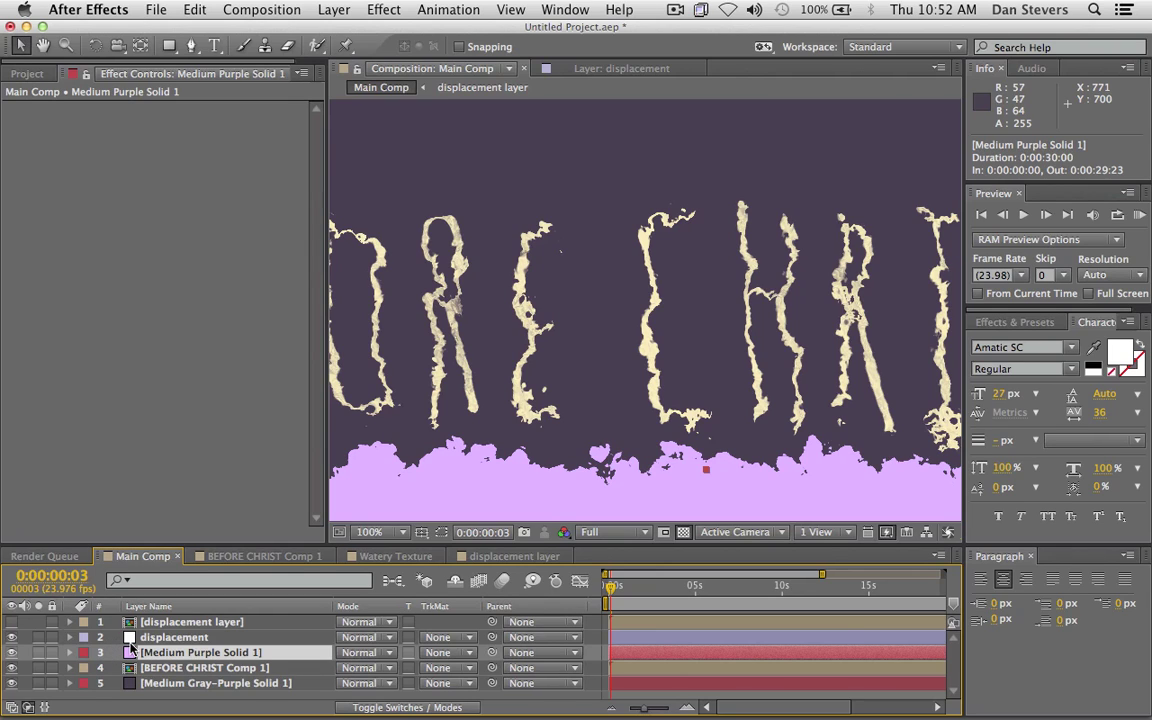
{"action": "left_click", "coordinate": [12, 652]}
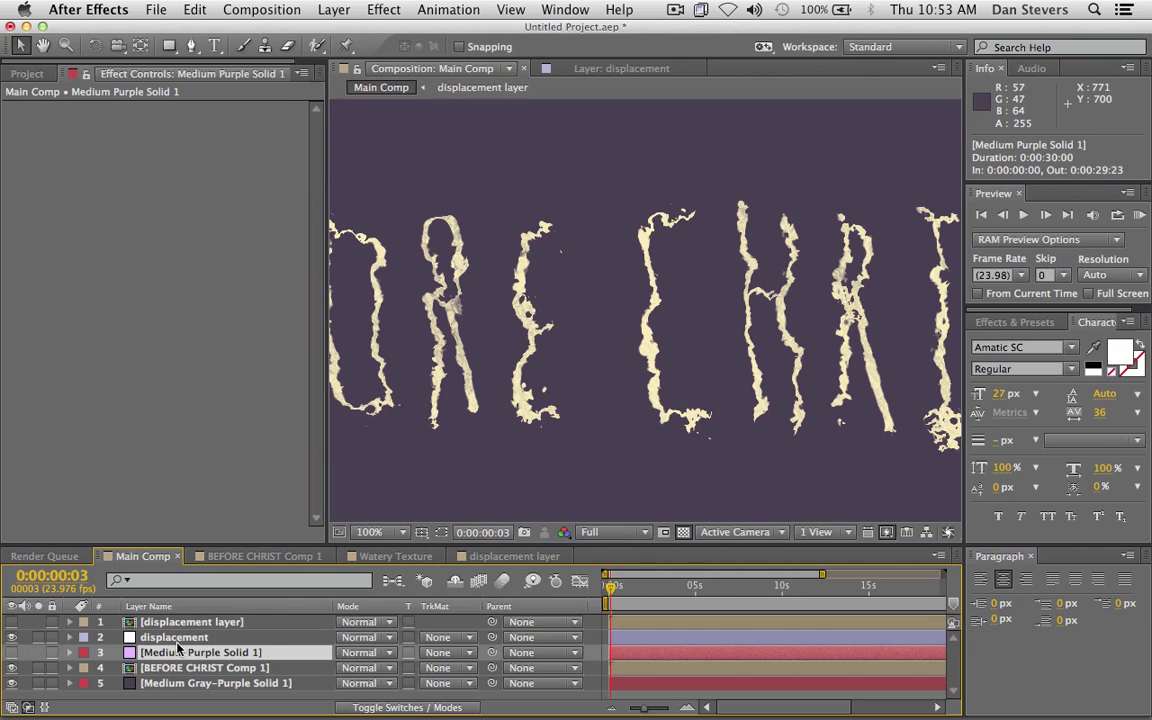
{"action": "left_click", "coordinate": [170, 637]}
{"action": "left_click", "coordinate": [190, 652]}
{"action": "key", "text": "Delete"}
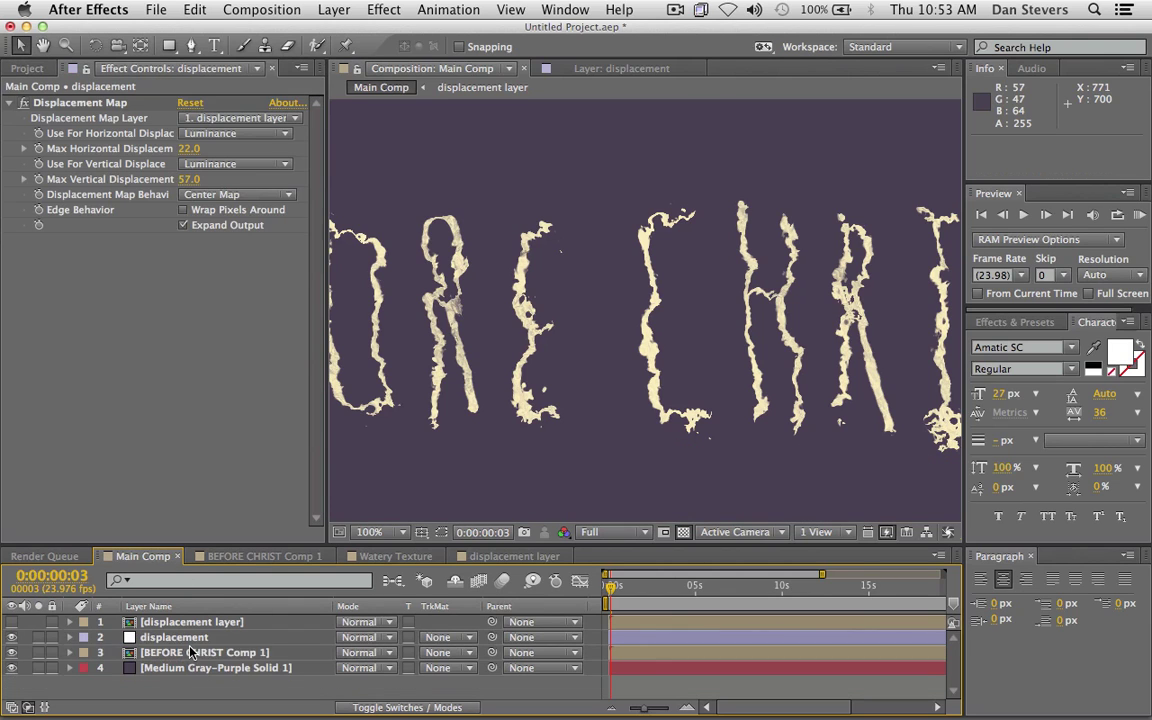
- Set the displacement layer's maximum horizontal and vertical displacement to 2, and run a RAM preview of the title
{"action": "left_click", "coordinate": [170, 637]}
{"action": "left_click", "coordinate": [193, 150]}
{"action": "type", "text": "2"}
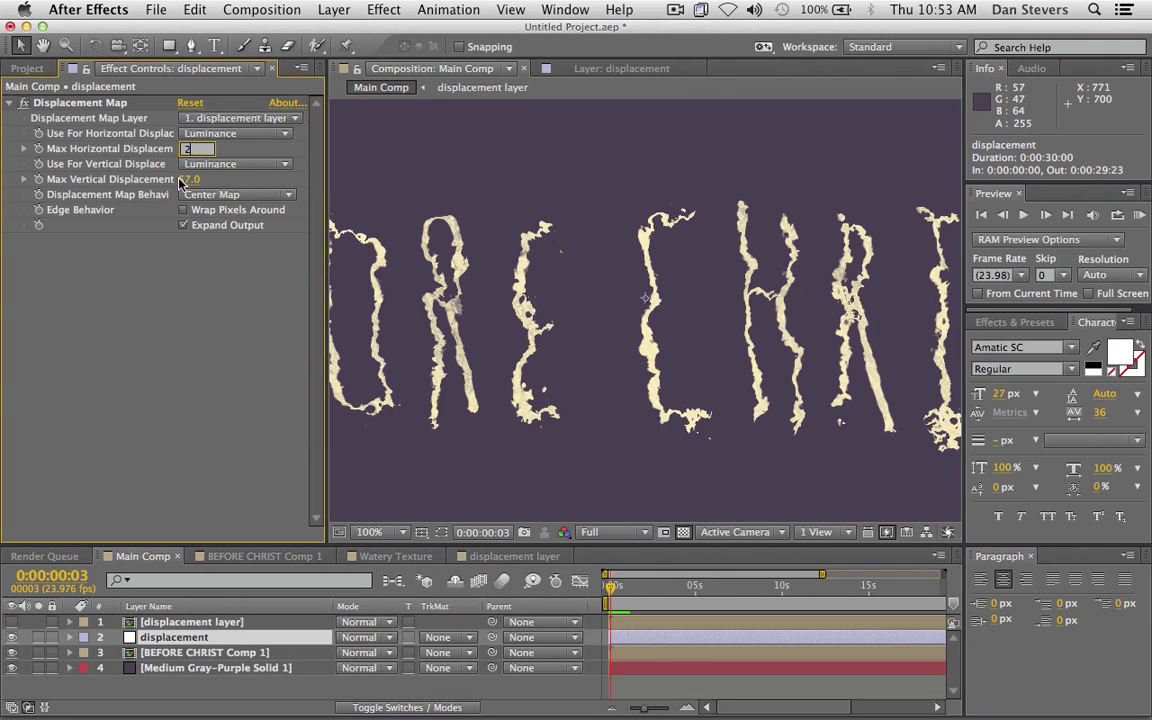
{"action": "key", "text": "Tab"}
{"action": "type", "text": "2"}
{"action": "key", "text": "Return"}
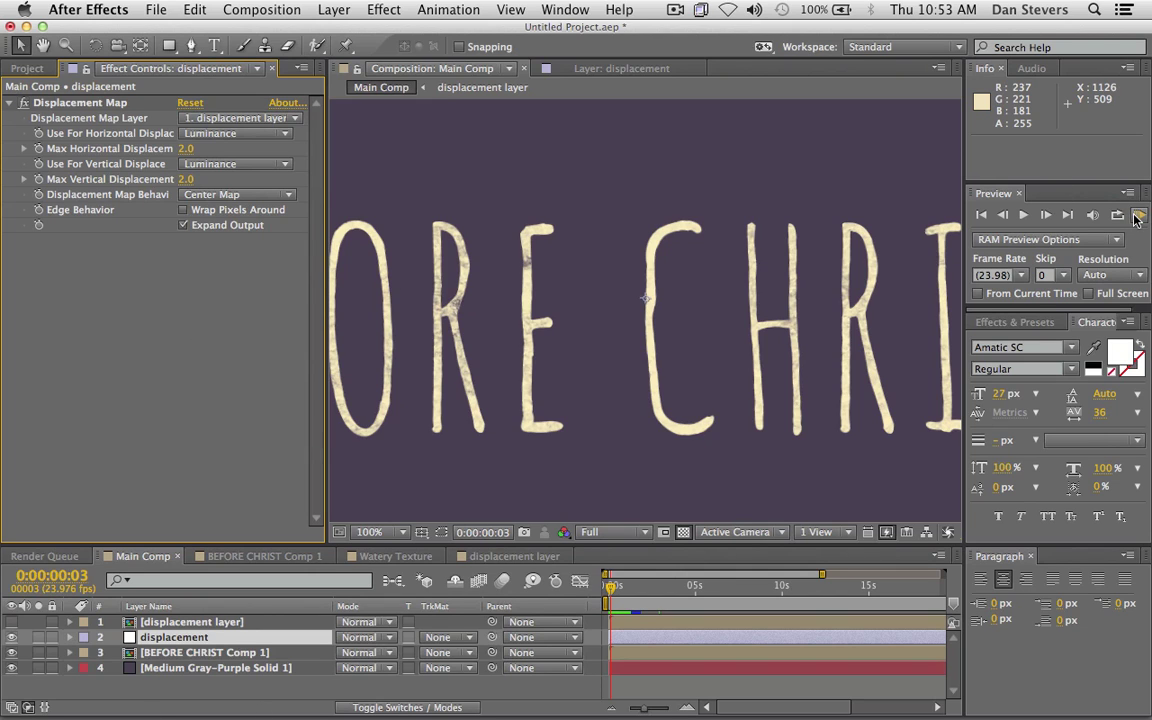
{"action": "key", "text": "KP_0"}
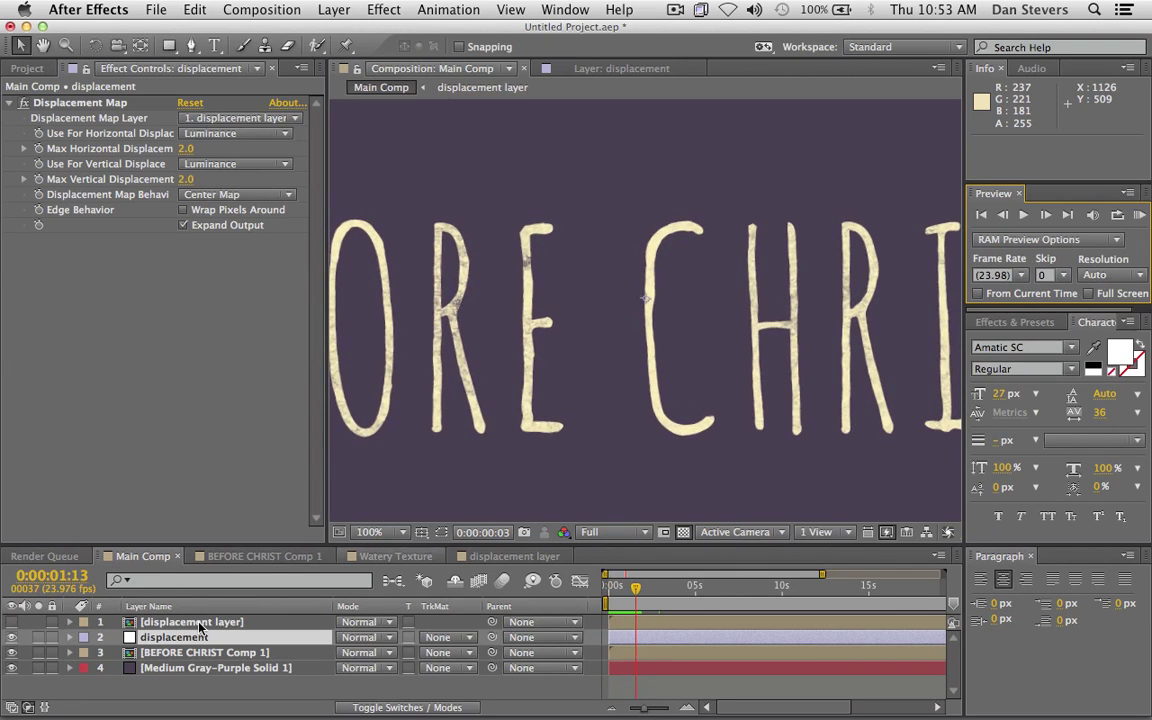
- Pre-compose the fractal noise solid inside the displacement layer comp, moving all attributes into the new composition
{"action": "left_click", "coordinate": [193, 623]}
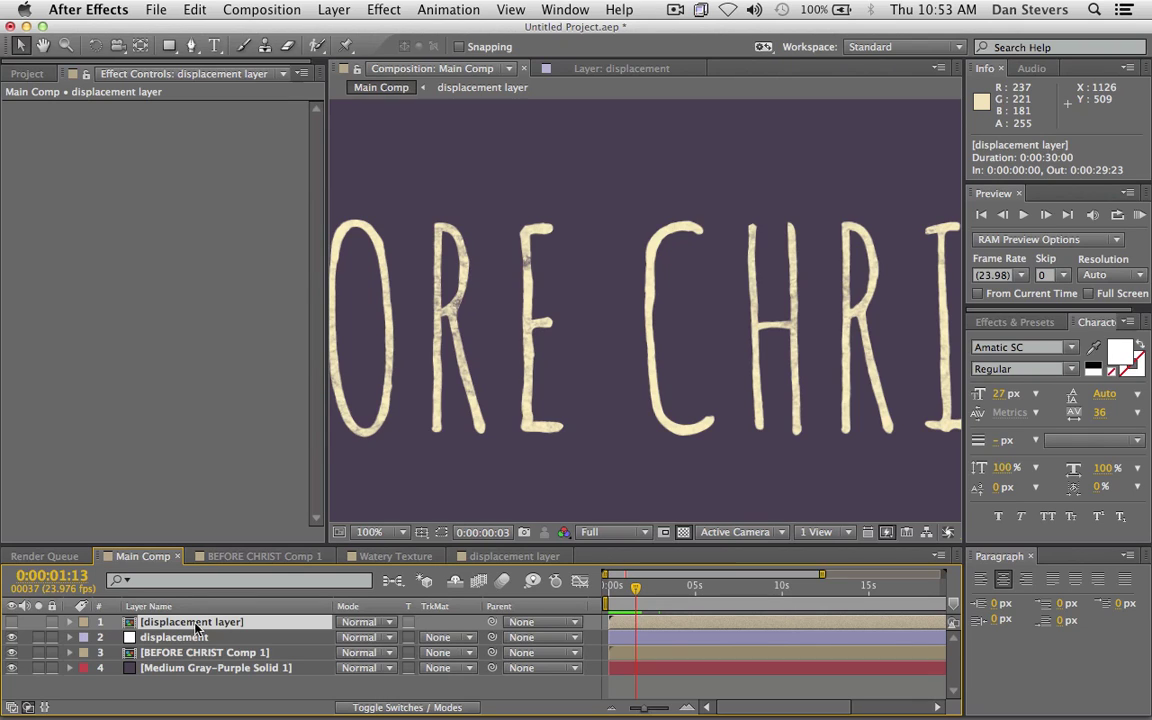
{"action": "double_click", "coordinate": [193, 623]}
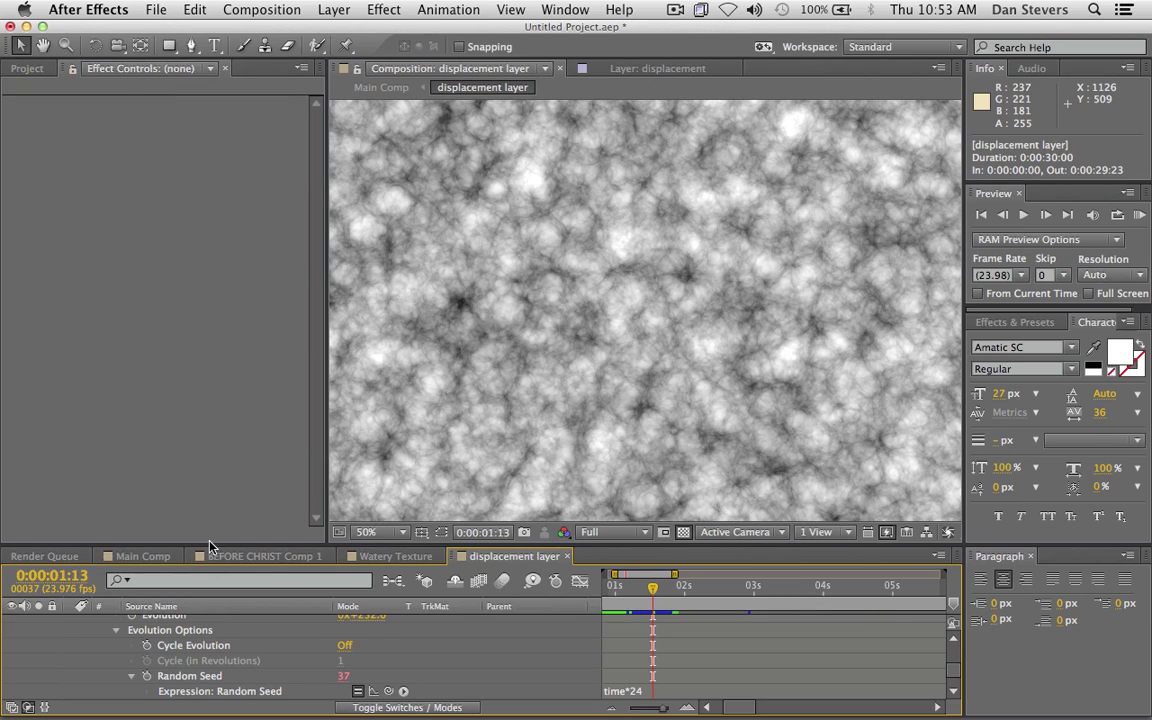
{"action": "left_click_drag", "start_coordinate": [211, 548], "coordinate": [205, 395]}
{"action": "scroll", "coordinate": [185, 531], "scroll_direction": "up", "scroll_amount": 3}
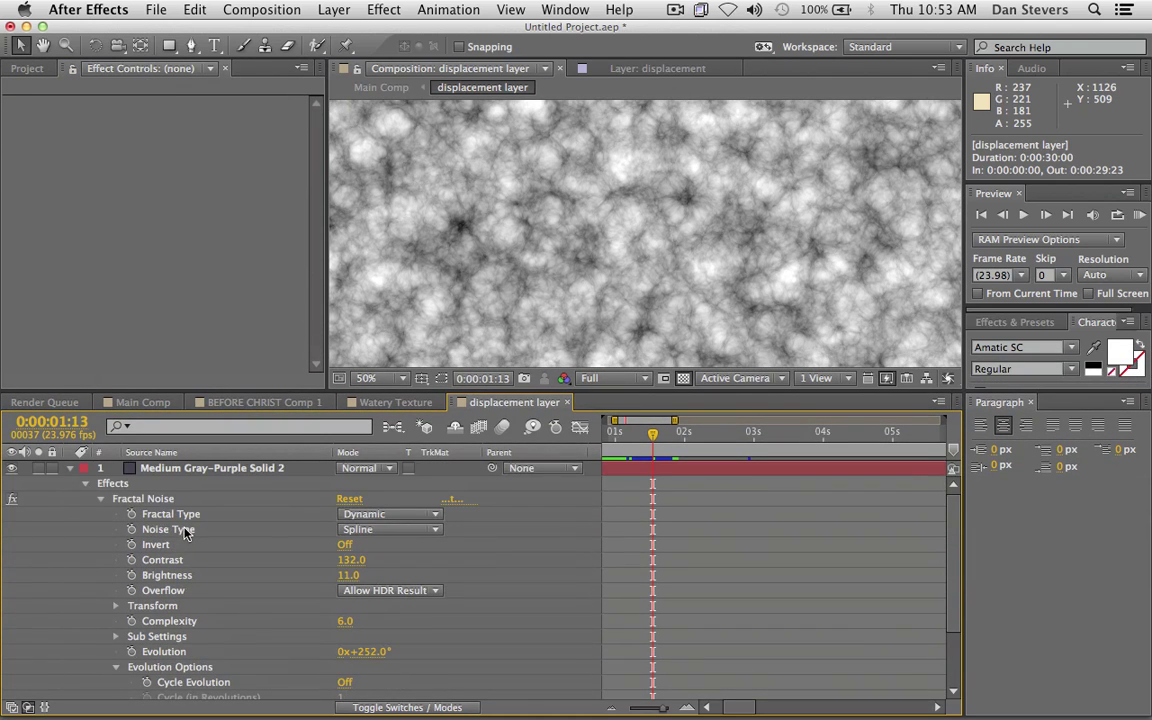
{"action": "left_click", "coordinate": [69, 469]}
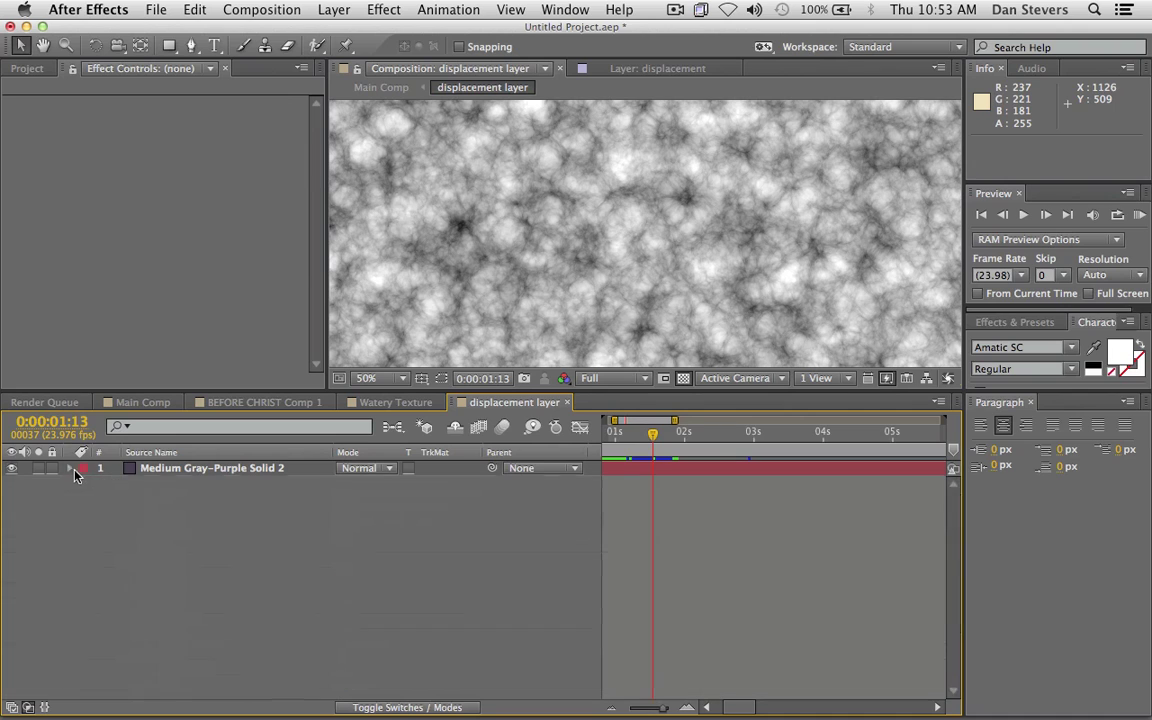
{"action": "left_click", "coordinate": [170, 470]}
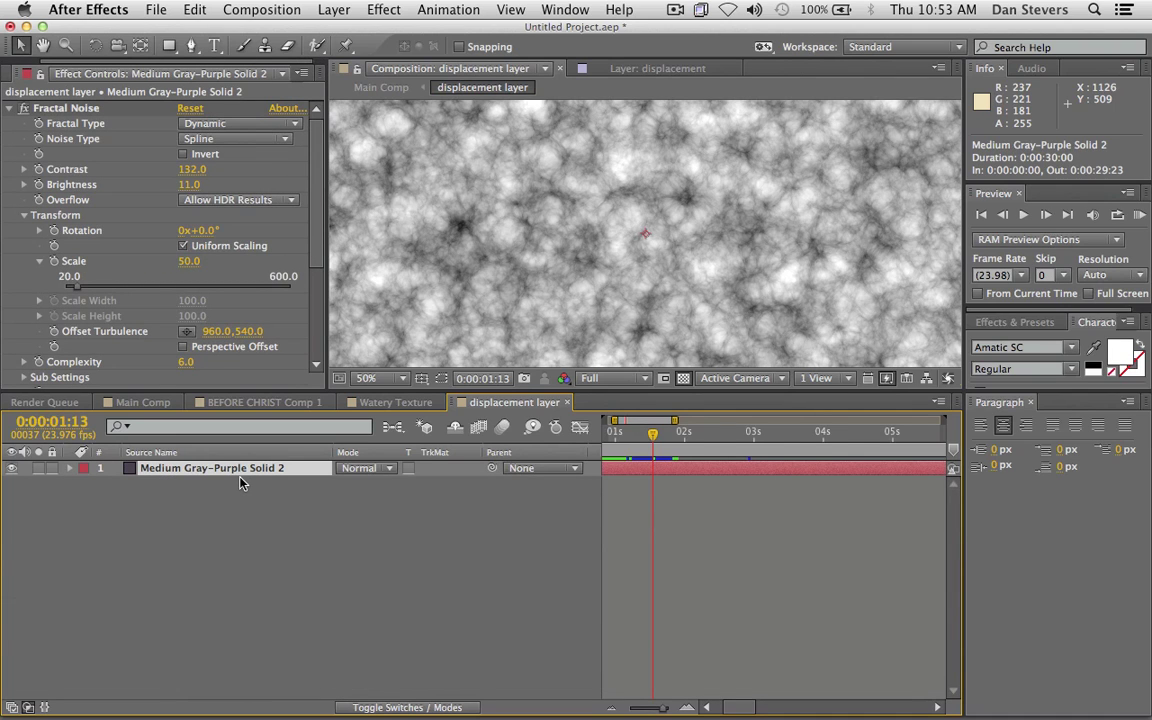
{"action": "key", "text": "super+shift+c"}
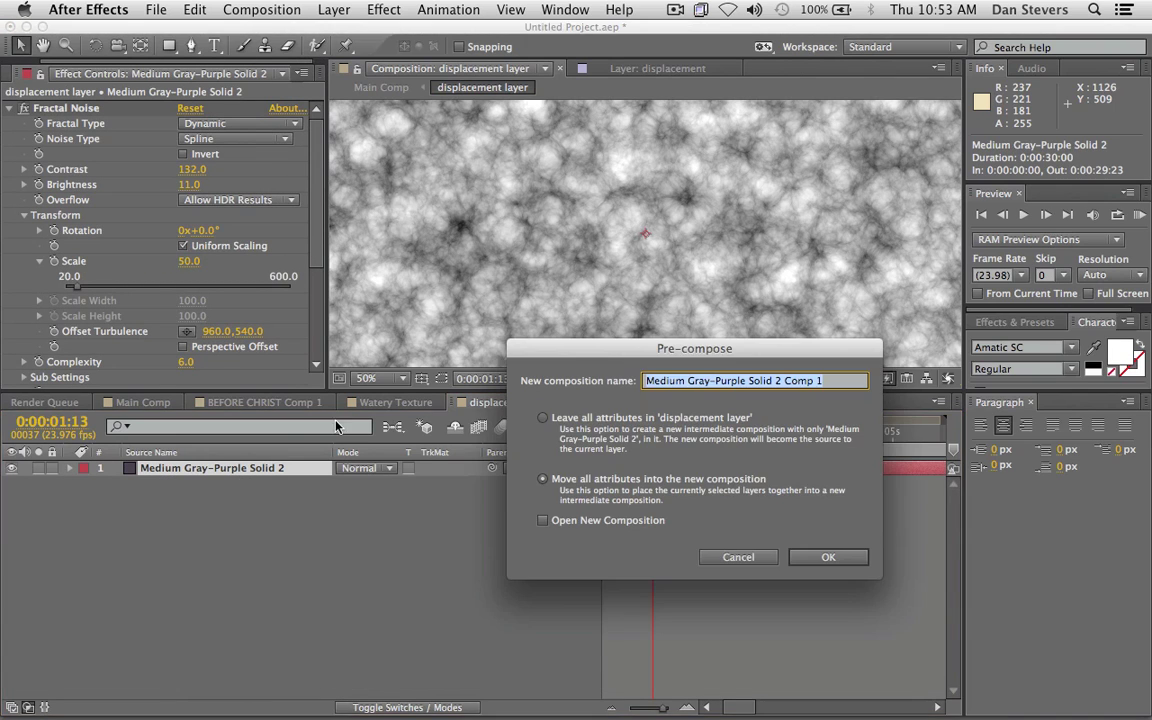
{"action": "left_click", "coordinate": [828, 557]}
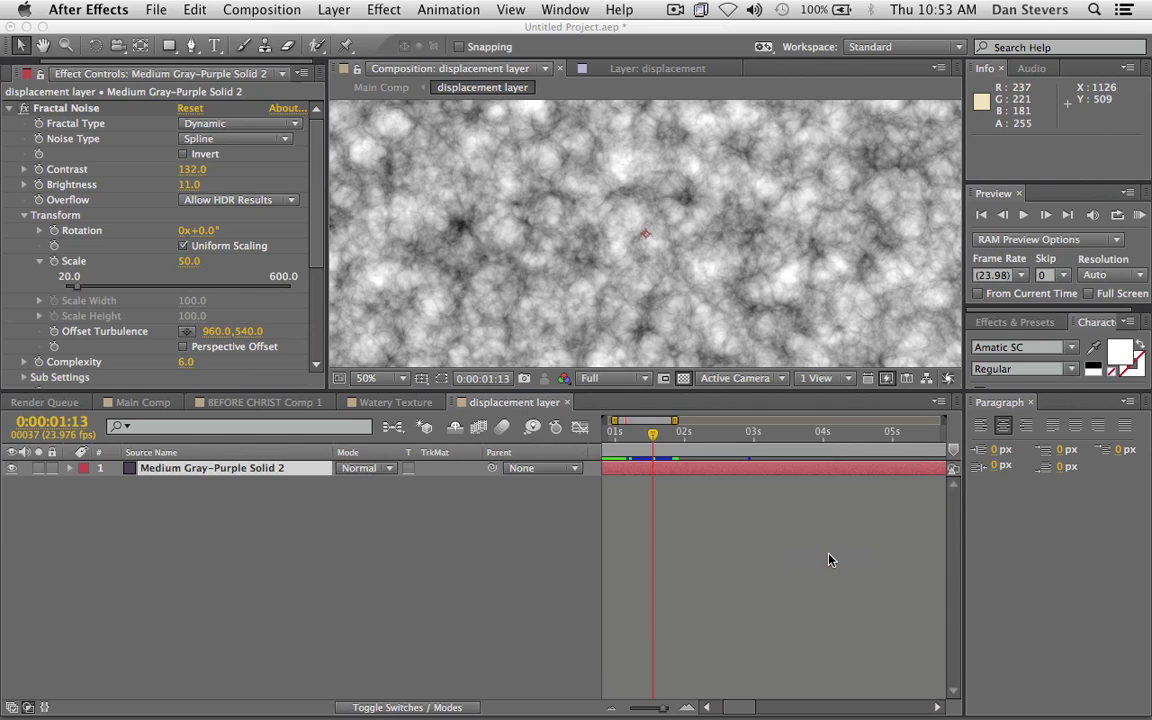
- Apply the Posterize Time effect to the pre-composed noise layer in the displacement layer comp
{"action": "left_click", "coordinate": [380, 8]}
{"action": "mouse_move", "coordinate": [450, 503]}
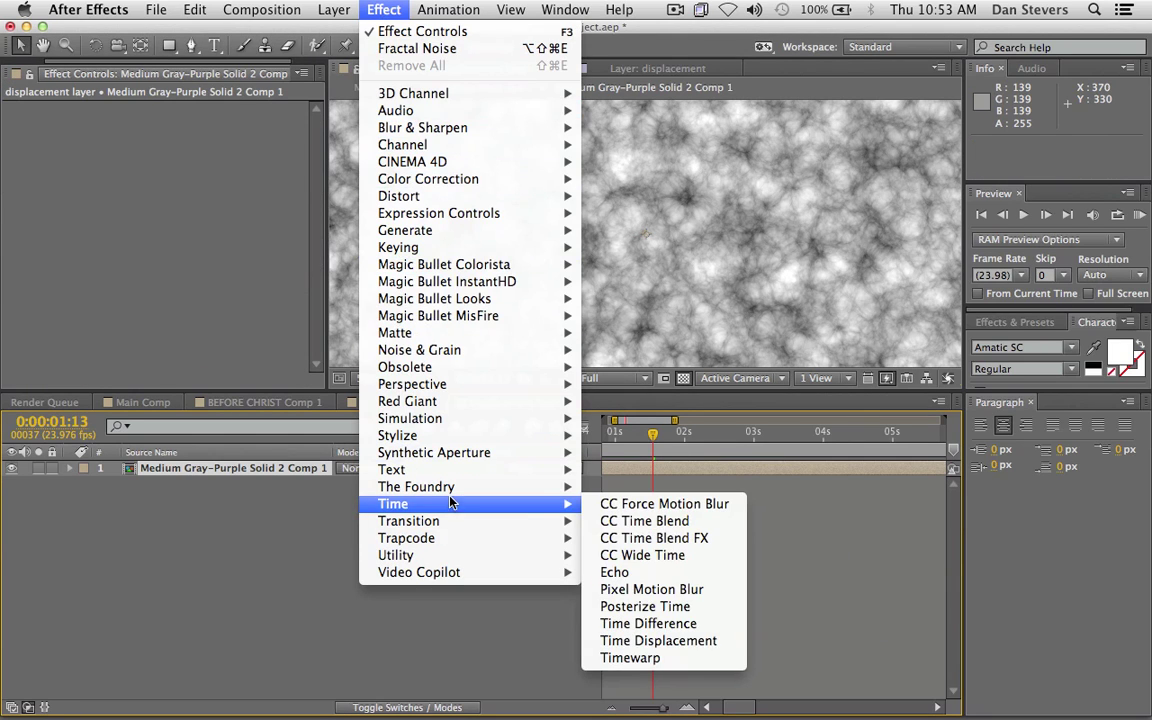
{"action": "left_click", "coordinate": [630, 607]}
{"action": "left_click_drag", "start_coordinate": [290, 393], "coordinate": [290, 496]}
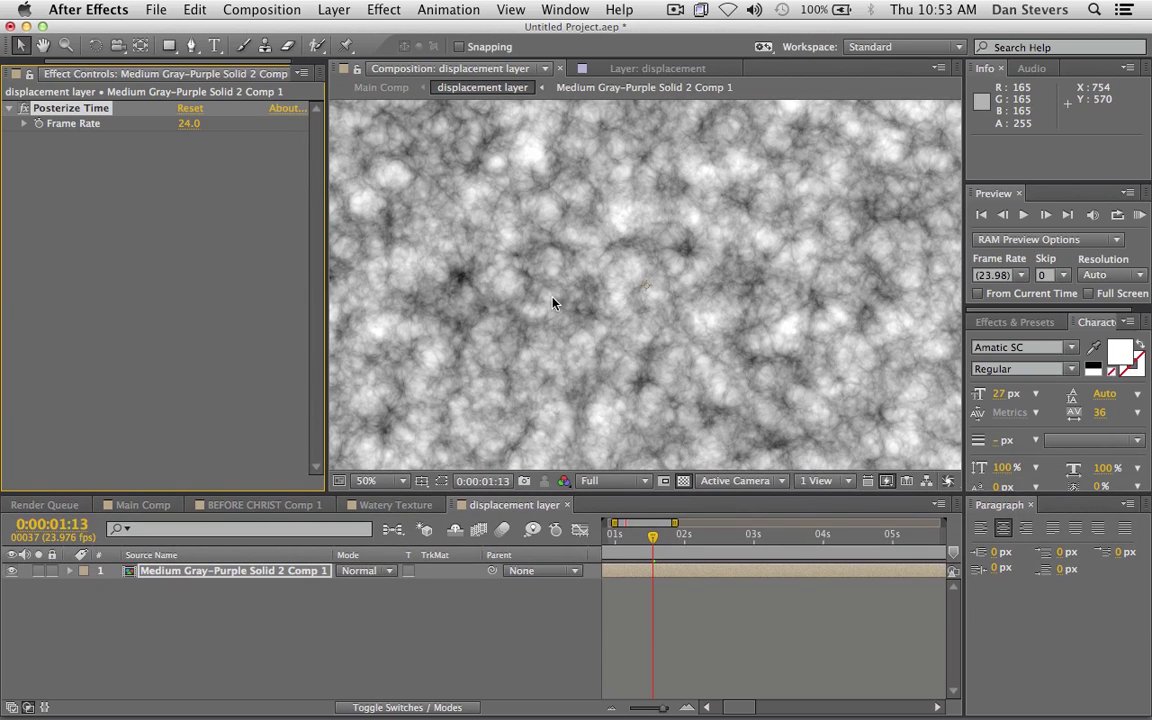
- Set the Posterize Time frame rate to 12 and scrub frame by frame through the noise to check how it holds
{"action": "key", "text": "slash"}
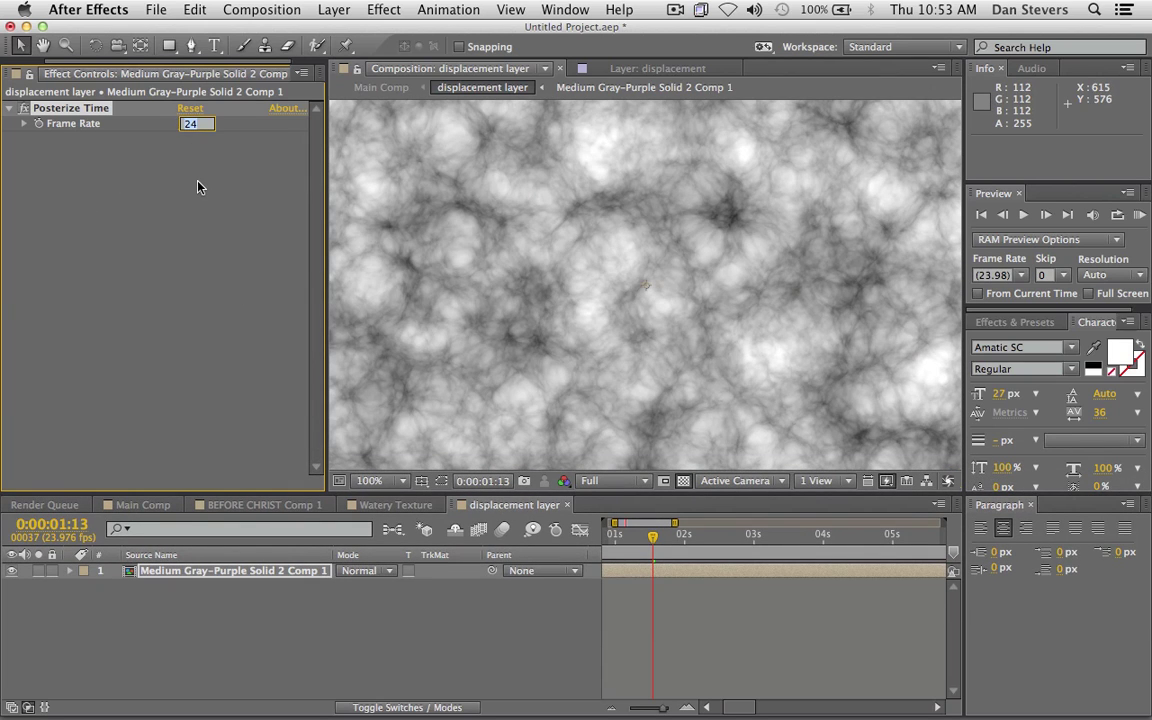
{"action": "type", "text": "10"}
{"action": "key", "text": "Return"}
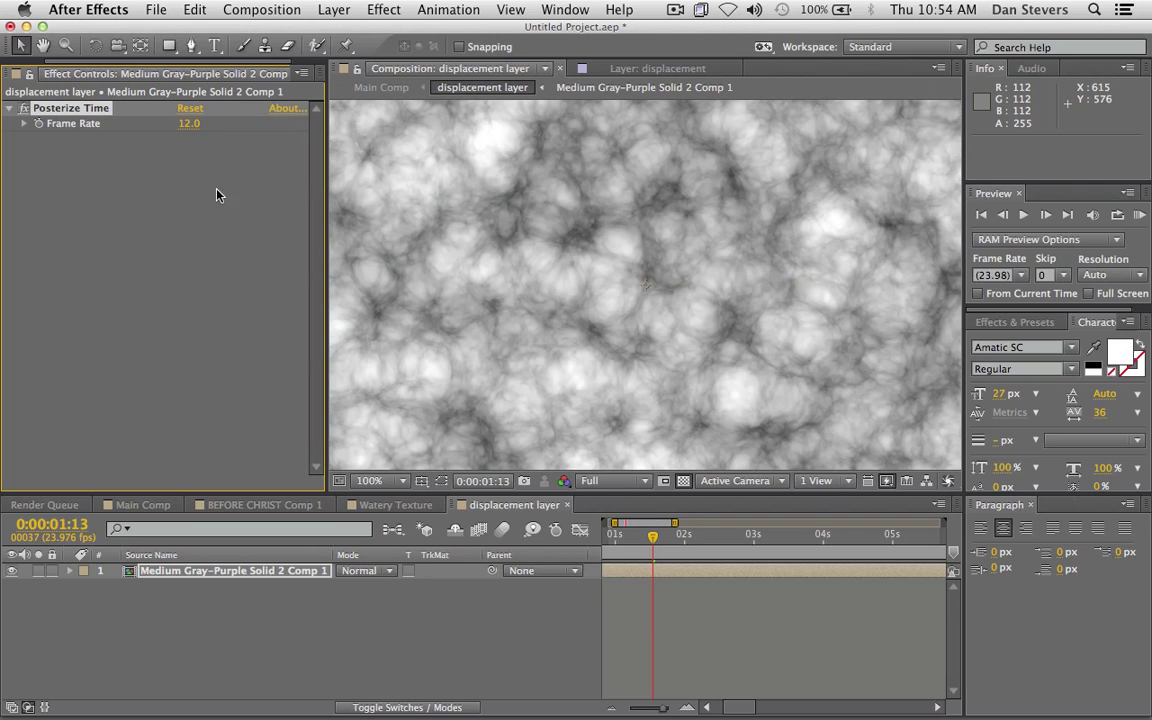
{"action": "key", "text": "equal"}
{"action": "key", "text": "equal"}
{"action": "key", "text": "equal"}
{"action": "left_click_drag", "start_coordinate": [656, 541], "coordinate": [814, 543]}
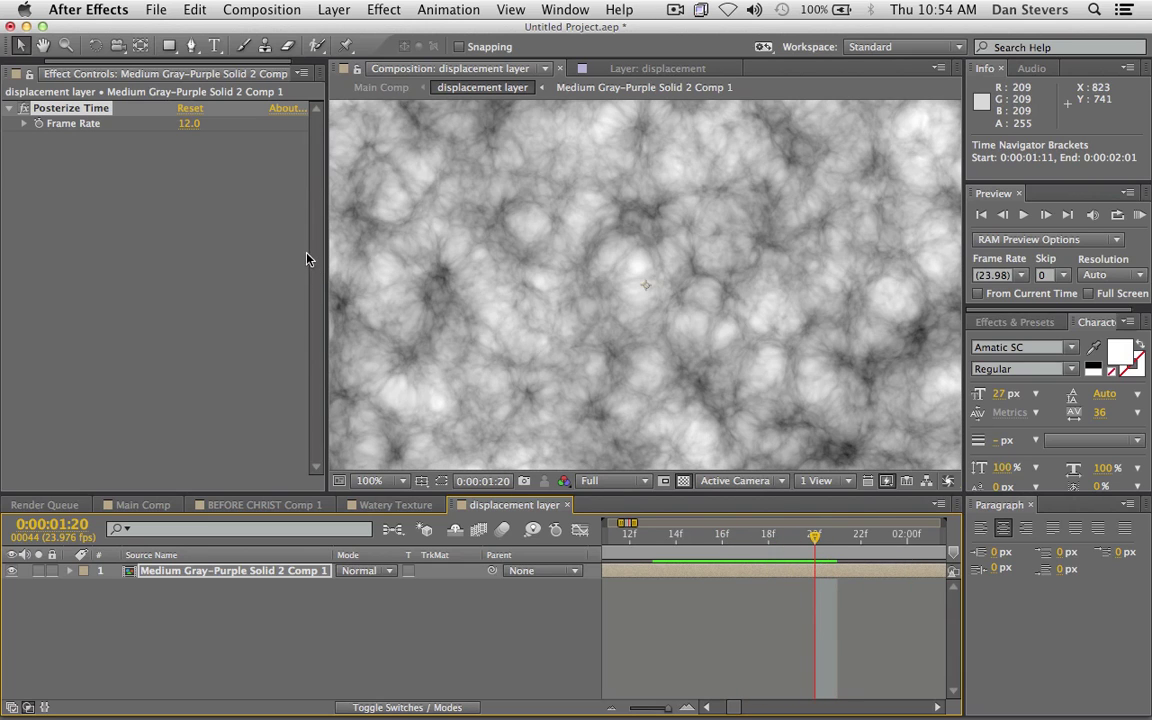
- Set the Posterize Time frame rate on the pre-composed noise layer to 10
{"action": "left_click", "coordinate": [193, 571]}
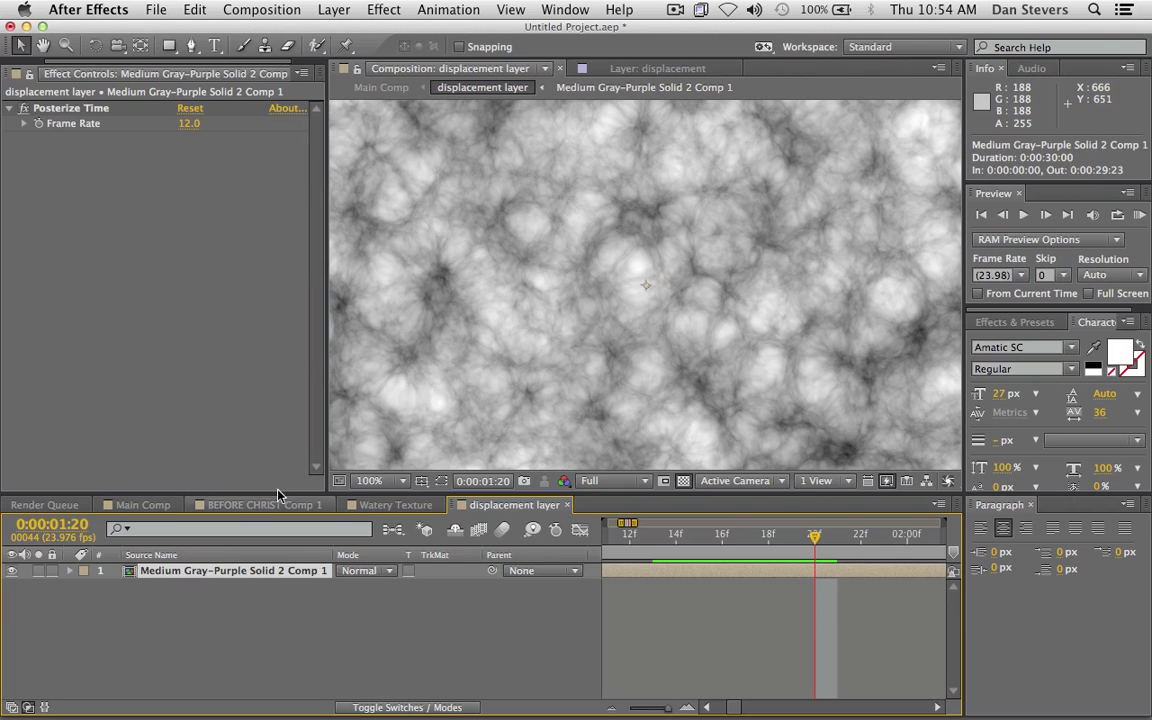
{"action": "left_click", "coordinate": [189, 124]}
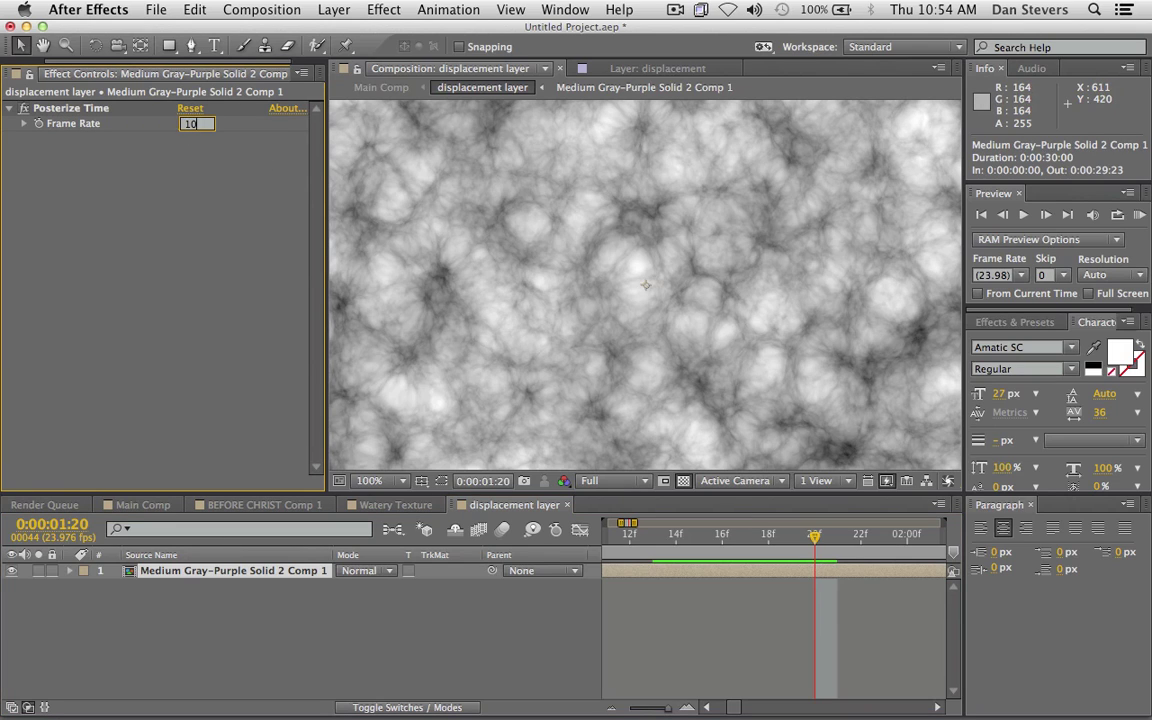
{"action": "key", "text": "Return"}
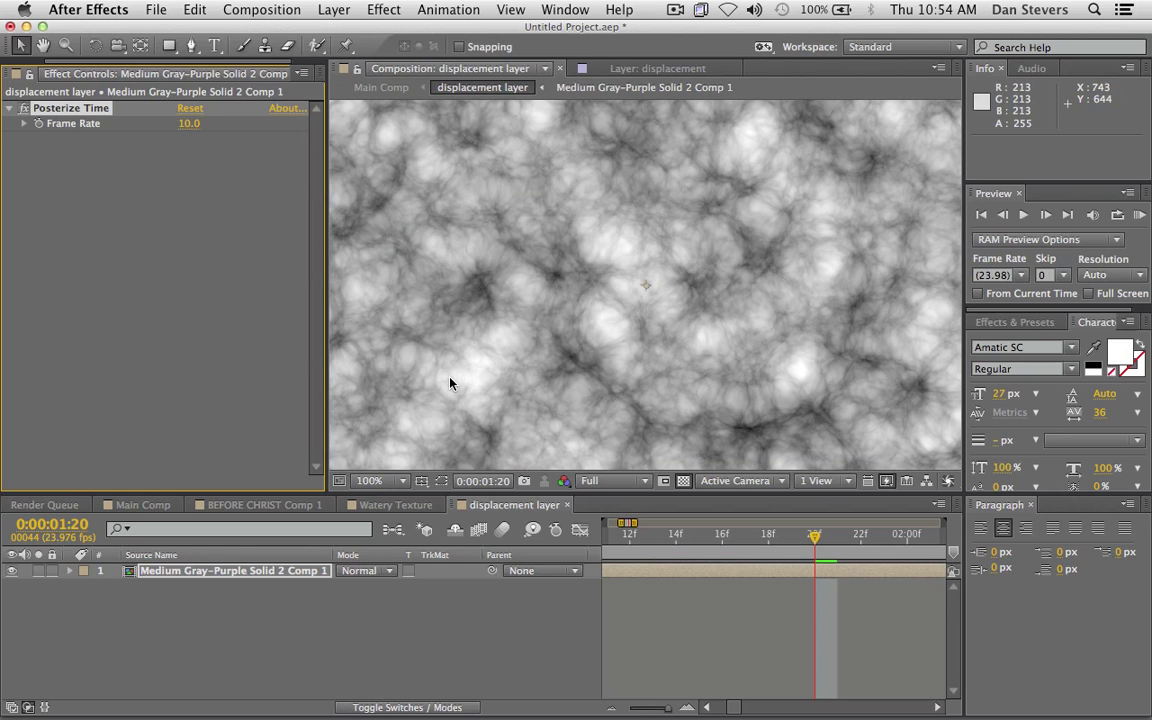
- Review the nesting by switching between Main Comp, the displacement layer comp and the noise pre-comp, ending in Main Comp
{"action": "left_click", "coordinate": [389, 93]}
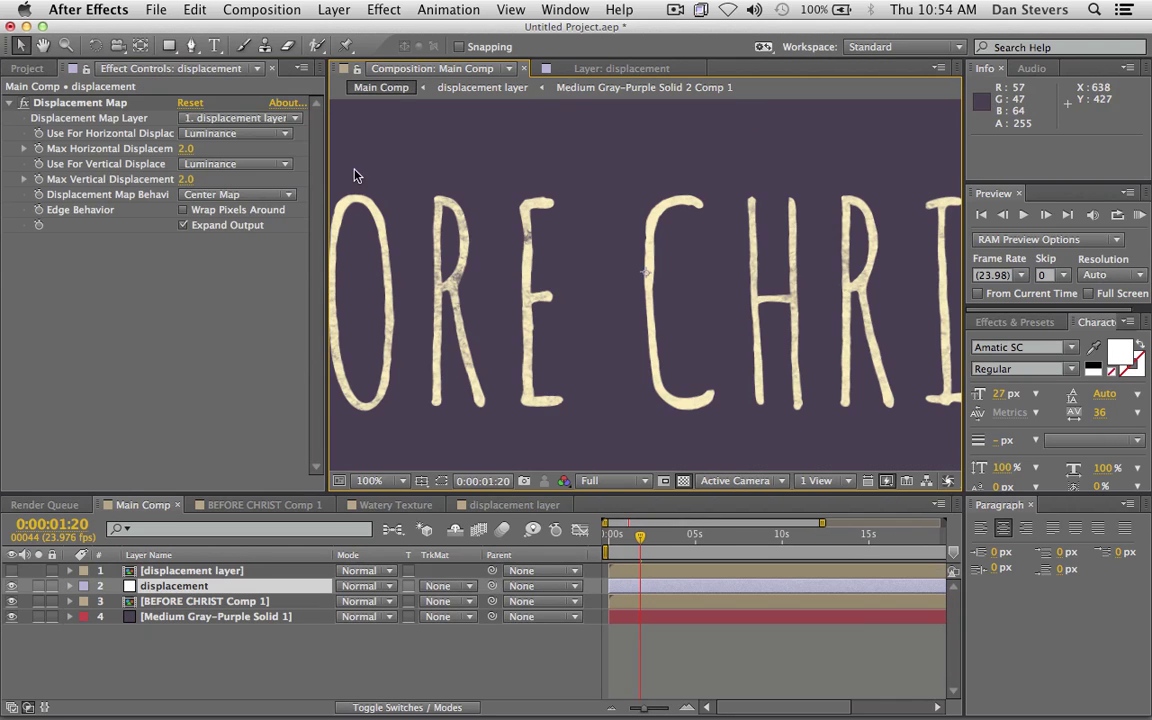
{"action": "left_click", "coordinate": [466, 88]}
{"action": "left_click", "coordinate": [381, 88]}
{"action": "left_click", "coordinate": [474, 90]}
{"action": "left_click", "coordinate": [592, 88]}
{"action": "left_click", "coordinate": [472, 88]}
{"action": "left_click", "coordinate": [383, 88]}
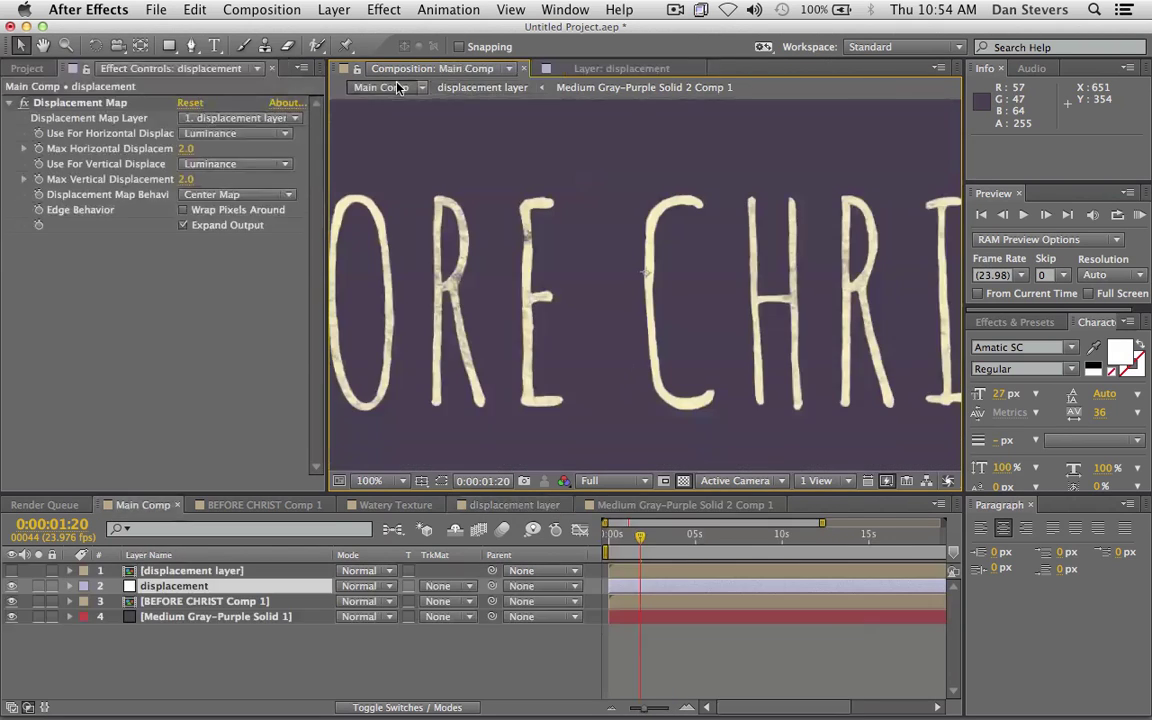
{"action": "left_click", "coordinate": [451, 88]}
{"action": "left_click", "coordinate": [595, 88]}
{"action": "left_click", "coordinate": [468, 88]}
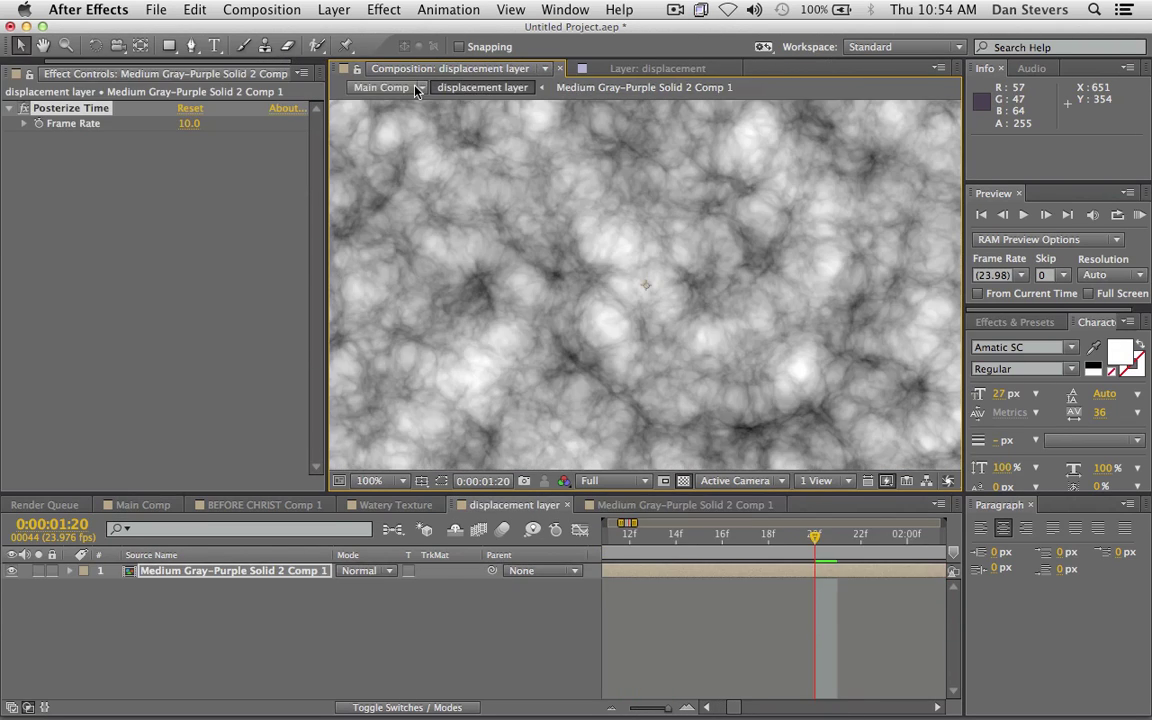
{"action": "left_click", "coordinate": [381, 88]}
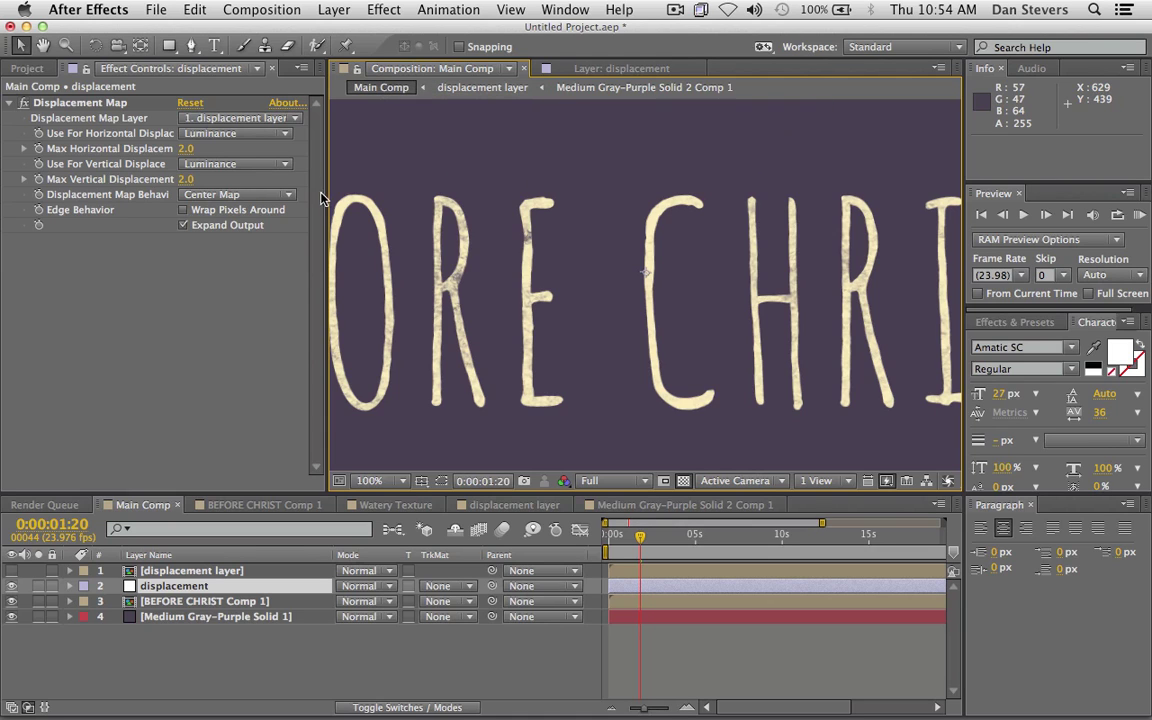
- Enlarge the composition view, run a RAM preview of the jittering title, and inspect it at 50% and 100% zoom
{"action": "left_click_drag", "start_coordinate": [324, 190], "coordinate": [273, 190]}
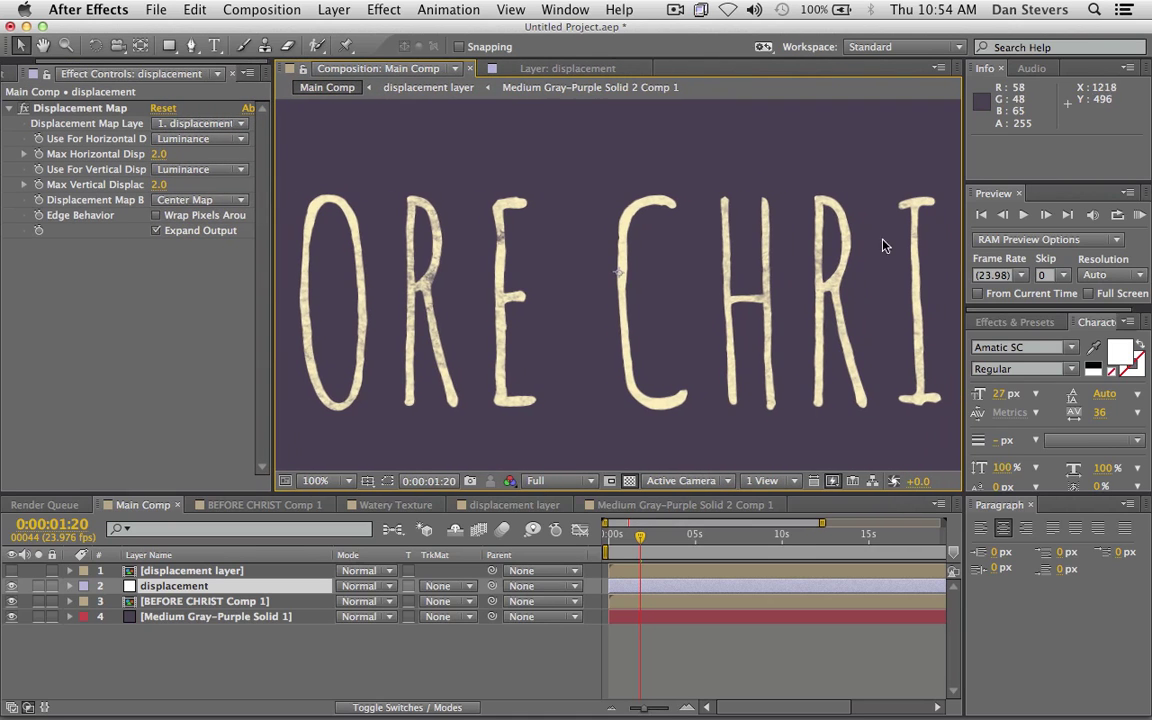
{"action": "left_click", "coordinate": [1139, 214]}
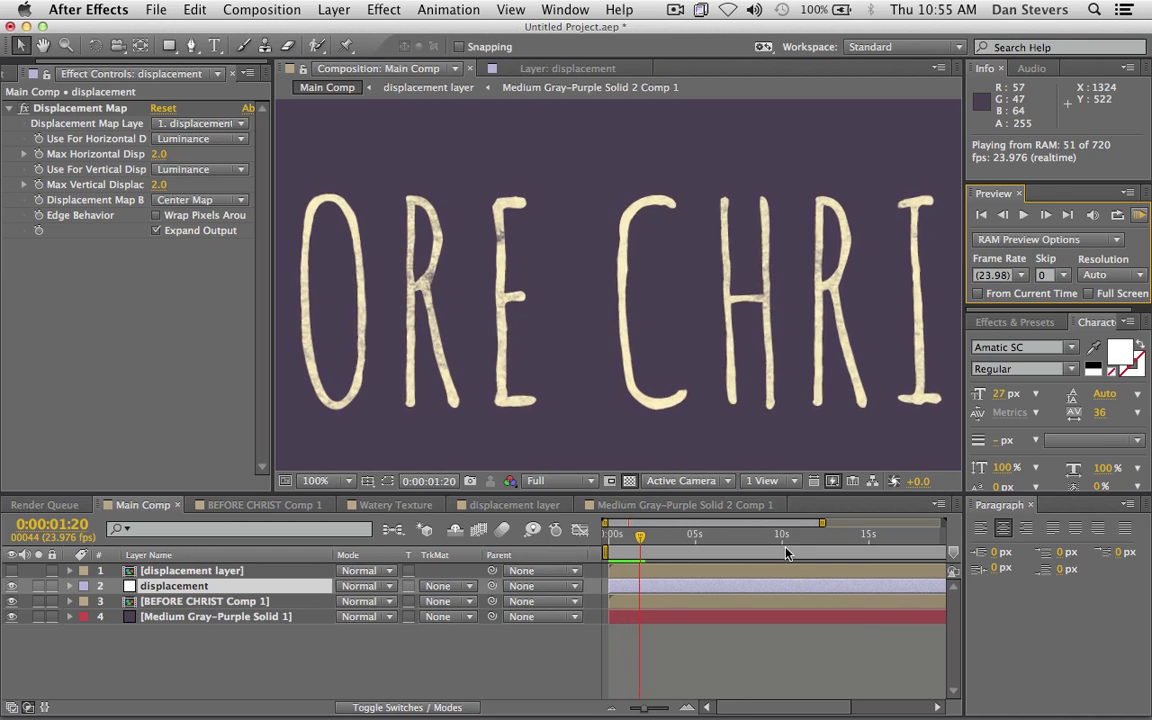
{"action": "left_click", "coordinate": [617, 535]}
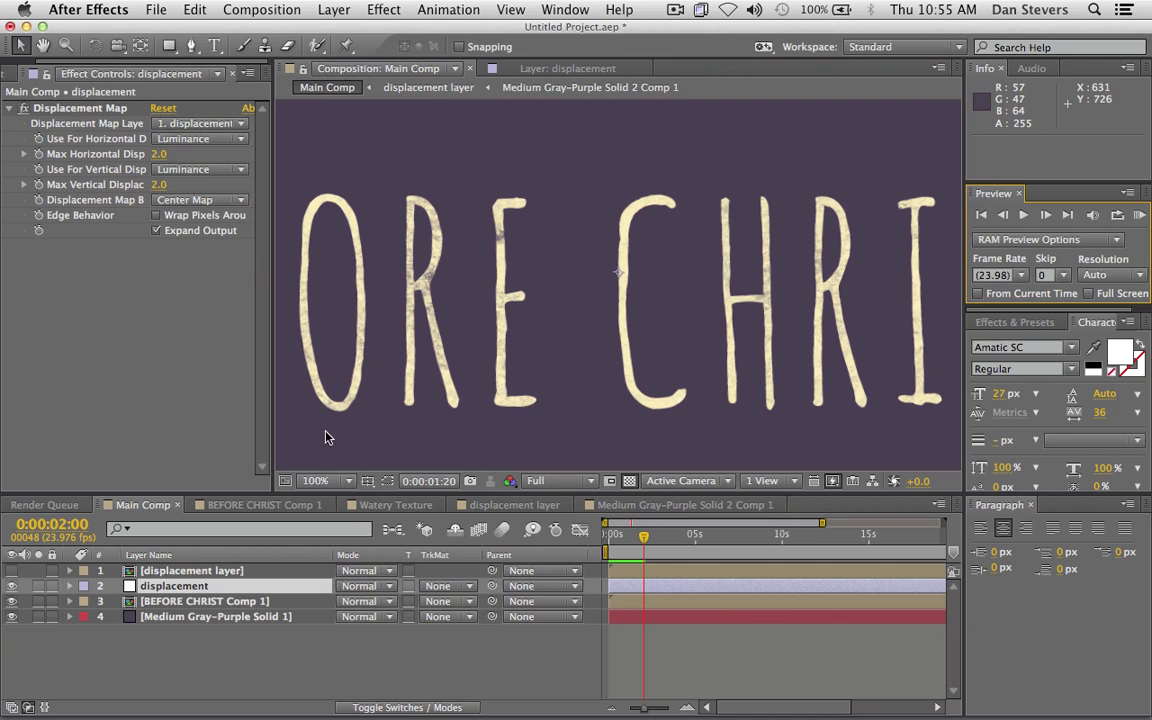
{"action": "key", "text": "comma"}
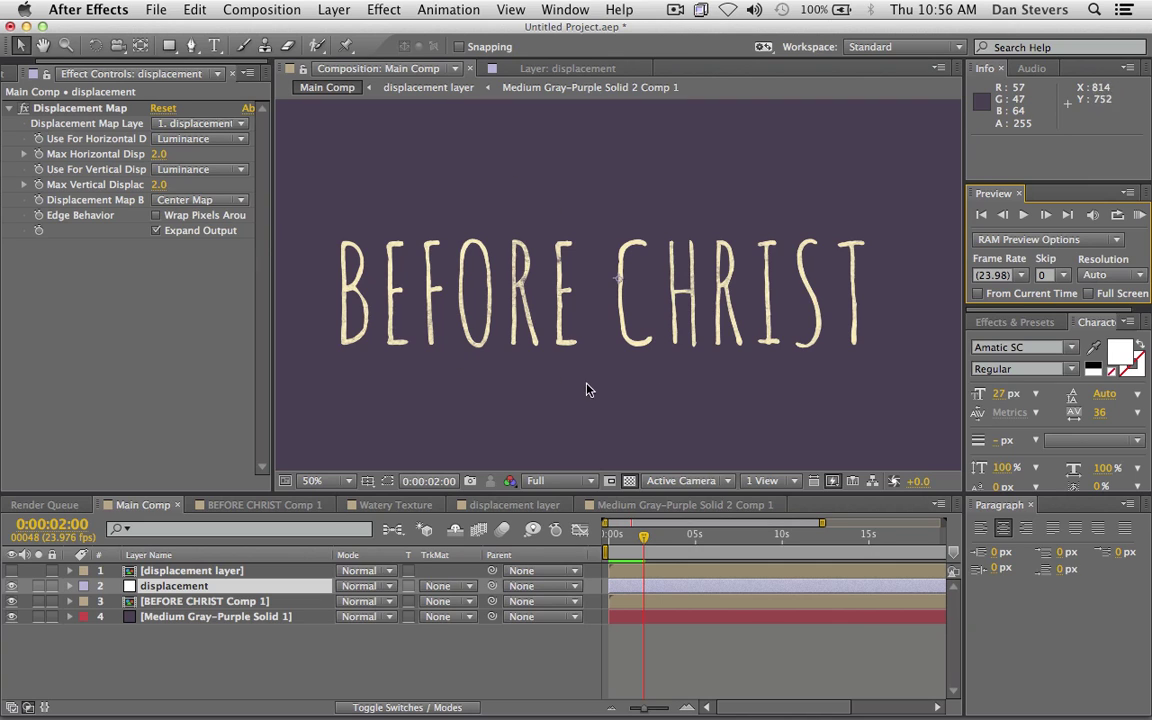
{"action": "key", "text": "period"}
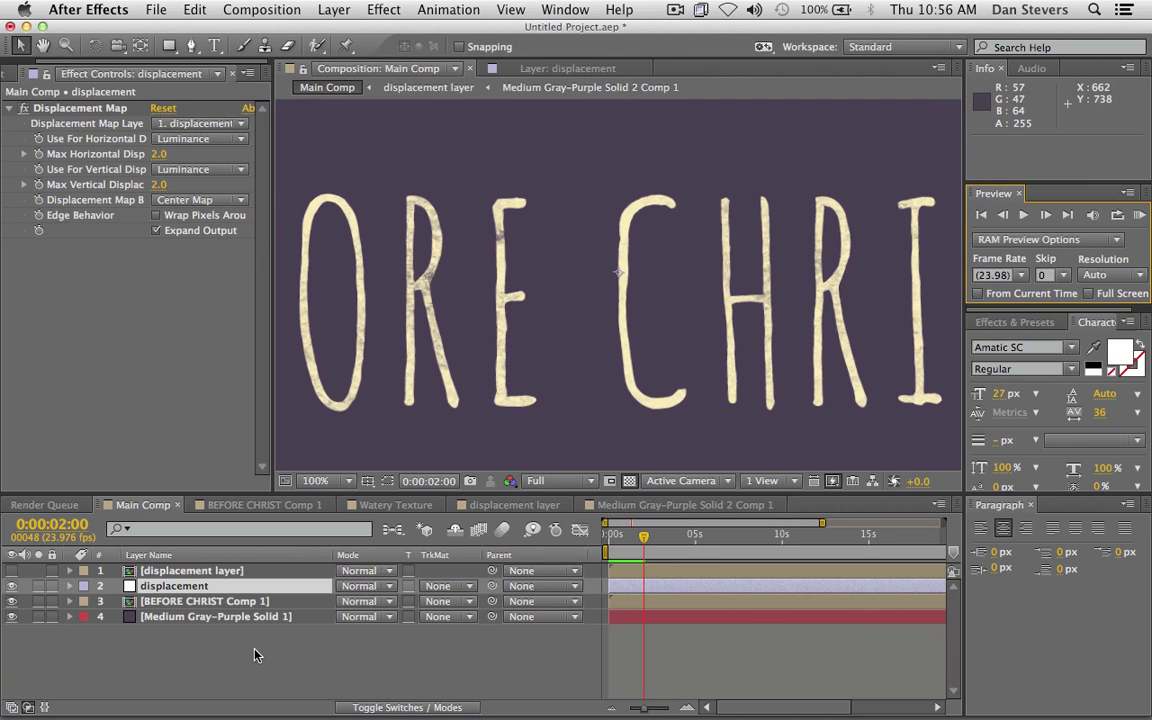
- Create a new solid layer named dust at the top of Main Comp
{"action": "left_click", "coordinate": [336, 9]}
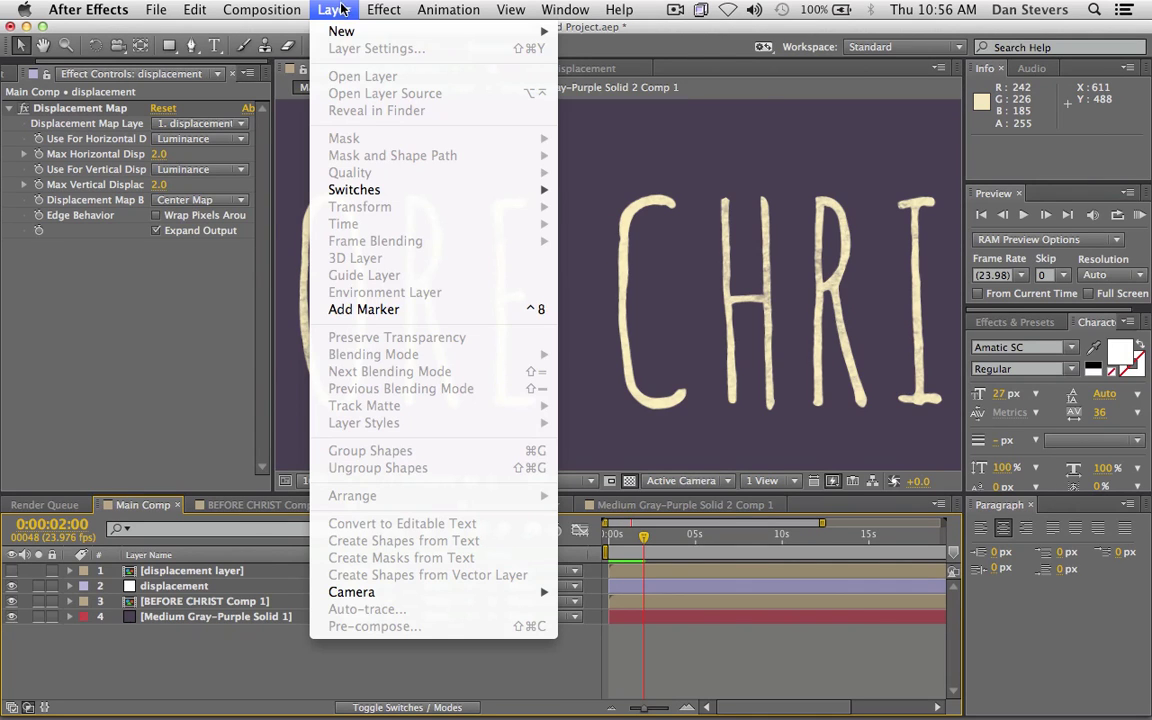
{"action": "mouse_move", "coordinate": [346, 37]}
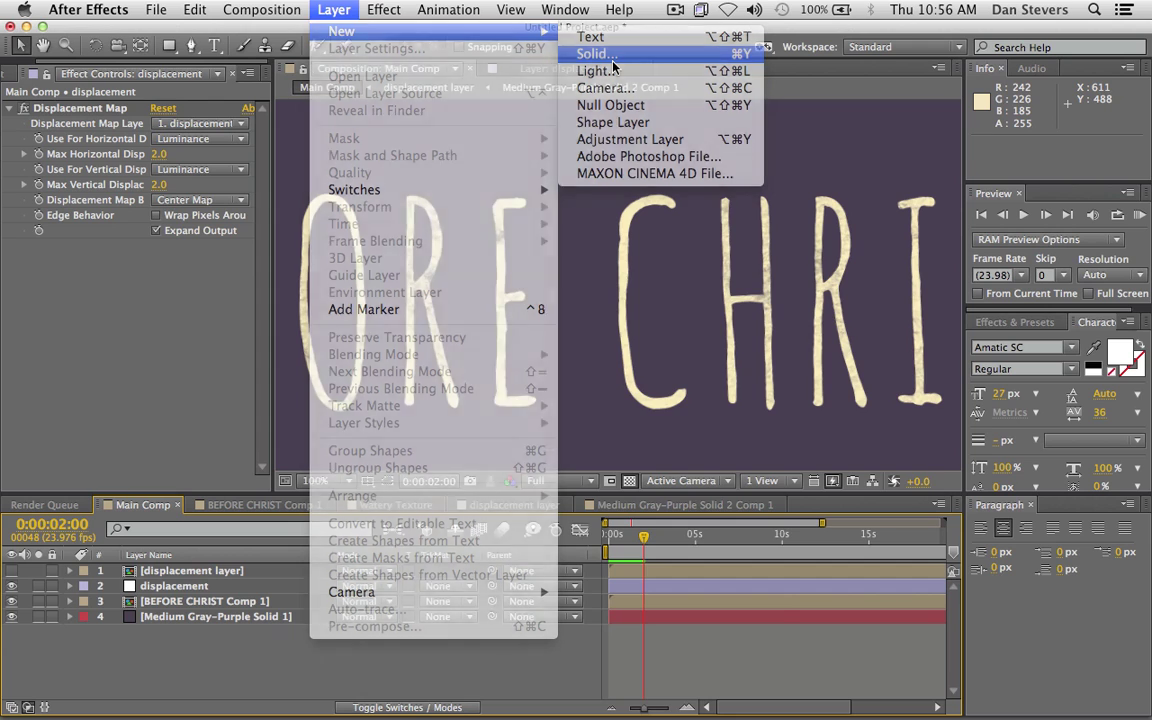
{"action": "left_click", "coordinate": [613, 62]}
{"action": "type", "text": "du"}
{"action": "key", "text": "Return"}
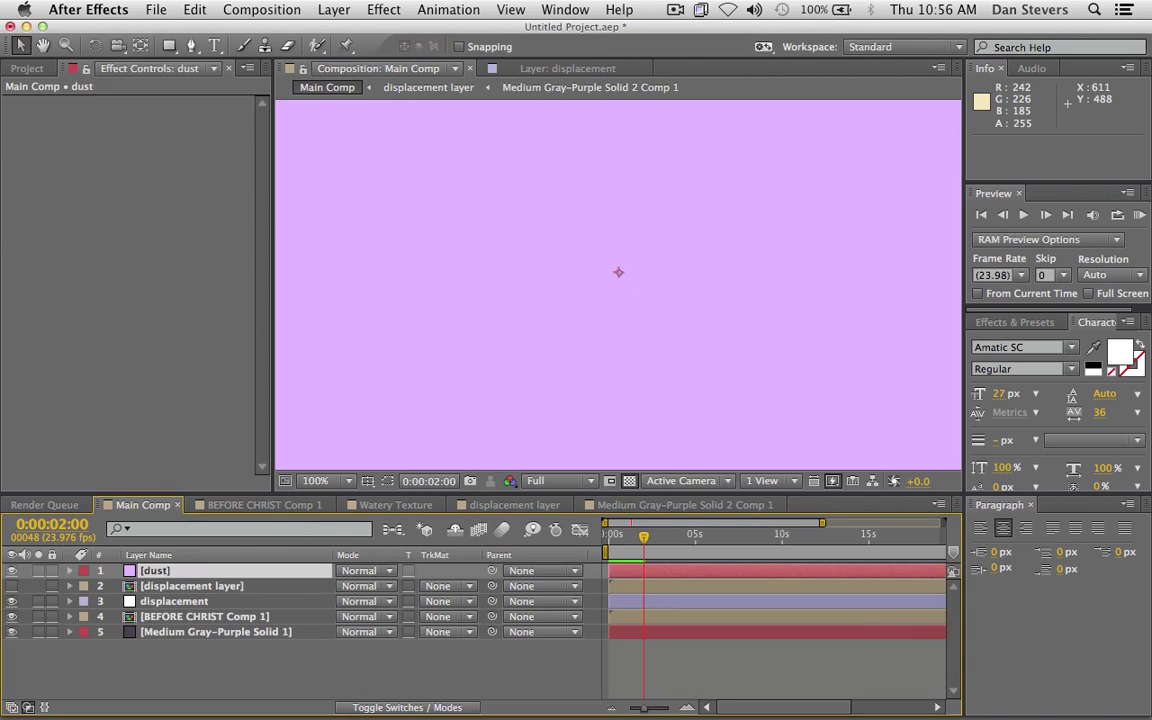
- Apply the Fractal Noise effect to the dust solid
{"action": "left_click", "coordinate": [384, 8]}
{"action": "left_click", "coordinate": [384, 8]}
{"action": "left_click", "coordinate": [384, 8]}
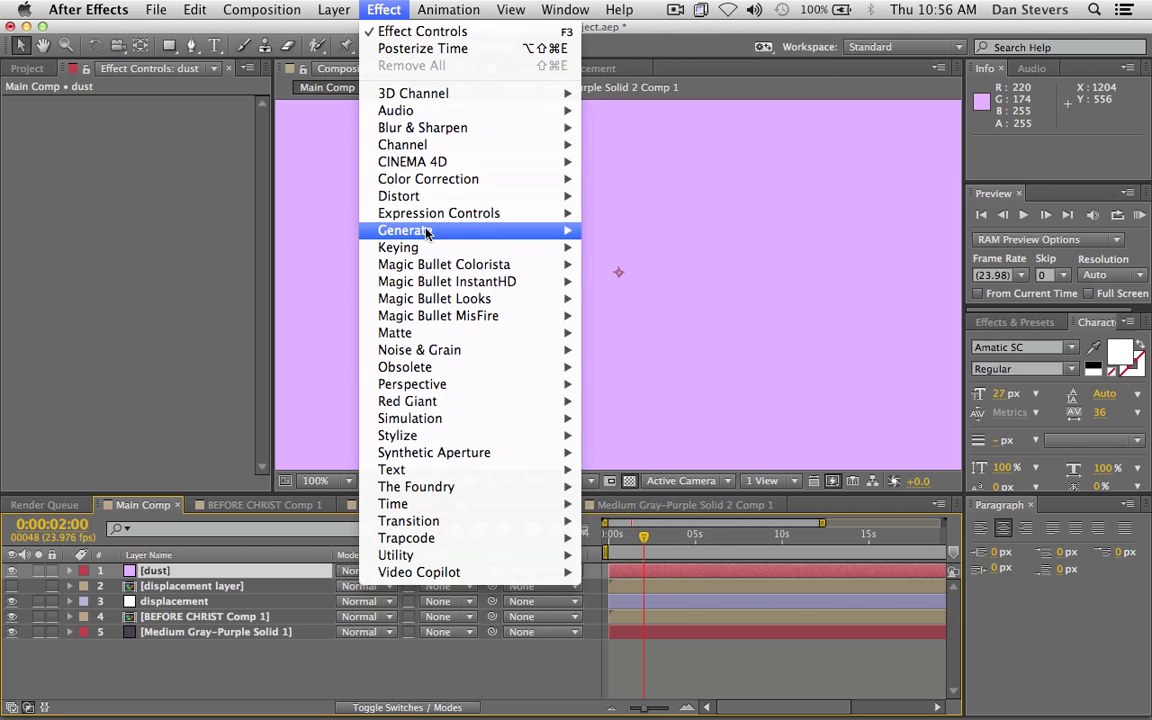
{"action": "mouse_move", "coordinate": [515, 352]}
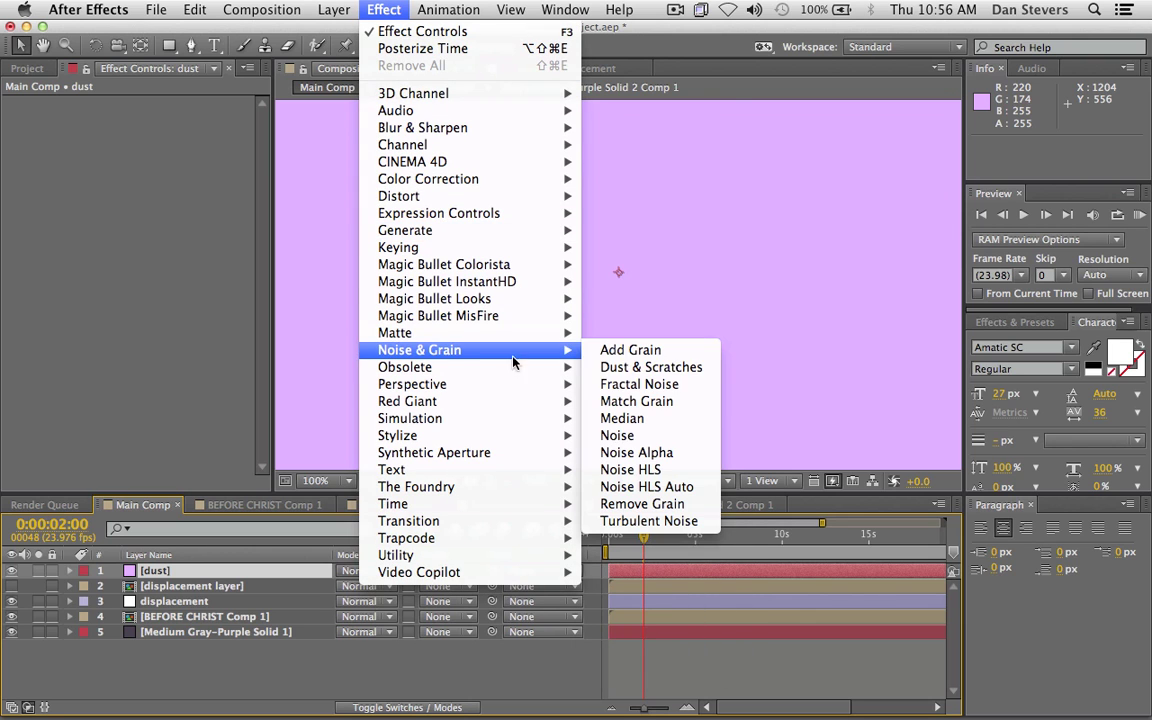
{"action": "left_click", "coordinate": [666, 385]}
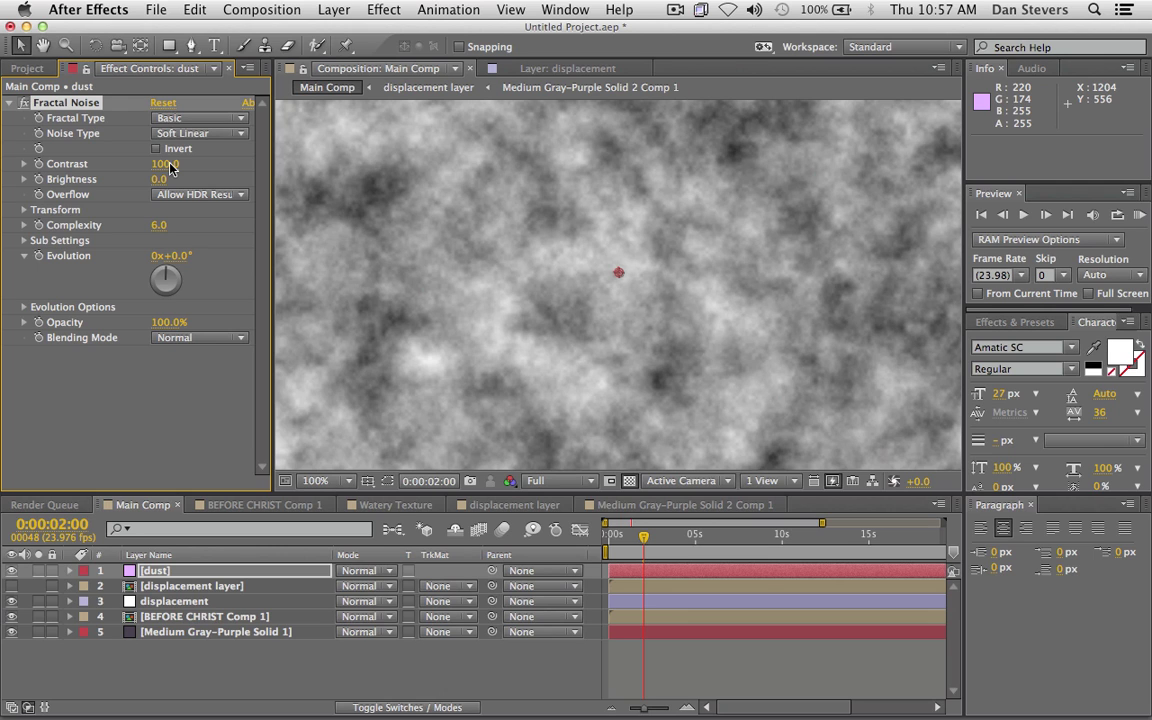
- Set the dust layer's Fractal Noise contrast to 450 and brightness to 250
{"action": "left_click", "coordinate": [168, 164]}
{"action": "type", "text": "450"}
{"action": "key", "text": "Return"}
{"action": "left_click", "coordinate": [157, 178]}
{"action": "type", "text": "25"}
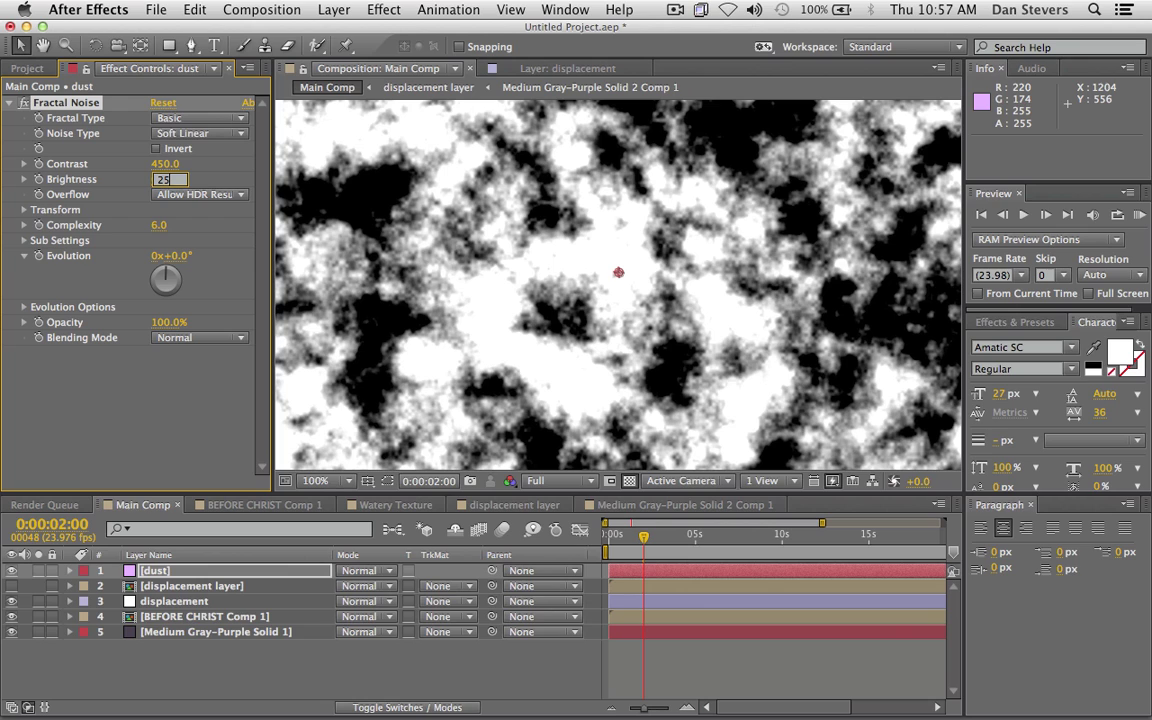
{"action": "type", "text": "0"}
{"action": "key", "text": "Return"}
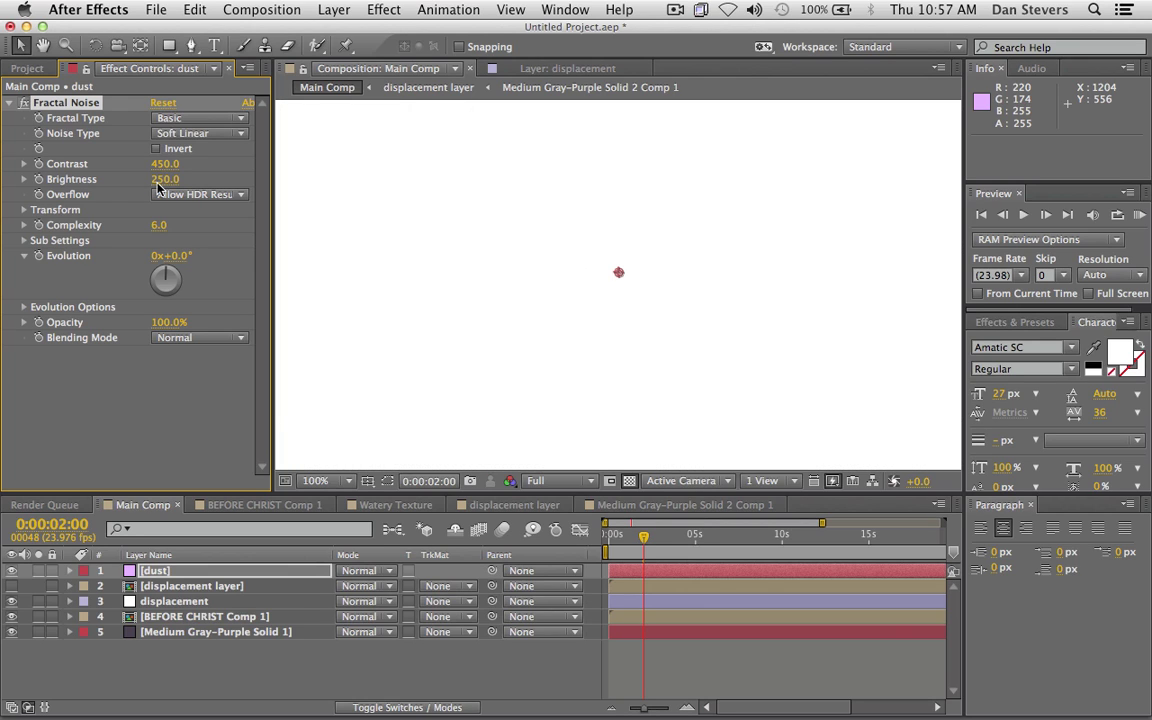
- Set the fractal noise scale to 50 and reveal the effect's Evolution Options
{"action": "left_click", "coordinate": [24, 209]}
{"action": "left_click", "coordinate": [165, 256]}
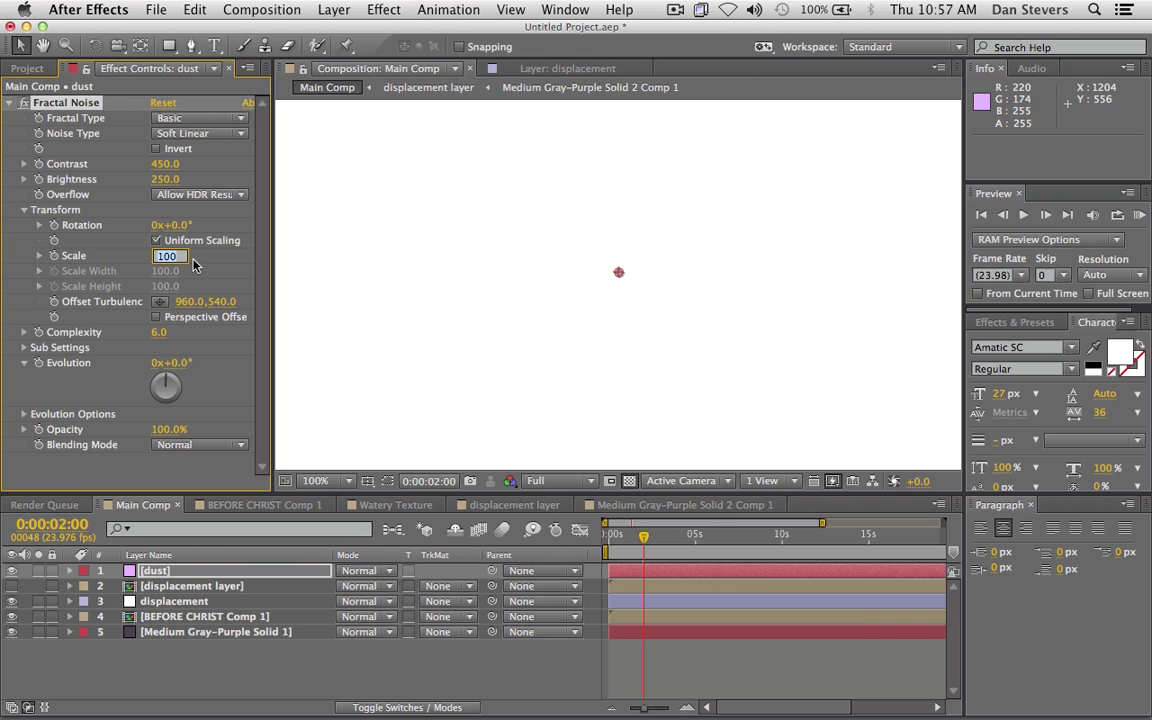
{"action": "type", "text": "50"}
{"action": "key", "text": "Return"}
{"action": "left_click", "coordinate": [40, 255]}
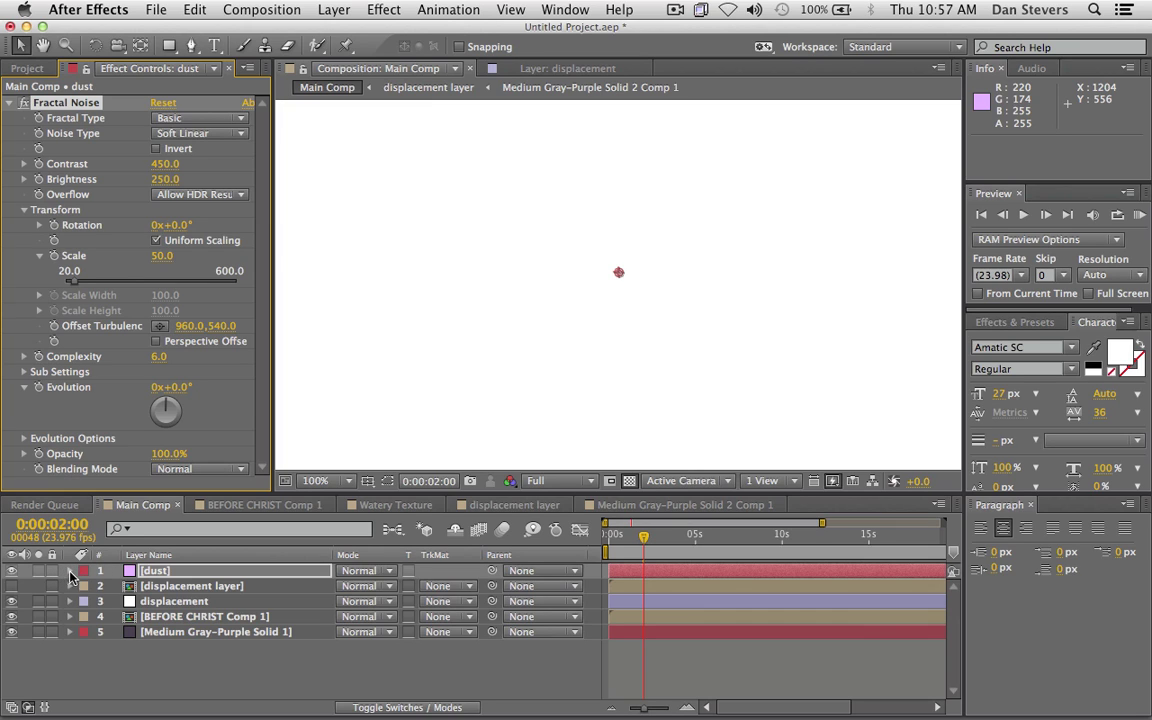
{"action": "left_click", "coordinate": [23, 438]}
{"action": "scroll", "coordinate": [22, 446], "scroll_direction": "down", "scroll_amount": 2}
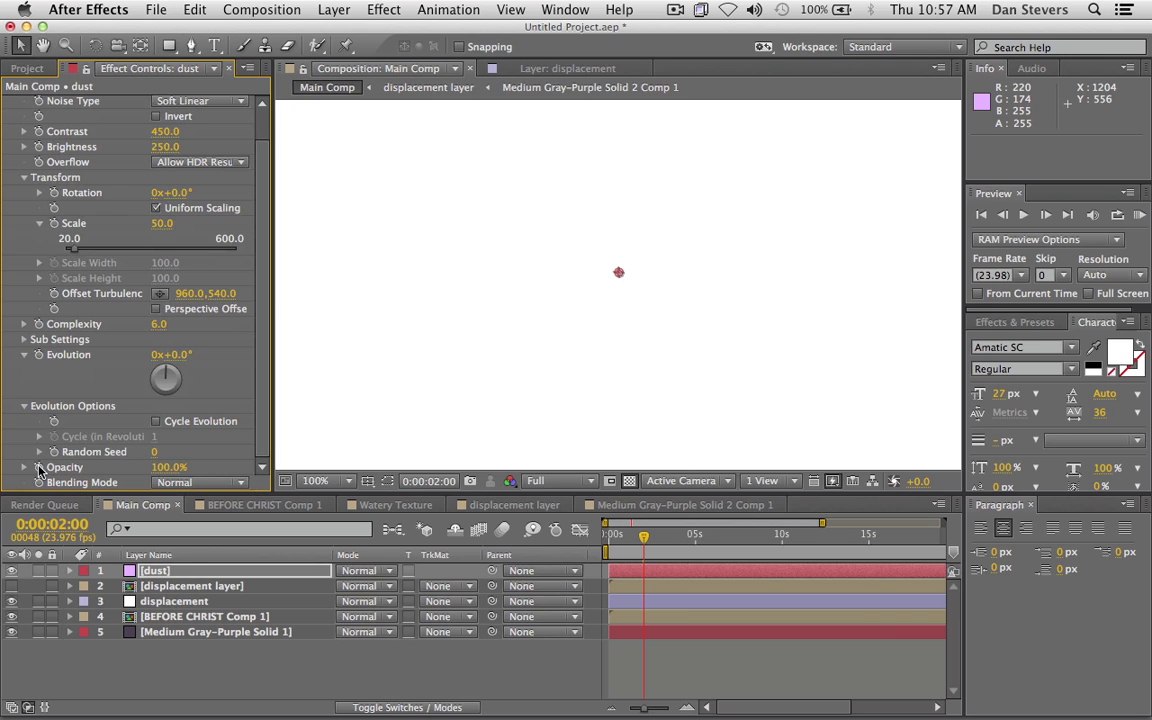
{"action": "left_click", "coordinate": [39, 467], "text": "alt"}
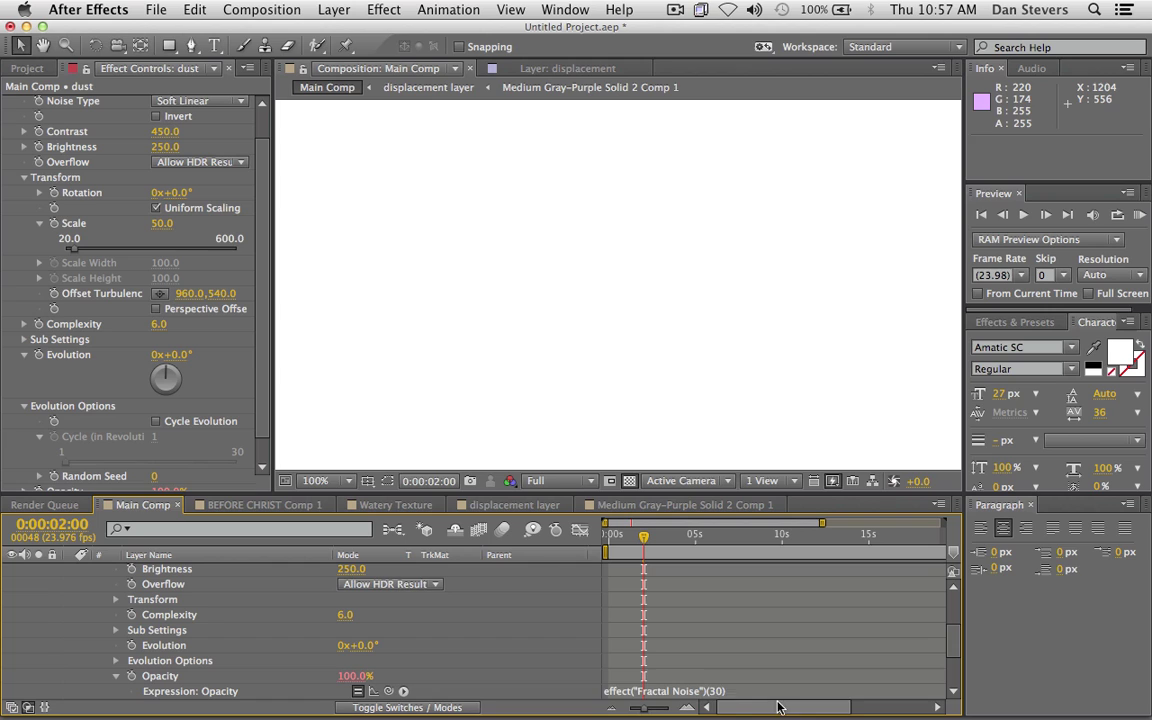
{"action": "left_click", "coordinate": [713, 689]}
{"action": "key", "text": "BackSpace"}
{"action": "key", "text": "KP_Enter"}
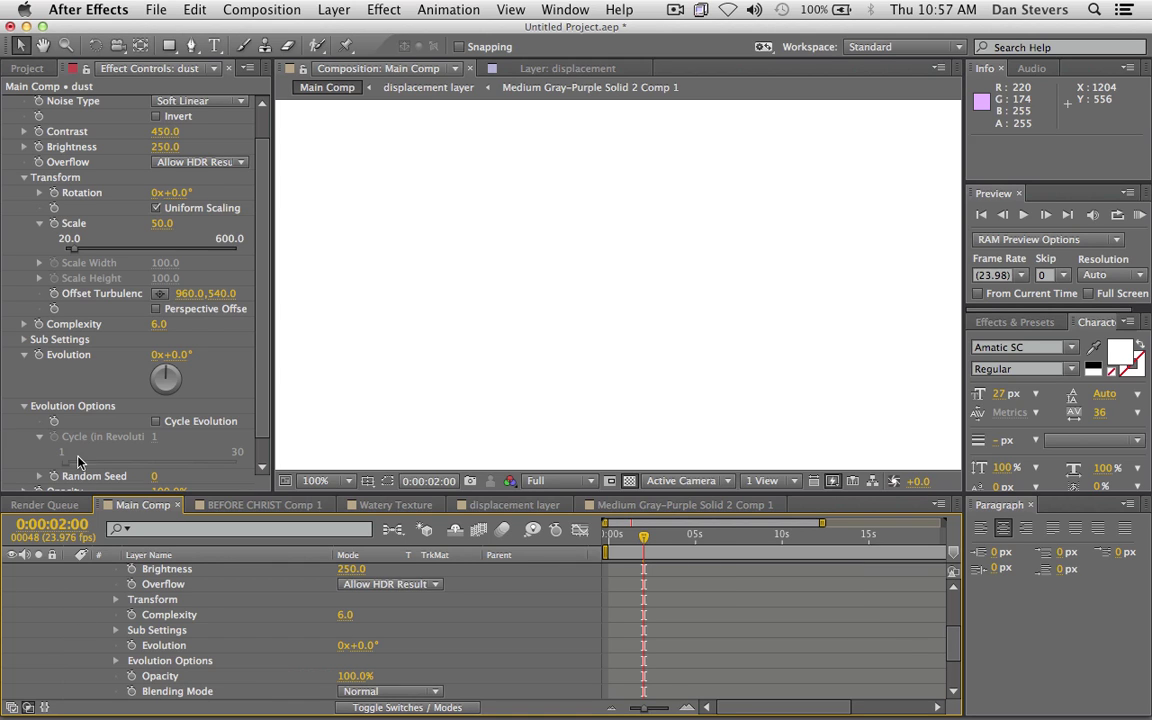
- Add the expression time*24 to the Random Seed of the dust layer's Fractal Noise
{"action": "left_click", "coordinate": [54, 476], "text": "alt"}
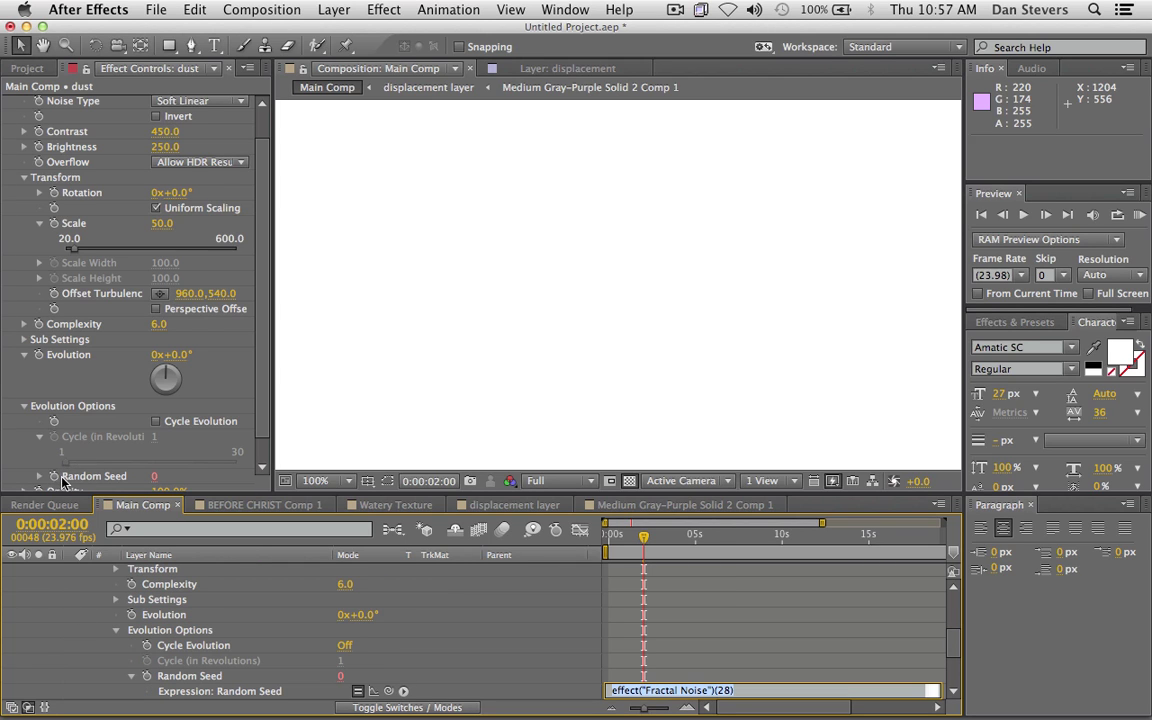
{"action": "type", "text": "time"}
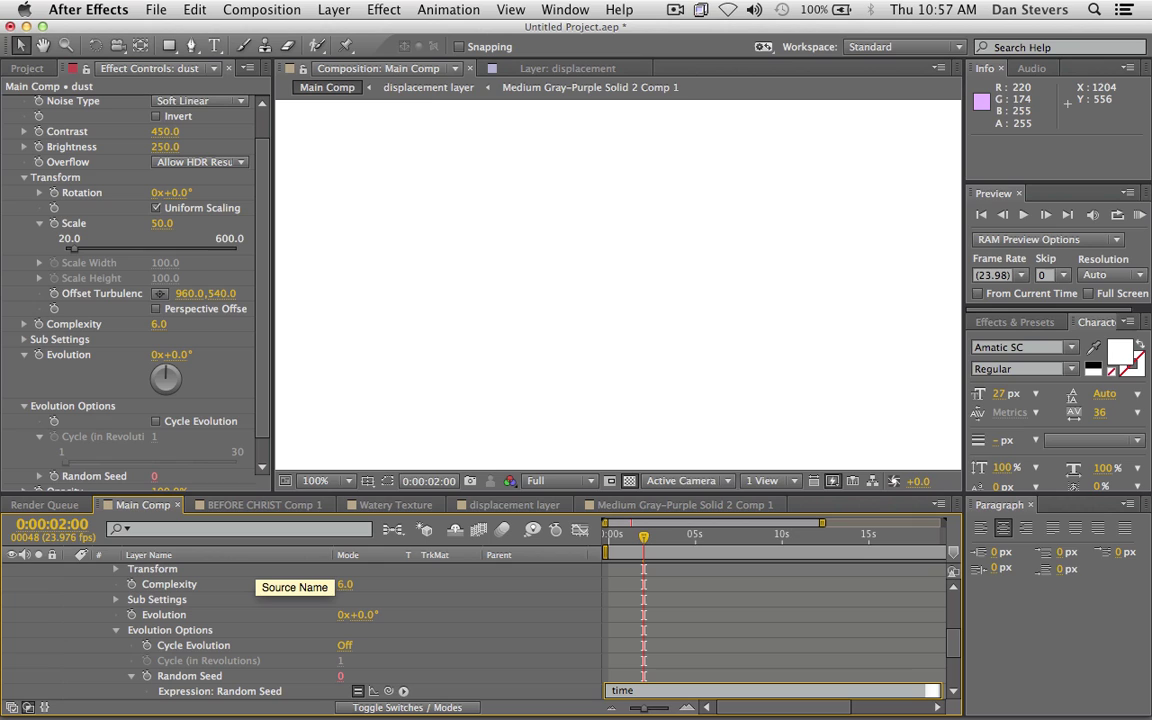
{"action": "type", "text": "*24"}
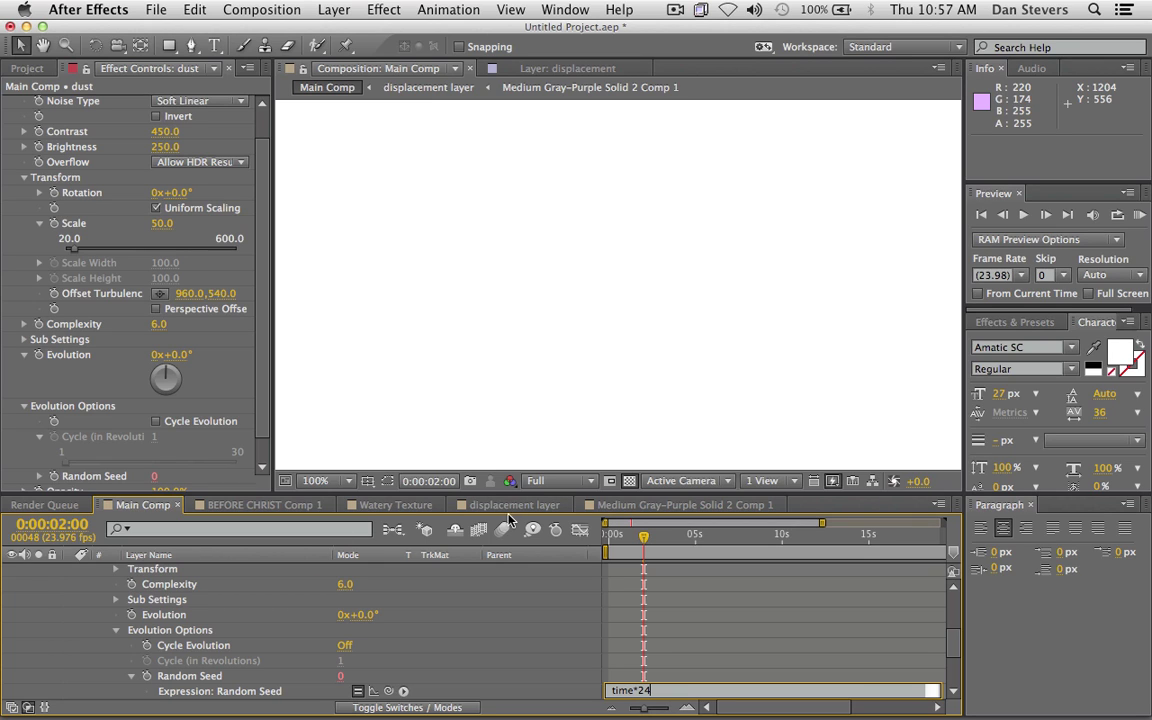
{"action": "left_click", "coordinate": [623, 604]}
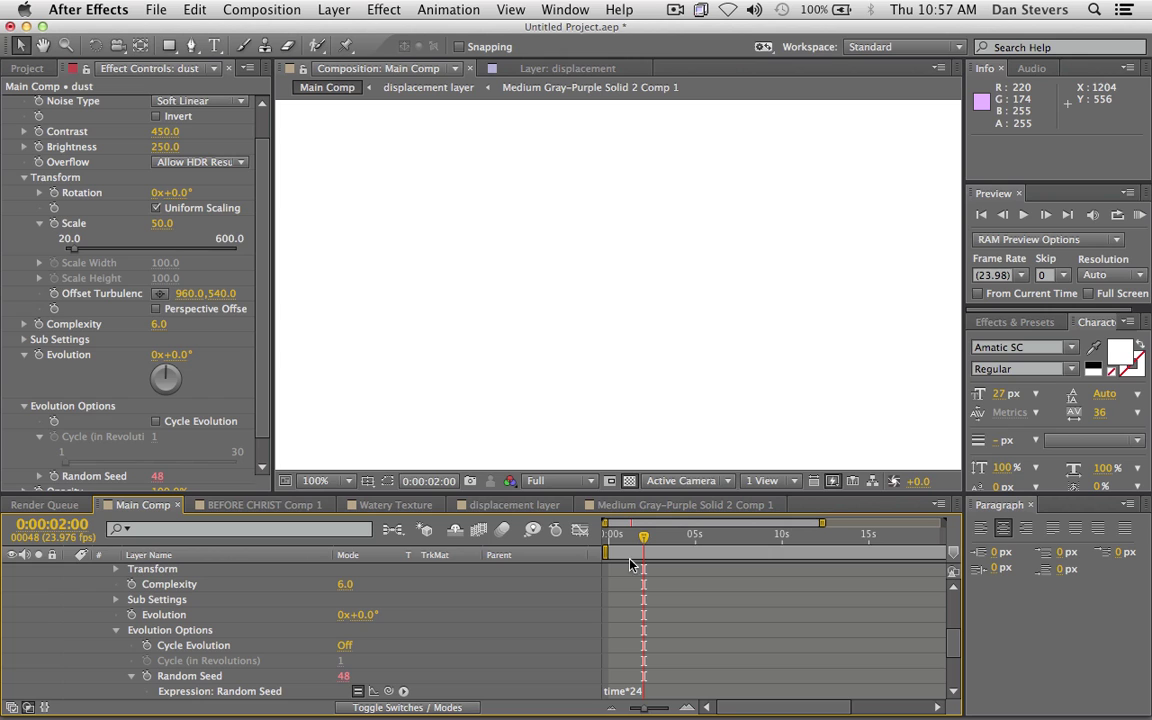
- Run a RAM preview of the animated noise on the dust layer, stop it, and collapse the layer's properties
{"action": "scroll", "coordinate": [149, 600], "scroll_direction": "up", "scroll_amount": 5}
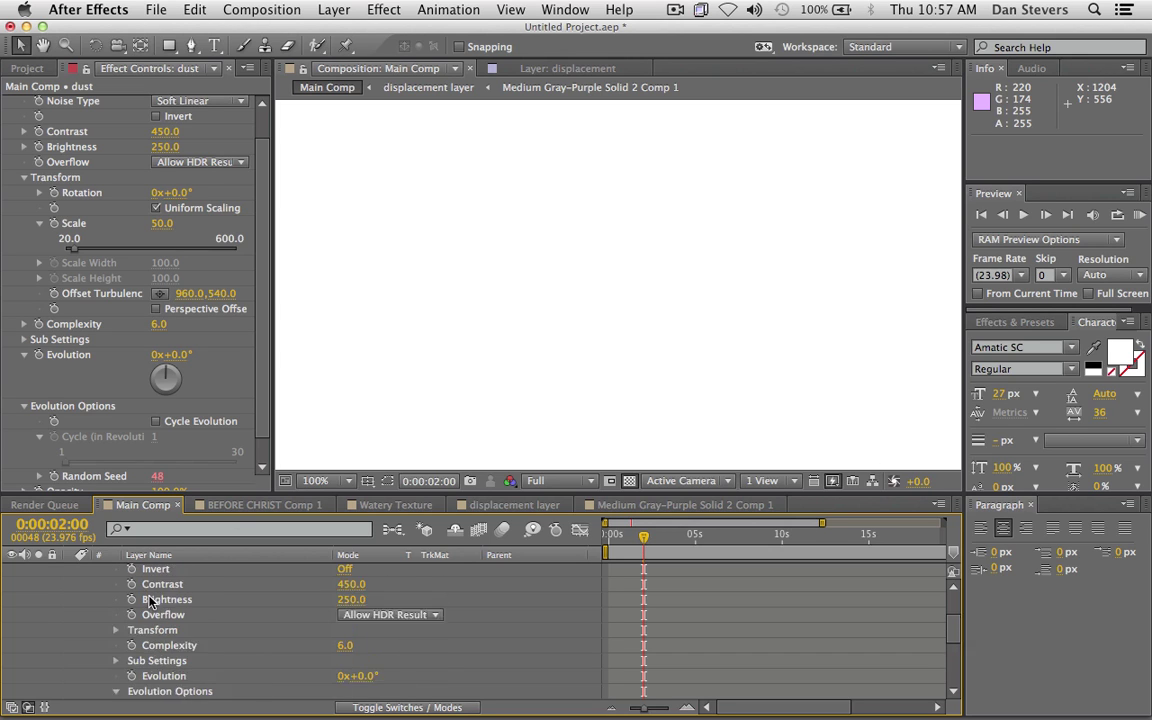
{"action": "scroll", "coordinate": [149, 600], "scroll_direction": "up", "scroll_amount": 1}
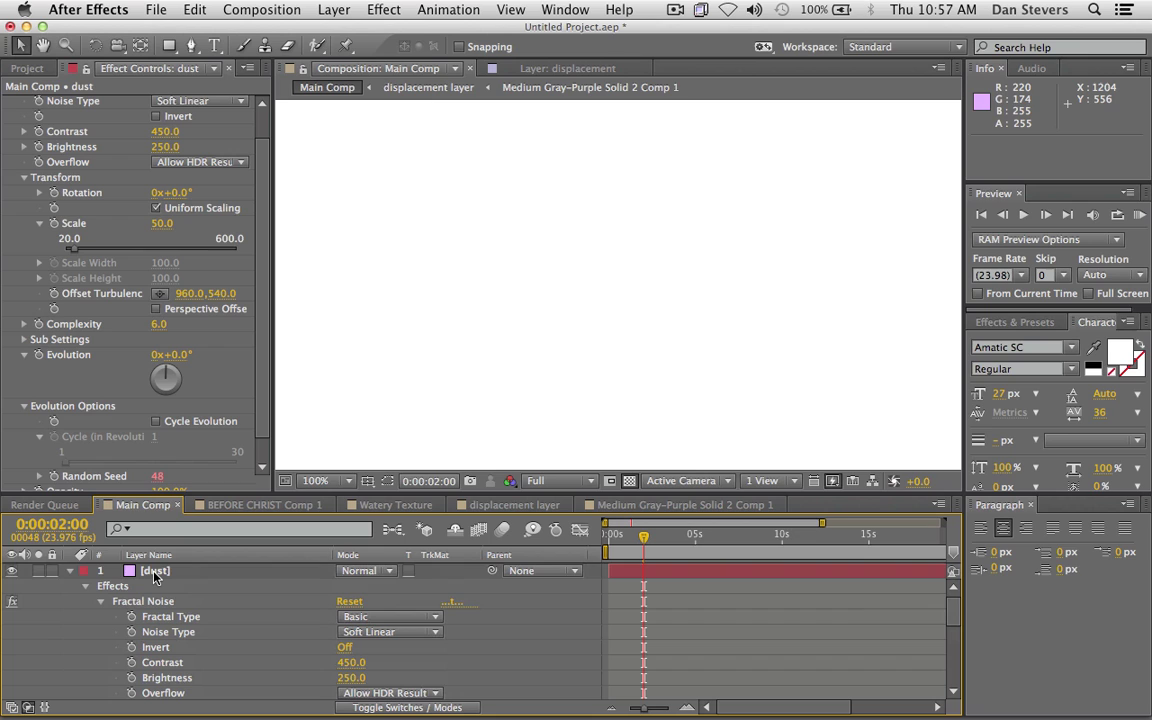
{"action": "left_click", "coordinate": [153, 573]}
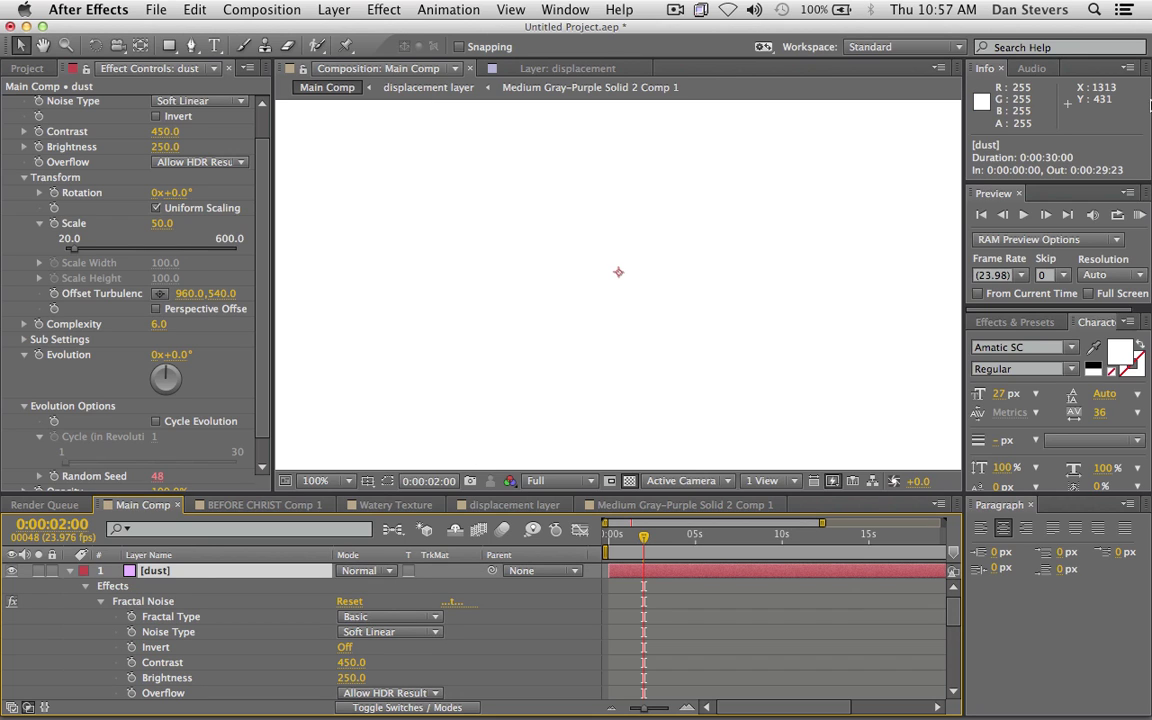
{"action": "key", "text": "KP_0"}
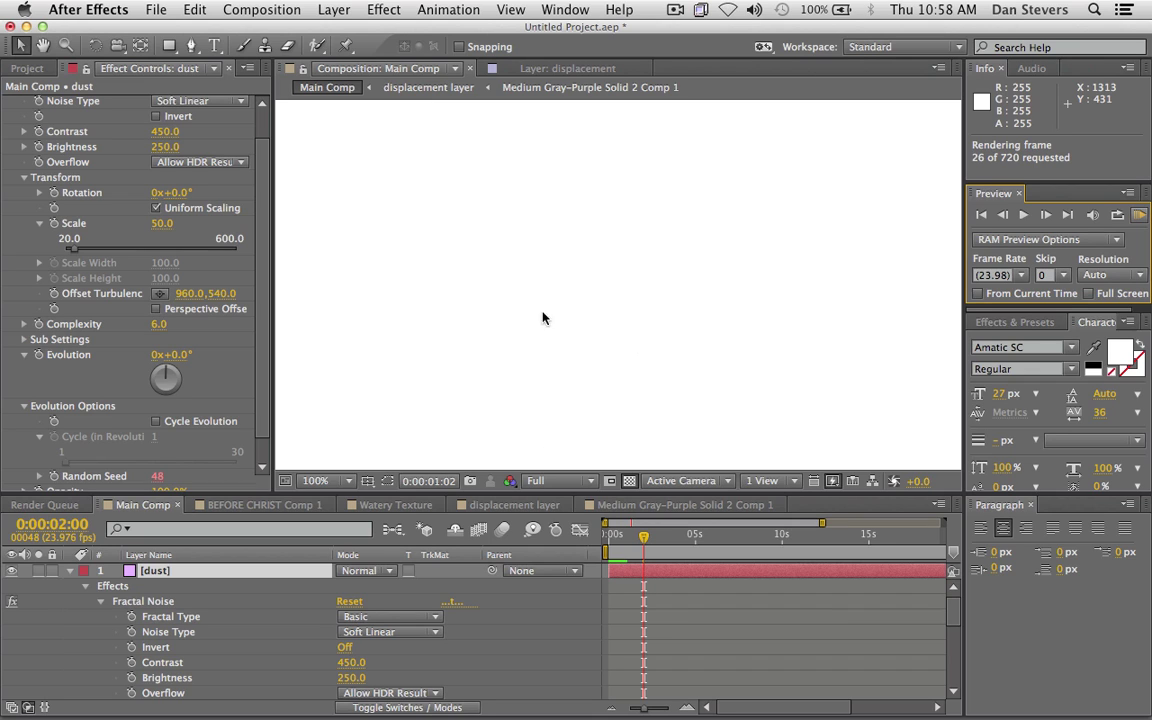
{"action": "key", "text": "space"}
{"action": "key", "text": "space"}
{"action": "left_click", "coordinate": [69, 570]}
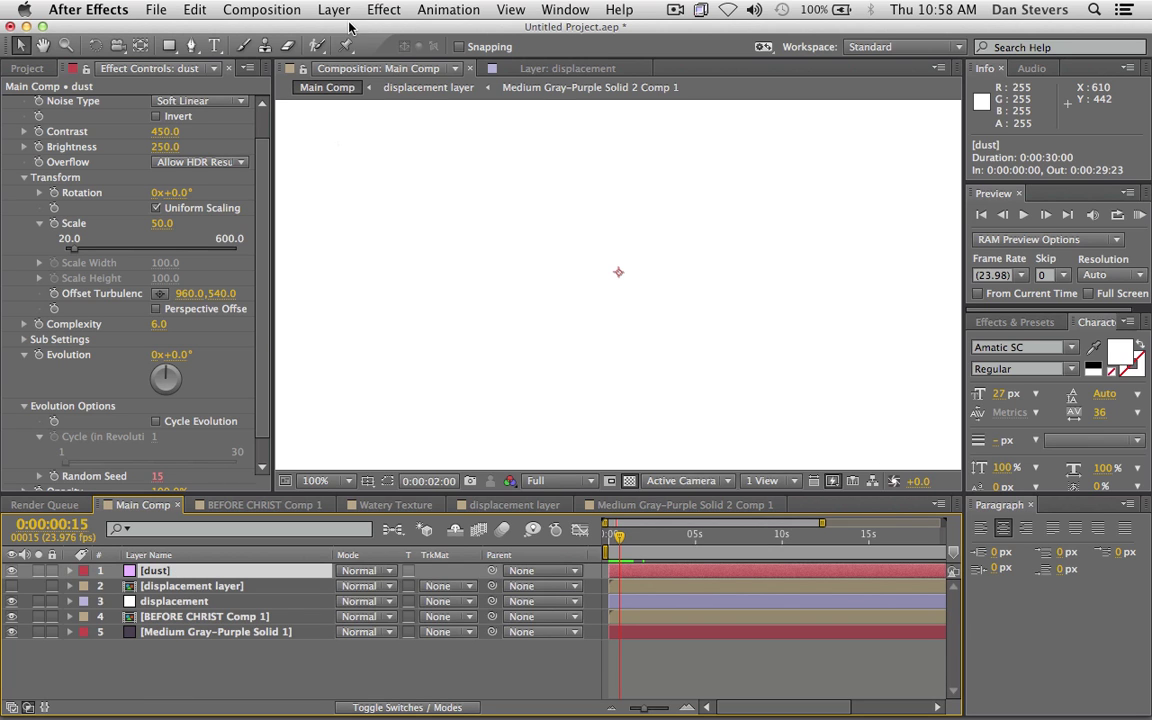
- Create a new comp-sized solid in pale orange, colour FFE0C1
{"action": "left_click", "coordinate": [347, 12]}
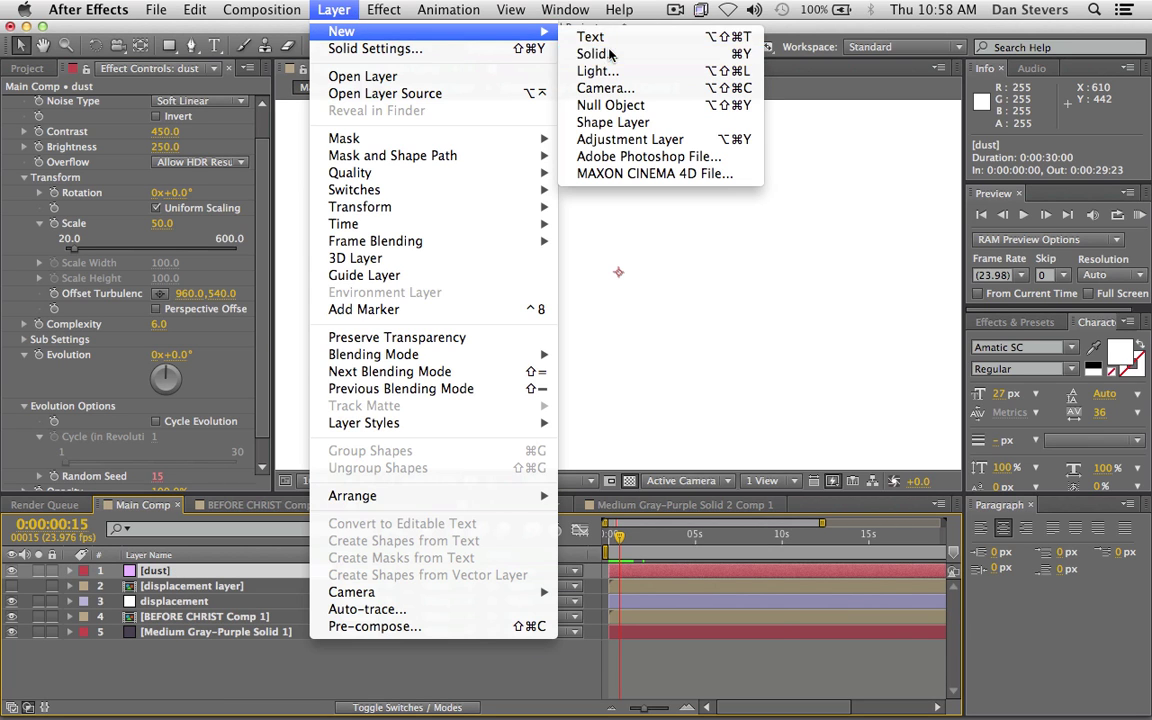
{"action": "left_click", "coordinate": [596, 54]}
{"action": "left_click", "coordinate": [697, 565]}
{"action": "left_click_drag", "start_coordinate": [663, 535], "coordinate": [663, 557]}
{"action": "left_click_drag", "start_coordinate": [496, 342], "coordinate": [470, 328]}
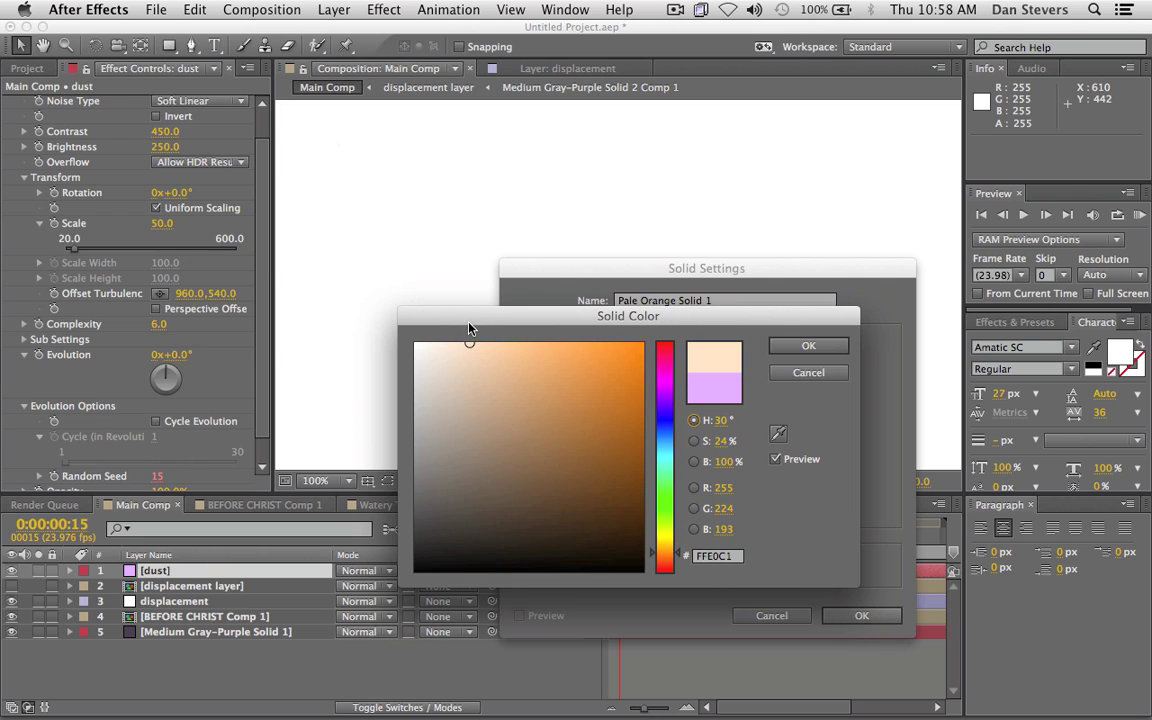
{"action": "left_click", "coordinate": [808, 345]}
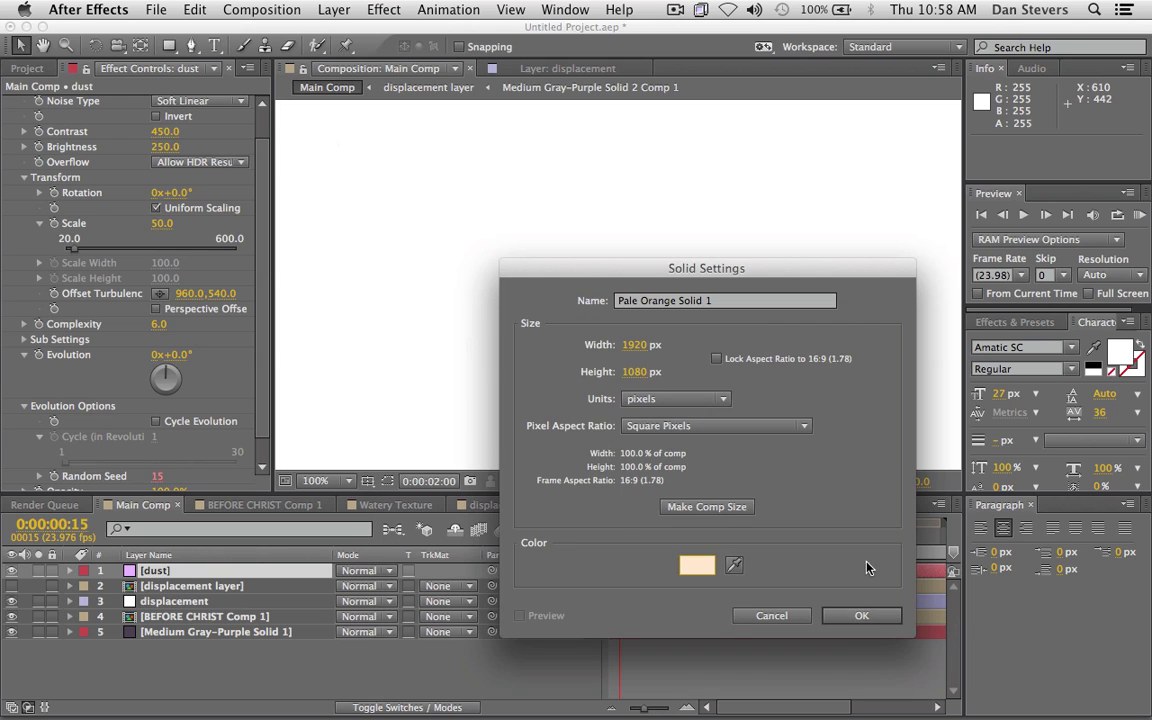
{"action": "left_click", "coordinate": [861, 615]}
- Place the pale orange solid directly below dust and set its track matte to Luma Inverted Matte "[dust]"
{"action": "left_click_drag", "start_coordinate": [200, 571], "coordinate": [240, 591]}
{"action": "left_click", "coordinate": [443, 587]}
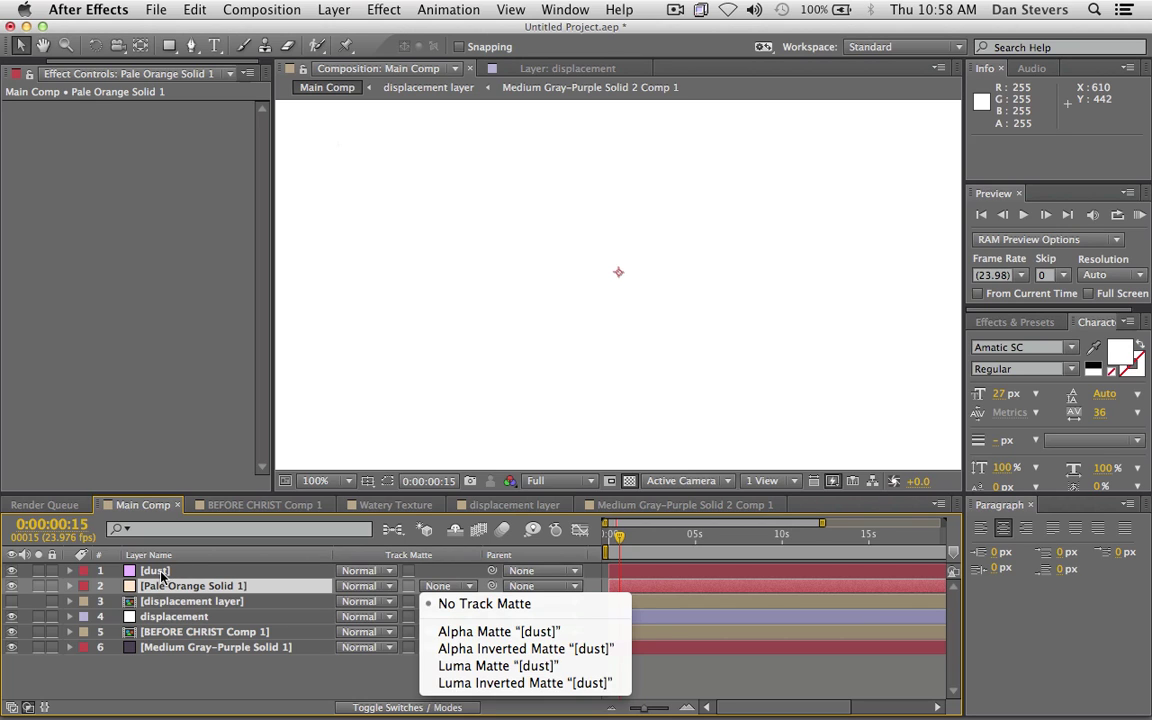
{"action": "left_click", "coordinate": [468, 684]}
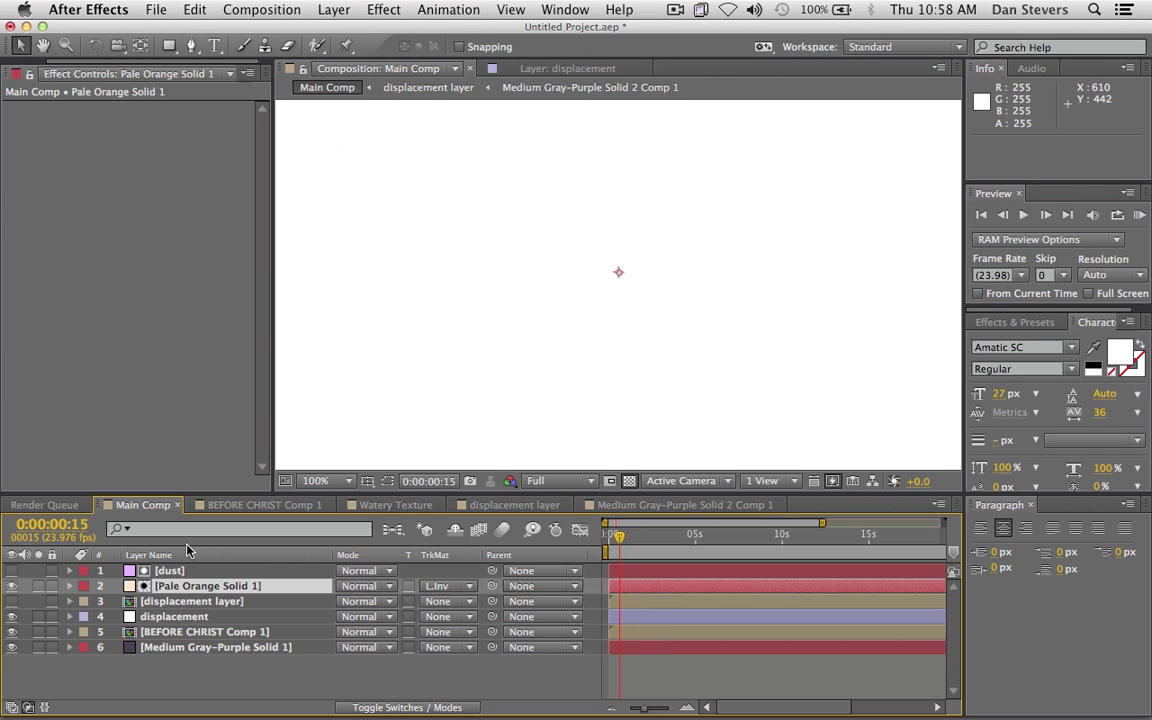
- Inspect the dust specks around the title at a lower zoom with a RAM preview
{"action": "key", "text": "comma"}
{"action": "key", "text": "comma"}
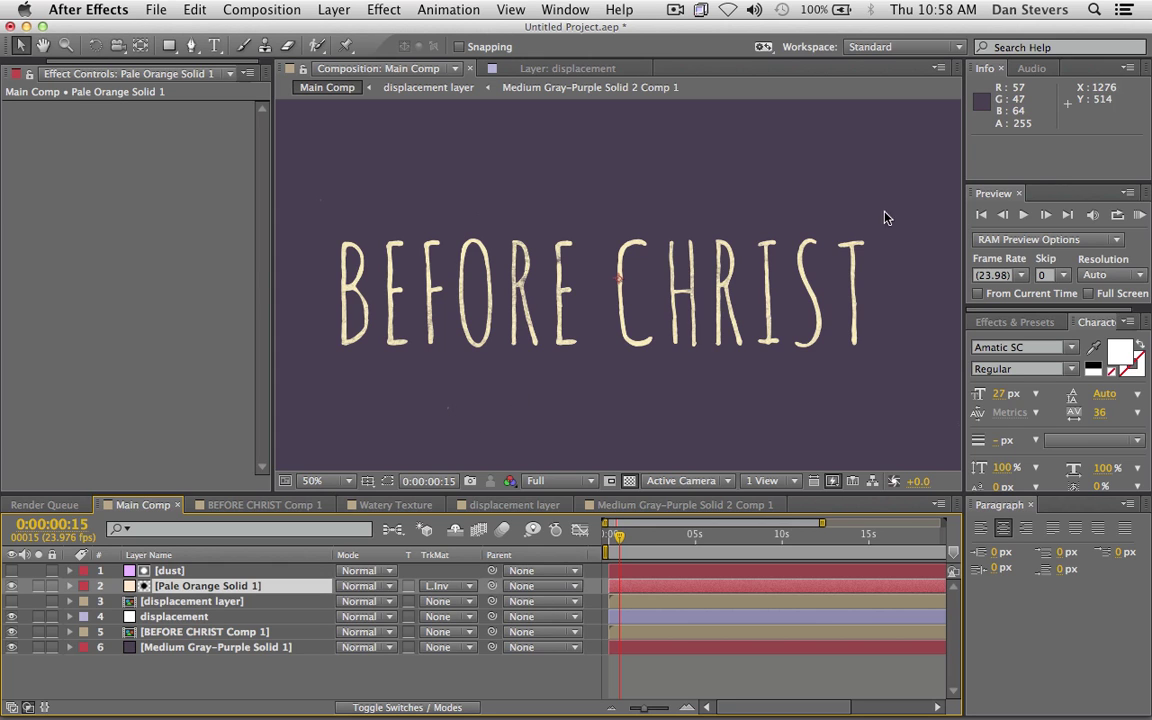
{"action": "key", "text": "KP_0"}
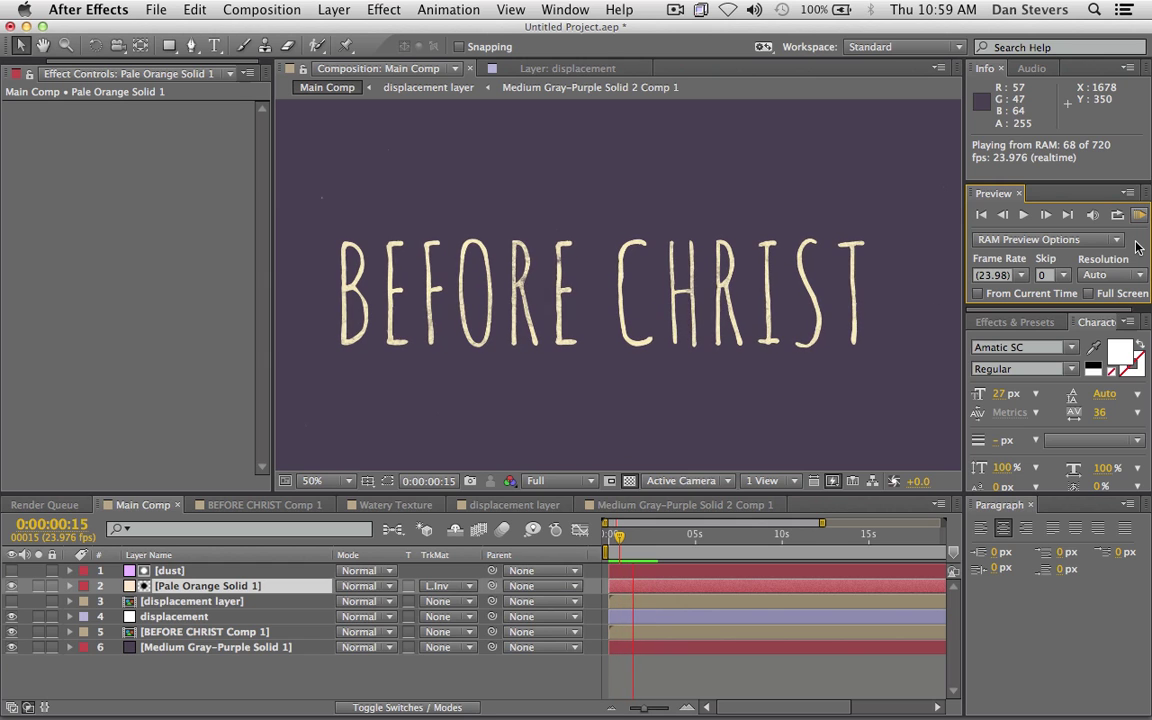
{"action": "key", "text": "space"}
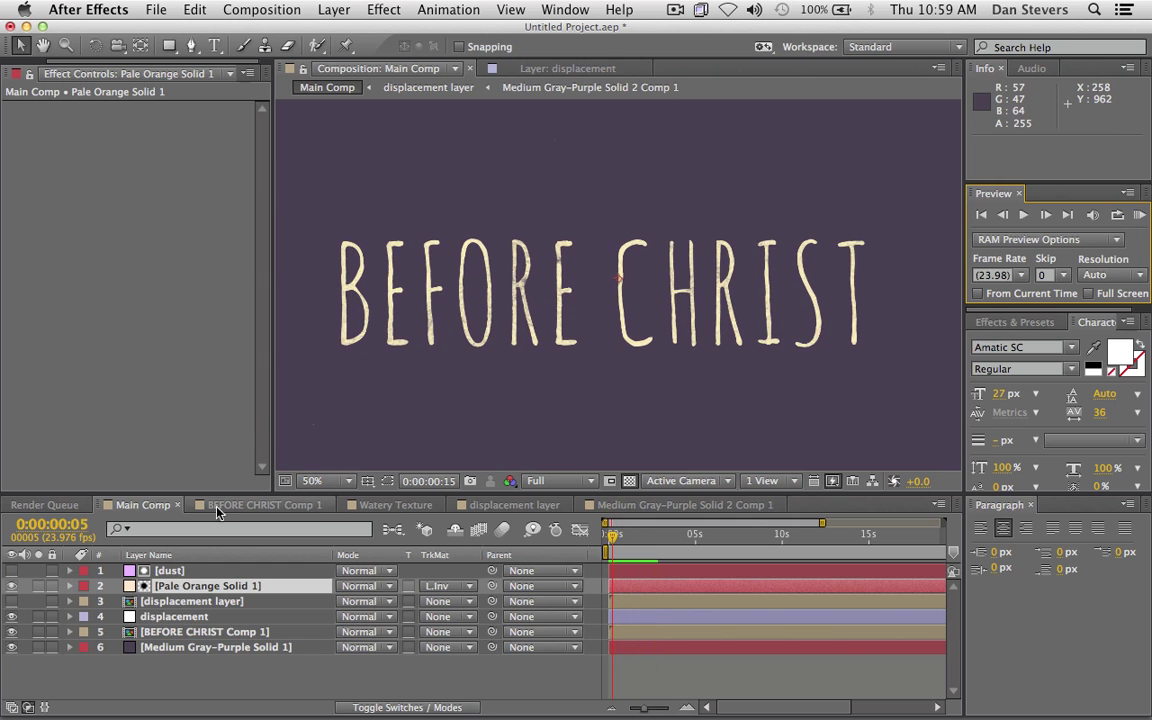
- Pre-compose the dust matte and the pale orange solid together into a new composition named dust
{"action": "left_click", "coordinate": [182, 571], "text": "shift"}
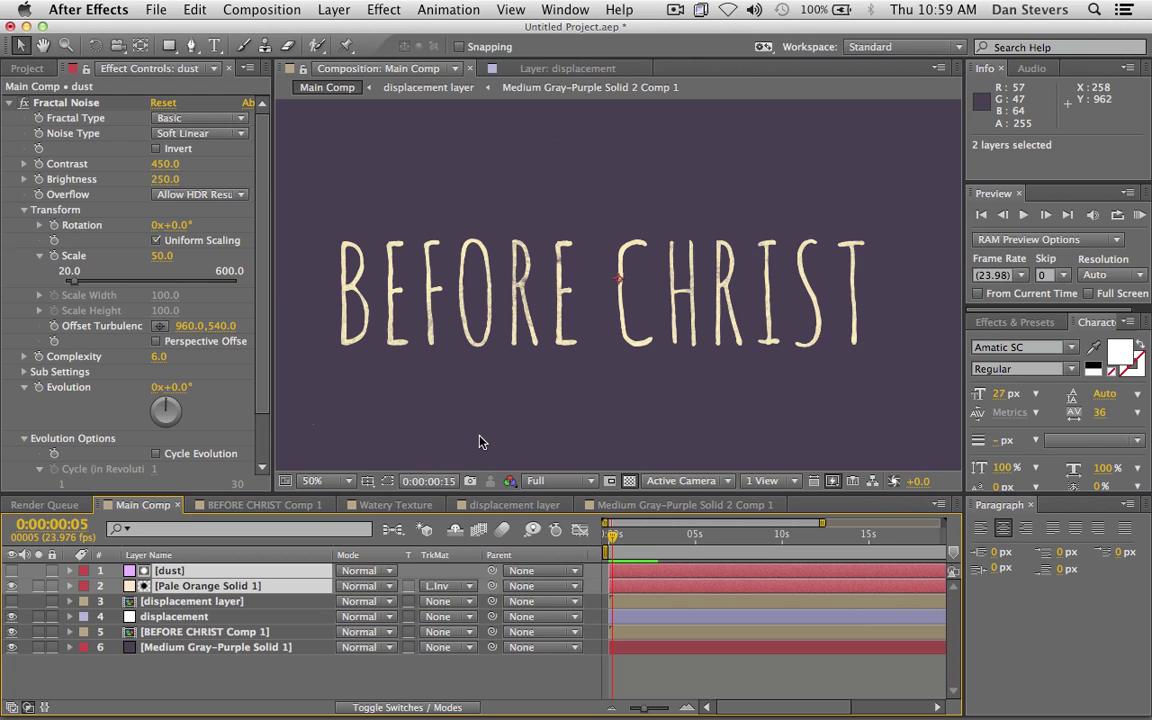
{"action": "key", "text": "super+shift+c"}
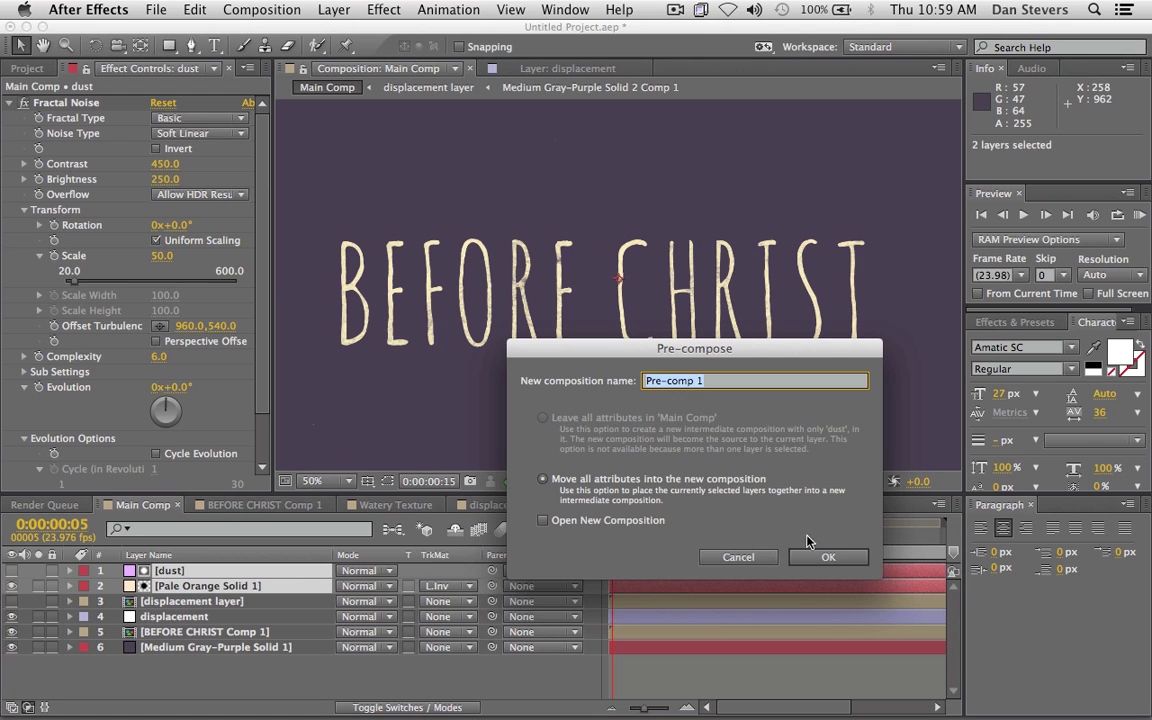
{"action": "type", "text": "dust"}
{"action": "left_click", "coordinate": [828, 557]}
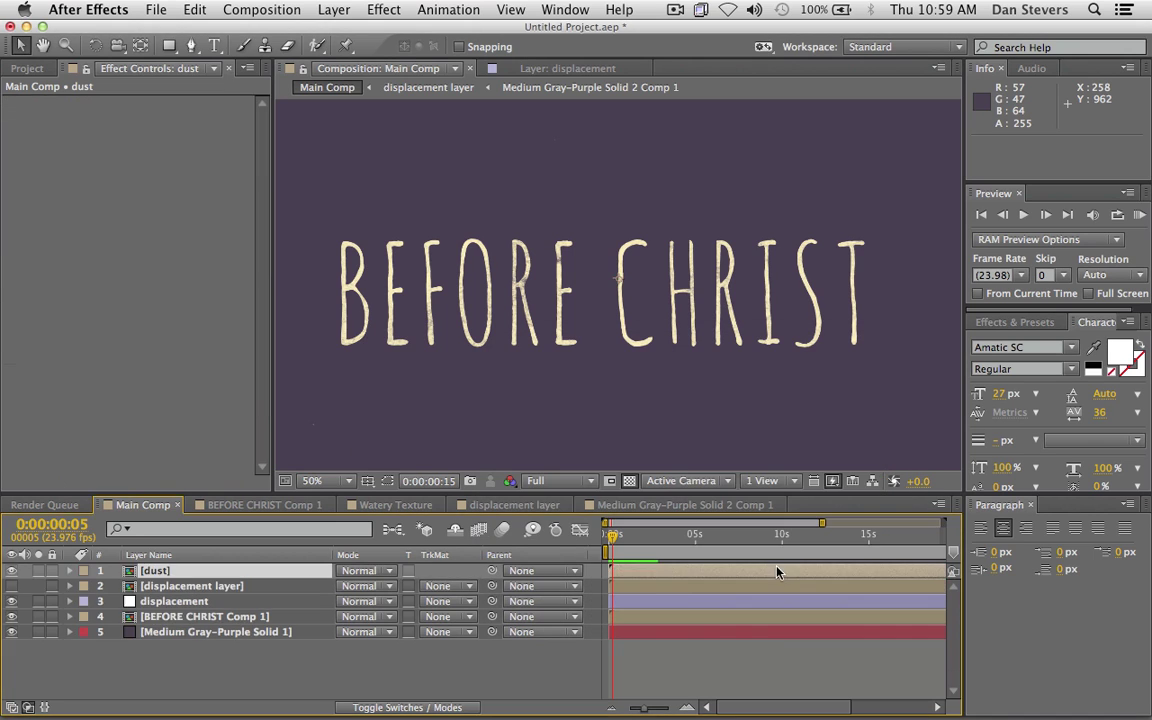
- Duplicate the dust layer twice, slide the copies to different earlier start times, with the top one at -0:00:04:17, and run a RAM preview
{"action": "left_click", "coordinate": [178, 572]}
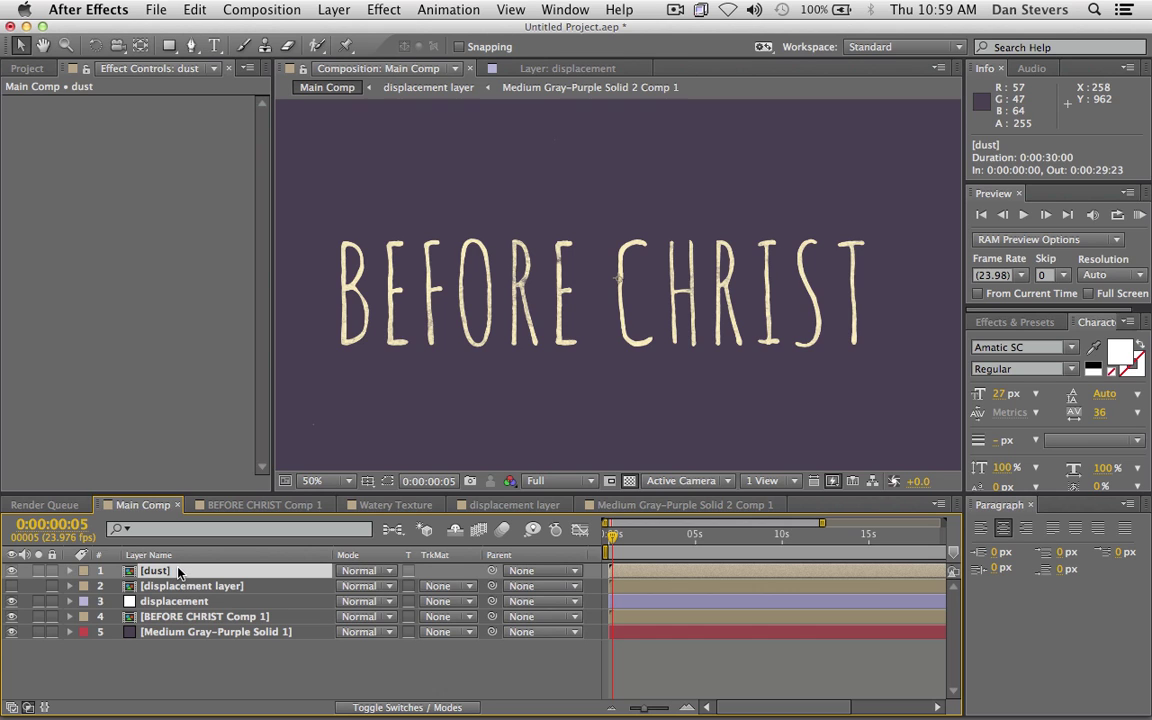
{"action": "key", "text": "super+d"}
{"action": "left_click_drag", "start_coordinate": [670, 574], "coordinate": [614, 578]}
{"action": "key", "text": "super+d"}
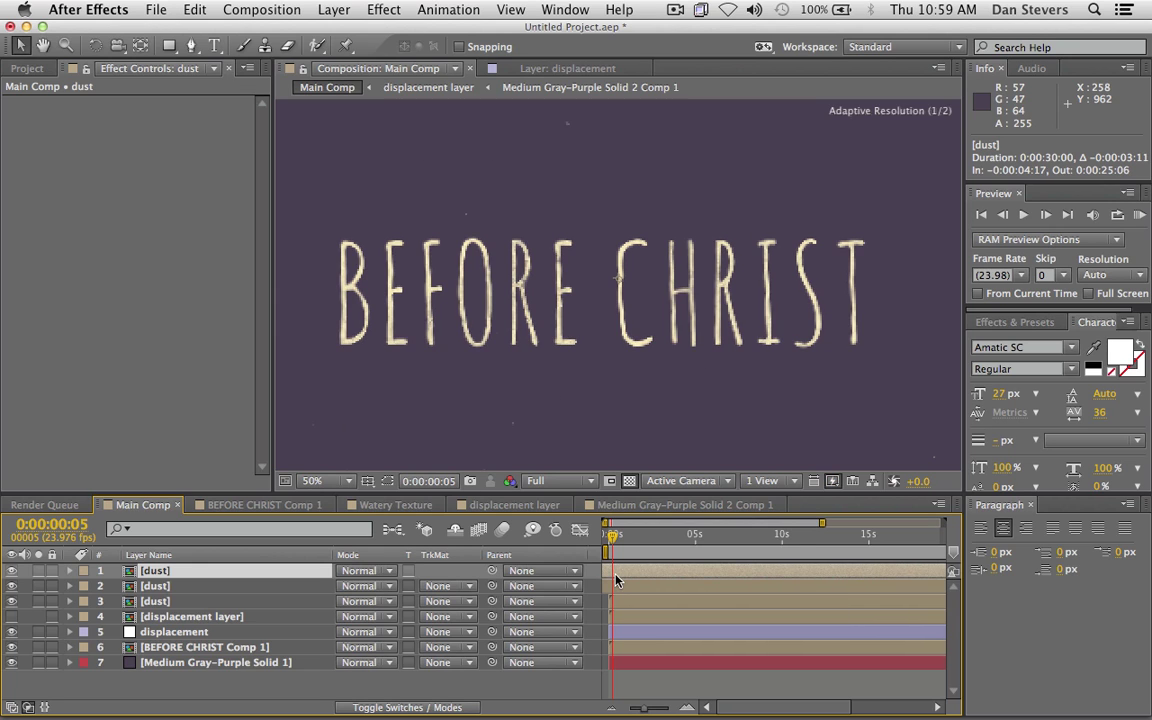
{"action": "left_click", "coordinate": [1138, 215]}
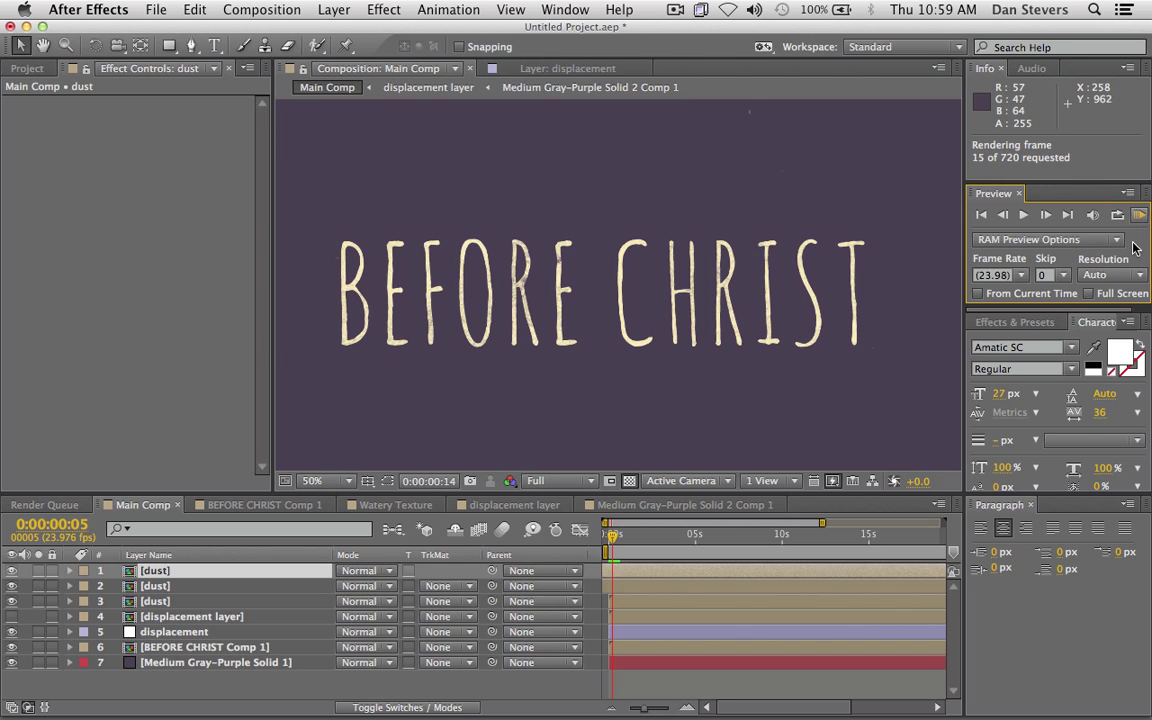
{"action": "key", "text": "space"}
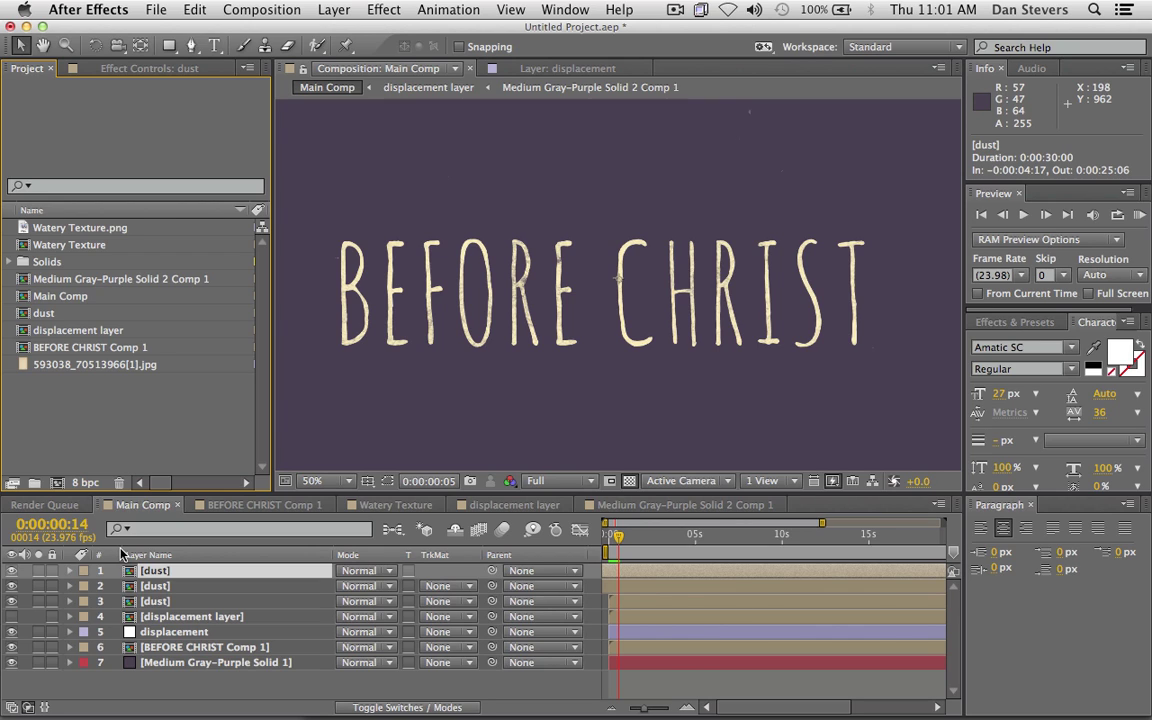
- Add the paper texture image 593038_70513966[1].jpg to Main Comp as the topmost layer
{"action": "left_click", "coordinate": [133, 233]}
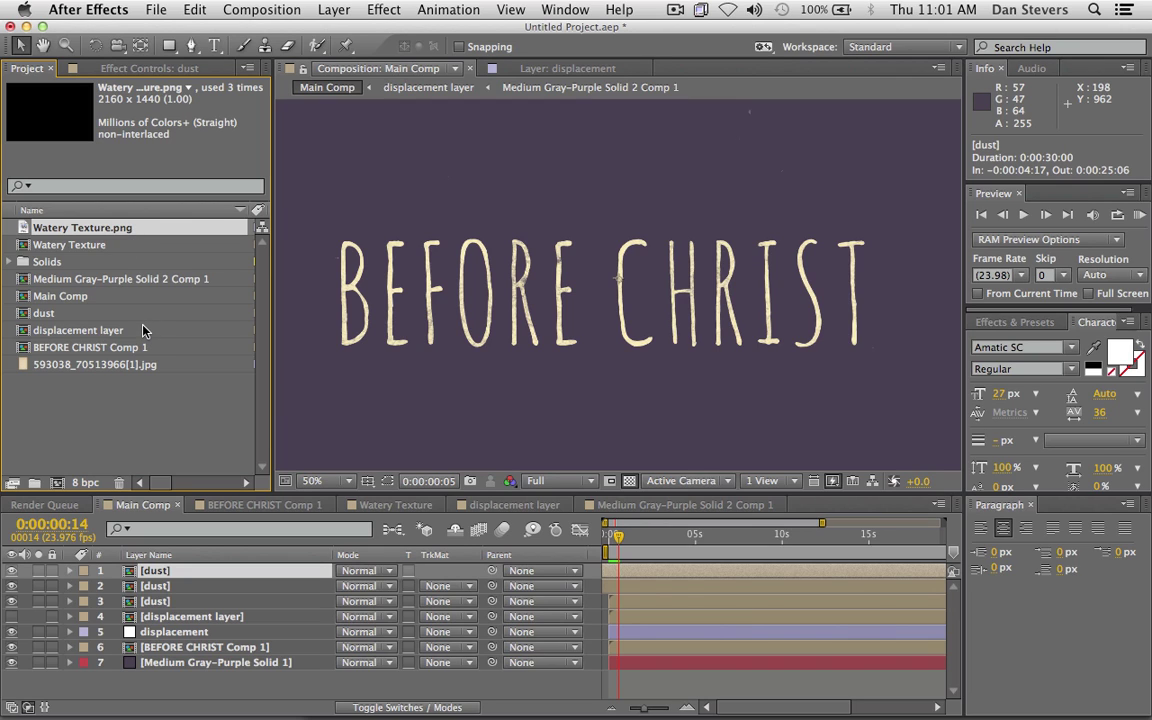
{"action": "left_click_drag", "start_coordinate": [90, 228], "coordinate": [164, 229]}
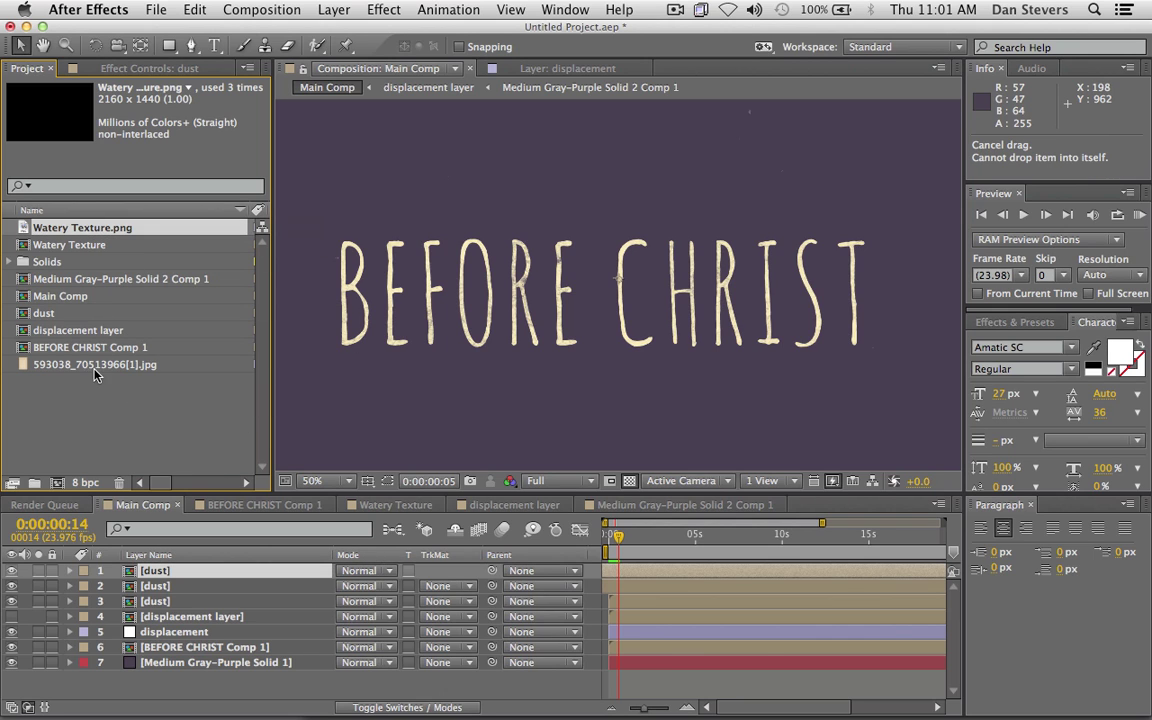
{"action": "left_click", "coordinate": [80, 366]}
{"action": "left_click_drag", "start_coordinate": [80, 366], "coordinate": [186, 572]}
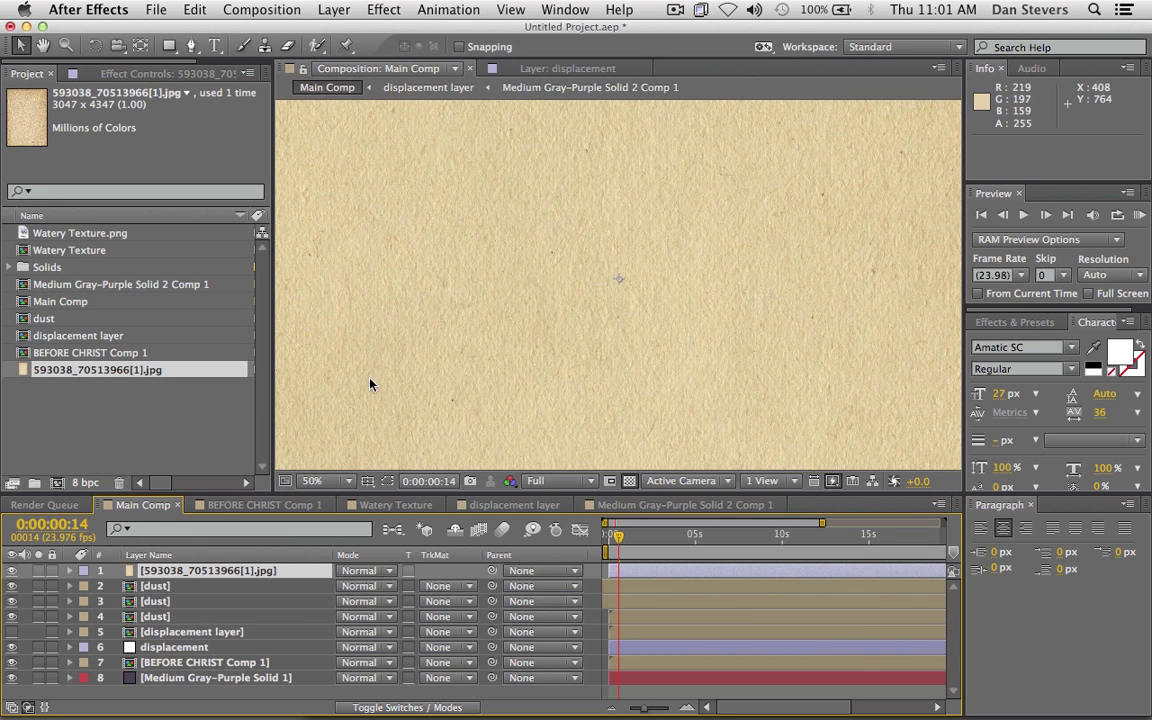
- Set the paper texture layer's scale to 78% so it fills the whole frame
{"action": "key", "text": "comma"}
{"action": "key", "text": "period"}
{"action": "key", "text": "s"}
{"action": "left_click", "coordinate": [365, 586]}
{"action": "type", "text": "46"}
{"action": "key", "text": "Return"}
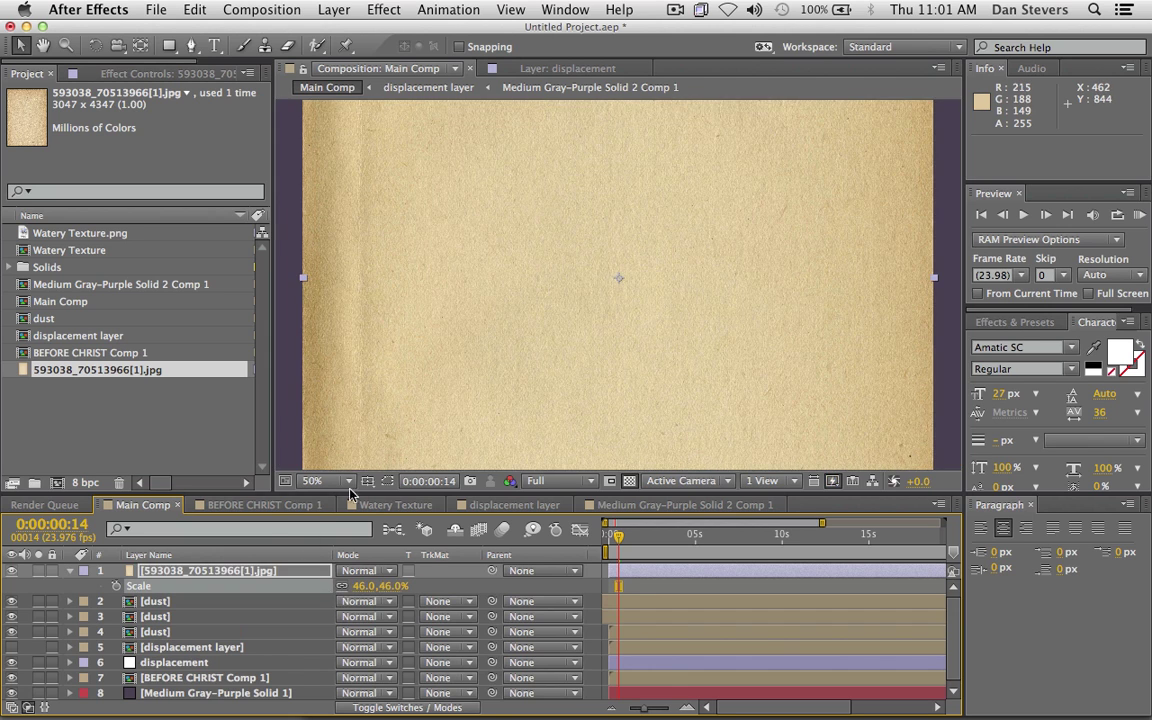
{"action": "key", "text": "s"}
{"action": "key", "text": "s"}
{"action": "left_click_drag", "start_coordinate": [358, 586], "coordinate": [390, 586]}
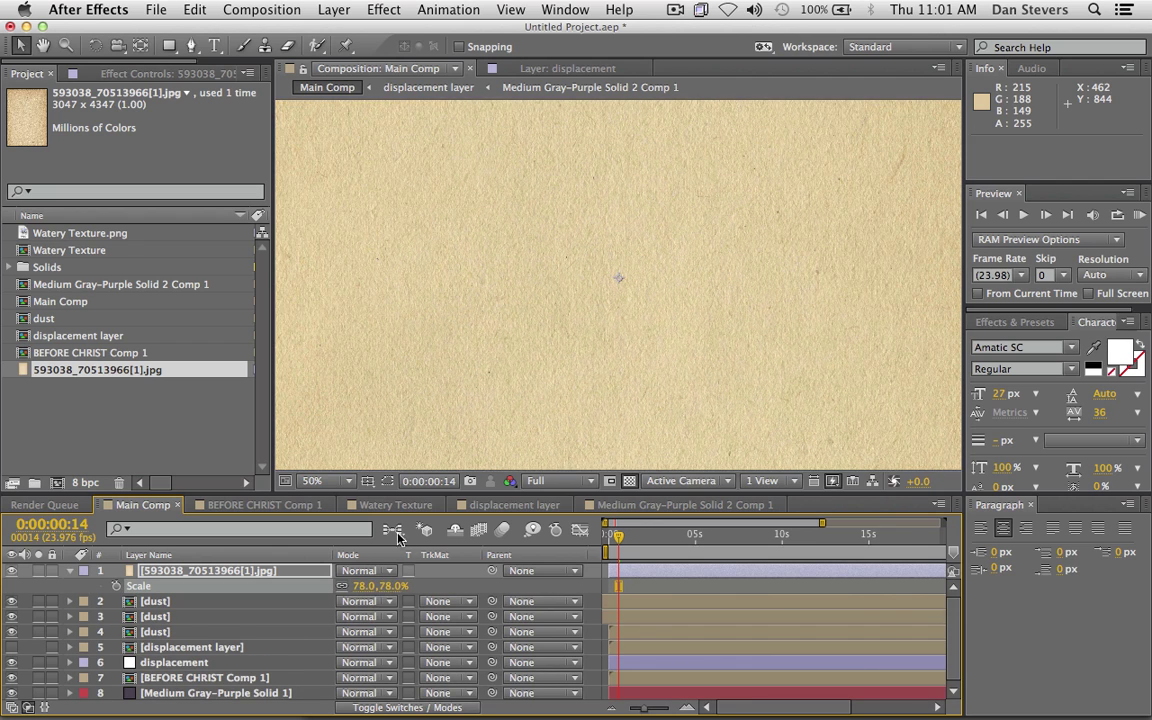
- Pre-compose the paper texture layer into a new composition named paper, moving all attributes into it
{"action": "key", "text": "super+shift+c"}
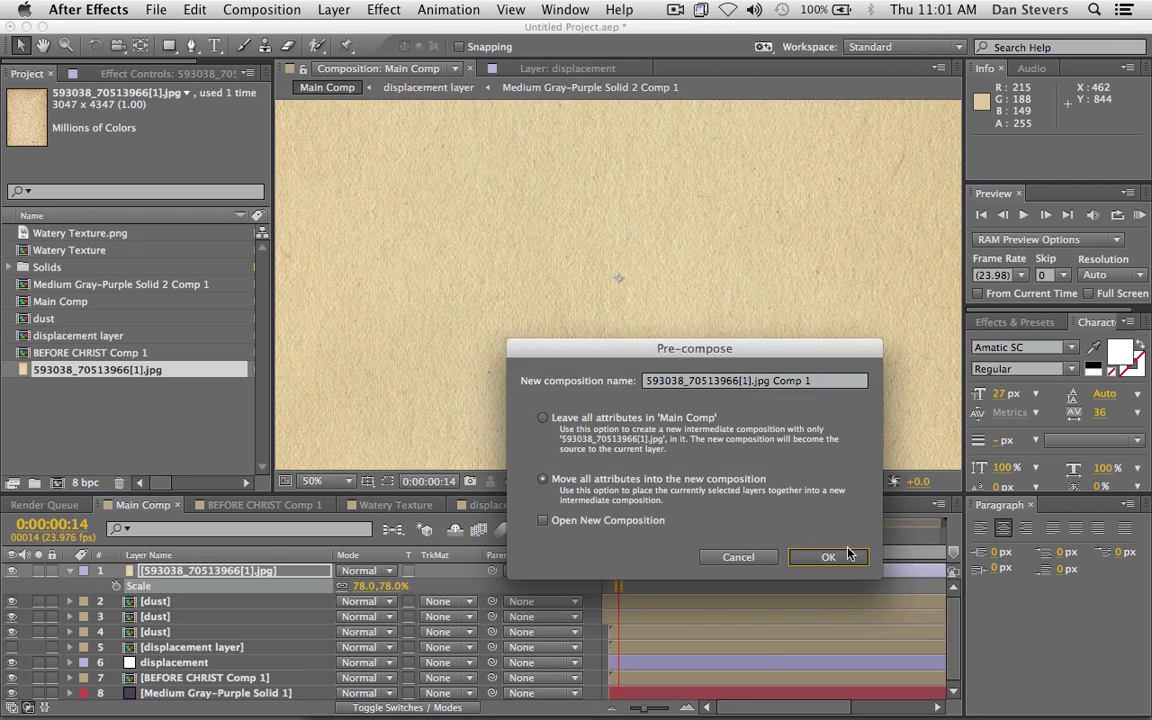
{"action": "left_click", "coordinate": [755, 382]}
{"action": "triple_click", "coordinate": [755, 382]}
{"action": "type", "text": "paper"}
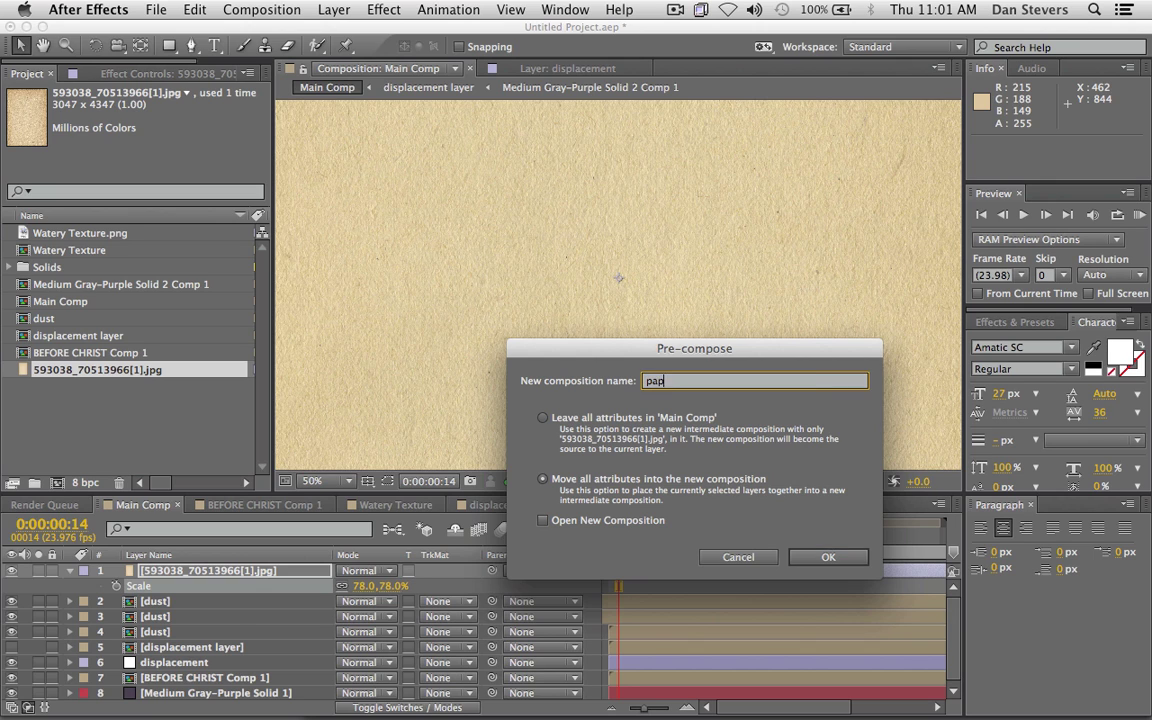
{"action": "key", "text": "Return"}
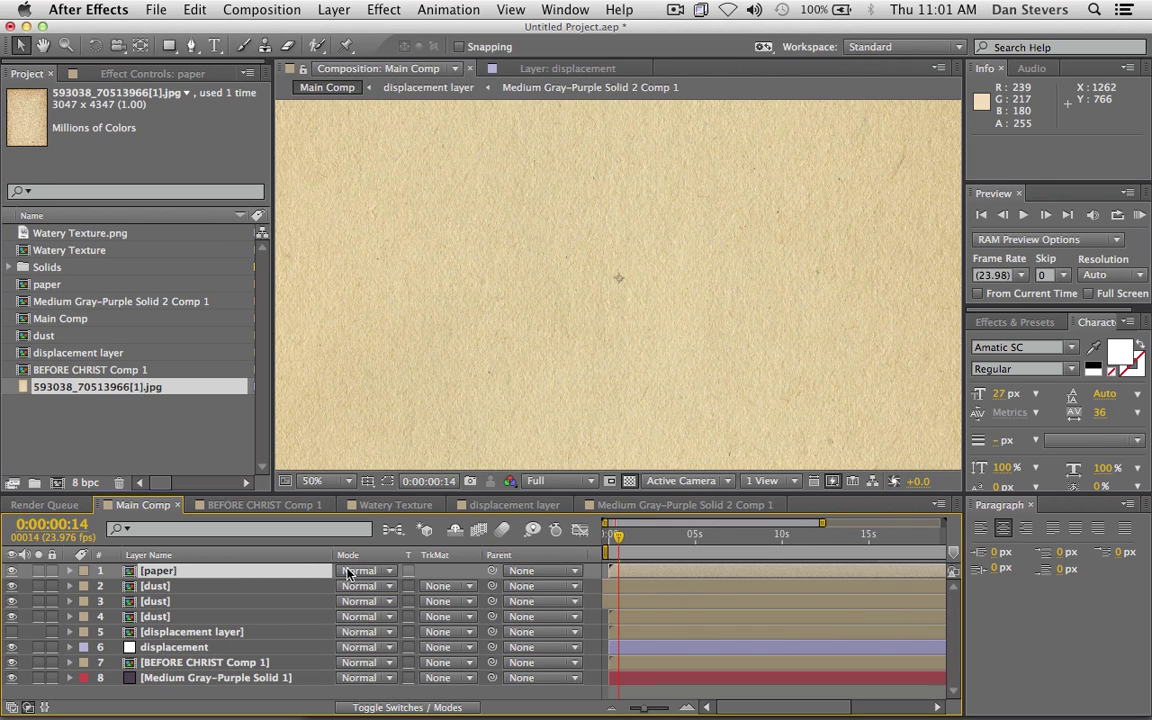
- Inside the paper composition, apply the Tint effect to the paper image, mapping it to black and white
{"action": "double_click", "coordinate": [283, 571]}
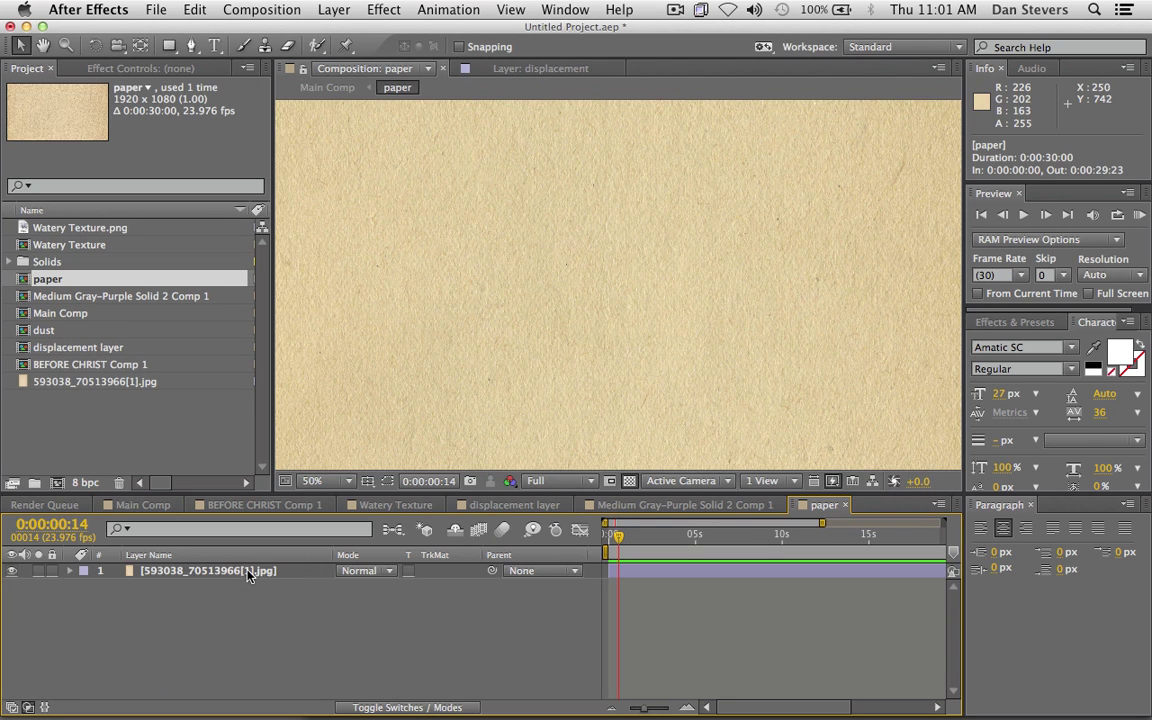
{"action": "left_click", "coordinate": [249, 577]}
{"action": "left_click", "coordinate": [384, 9]}
{"action": "mouse_move", "coordinate": [420, 183]}
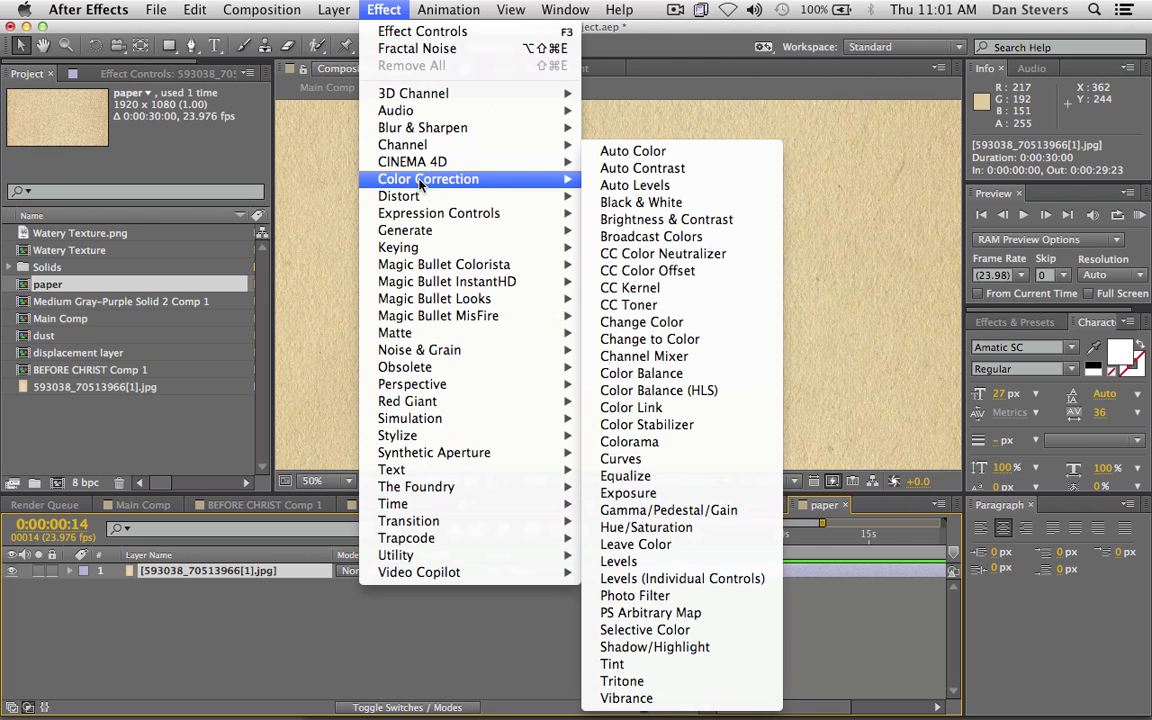
{"action": "left_click", "coordinate": [720, 663]}
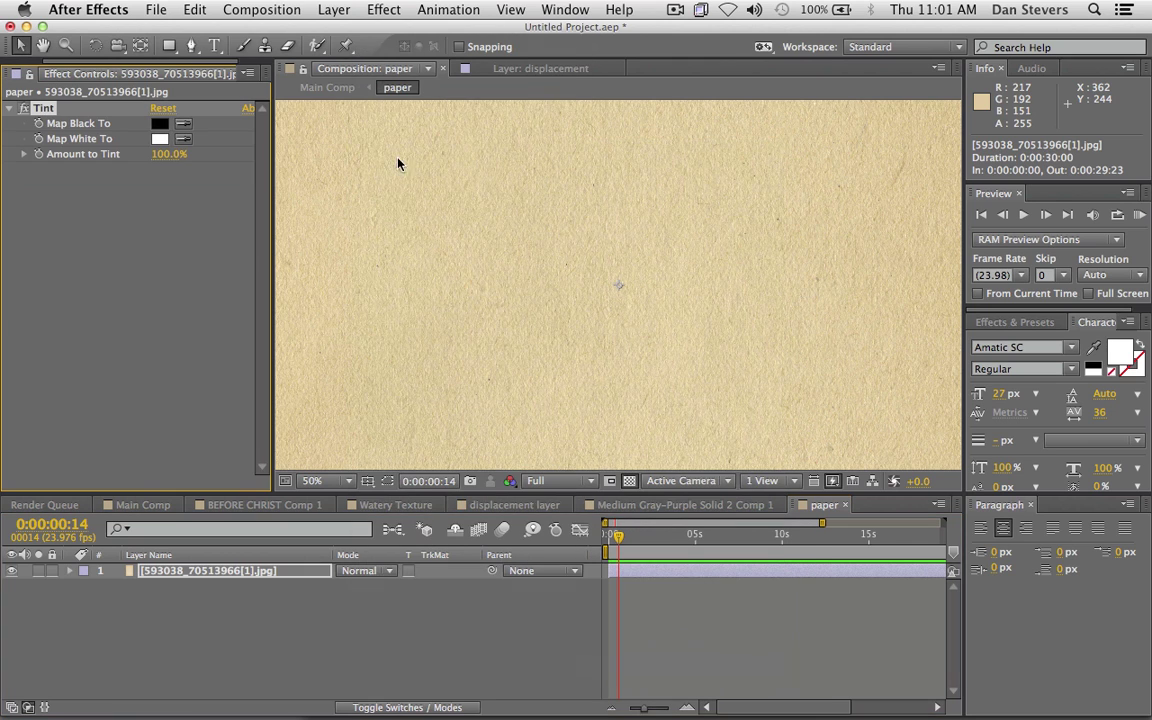
- Return to Main Comp and set the paper layer's blending mode to Overlay
{"action": "left_click", "coordinate": [318, 88]}
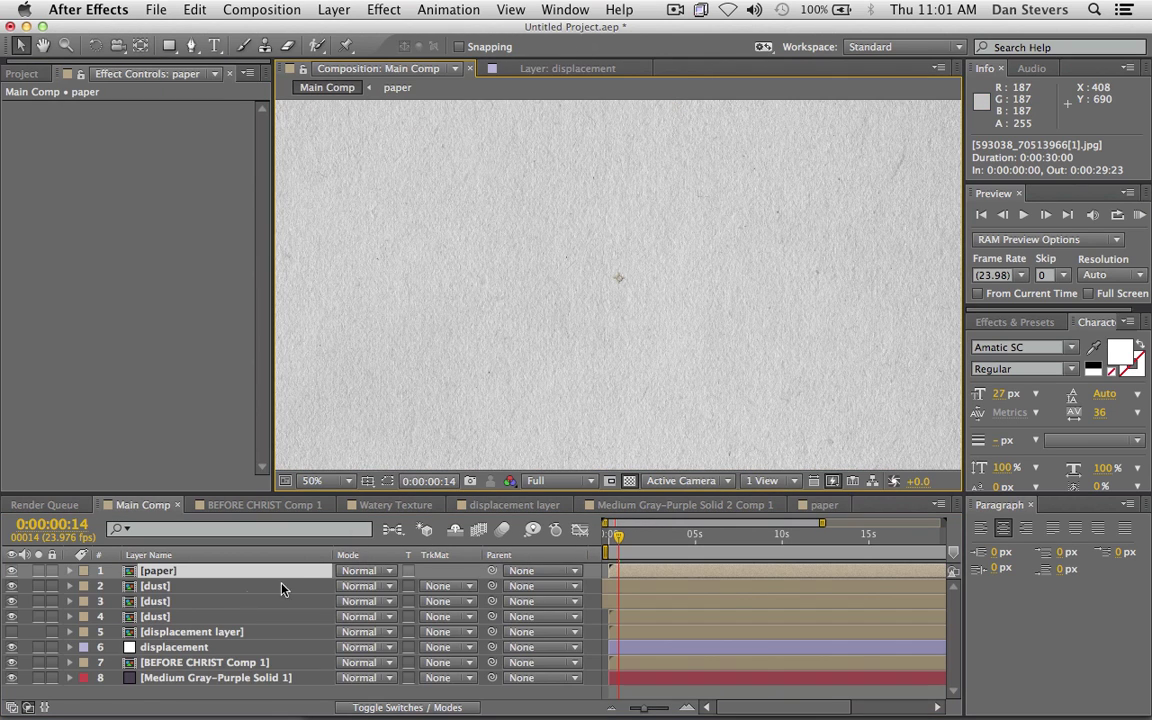
{"action": "left_click", "coordinate": [359, 571]}
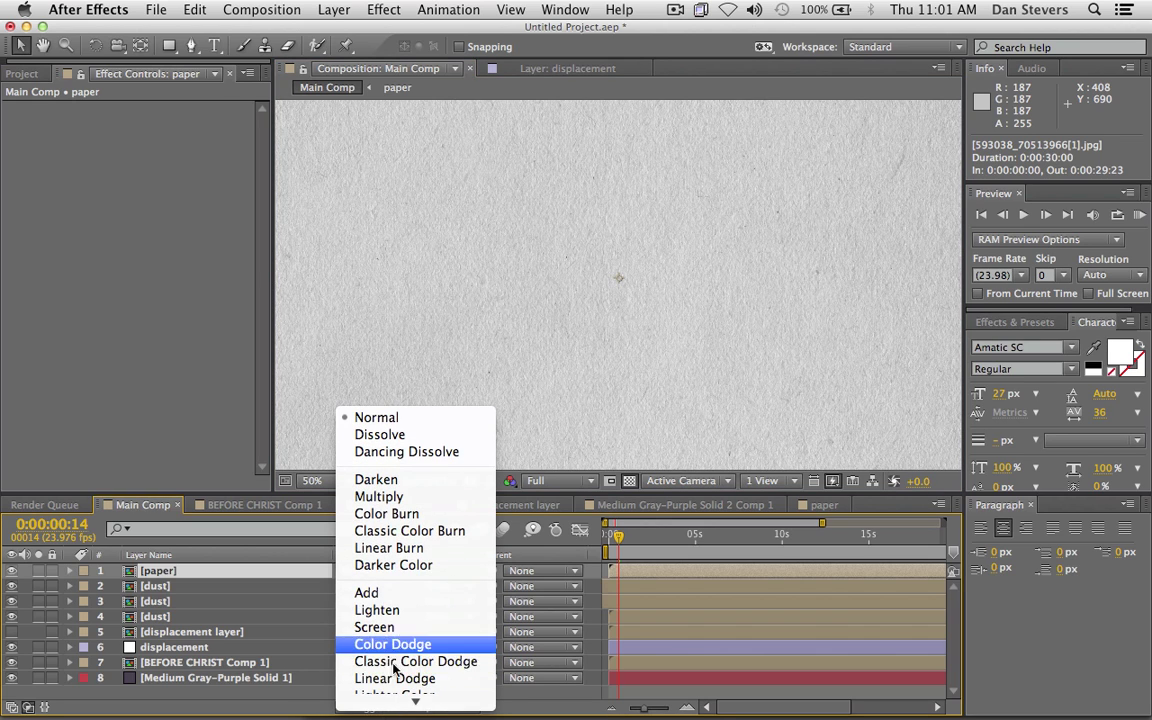
{"action": "left_click", "coordinate": [385, 468]}
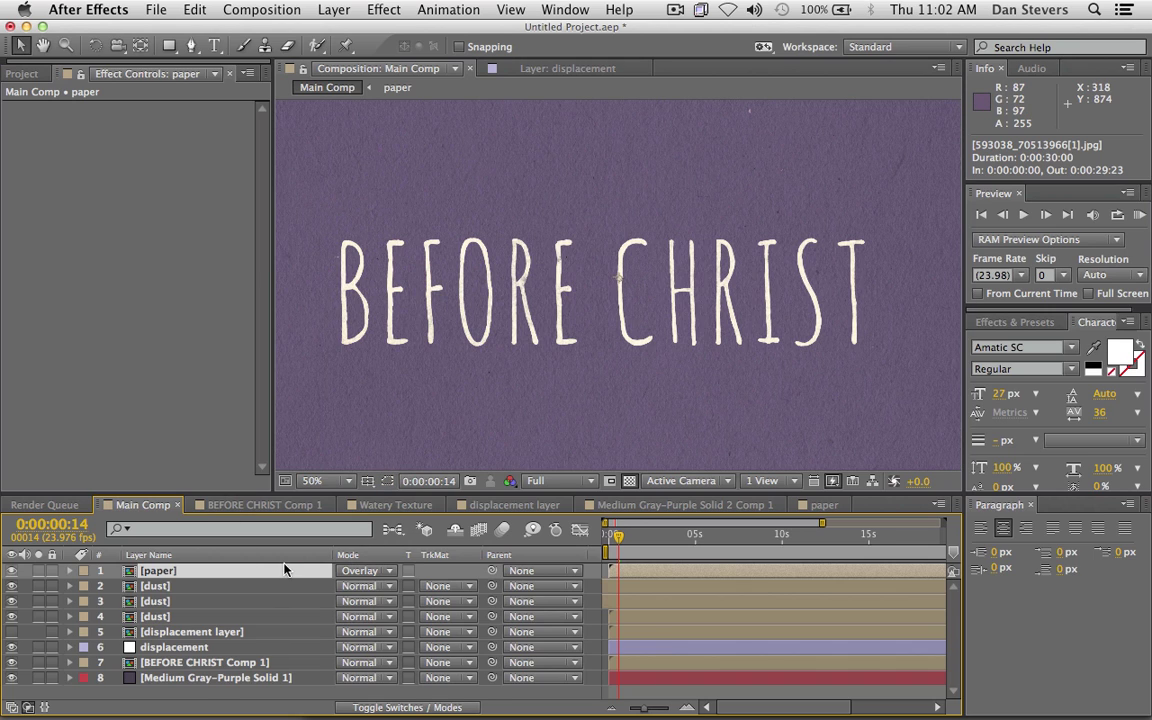
- Reduce the paper layer's opacity to 25%
{"action": "key", "text": "t"}
{"action": "left_click", "coordinate": [348, 587]}
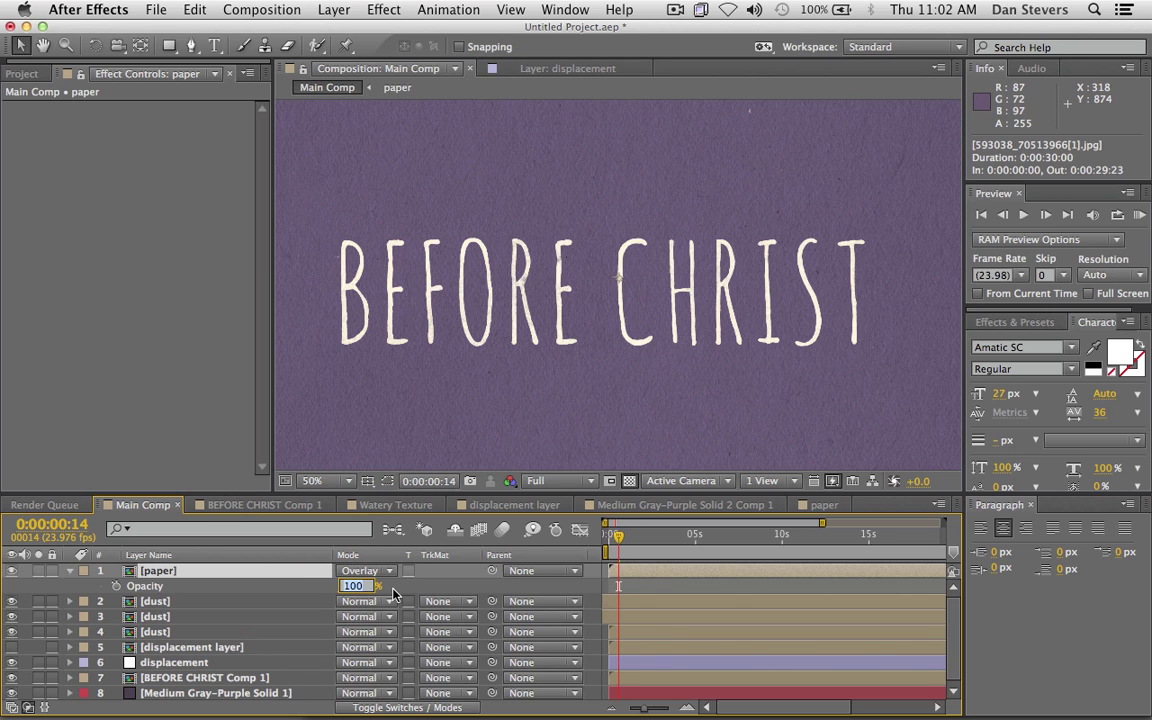
{"action": "type", "text": "6"}
{"action": "key", "text": "Return"}
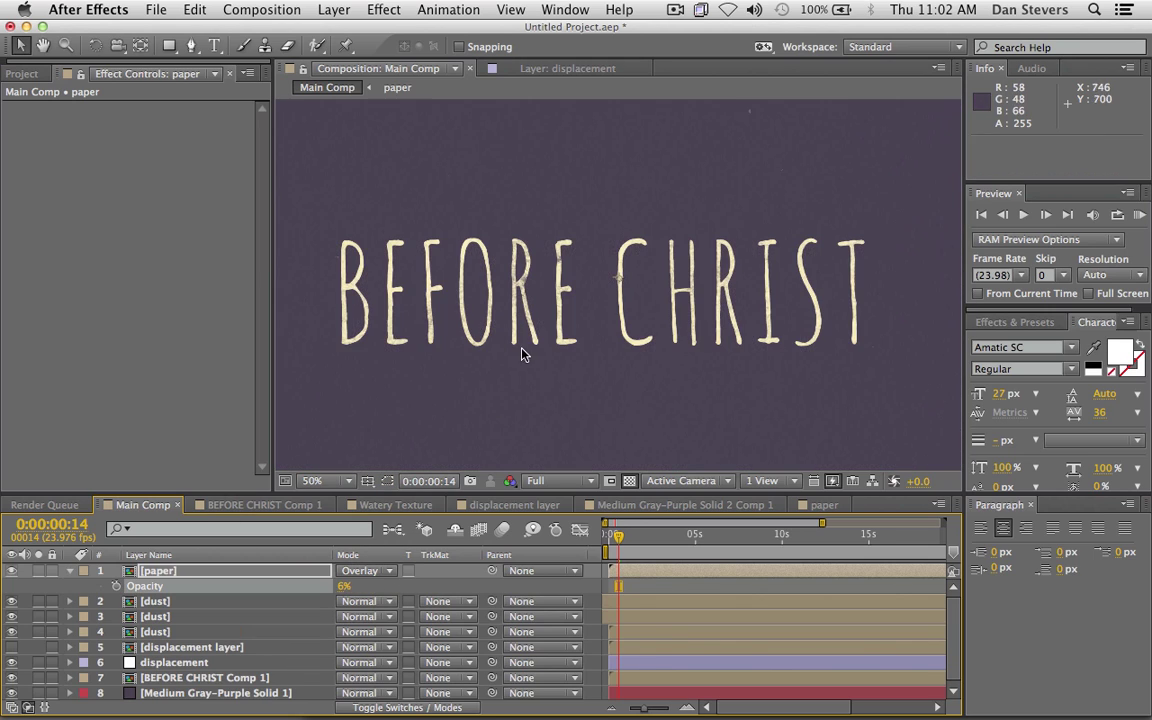
{"action": "left_click_drag", "start_coordinate": [341, 588], "coordinate": [347, 590]}
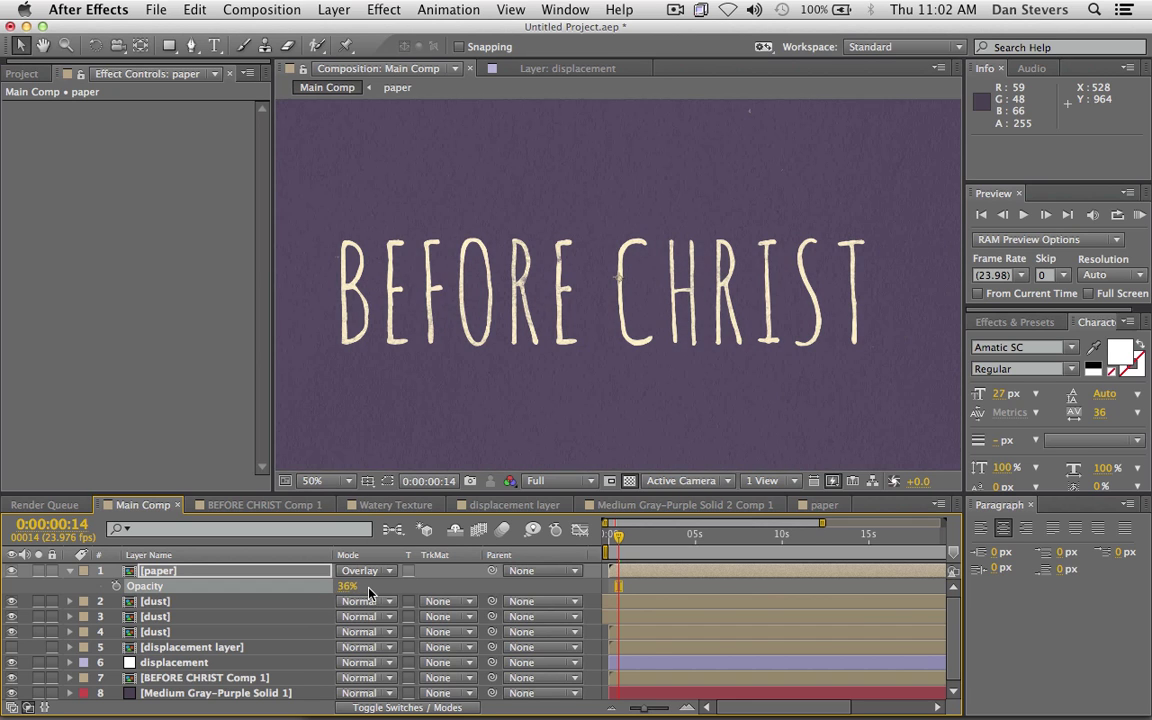
{"action": "left_click_drag", "start_coordinate": [361, 592], "coordinate": [359, 592]}
- Inside the paper composition, trim the paper image layer to its first three frames
{"action": "left_click", "coordinate": [285, 572]}
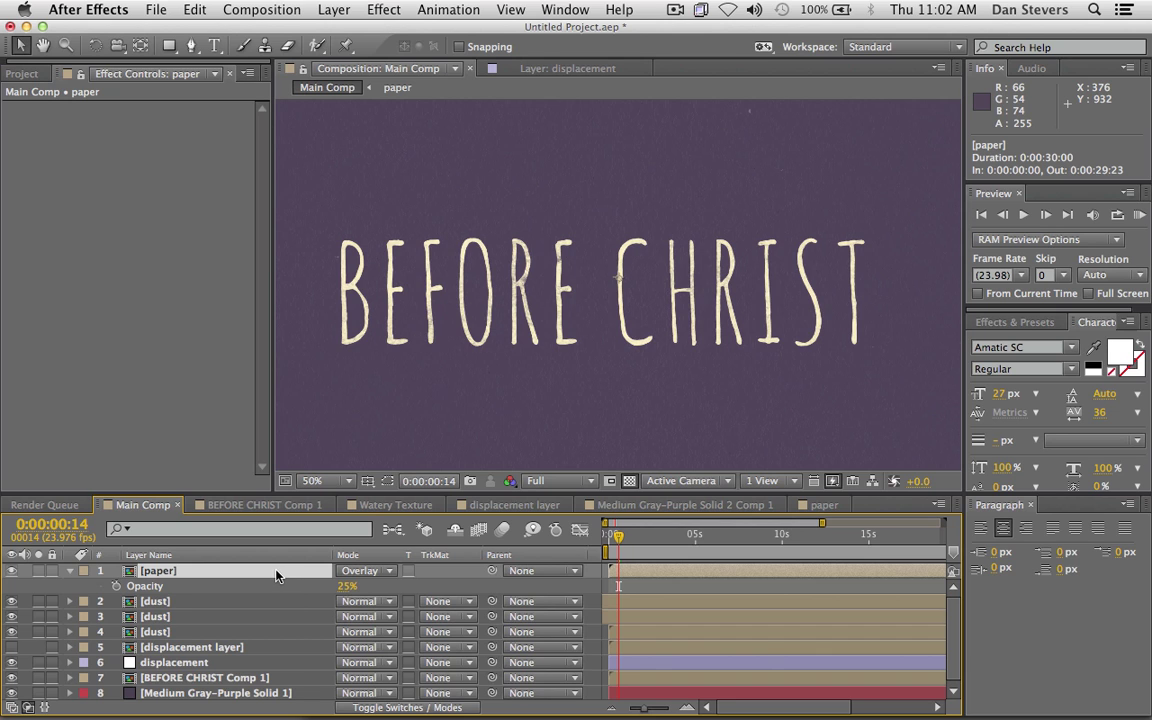
{"action": "double_click", "coordinate": [276, 572]}
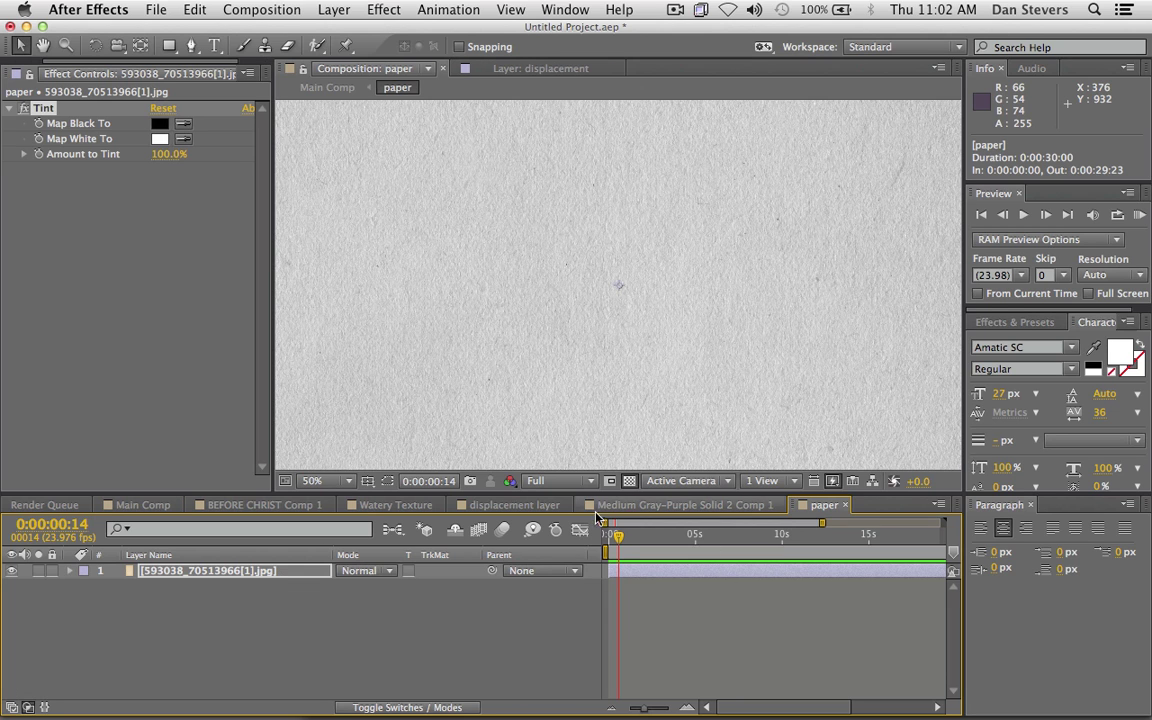
{"action": "left_click_drag", "start_coordinate": [620, 537], "coordinate": [582, 541]}
{"action": "key", "text": "equal"}
{"action": "key", "text": "equal"}
{"action": "key", "text": "equal"}
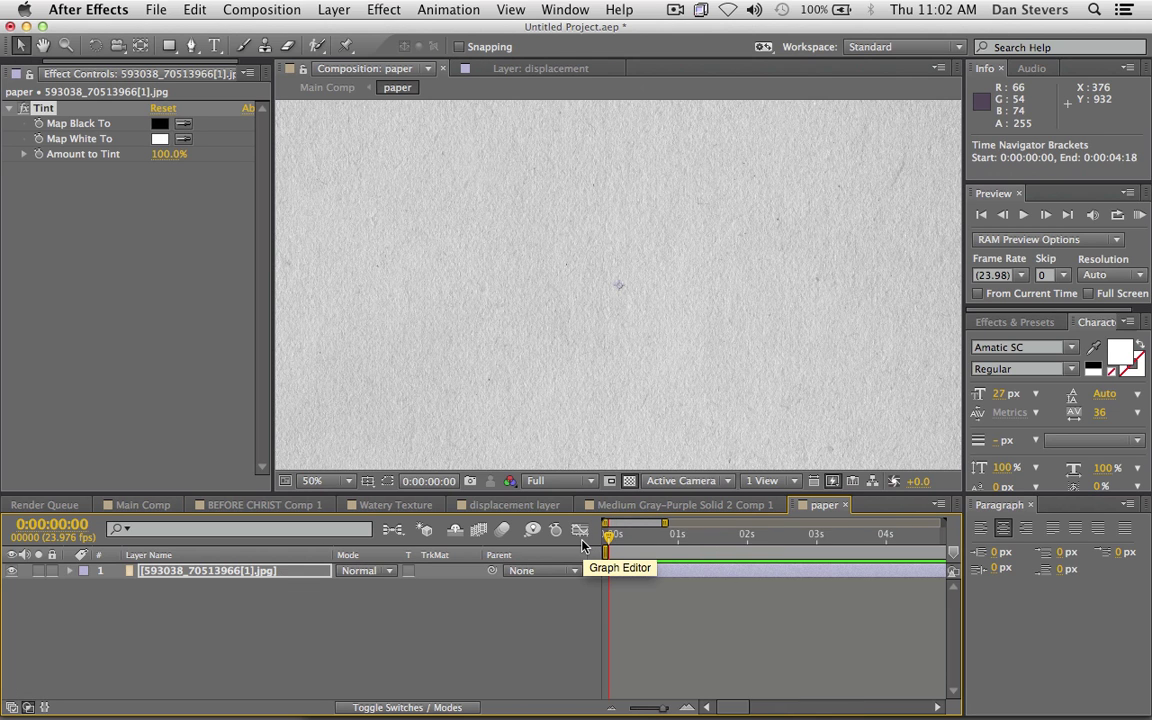
{"action": "key", "text": "equal"}
{"action": "key", "text": "equal"}
{"action": "left_click", "coordinate": [631, 538]}
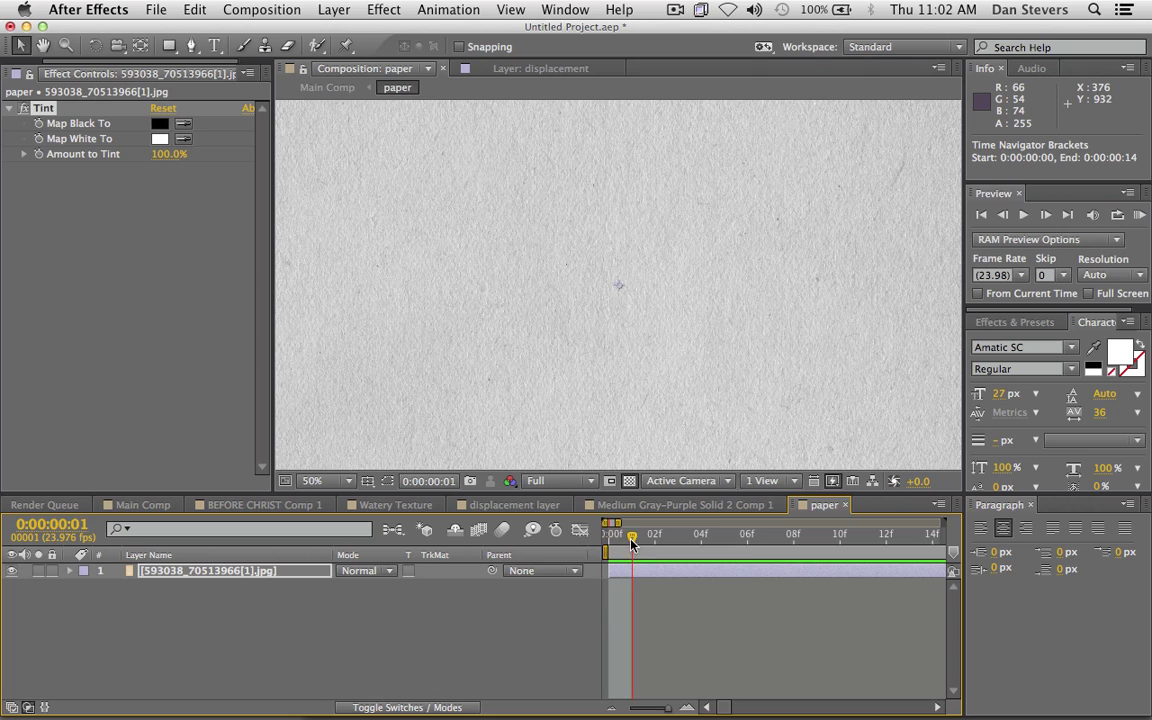
{"action": "mouse_move", "coordinate": [644, 540]}
{"action": "left_mouse_down"}
{"action": "mouse_move", "coordinate": [654, 541]}
{"action": "mouse_move", "coordinate": [609, 545]}
{"action": "mouse_move", "coordinate": [655, 548]}
{"action": "mouse_move", "coordinate": [632, 560]}
{"action": "left_mouse_up"}
{"action": "key", "text": "alt+bracketright"}
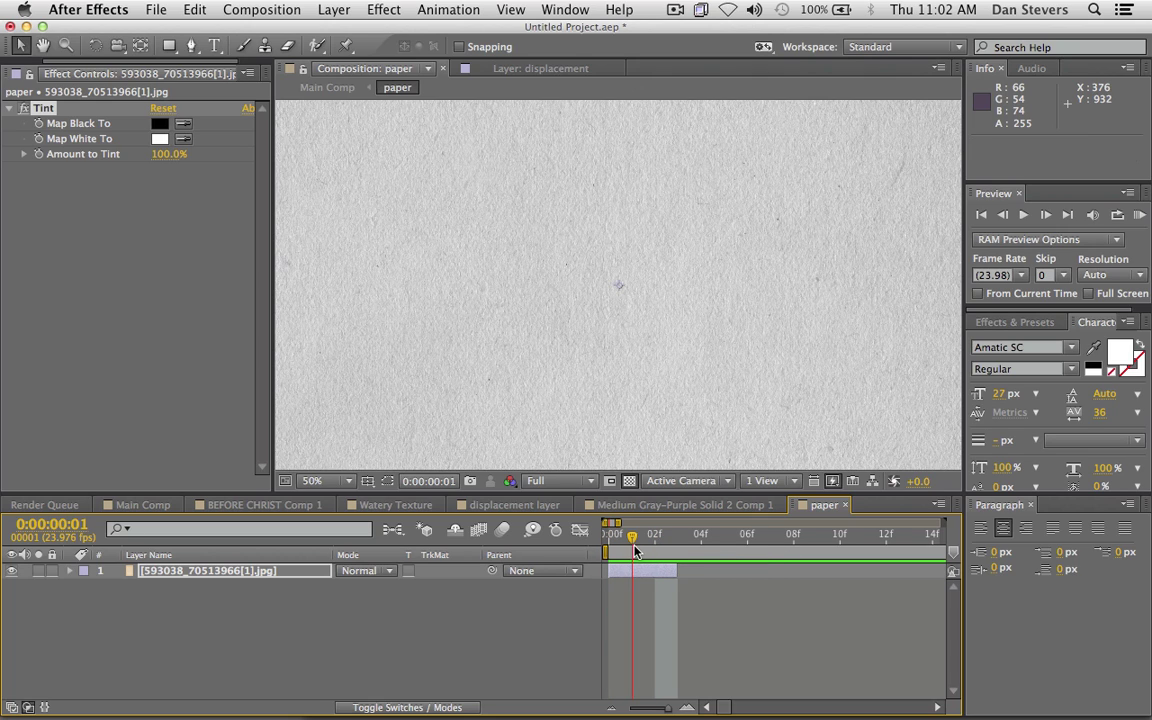
{"action": "key", "text": "super+d"}
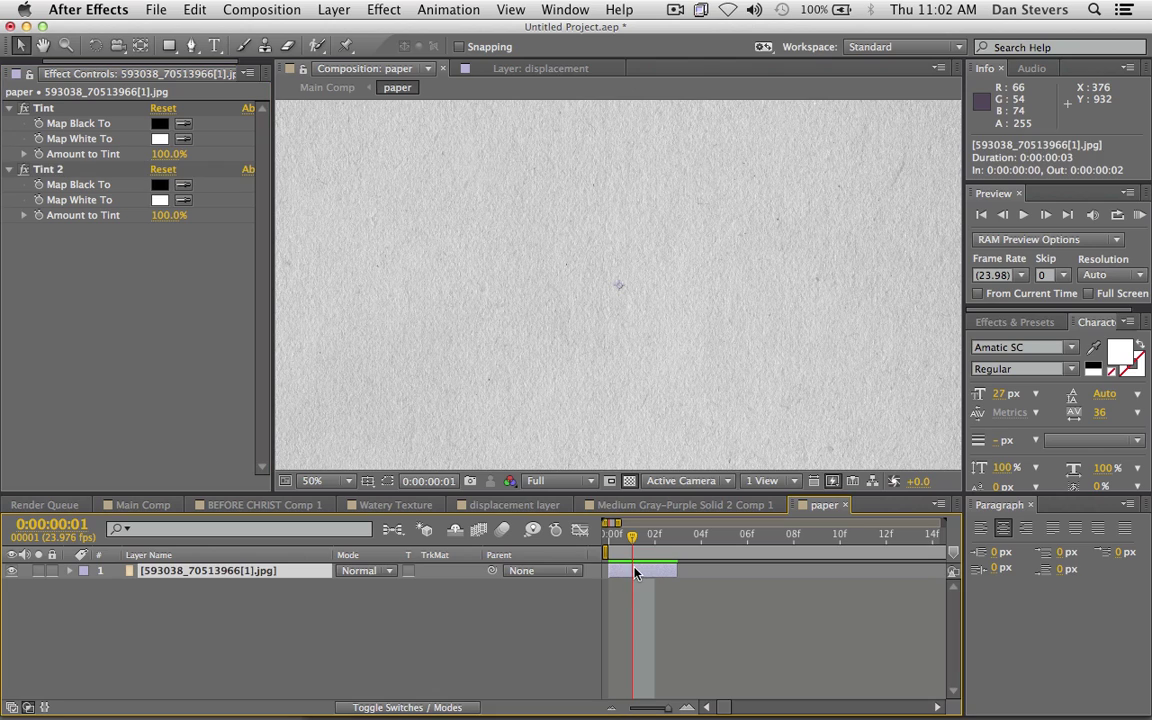
{"action": "key", "text": "super+z"}
{"action": "left_click", "coordinate": [578, 606]}
- Duplicate the three-frame paper layer into back-to-back copies starting at frames 3 and 6, shifting the copied image downward in the frame
{"action": "left_click", "coordinate": [646, 571]}
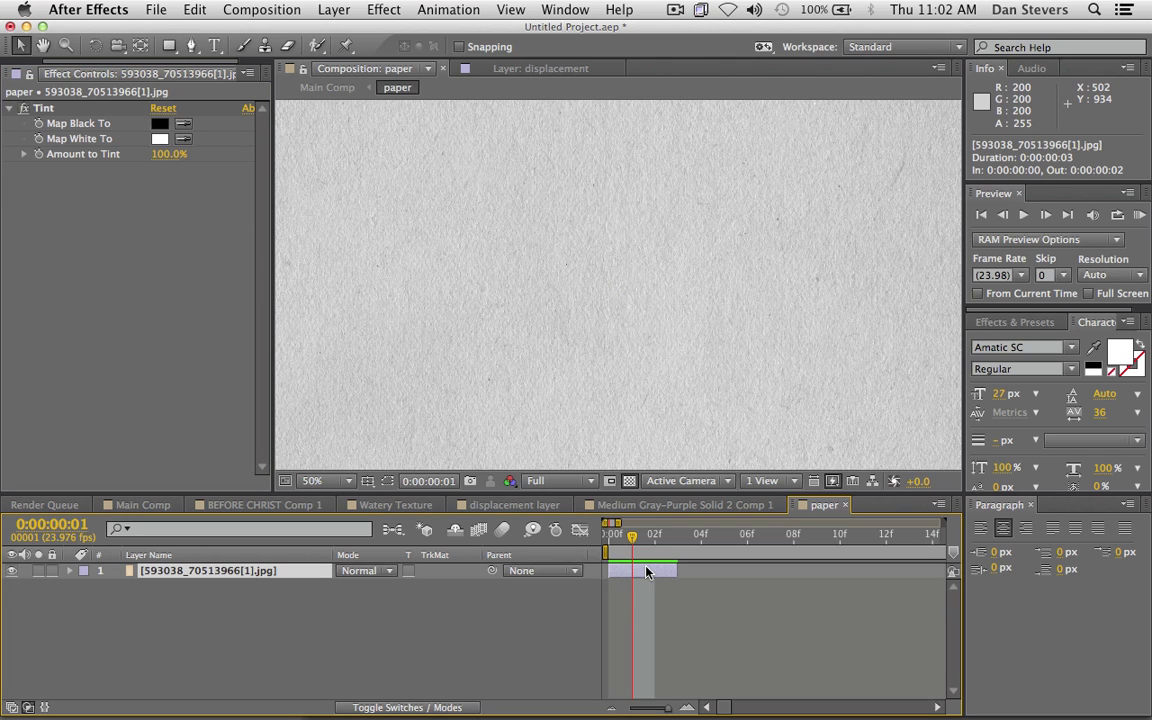
{"action": "key", "text": "super+d"}
{"action": "left_click_drag", "start_coordinate": [642, 571], "coordinate": [710, 571]}
{"action": "left_click", "coordinate": [706, 536]}
{"action": "key", "text": "comma"}
{"action": "key", "text": "comma"}
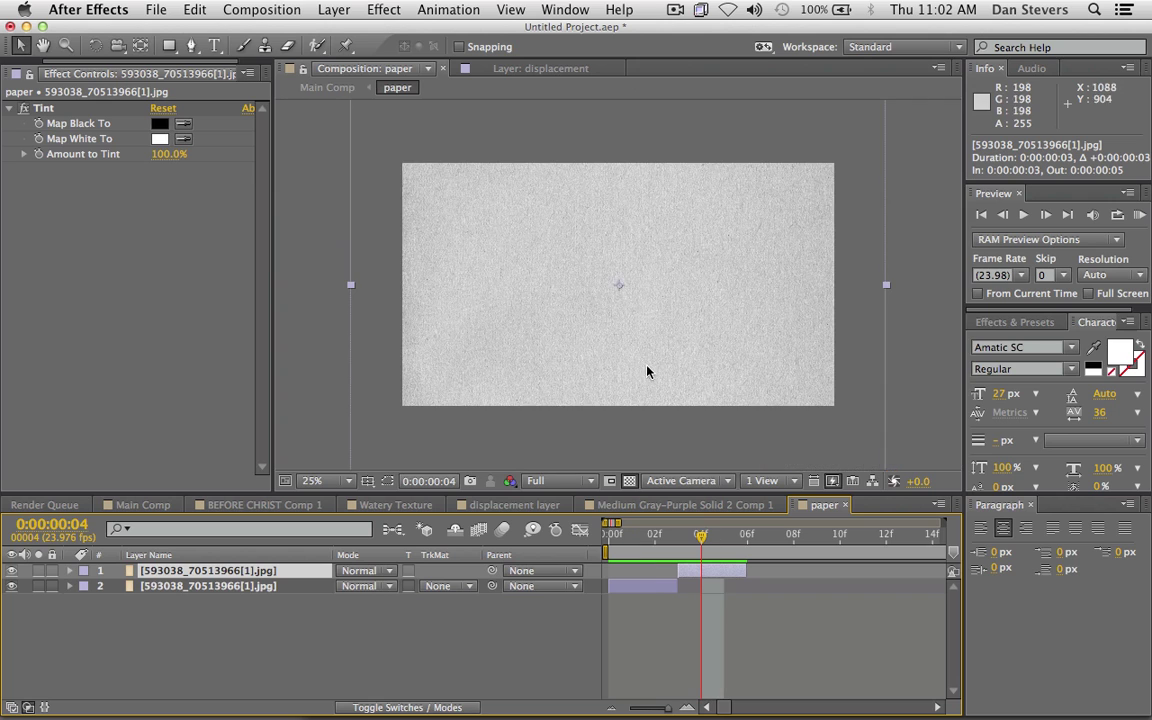
{"action": "left_click_drag", "start_coordinate": [645, 285], "coordinate": [627, 483]}
{"action": "key", "text": "super+d"}
{"action": "left_click_drag", "start_coordinate": [710, 573], "coordinate": [779, 571]}
- Rotate the paper copy starting at frame 3 to 67° and reposition it so it still covers the frame
{"action": "left_click", "coordinate": [652, 342]}
{"action": "left_click_drag", "start_coordinate": [703, 437], "coordinate": [667, 286]}
{"action": "key", "text": "r"}
{"action": "left_click_drag", "start_coordinate": [362, 597], "coordinate": [723, 592]}
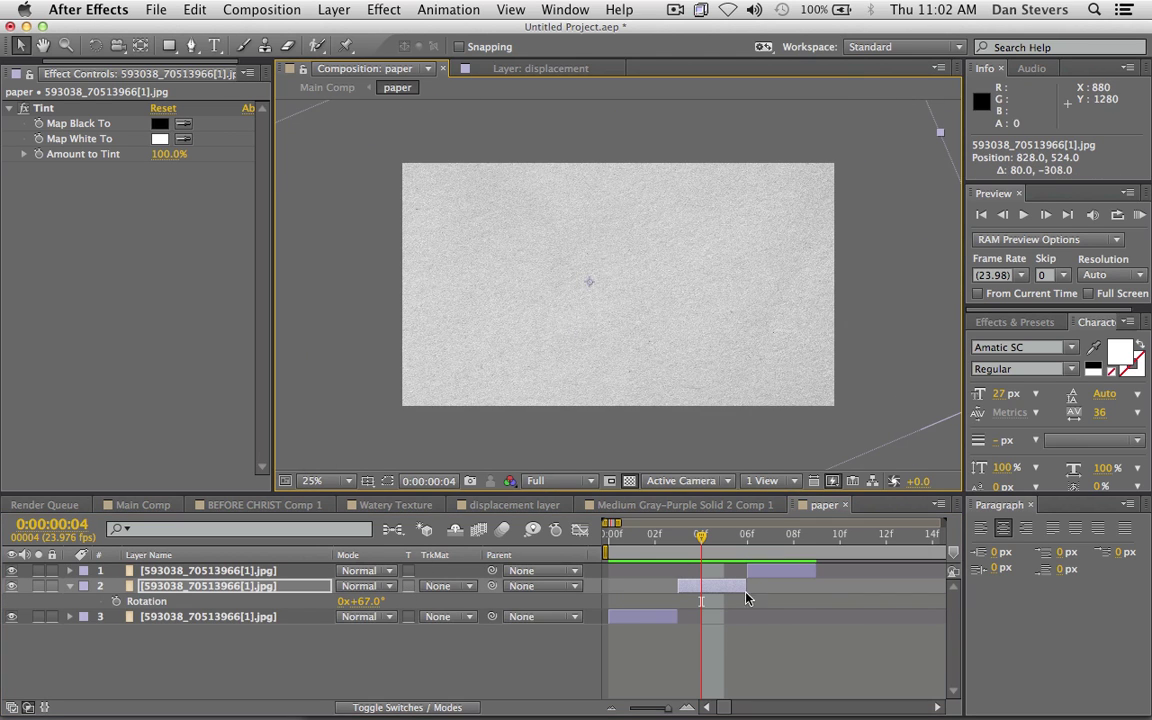
- Duplicate the paper layer that starts at frame 6 and place the copy directly after it, starting at frame 9
{"action": "key", "text": "Page_Down"}
{"action": "key", "text": "Page_Down"}
{"action": "key", "text": "Page_Down"}
{"action": "left_click", "coordinate": [778, 571]}
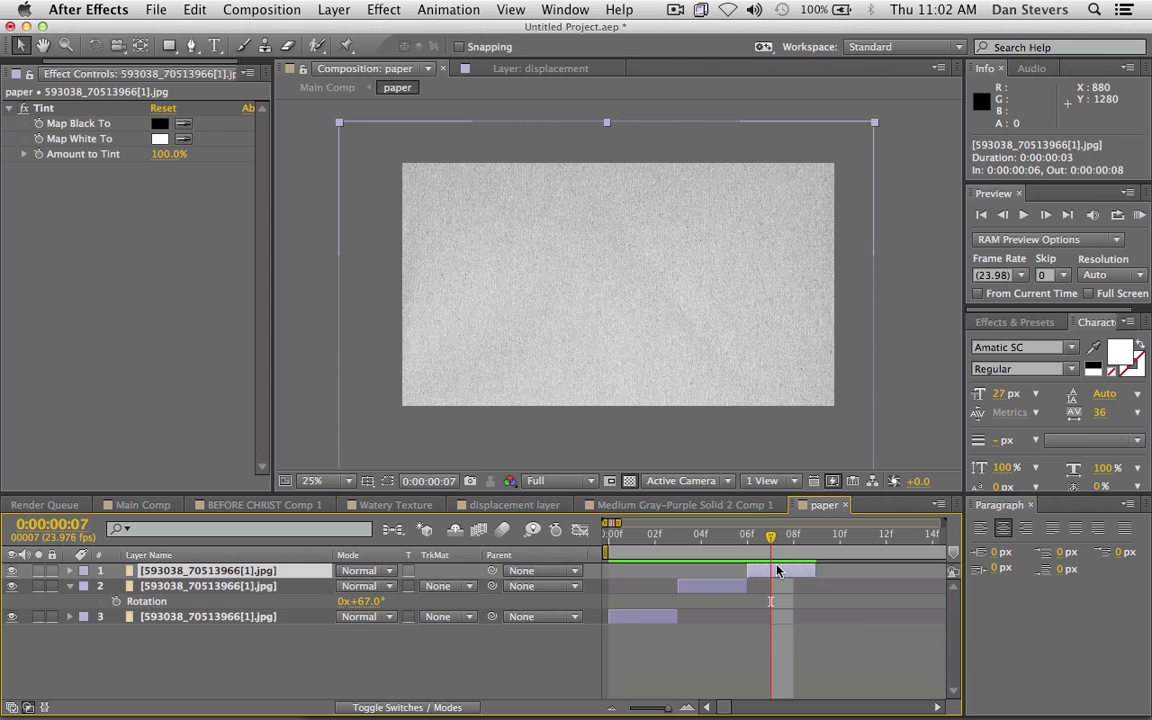
{"action": "key", "text": "ctrl+d"}
{"action": "left_click_drag", "start_coordinate": [778, 571], "coordinate": [846, 571]}
{"action": "key", "text": "Page_Down"}
{"action": "key", "text": "Page_Down"}
{"action": "key", "text": "Page_Down"}
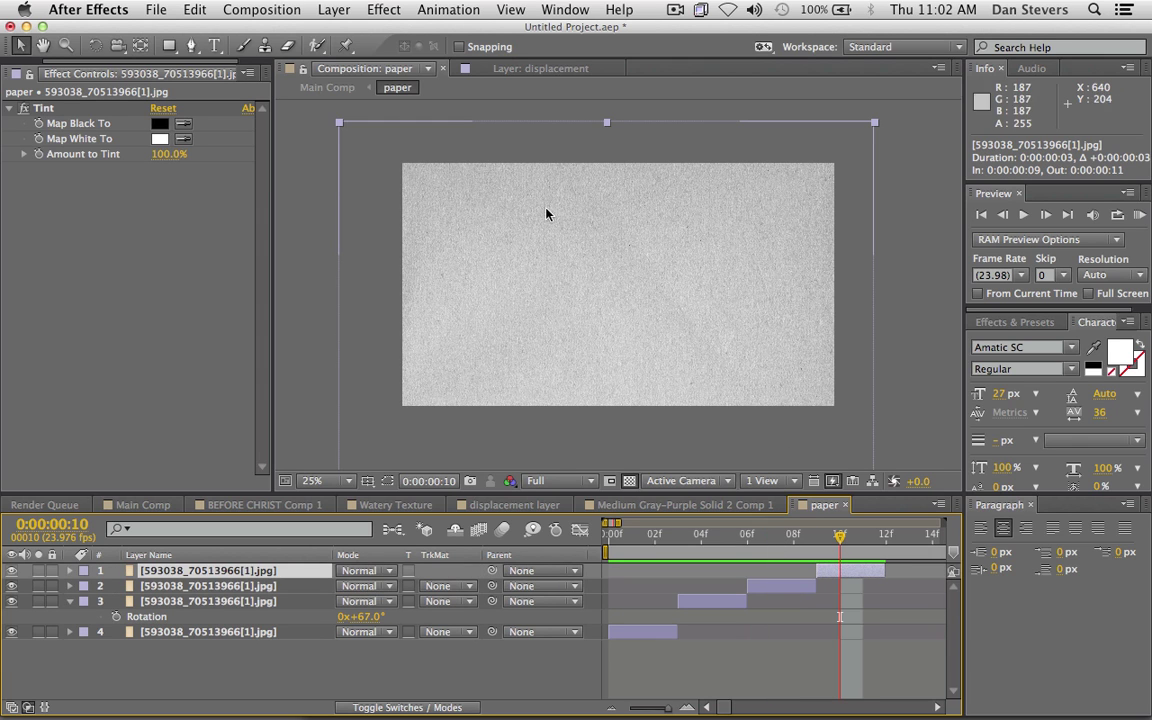
- Rotate the paper copy starting at frame 9 and move it to about 1276, 860
{"action": "key", "text": "r"}
{"action": "left_click_drag", "start_coordinate": [366, 587], "coordinate": [446, 577]}
{"action": "left_click_drag", "start_coordinate": [586, 252], "coordinate": [655, 141]}
- Go to frame 11, return to Main Comp and run a RAM preview of a 12-frame work area
{"action": "left_click", "coordinate": [785, 545]}
{"action": "left_click_drag", "start_coordinate": [785, 545], "coordinate": [863, 545]}
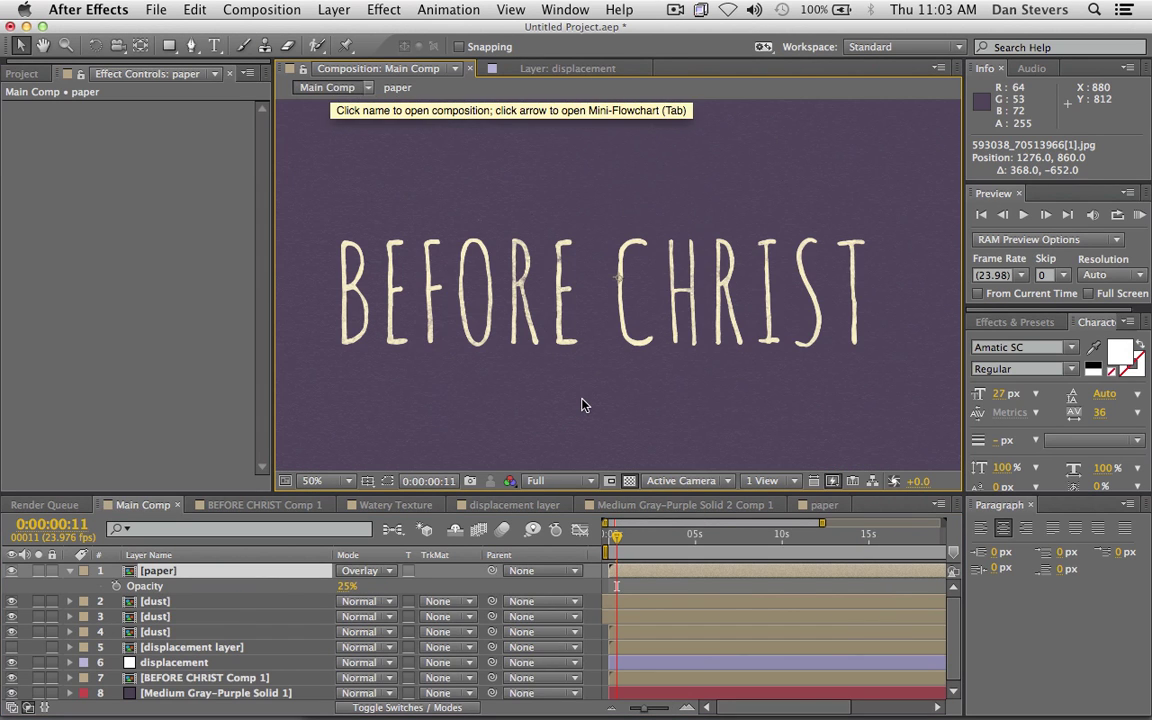
{"action": "left_click", "coordinate": [1139, 216]}
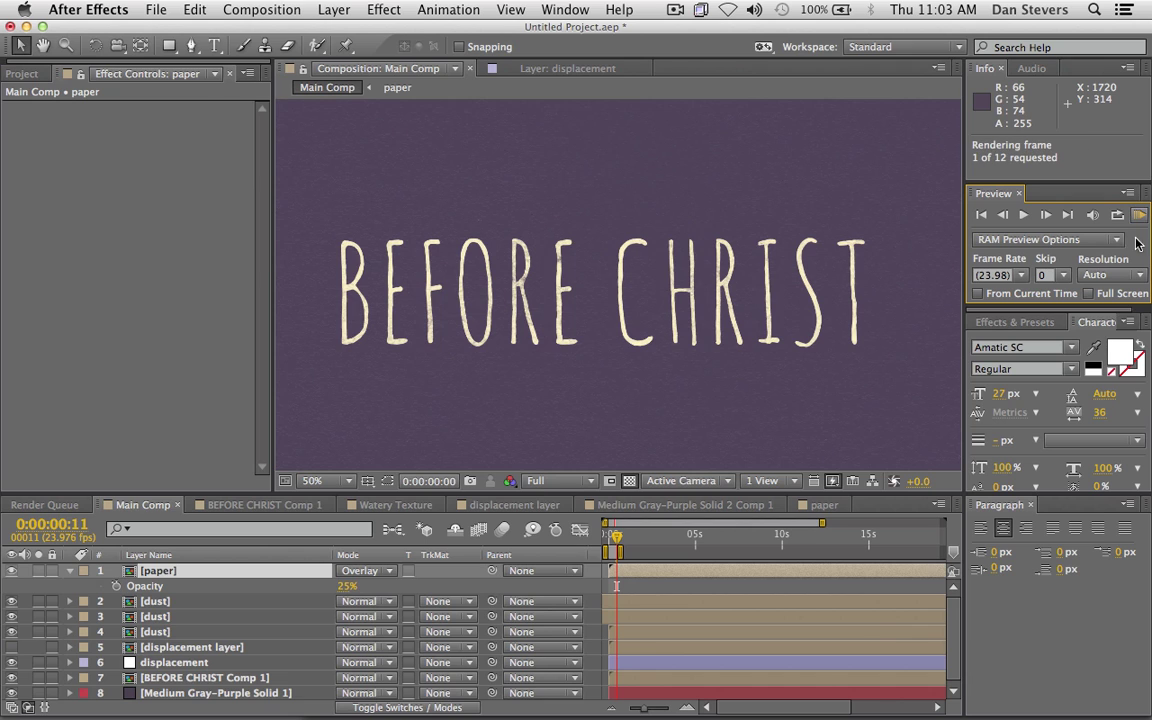